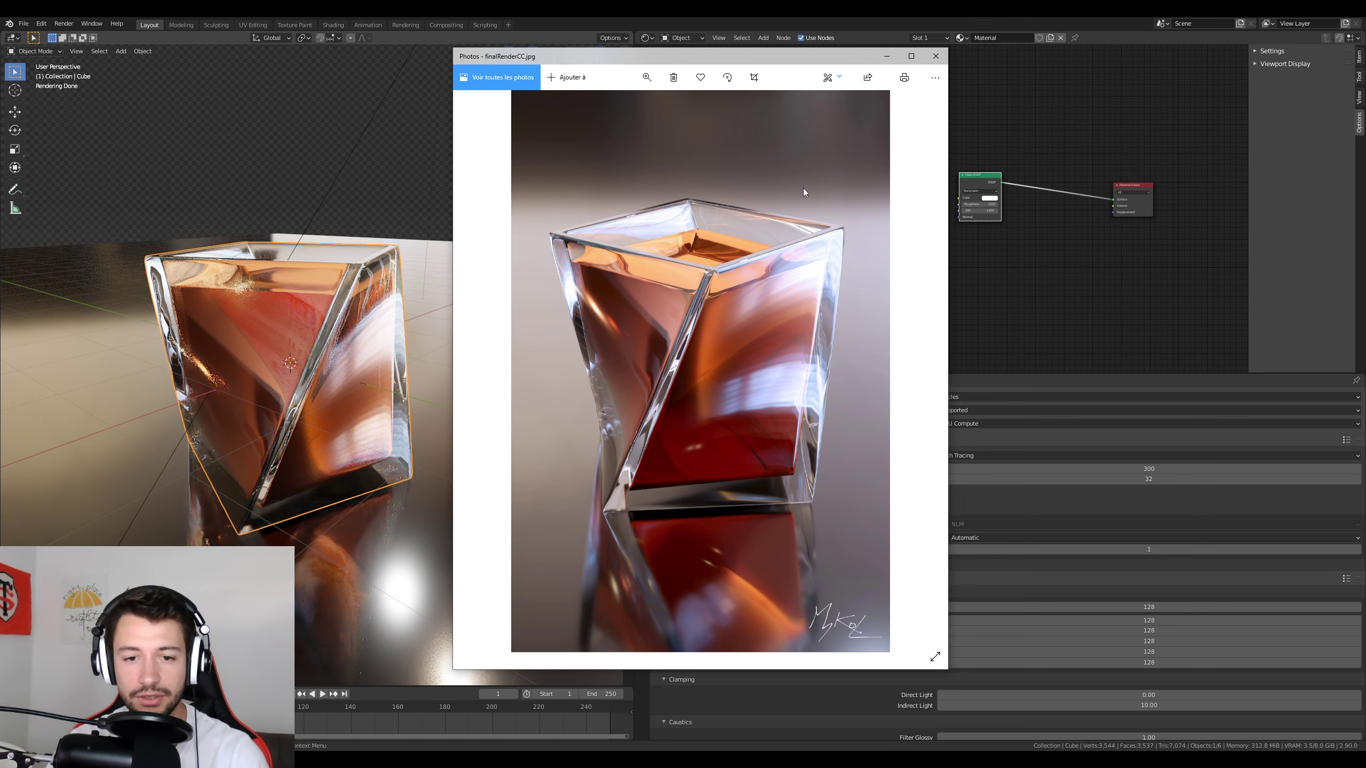
Inspect the finished twisted whiskey glass from another angle in solid viewport shading.
{"action": "middle_click_drag", "start_coordinate": [297, 443], "coordinate": [323, 453]}
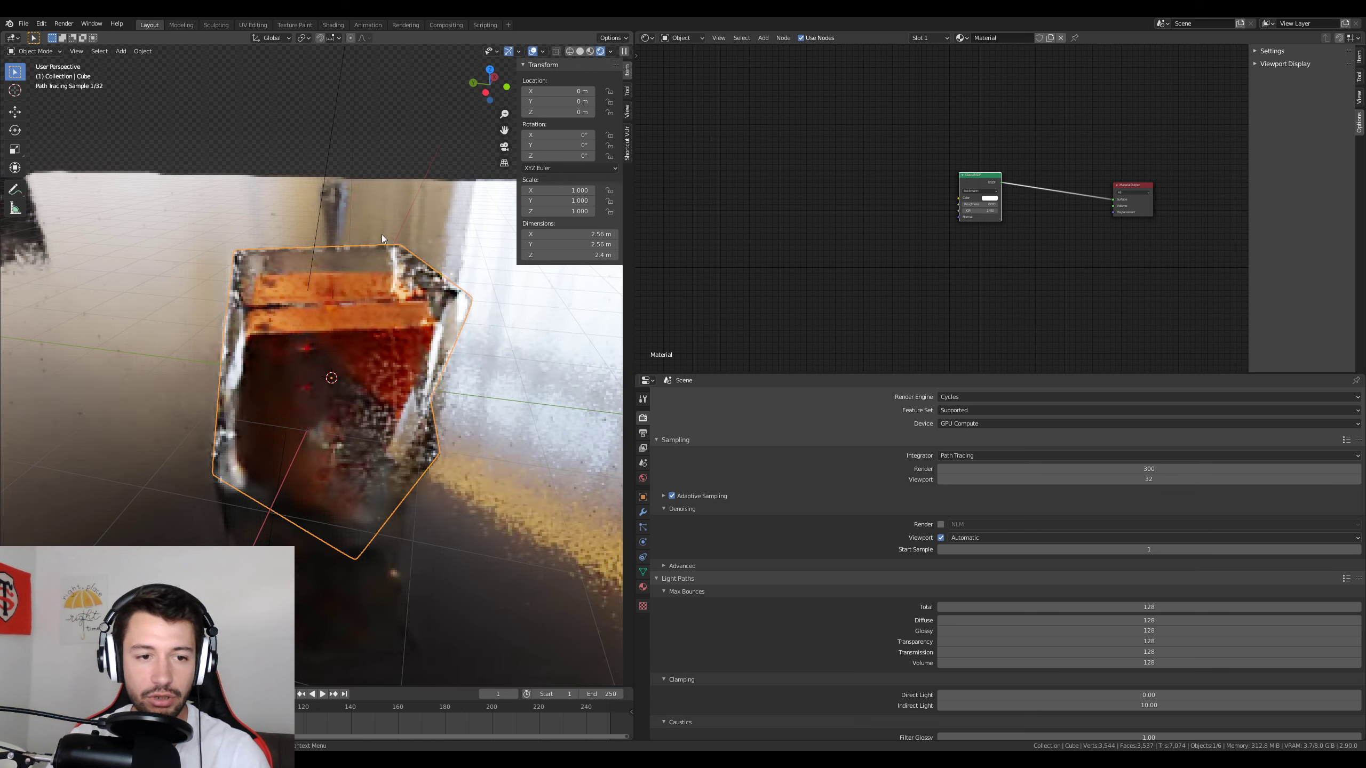
{"action": "left_click", "coordinate": [579, 51]}
{"action": "mouse_move", "coordinate": [473, 397]}
{"action": "middle_mouse_down"}
{"action": "mouse_move", "coordinate": [348, 378]}
{"action": "mouse_move", "coordinate": [454, 394]}
{"action": "middle_mouse_up"}
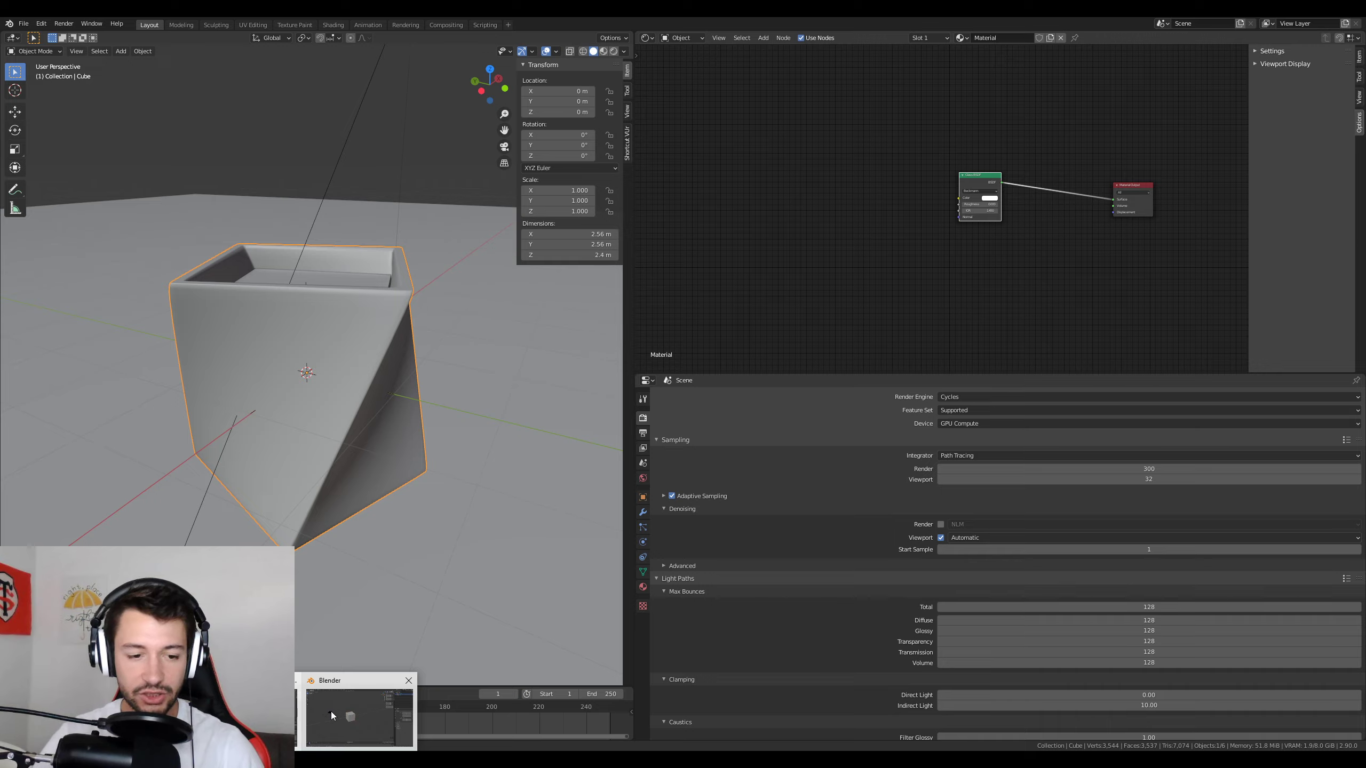
Switch to the Blender window with the default cube, show the Item properties and widen the outliner and properties area.
{"action": "left_click", "coordinate": [331, 715]}
{"action": "left_click", "coordinate": [1122, 143]}
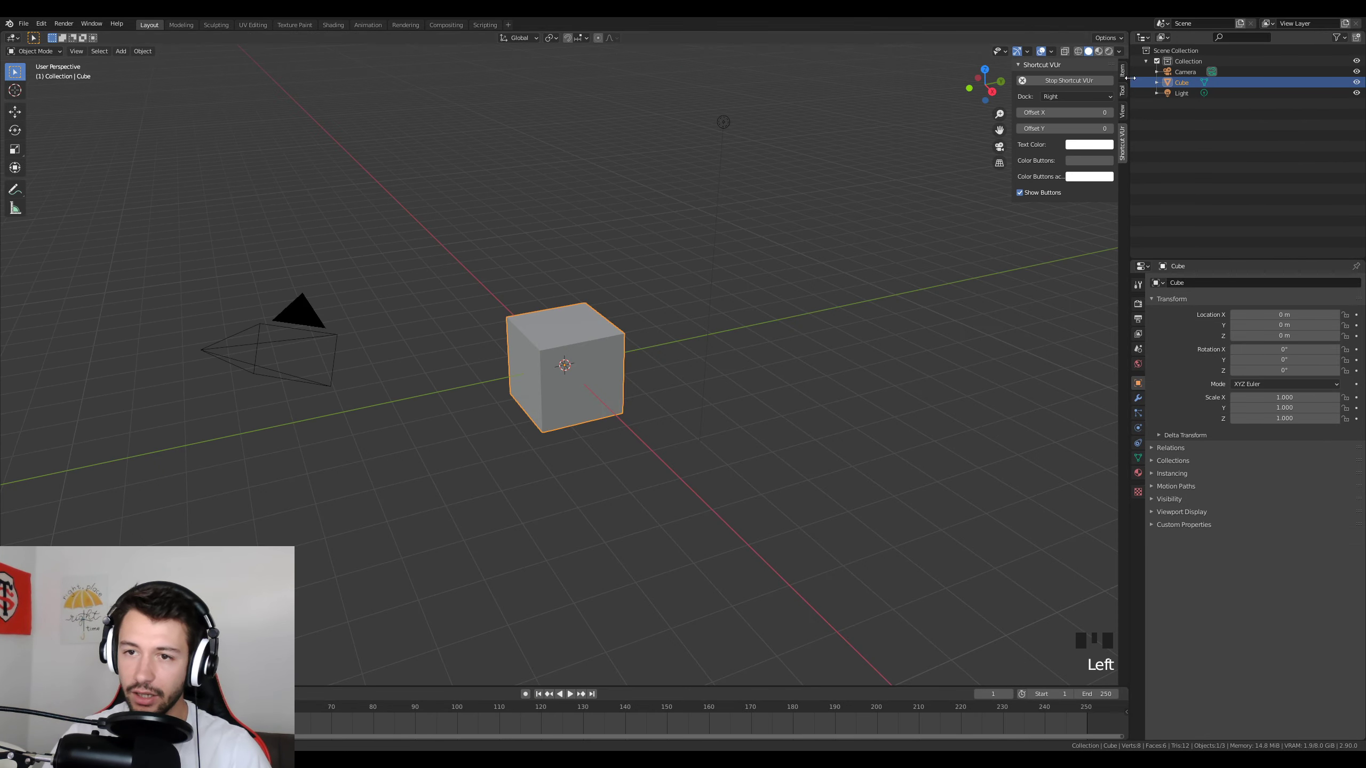
{"action": "left_click", "coordinate": [1122, 70]}
{"action": "left_click_drag", "start_coordinate": [1130, 80], "coordinate": [977, 81]}
Turn the outliner into an Image Editor and open finalRenderCC.jpg from the whiskey folder as reference.
{"action": "left_click", "coordinate": [992, 37]}
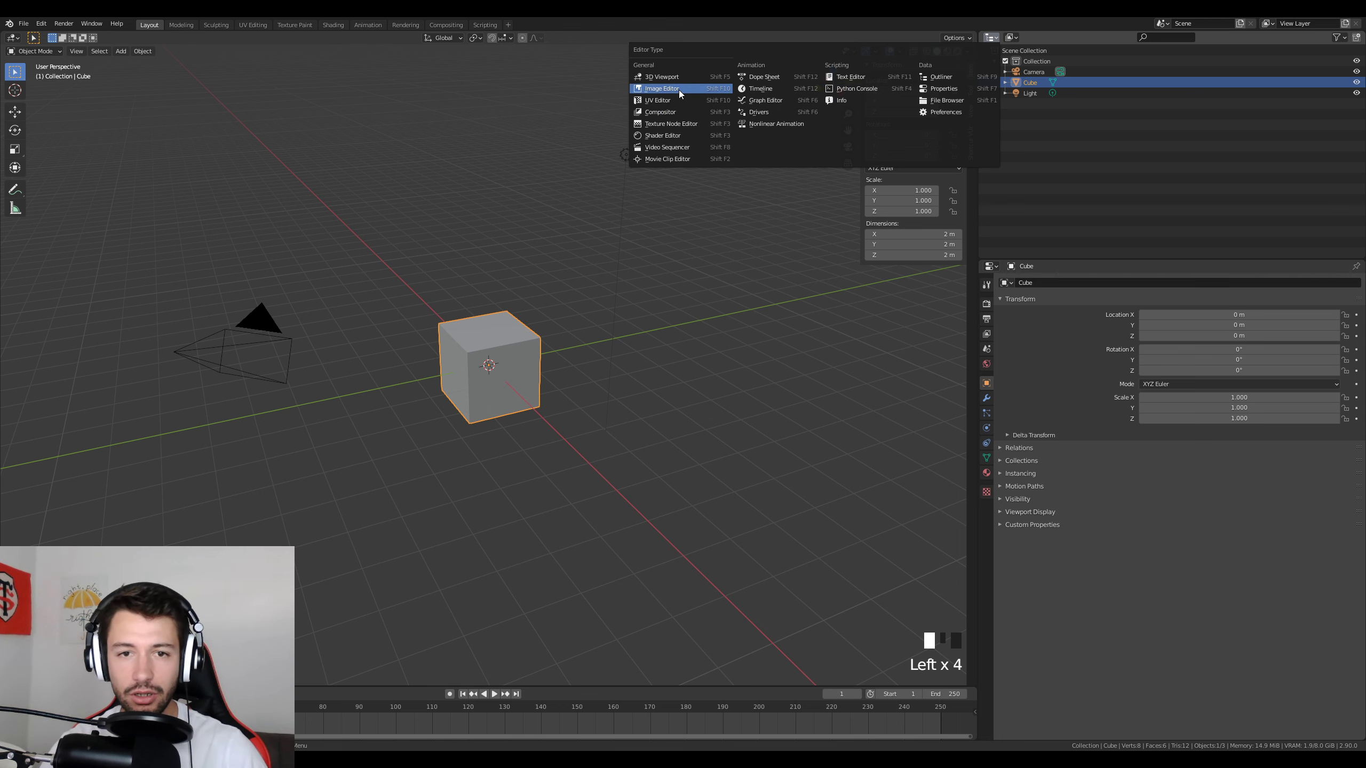
{"action": "left_click", "coordinate": [663, 88]}
{"action": "left_click", "coordinate": [1183, 37]}
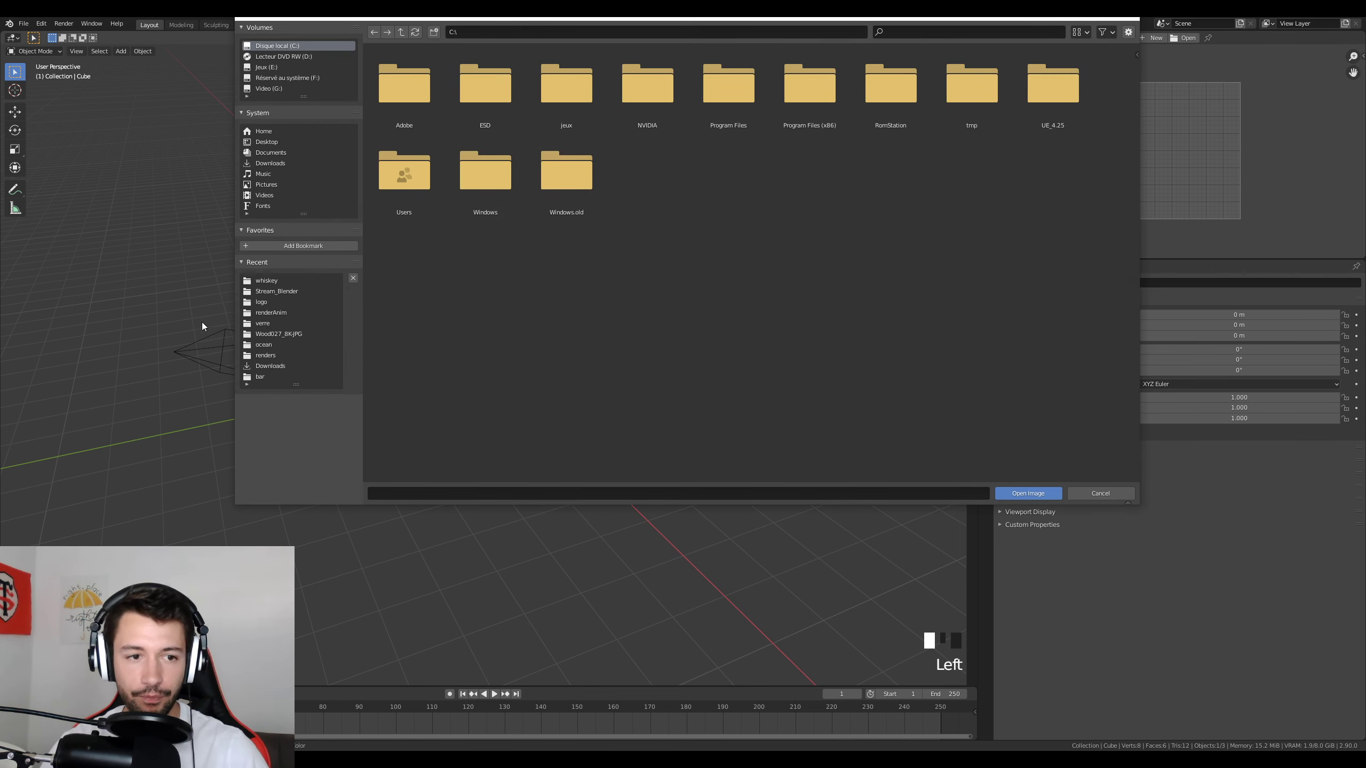
{"action": "left_click", "coordinate": [265, 280]}
{"action": "double_click", "coordinate": [570, 98]}
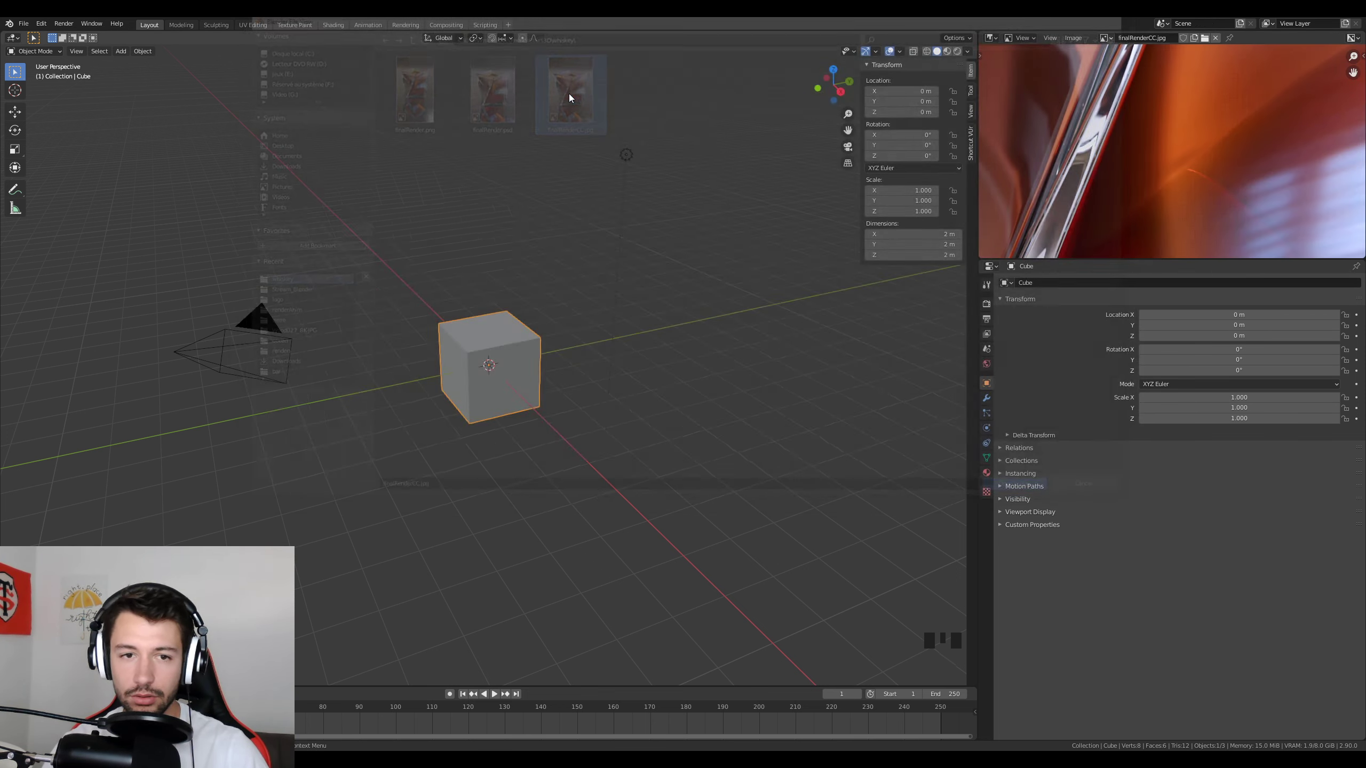
Enlarge the Image Editor vertically and frame the whole glass of the reference image in it.
{"action": "scroll", "coordinate": [1130, 215], "scroll_direction": "down", "scroll_amount": 3}
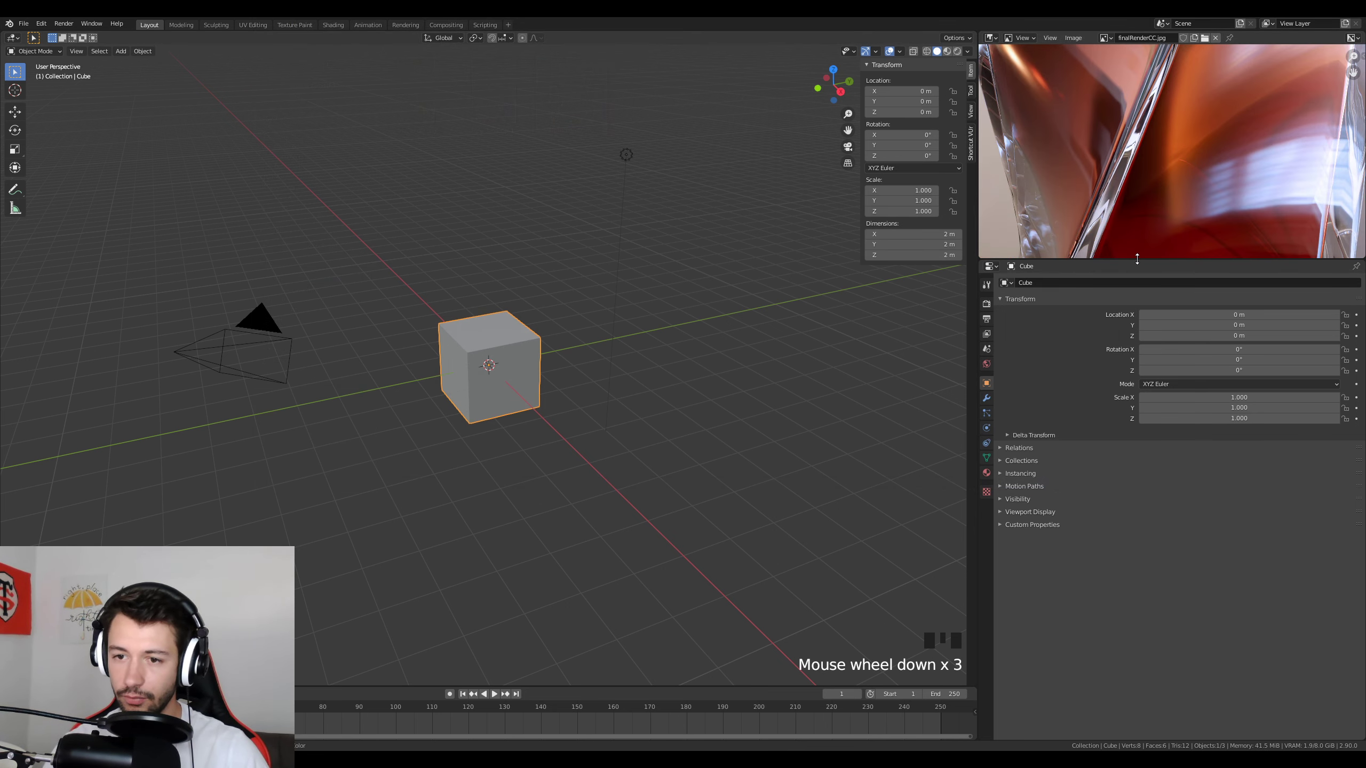
{"action": "left_click_drag", "start_coordinate": [1137, 259], "coordinate": [1143, 488]}
{"action": "scroll", "coordinate": [1162, 243], "scroll_direction": "down", "scroll_amount": 3}
{"action": "scroll", "coordinate": [1161, 245], "scroll_direction": "up", "scroll_amount": 2}
{"action": "middle_click_drag", "start_coordinate": [1161, 245], "coordinate": [1164, 263]}
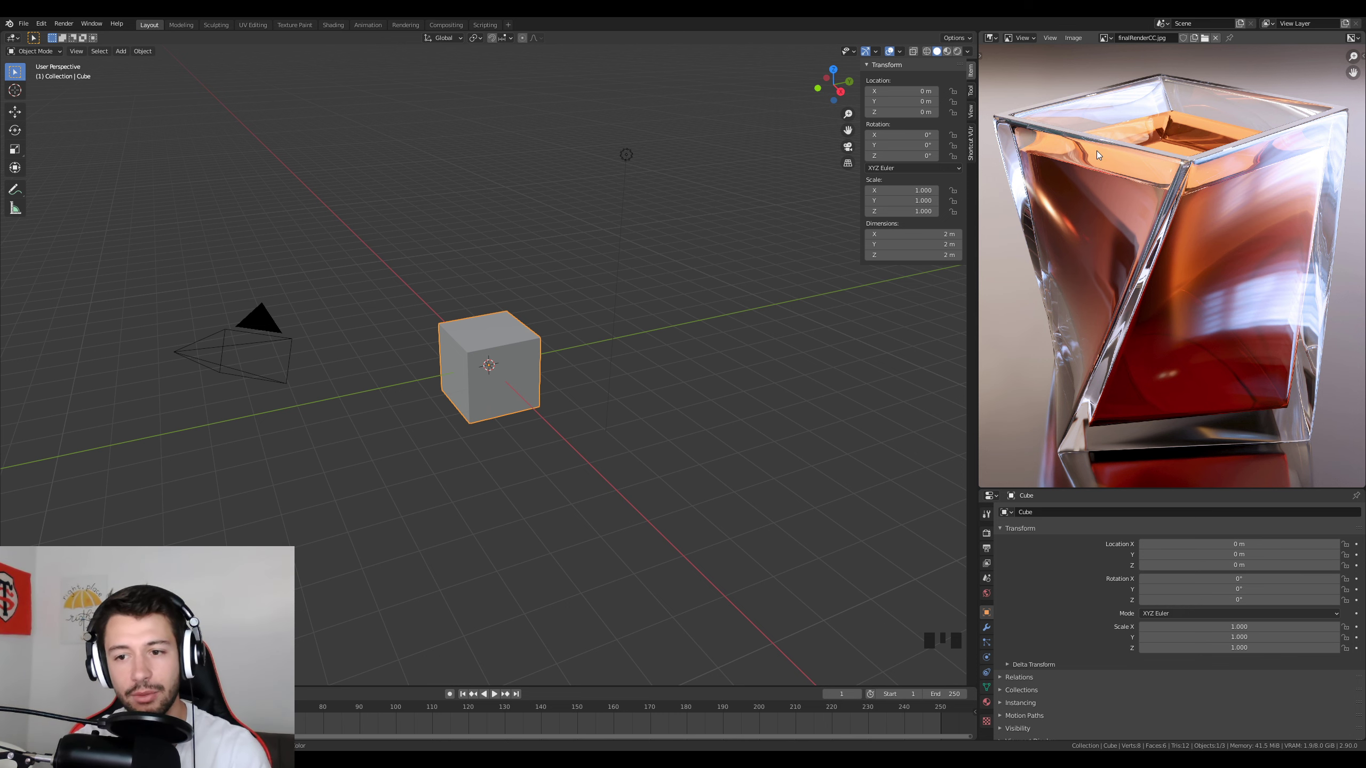
Scale the default cube to 1.2 along the Z axis in front view.
{"action": "middle_click_drag", "start_coordinate": [570, 241], "coordinate": [466, 404]}
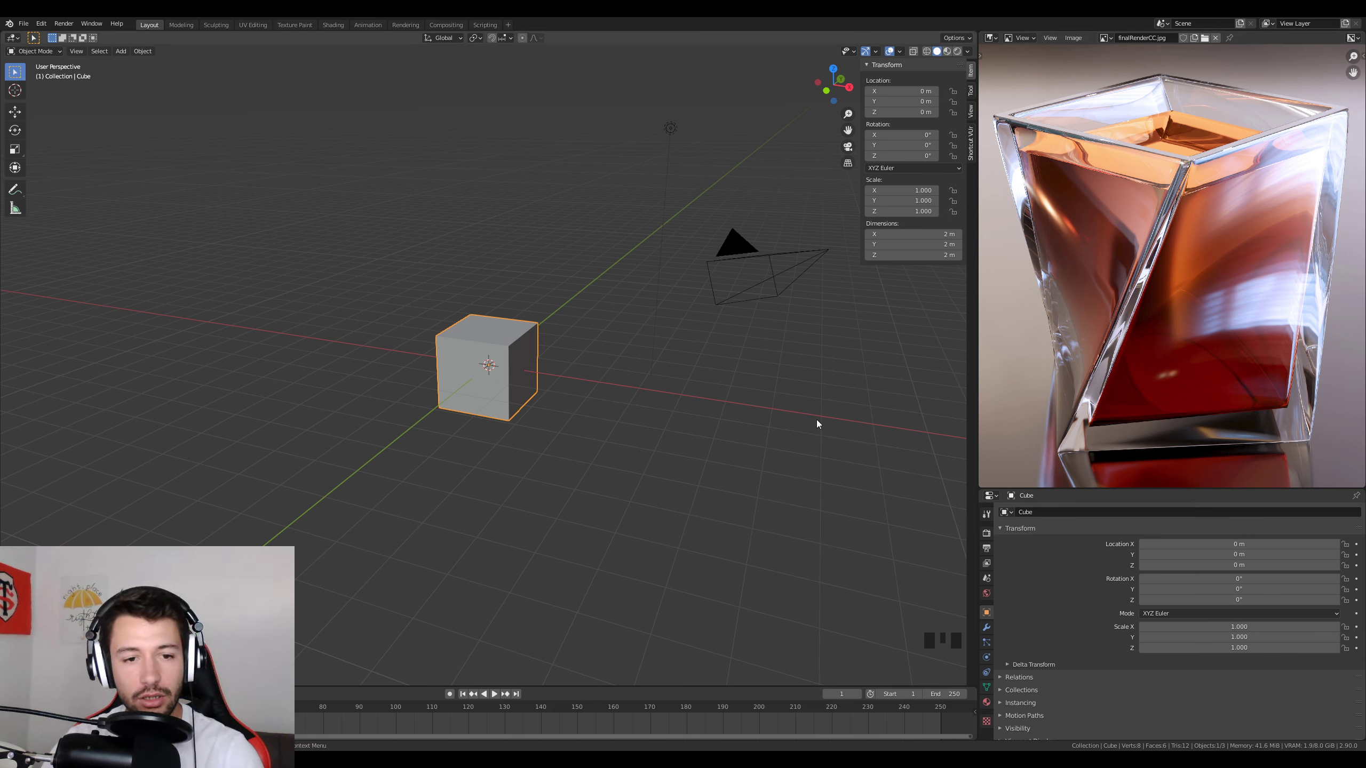
{"action": "middle_click_drag", "start_coordinate": [461, 282], "coordinate": [506, 342]}
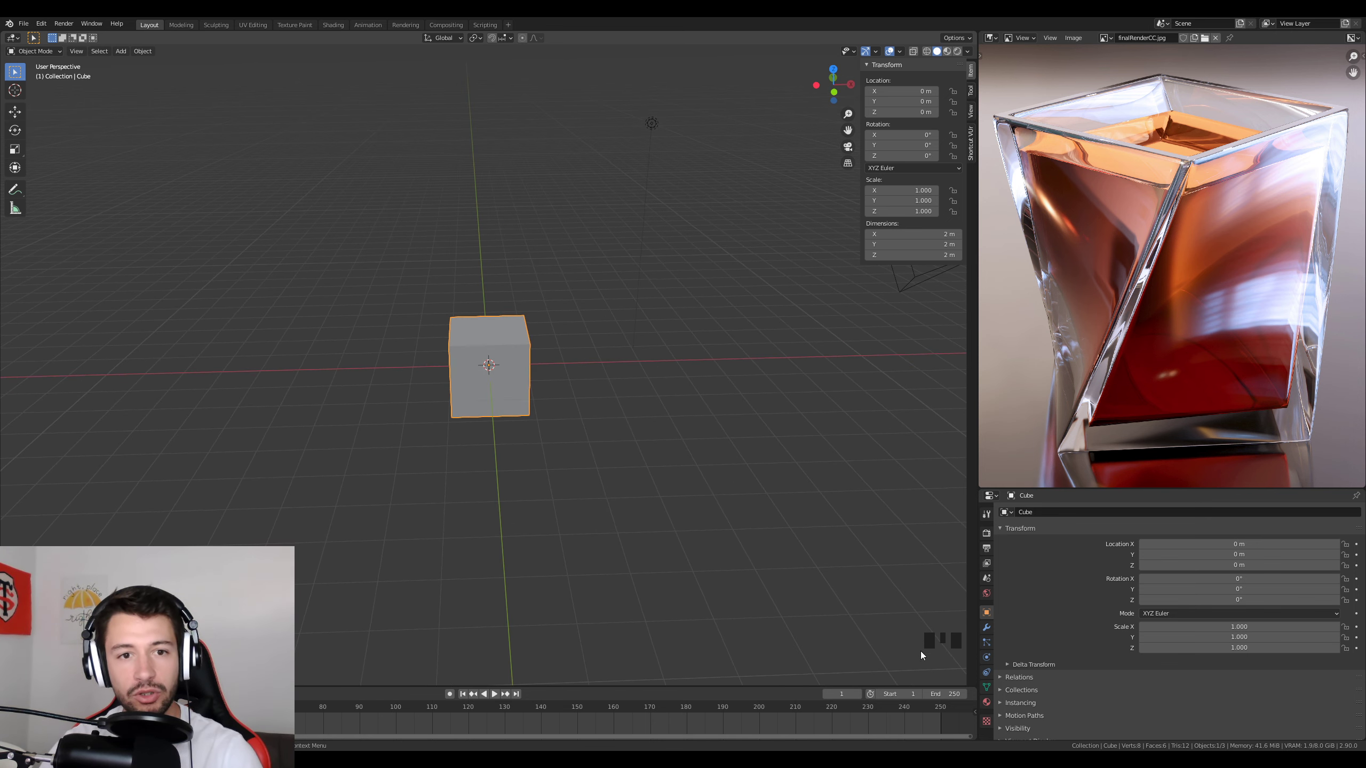
{"action": "scroll", "coordinate": [554, 436], "scroll_direction": "up", "scroll_amount": 2}
{"action": "middle_click_drag", "start_coordinate": [554, 436], "coordinate": [589, 438]}
{"action": "key", "text": "KP_1"}
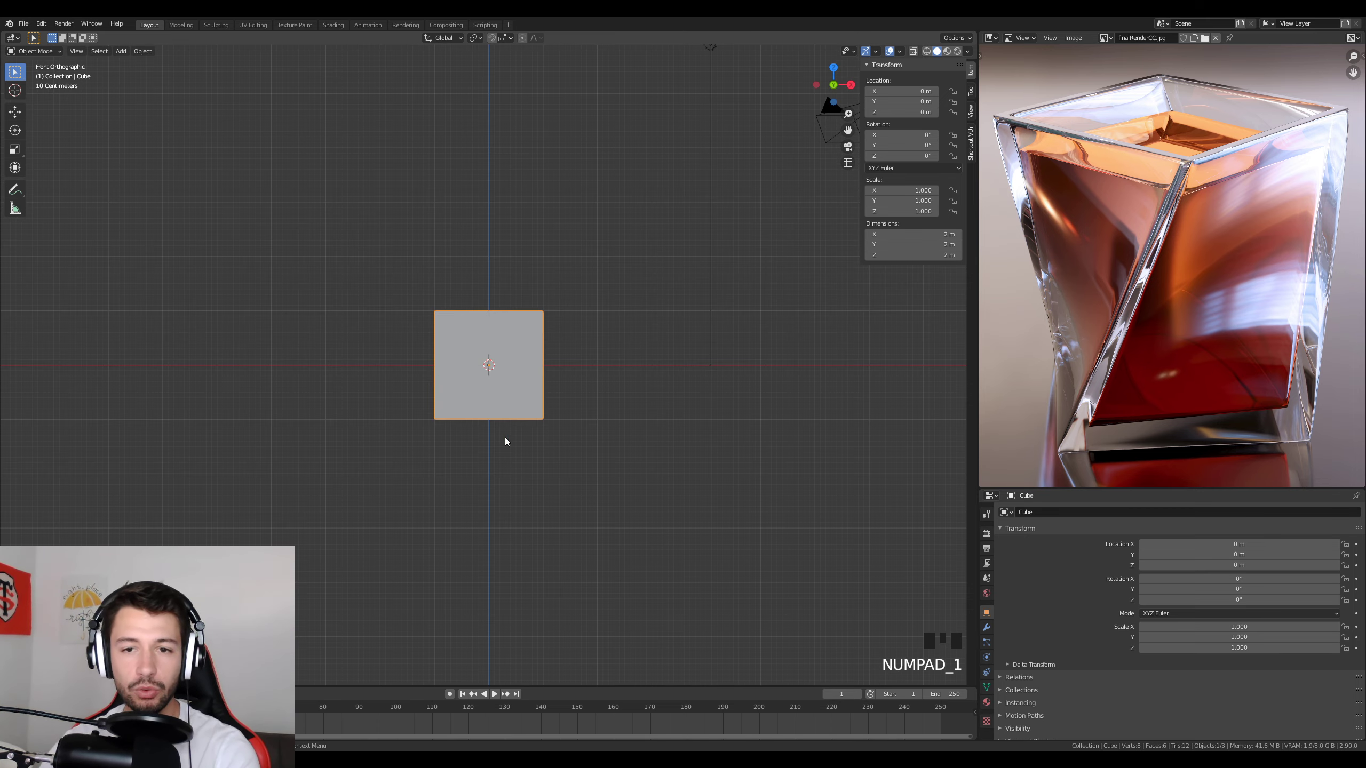
{"action": "scroll", "coordinate": [517, 441], "scroll_direction": "up", "scroll_amount": 4}
{"action": "key", "text": "s"}
{"action": "key", "text": "z"}
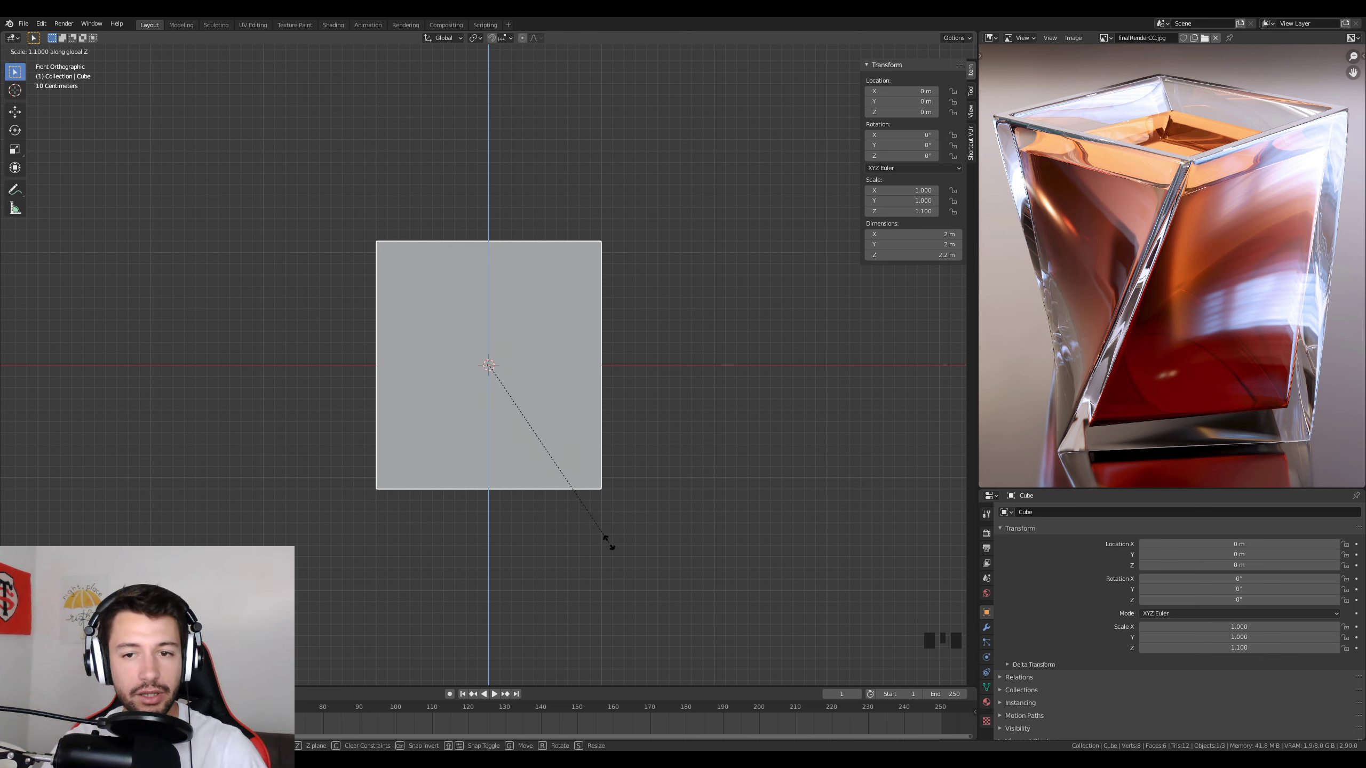
{"action": "left_click", "coordinate": [630, 561]}
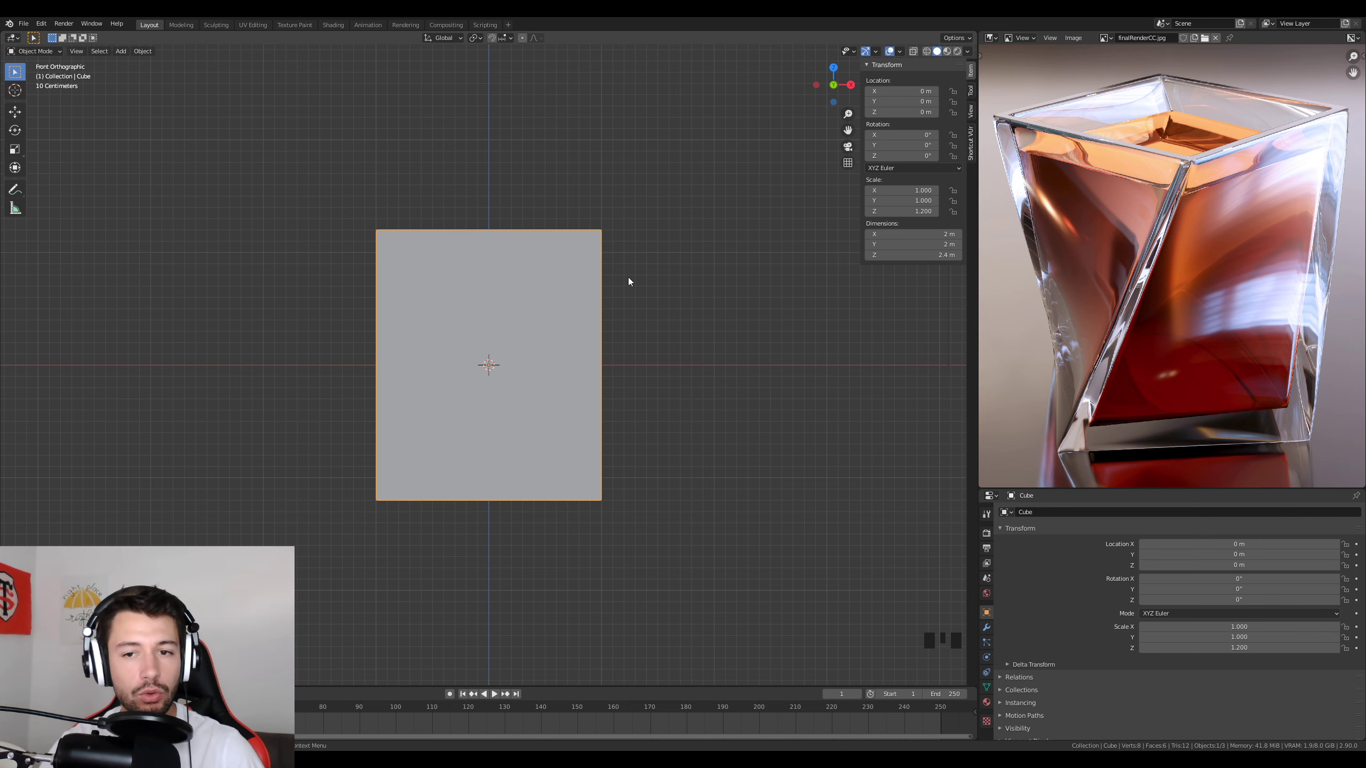
Apply the cube's scale.
{"action": "middle_click_drag", "start_coordinate": [572, 289], "coordinate": [595, 308]}
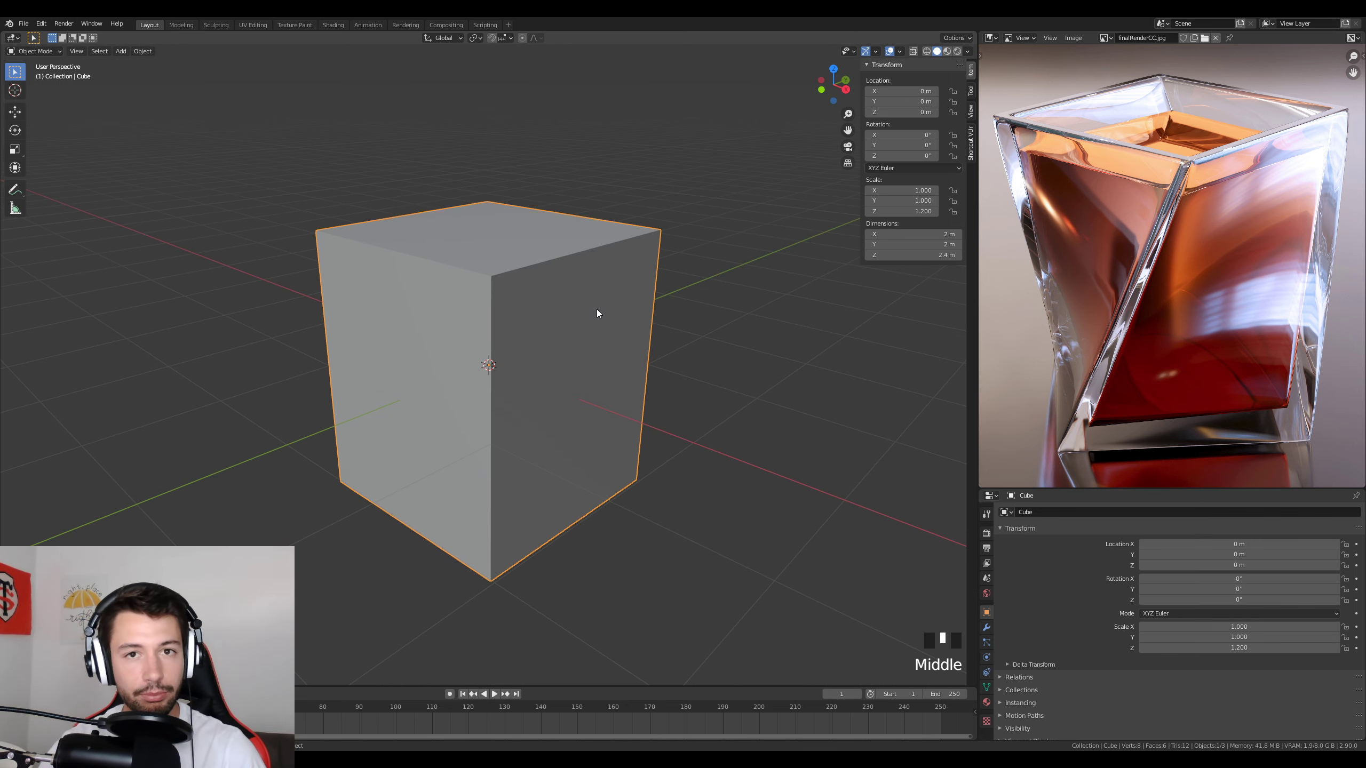
{"action": "key", "text": "ctrl+a"}
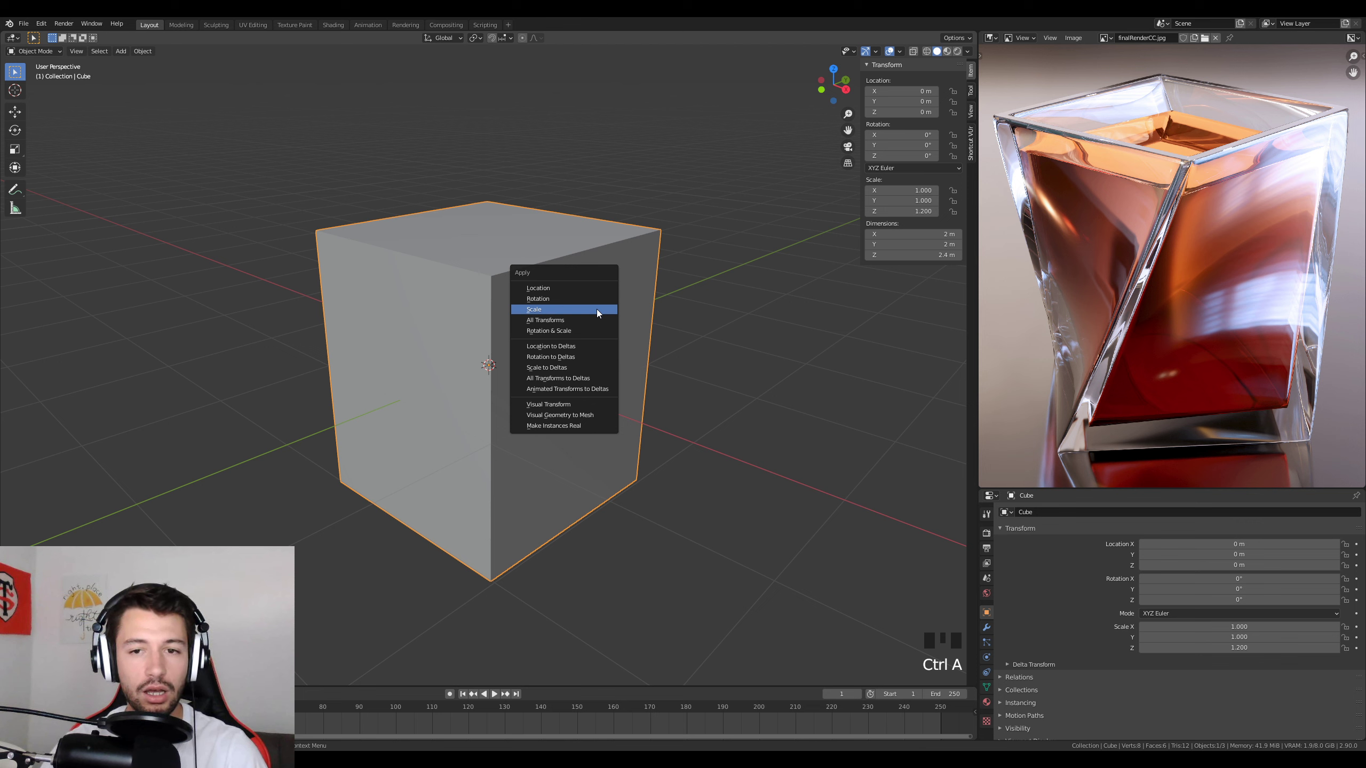
{"action": "left_click", "coordinate": [597, 309]}
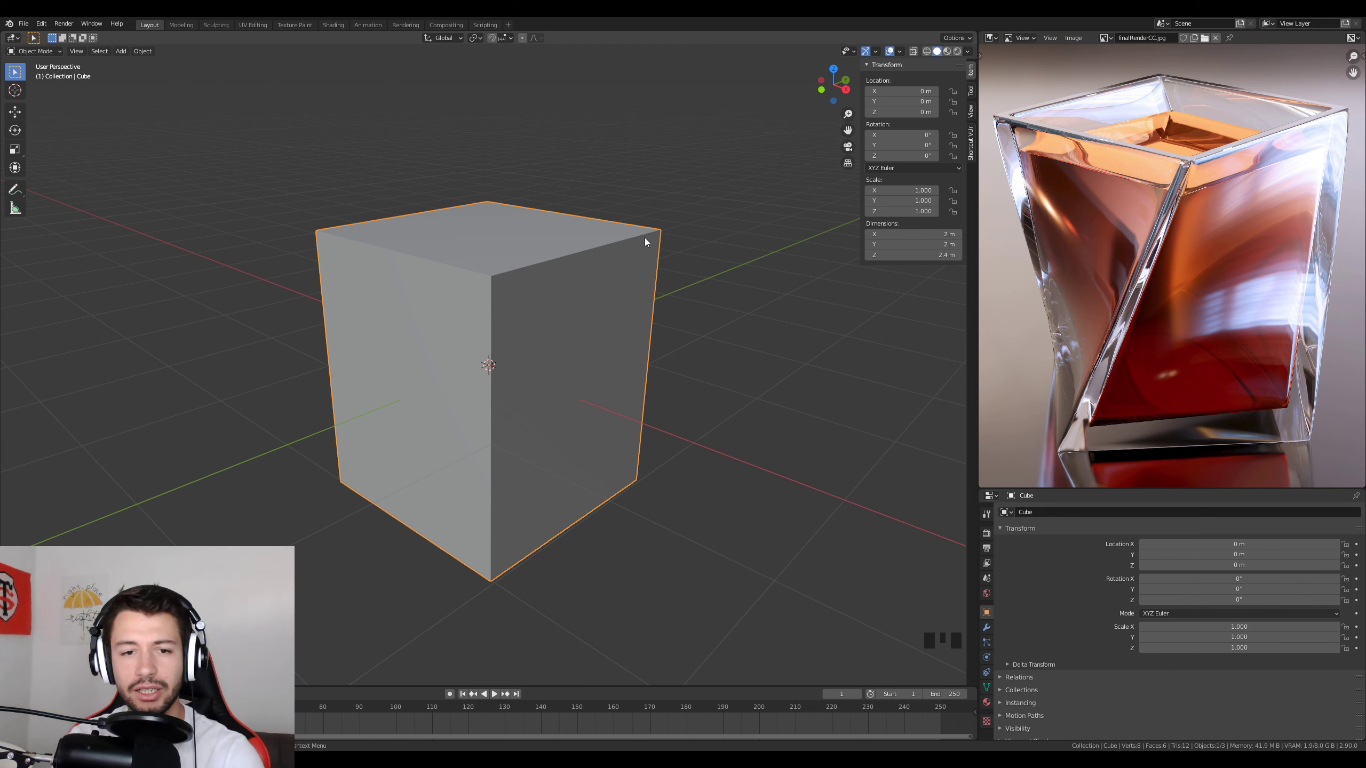
Inset the cube's top face in Edit Mode with a thickness of about 0.12 m.
{"action": "mouse_move", "coordinate": [622, 472]}
{"action": "middle_mouse_down"}
{"action": "mouse_move", "coordinate": [723, 464]}
{"action": "mouse_move", "coordinate": [624, 474]}
{"action": "middle_mouse_up"}
{"action": "middle_click_drag", "start_coordinate": [502, 333], "coordinate": [570, 386]}
{"action": "key", "text": "Tab"}
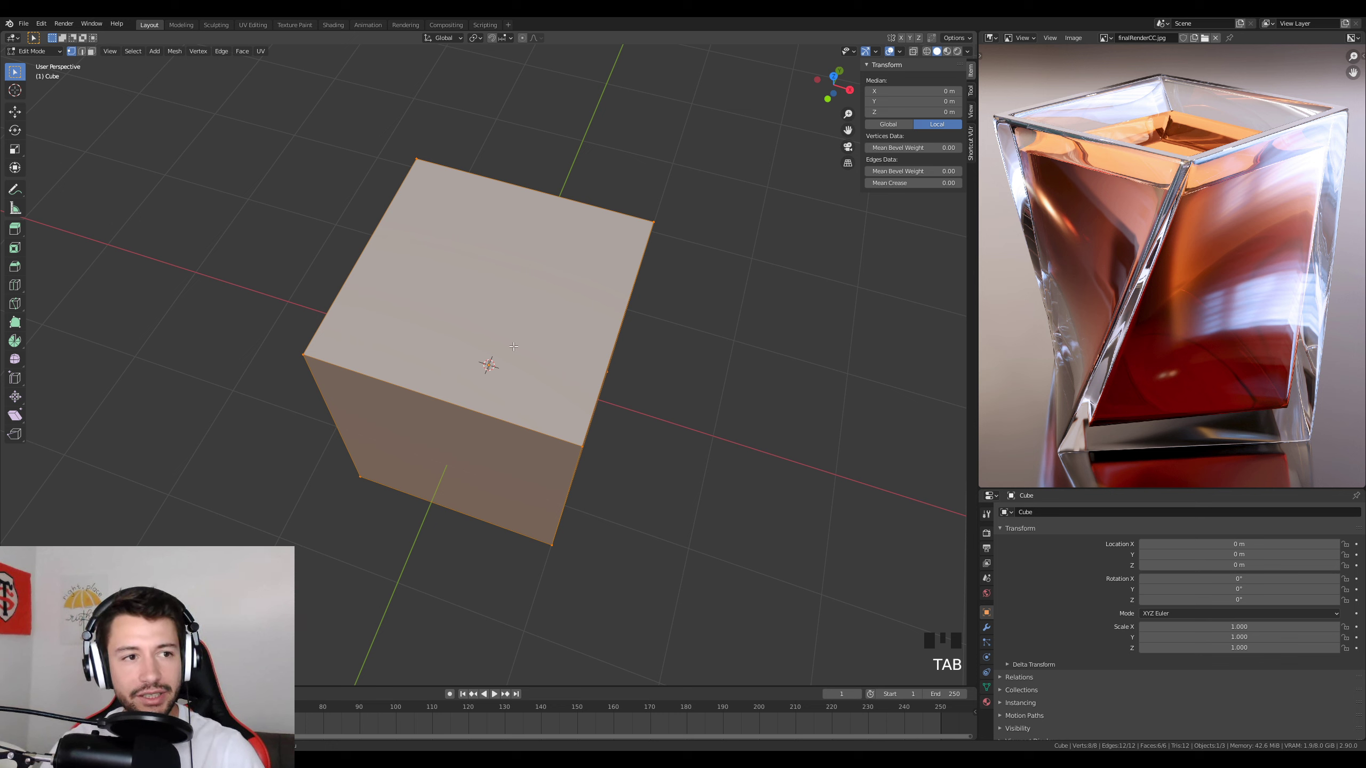
{"action": "left_click", "coordinate": [92, 51]}
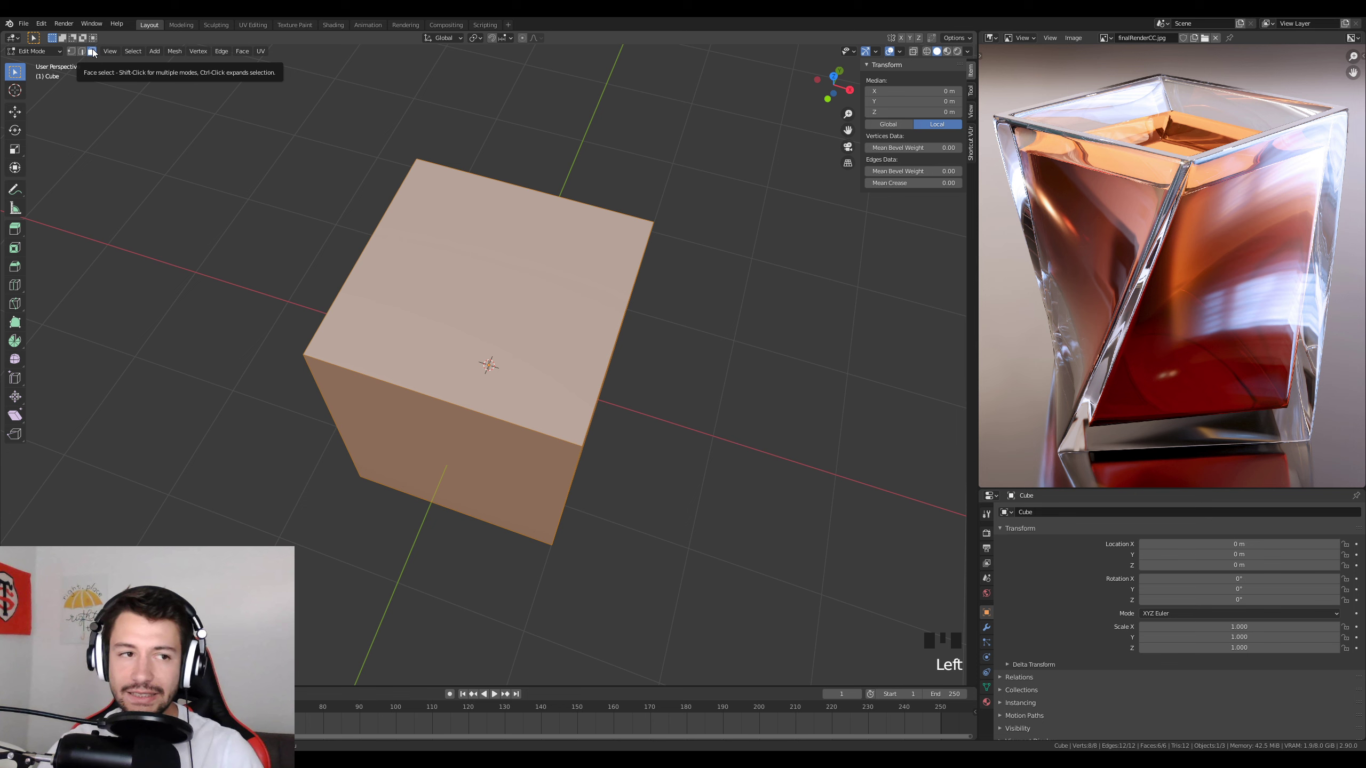
{"action": "left_click", "coordinate": [638, 205]}
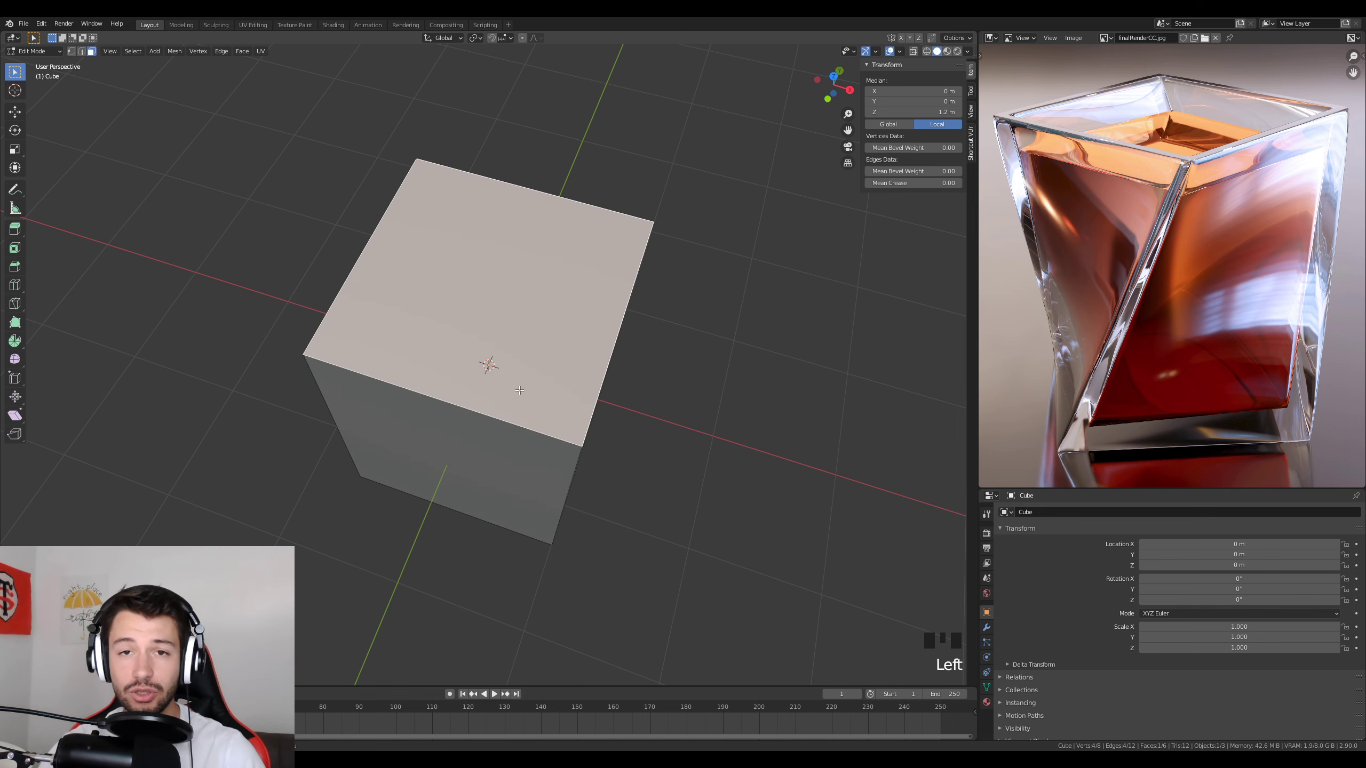
{"action": "key", "text": "KP_7"}
{"action": "middle_click_drag", "start_coordinate": [677, 396], "coordinate": [579, 275]}
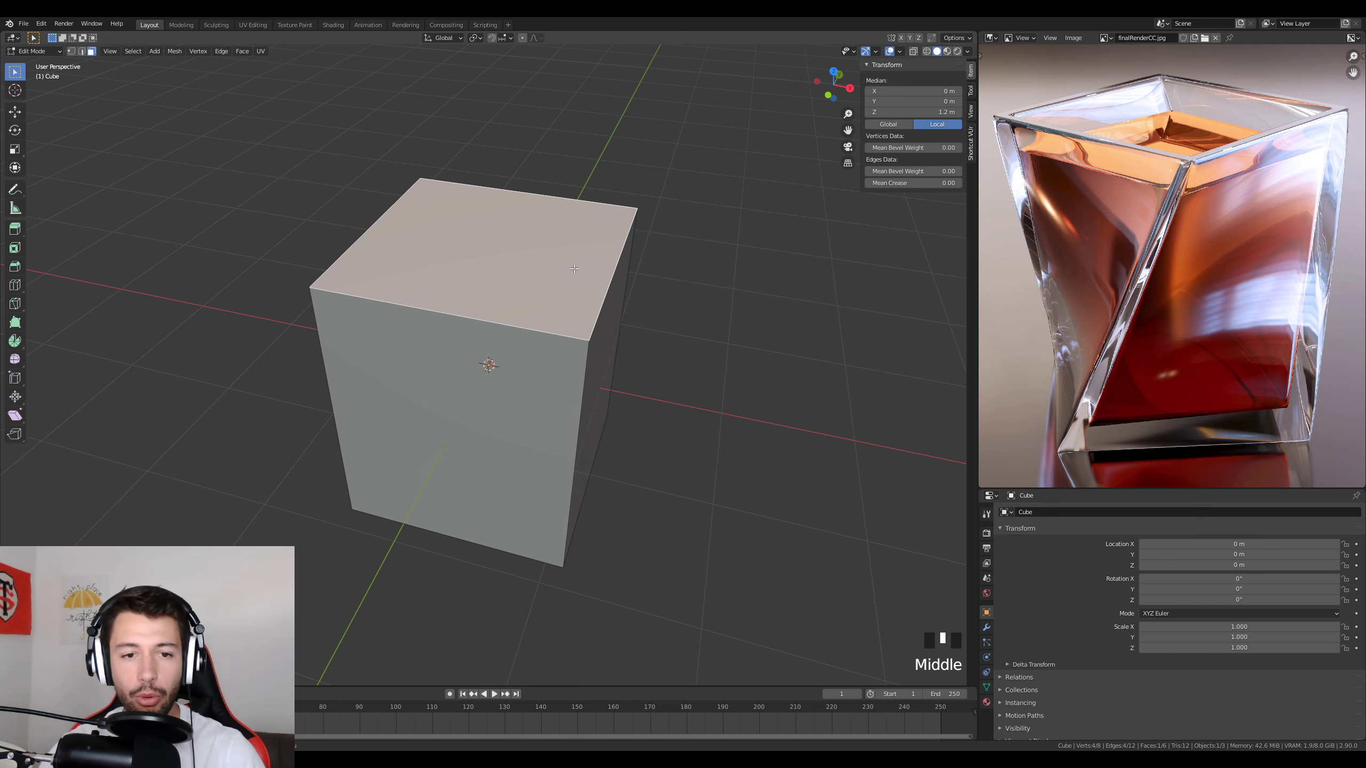
{"action": "middle_click_drag", "start_coordinate": [565, 458], "coordinate": [743, 591], "text": "shift"}
{"action": "key", "text": "i"}
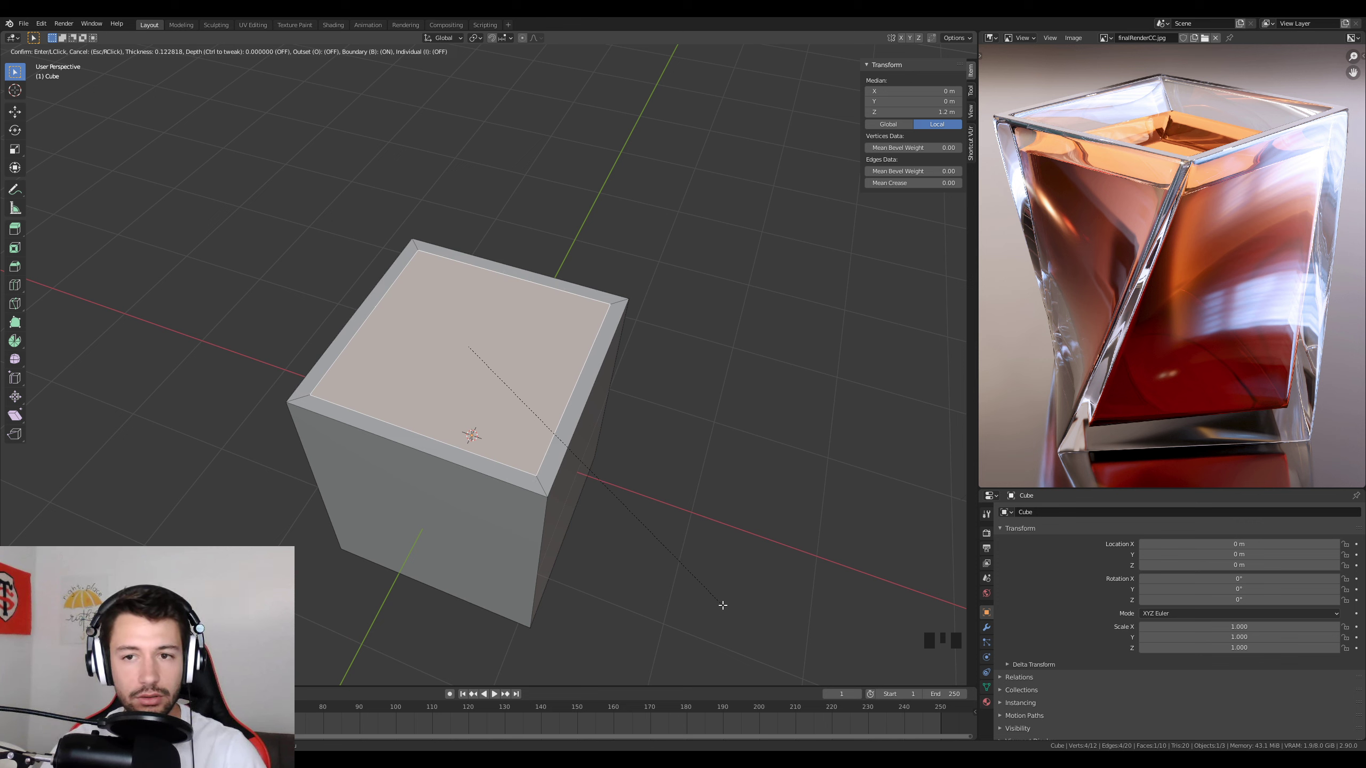
{"action": "left_click", "coordinate": [721, 605]}
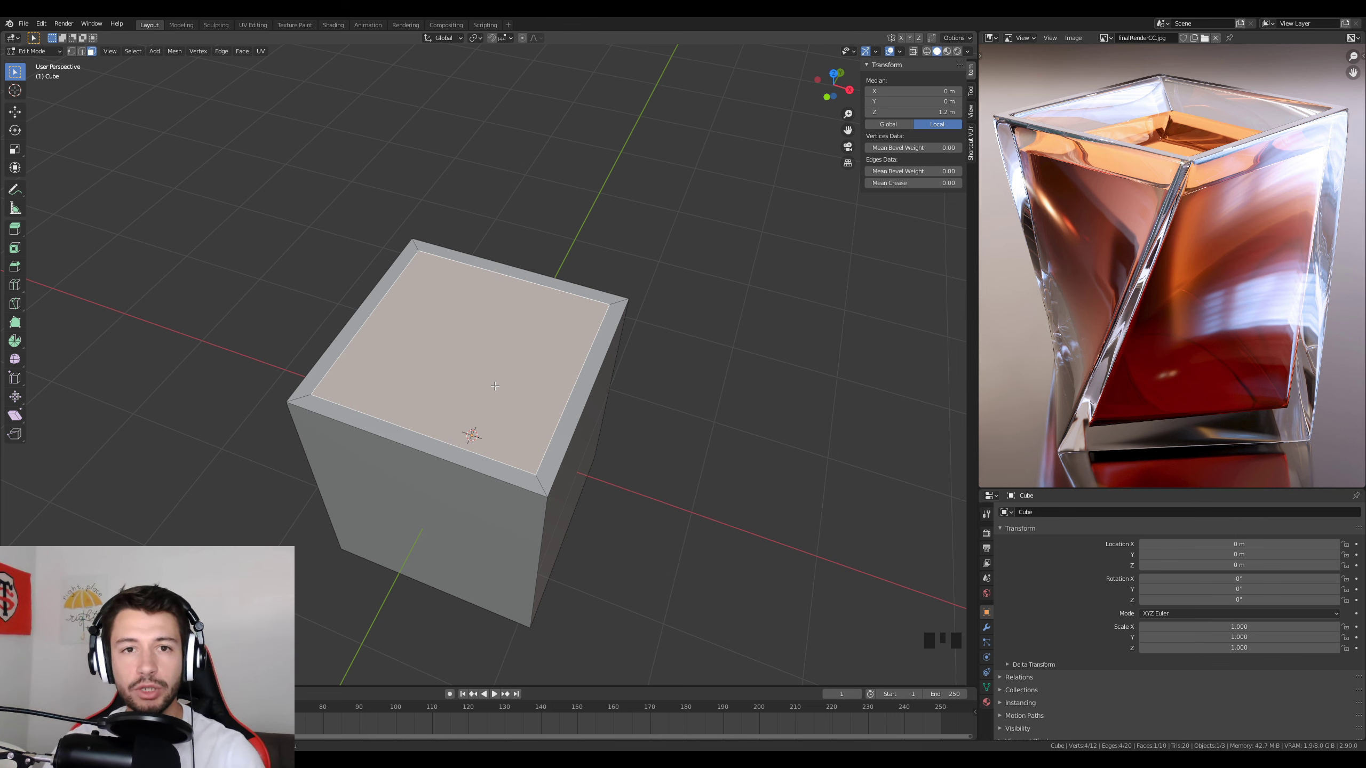
Extrude the inset top face straight down to Z -1 m in wireframe front view to hollow out the glass.
{"action": "key", "text": "KP_1"}
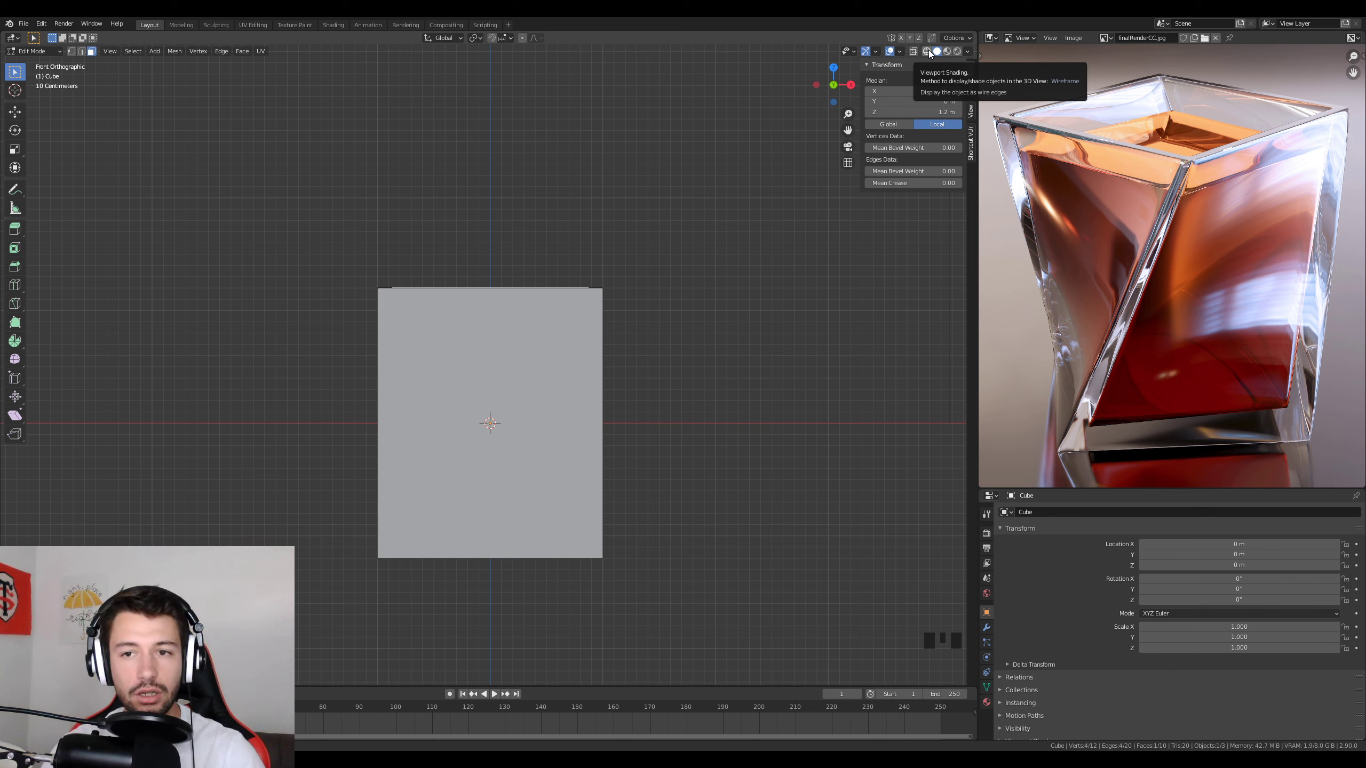
{"action": "key", "text": "z"}
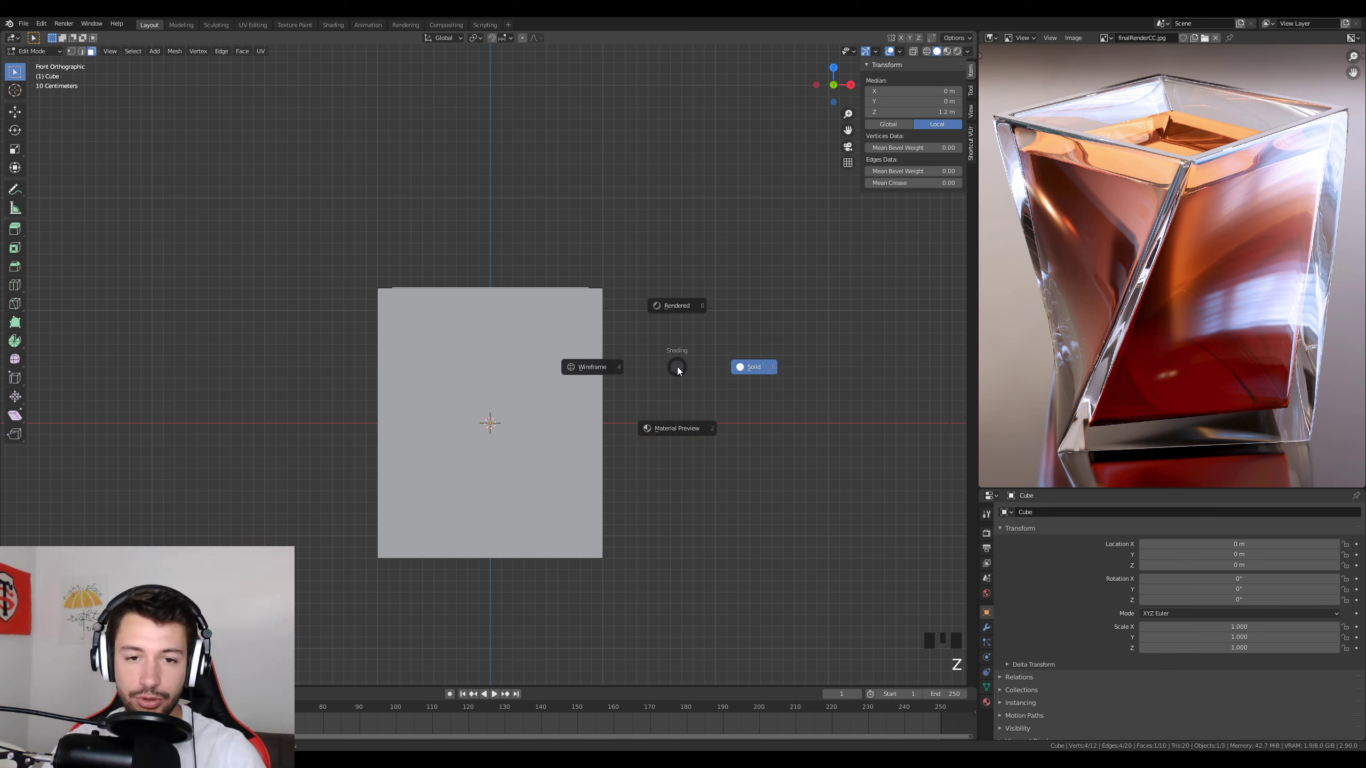
{"action": "left_click", "coordinate": [592, 367]}
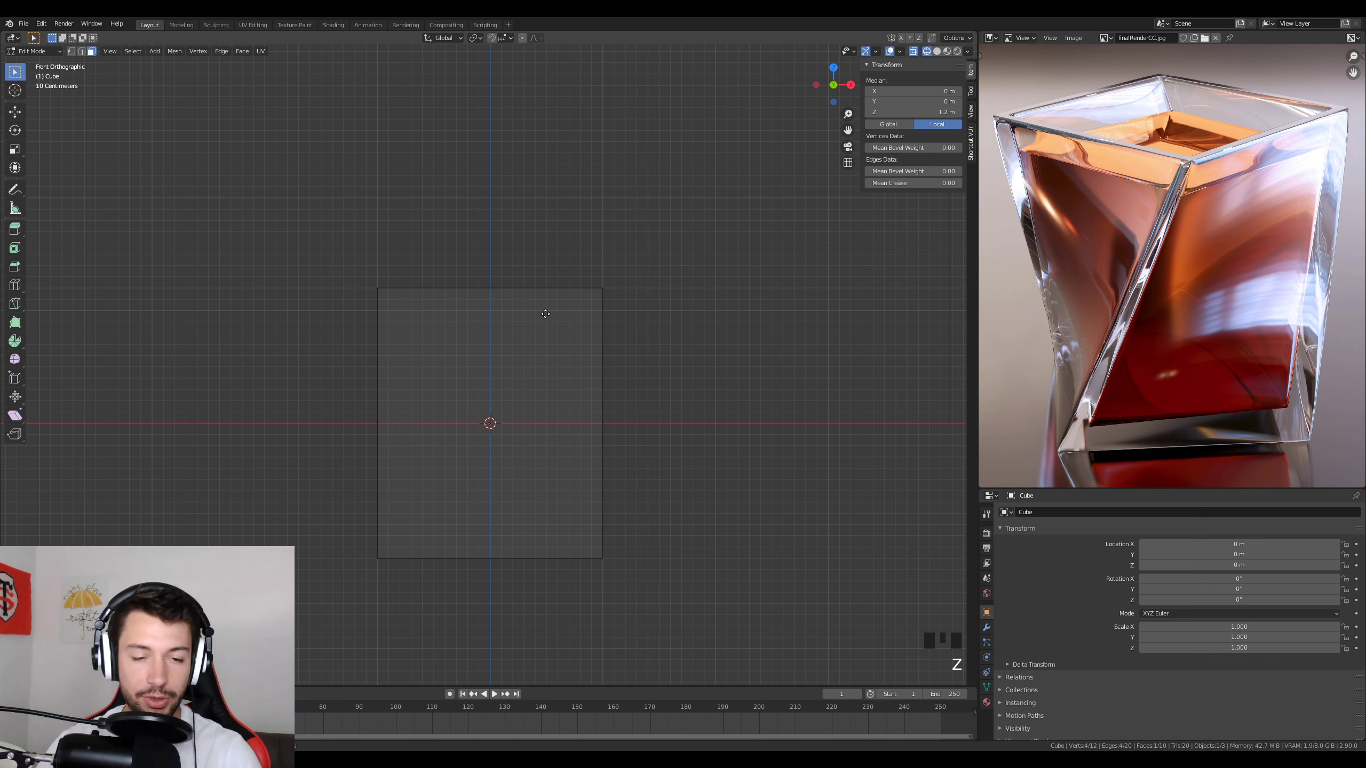
{"action": "key", "text": "e"}
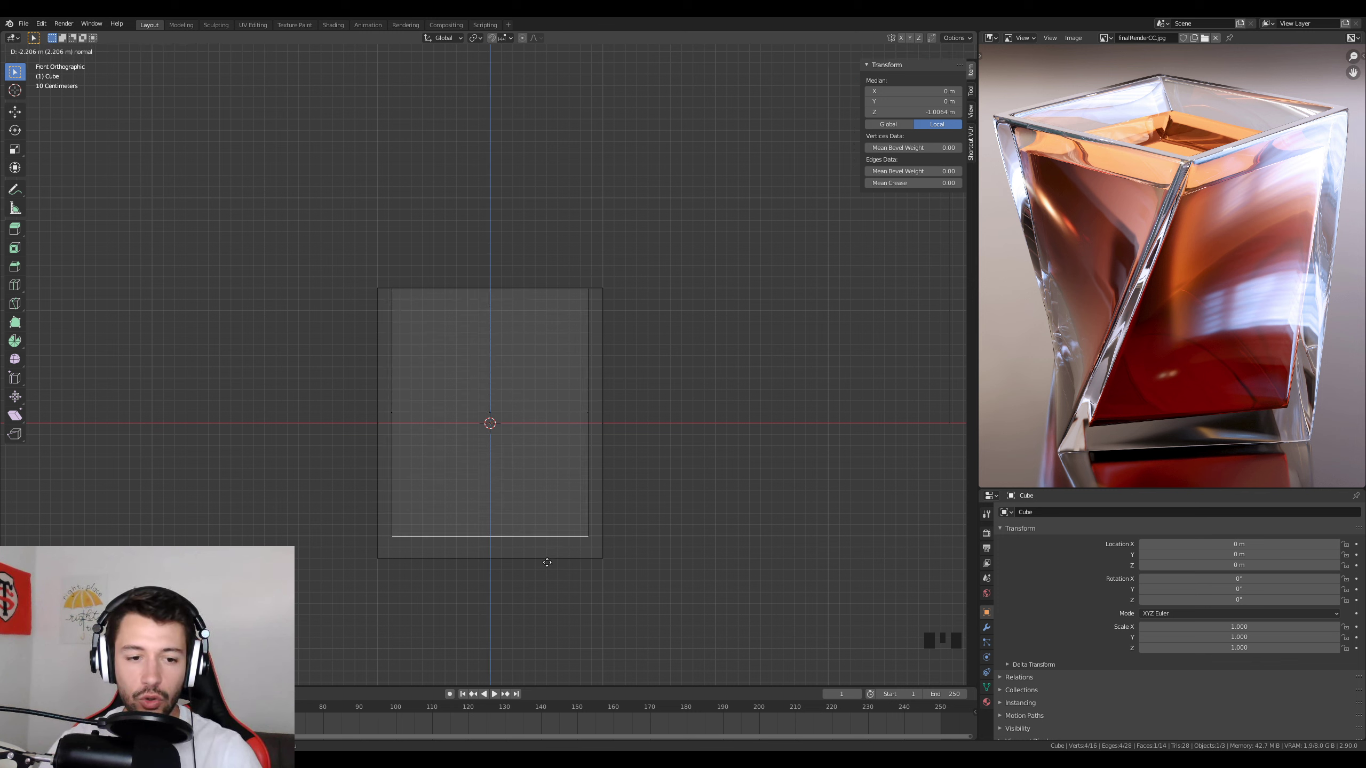
{"action": "key", "text": "ctrl"}
{"action": "left_click", "coordinate": [547, 562]}
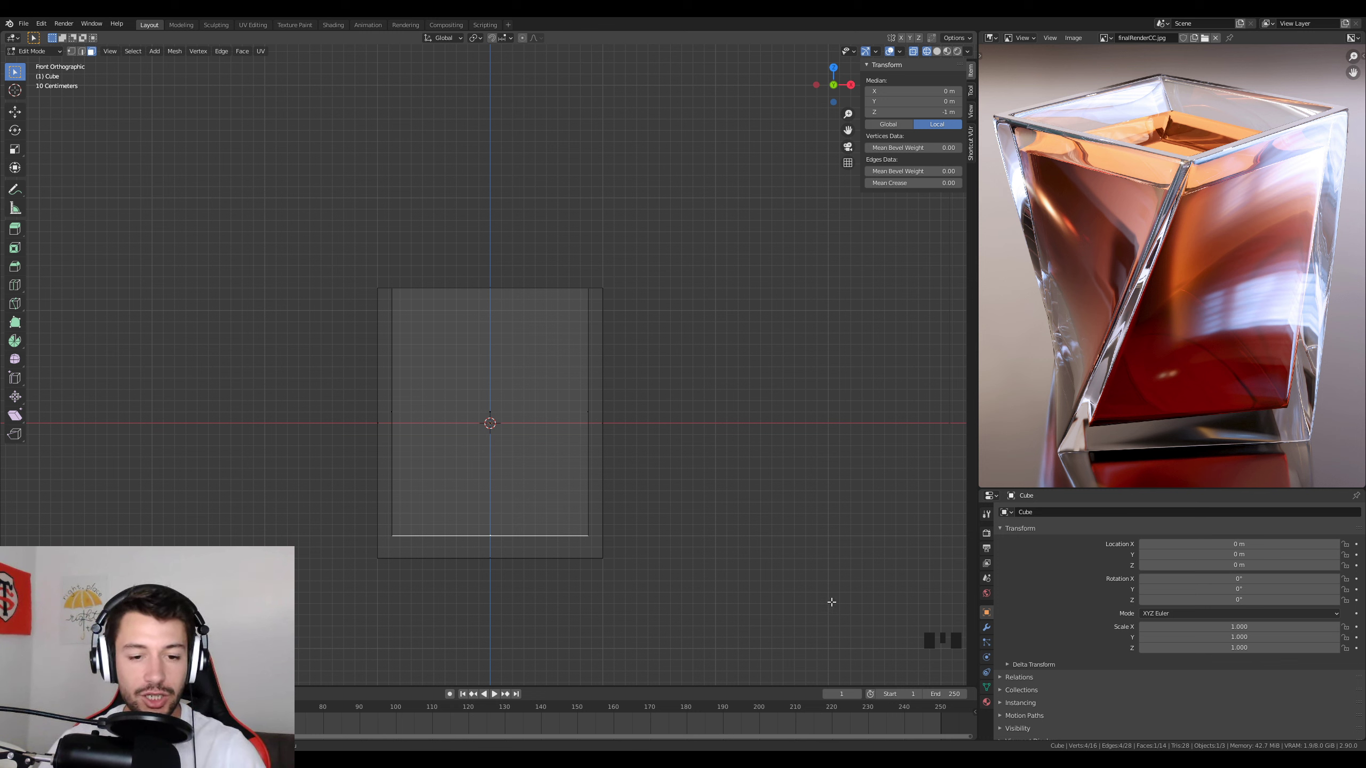
Scale the inner bottom face down to about 0.95 and return to Object Mode with solid shading.
{"action": "key", "text": "s"}
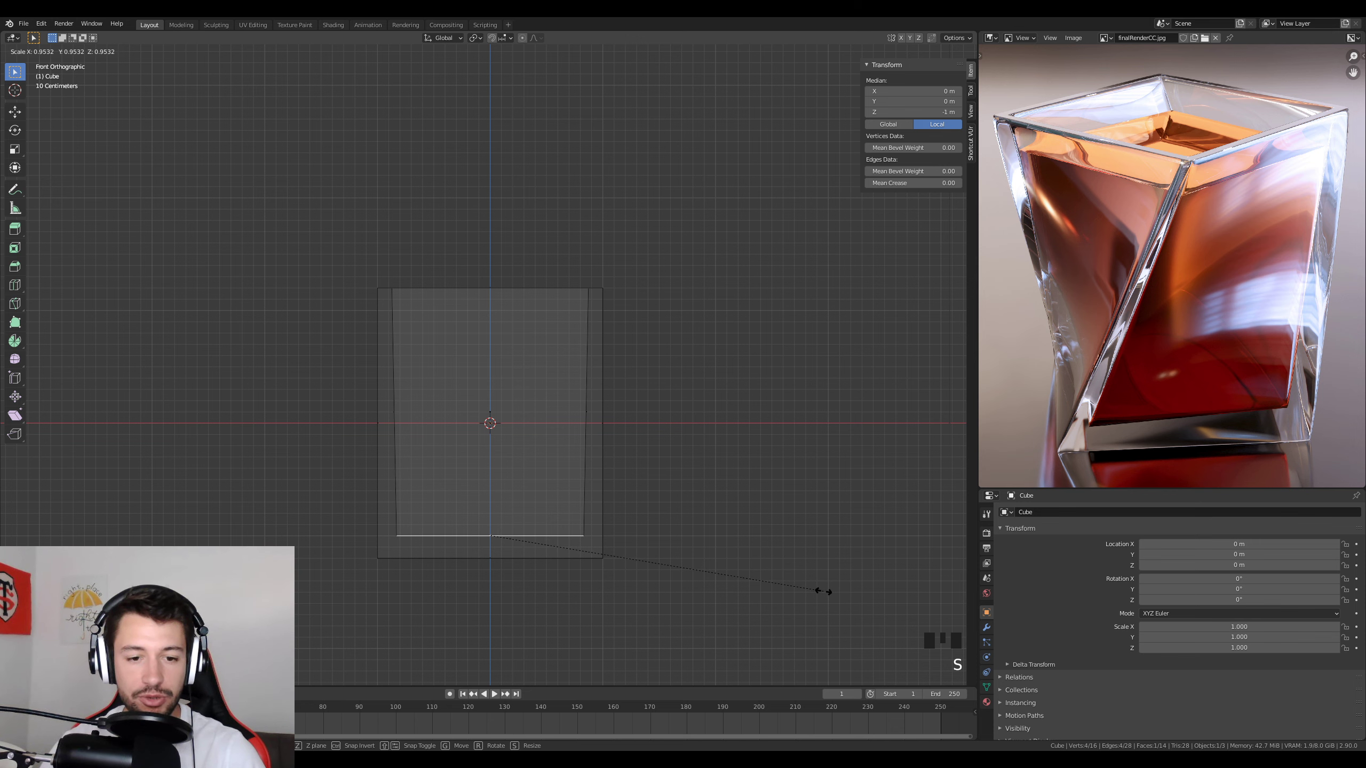
{"action": "left_click", "coordinate": [825, 590]}
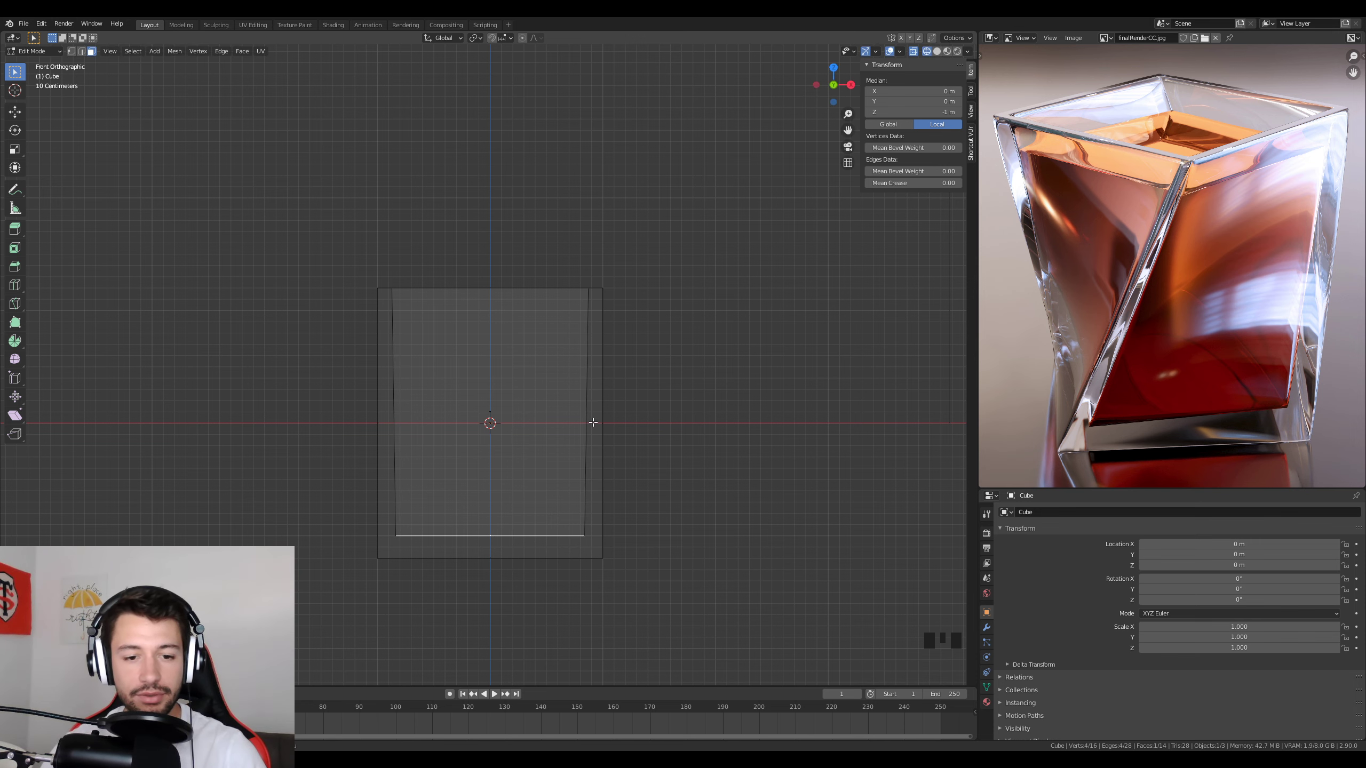
{"action": "mouse_move", "coordinate": [409, 377]}
{"action": "middle_mouse_down"}
{"action": "mouse_move", "coordinate": [583, 485]}
{"action": "mouse_move", "coordinate": [638, 369]}
{"action": "mouse_move", "coordinate": [649, 286]}
{"action": "mouse_move", "coordinate": [571, 340]}
{"action": "mouse_move", "coordinate": [614, 447]}
{"action": "mouse_move", "coordinate": [610, 391]}
{"action": "mouse_move", "coordinate": [665, 390]}
{"action": "mouse_move", "coordinate": [612, 409]}
{"action": "middle_mouse_up"}
{"action": "key", "text": "Tab"}
{"action": "key", "text": "z"}
{"action": "left_click", "coordinate": [602, 454]}
{"action": "scroll", "coordinate": [610, 418], "scroll_direction": "down", "scroll_amount": 2}
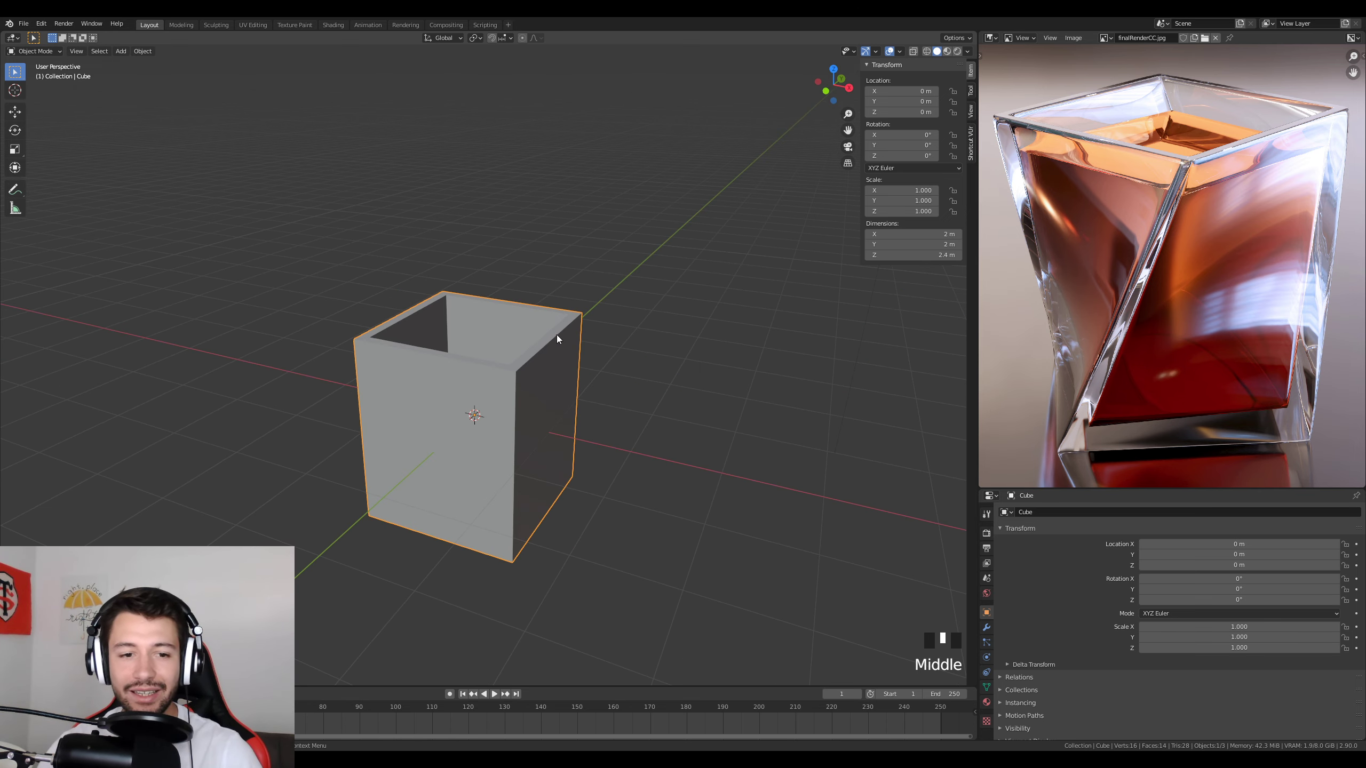
Enlarge the properties area and add a Subdivision Surface modifier to the hollowed cube.
{"action": "middle_click_drag", "start_coordinate": [557, 335], "coordinate": [583, 317]}
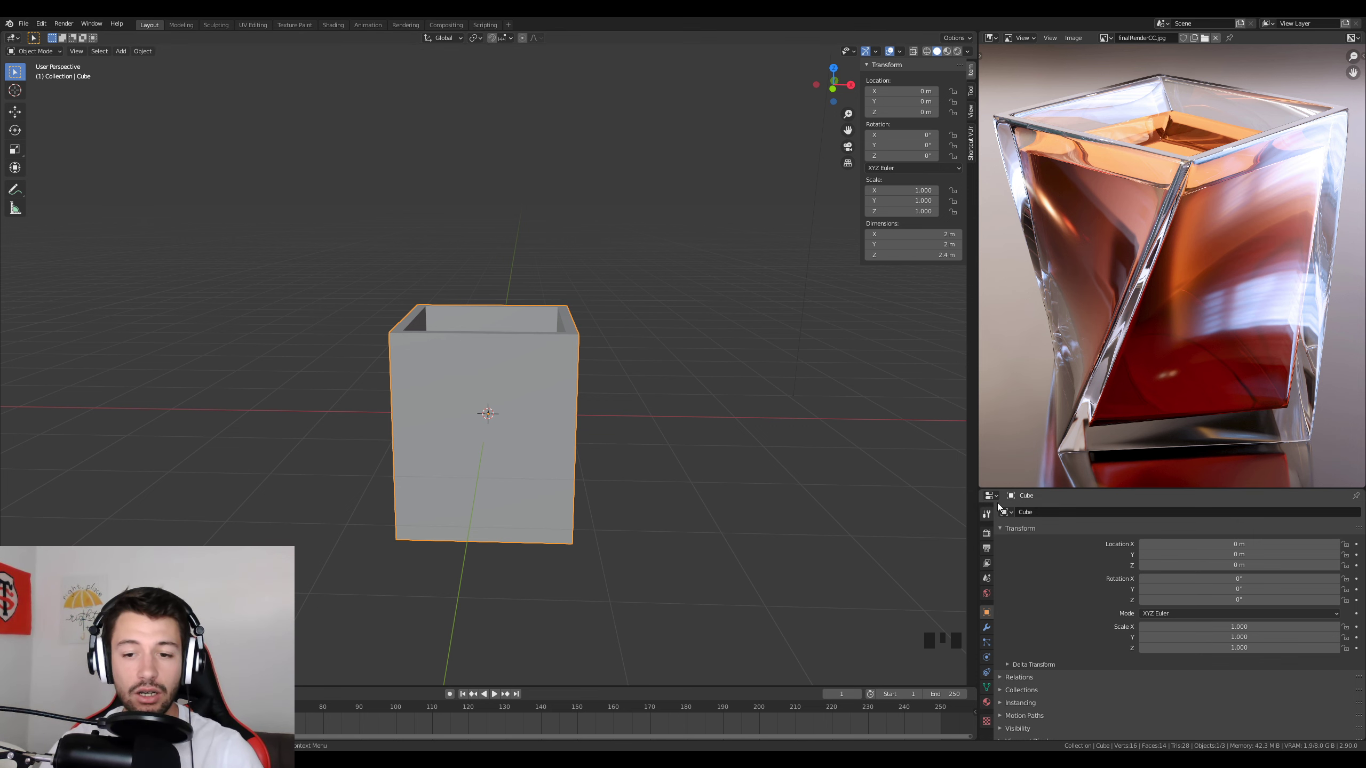
{"action": "left_click_drag", "start_coordinate": [1026, 488], "coordinate": [1026, 451]}
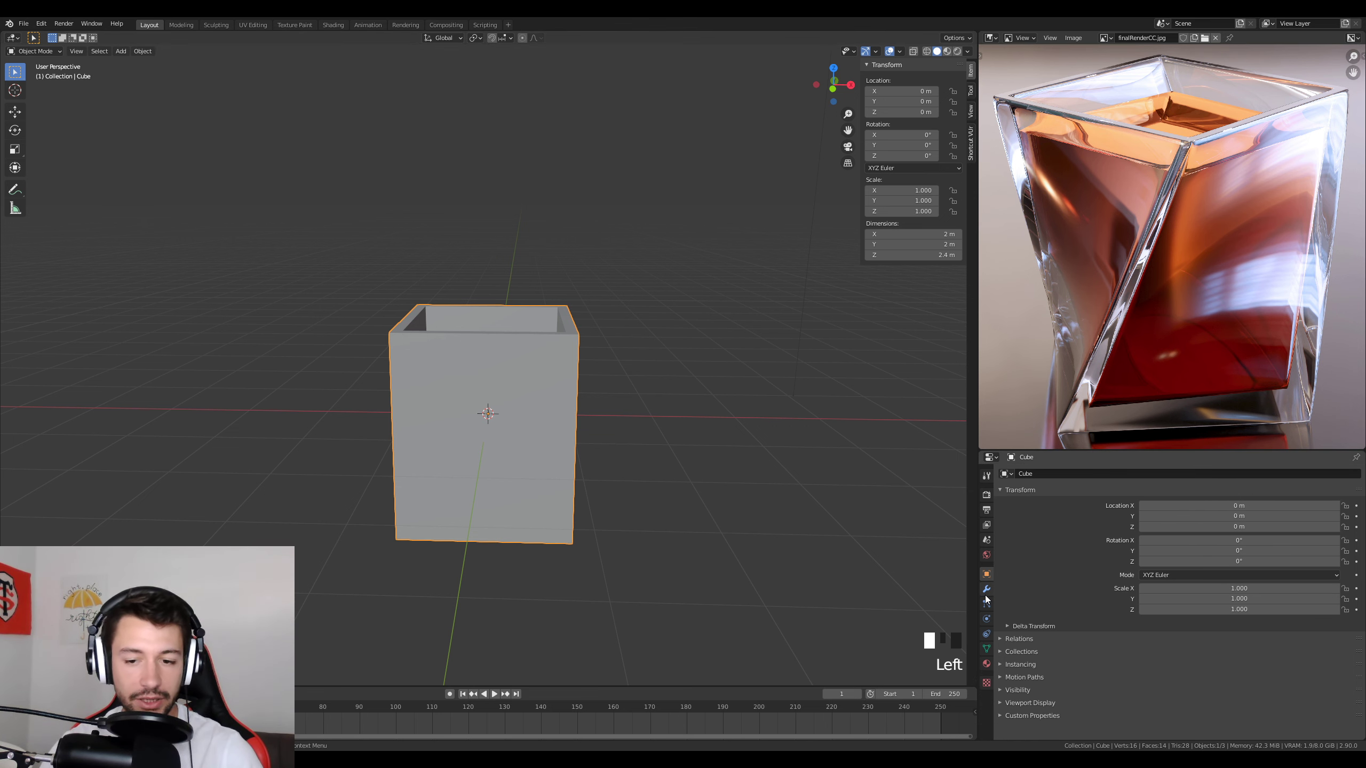
{"action": "left_click", "coordinate": [986, 594]}
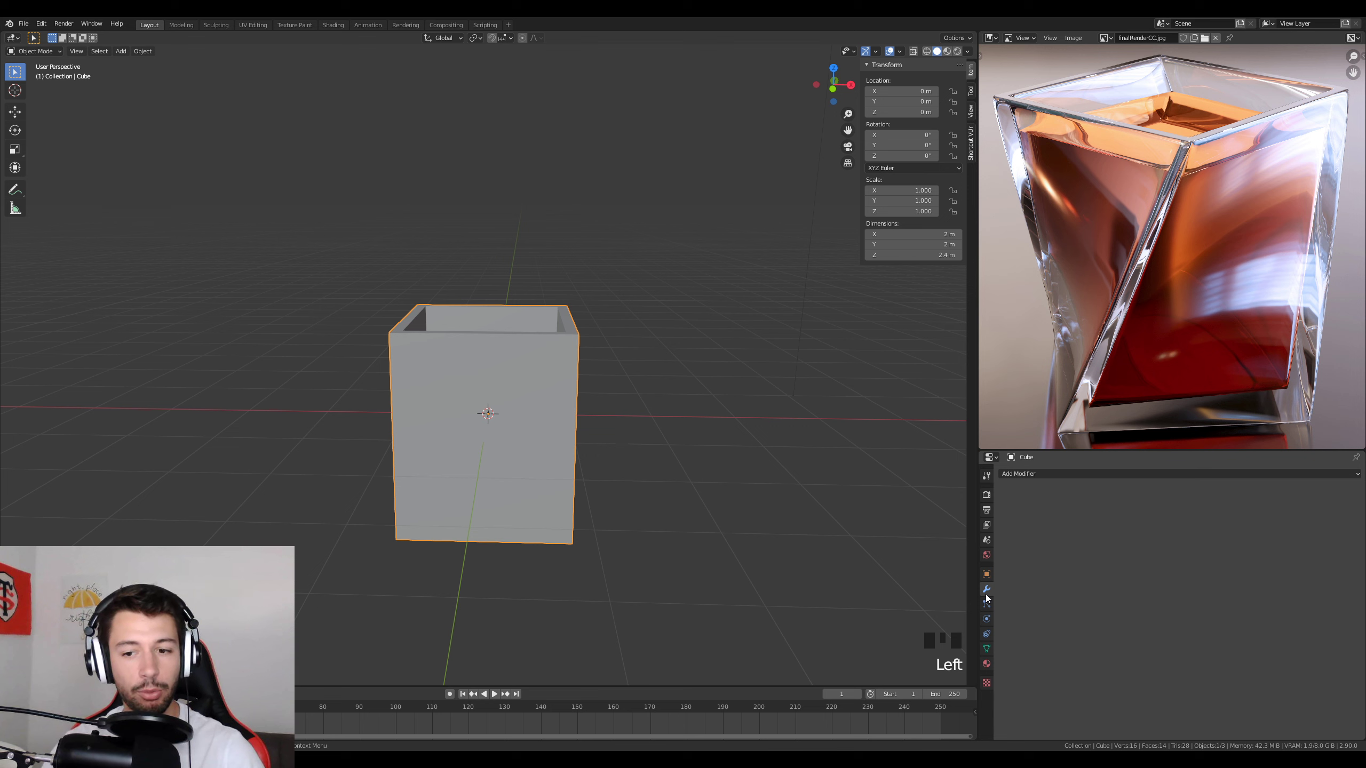
{"action": "left_click", "coordinate": [1043, 473]}
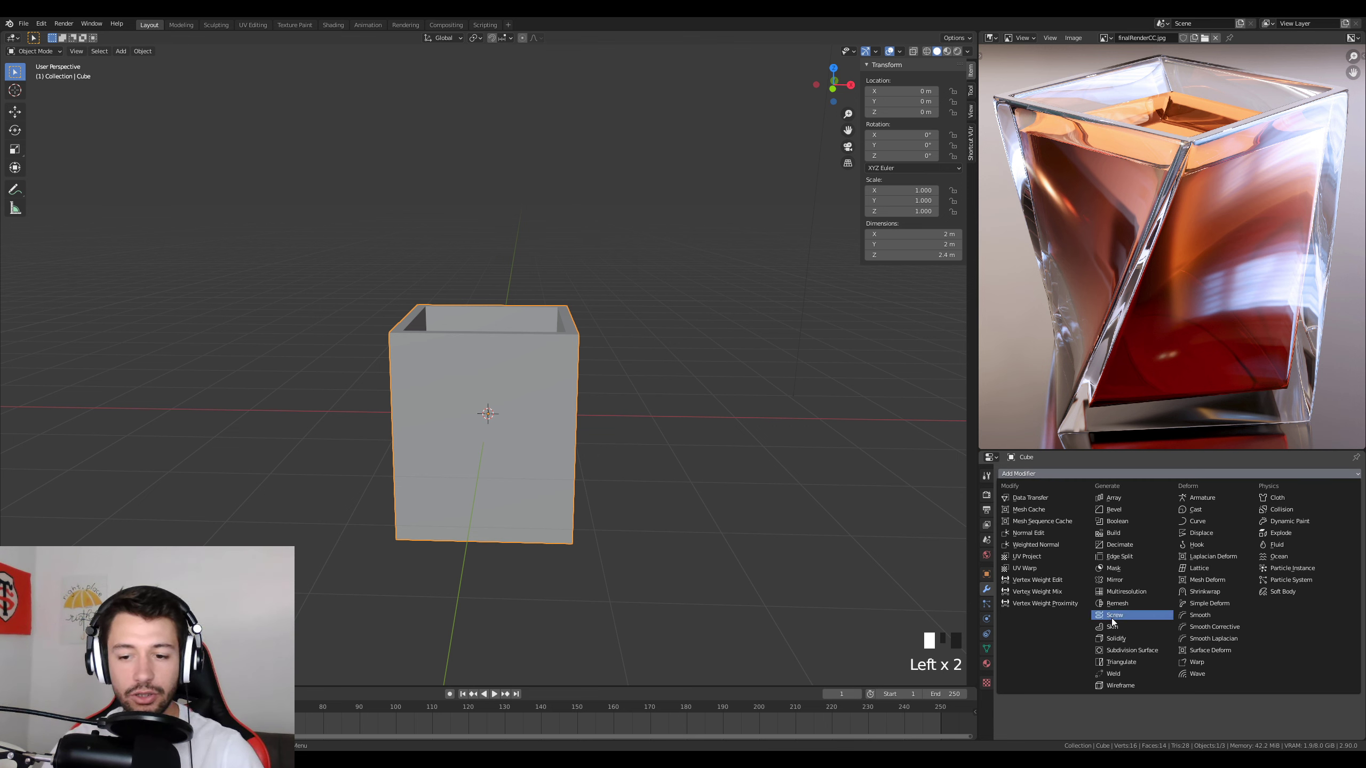
{"action": "left_click", "coordinate": [1135, 650]}
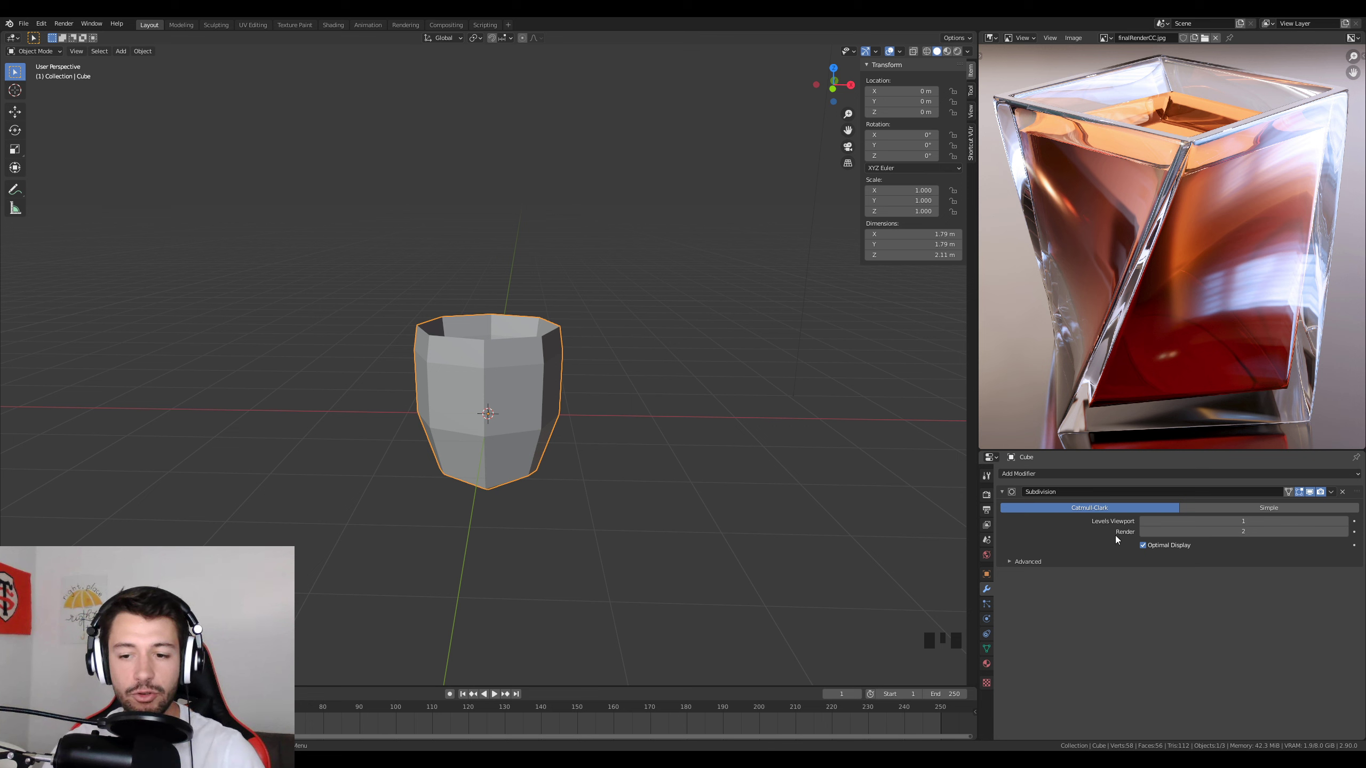
Set the Subdivision modifier's viewport and render levels to 3, using the Catmull-Clark method.
{"action": "left_click", "coordinate": [1253, 522]}
{"action": "type", "text": "3"}
{"action": "left_click", "coordinate": [1262, 531]}
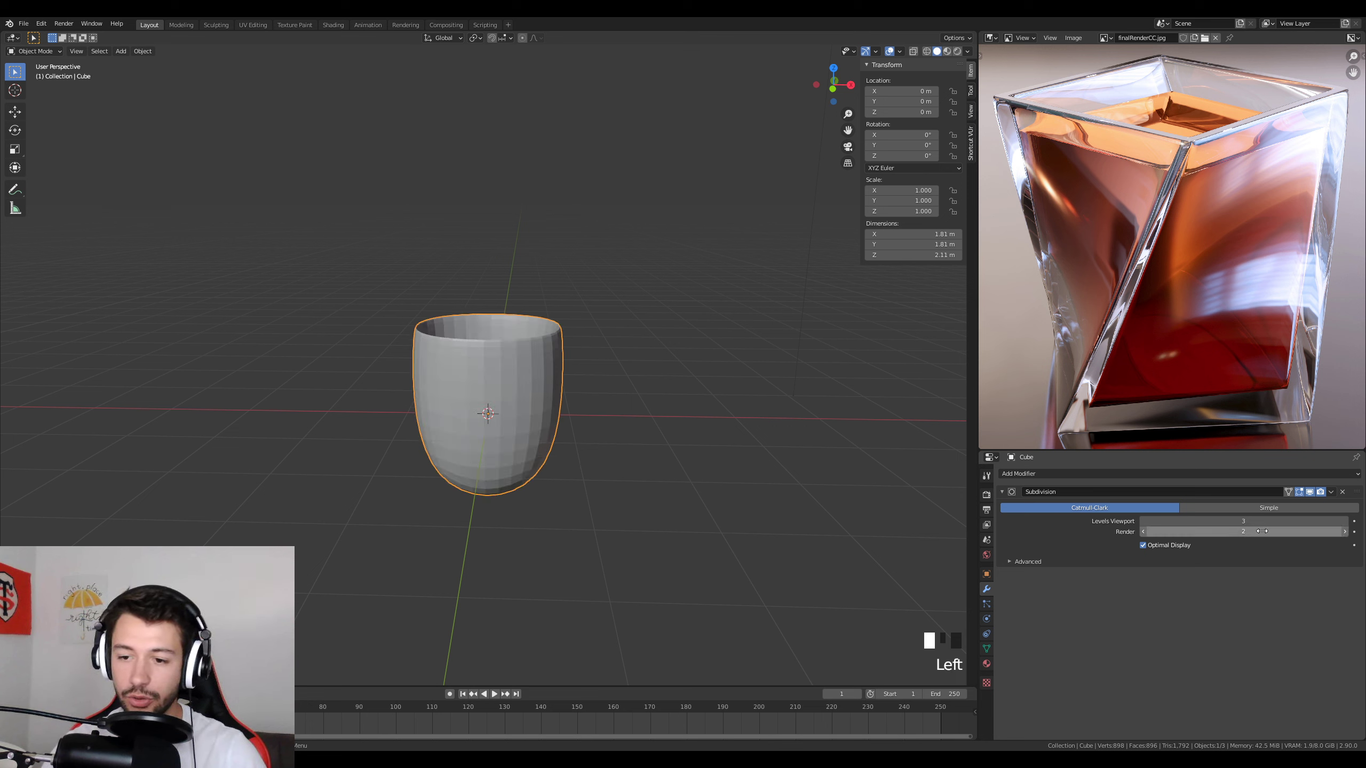
{"action": "left_click", "coordinate": [1262, 531]}
{"action": "type", "text": "3"}
{"action": "key", "text": "Return"}
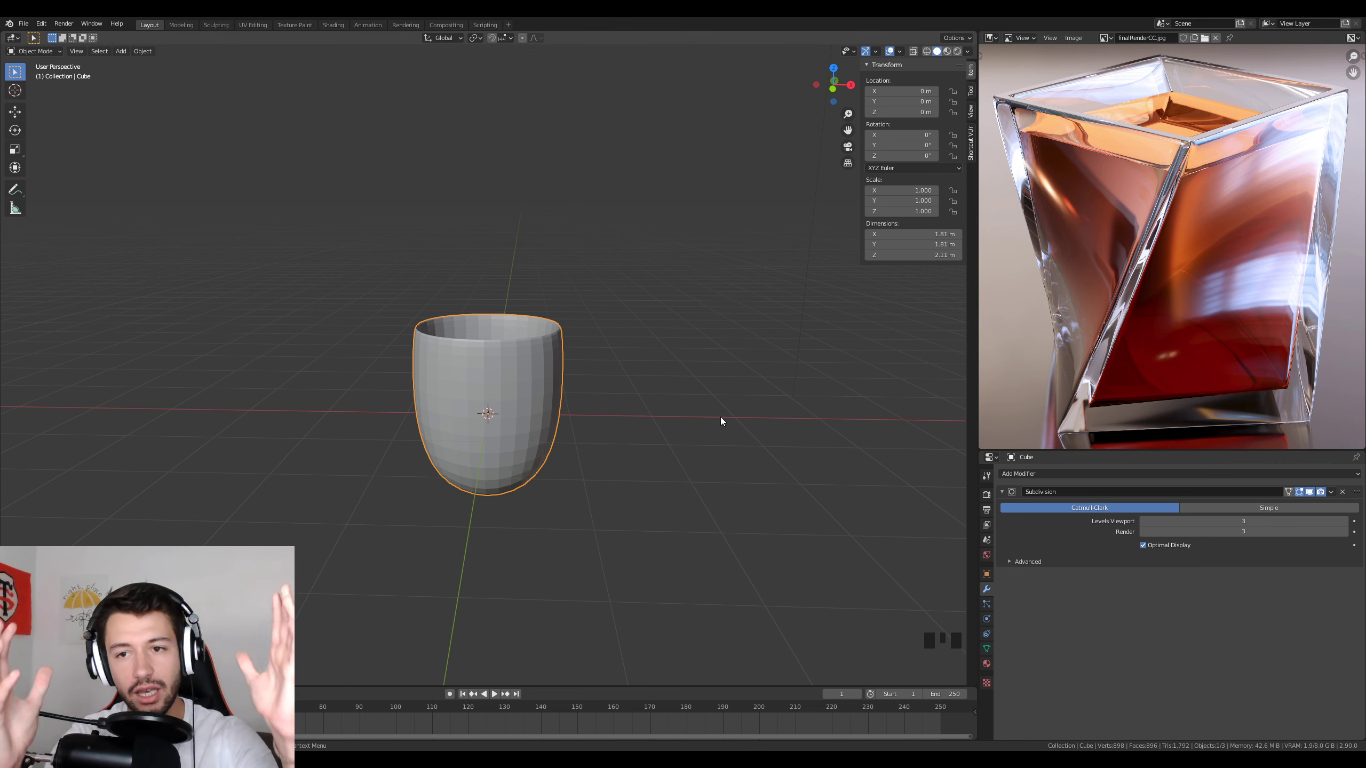
{"action": "left_click", "coordinate": [1269, 507]}
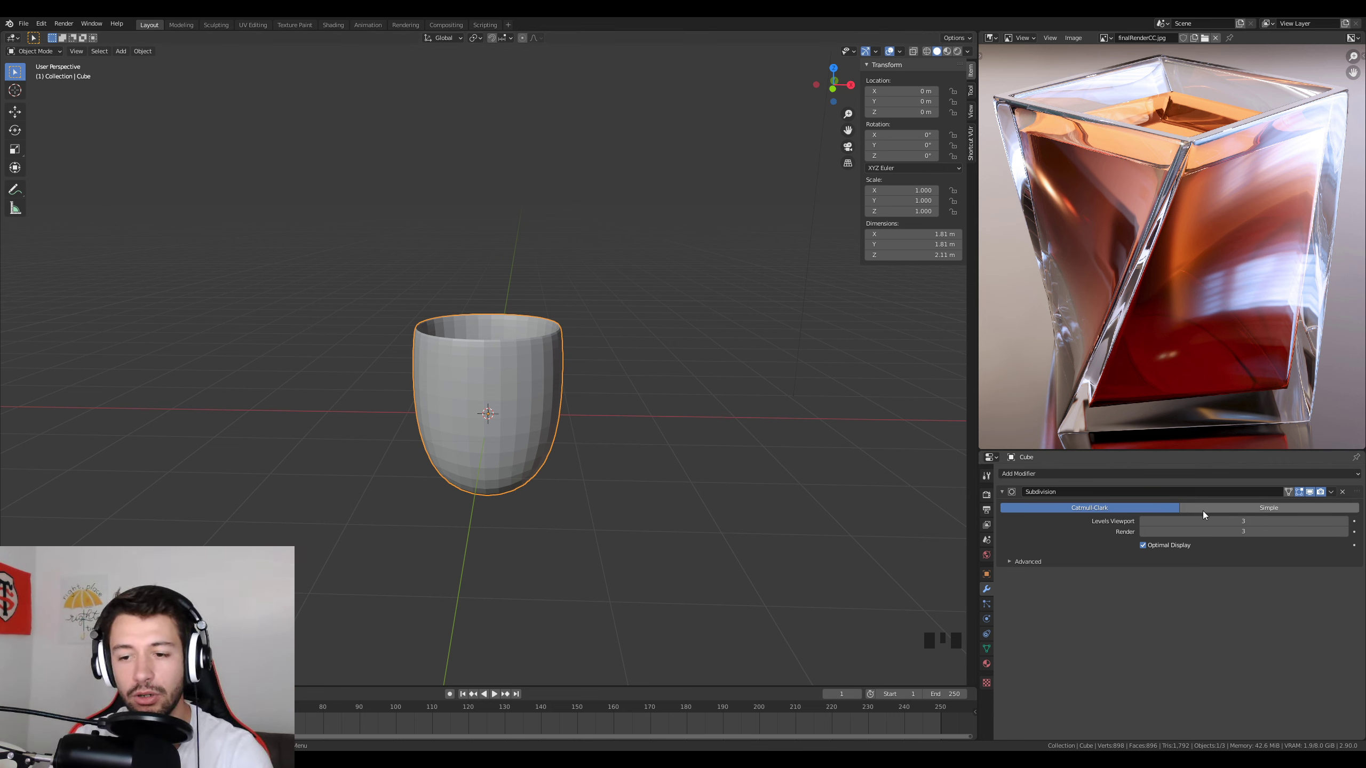
{"action": "left_click", "coordinate": [1135, 509]}
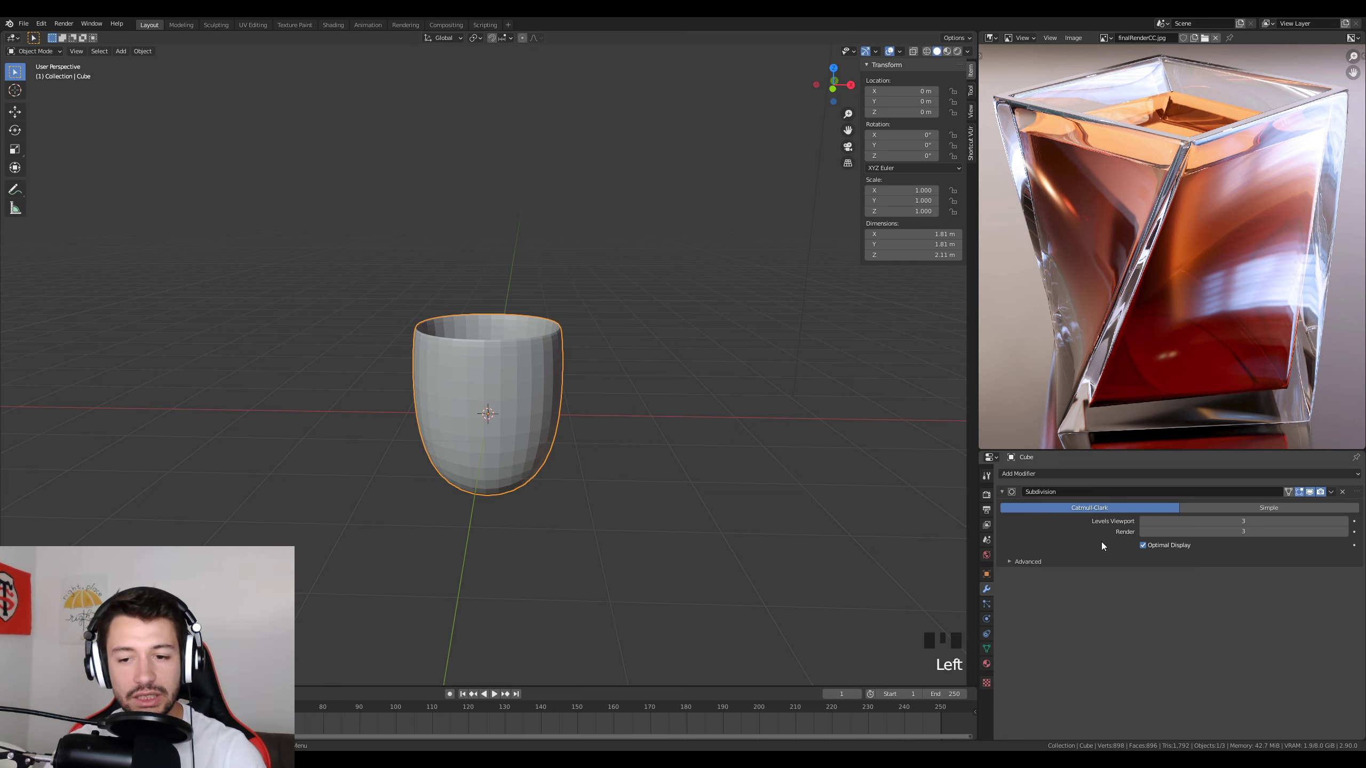
Apply smooth shading to the subdivided glass and check its rim from above.
{"action": "right_click", "coordinate": [514, 390]}
{"action": "left_click", "coordinate": [514, 391]}
{"action": "middle_click_drag", "start_coordinate": [510, 414], "coordinate": [397, 299]}
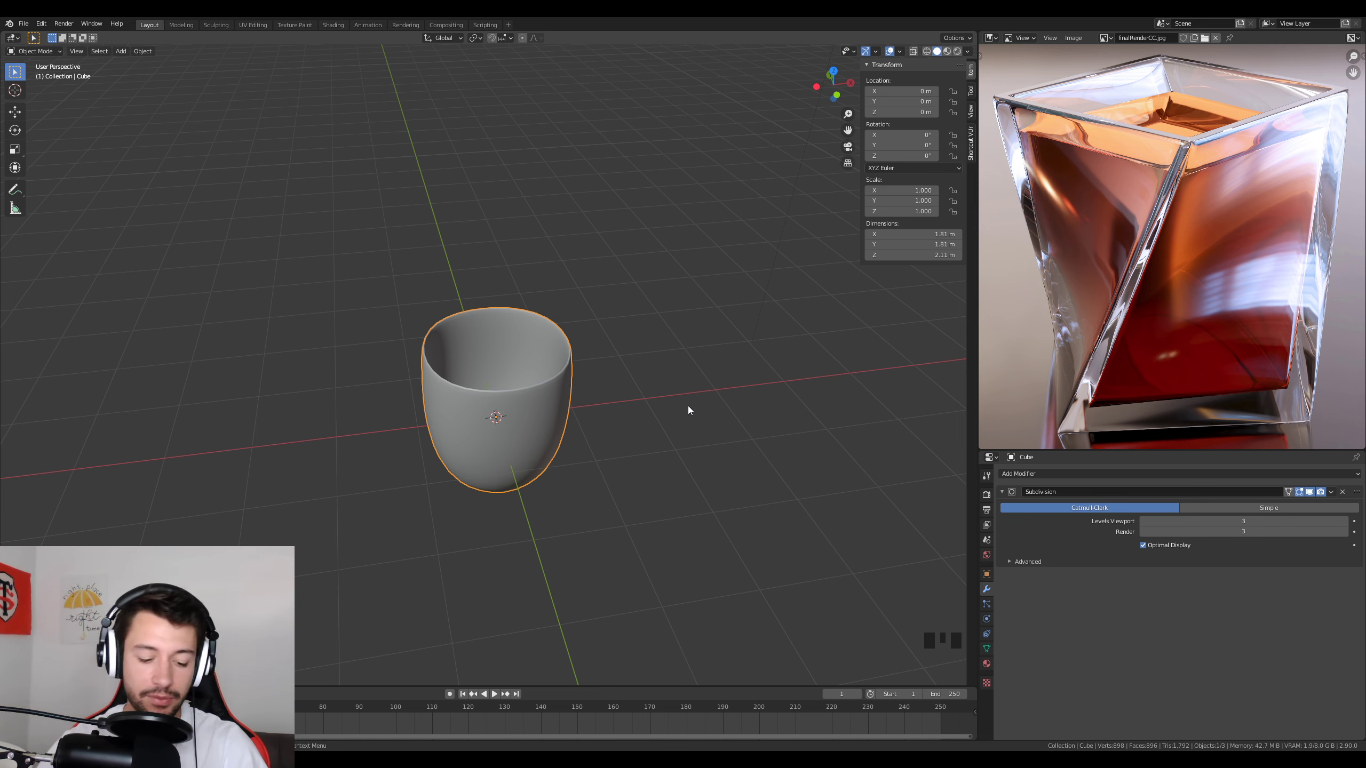
Add a second cube and move it 6 m along the X axis beside the glass.
{"action": "scroll", "coordinate": [686, 406], "scroll_direction": "down", "scroll_amount": 2}
{"action": "key", "text": "shift+a"}
{"action": "mouse_move", "coordinate": [672, 395]}
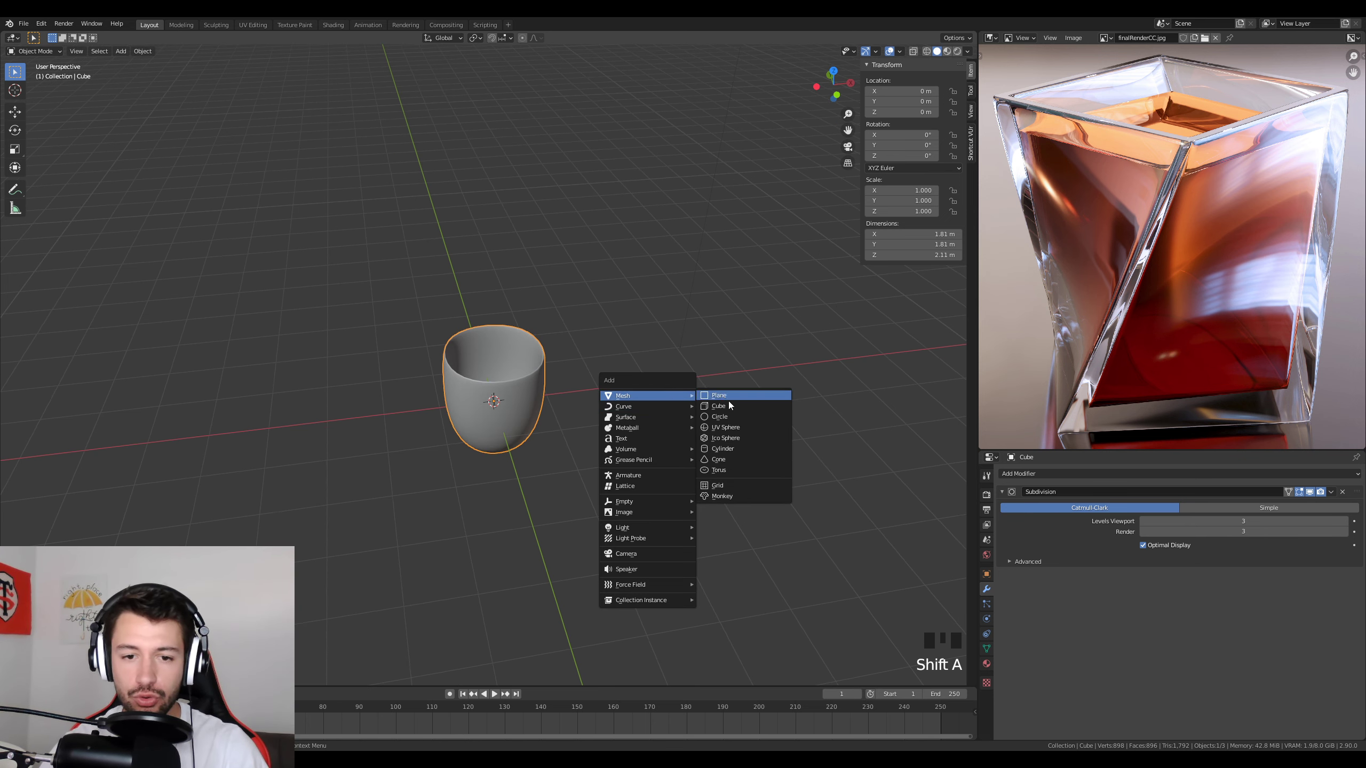
{"action": "left_click", "coordinate": [731, 403]}
{"action": "key", "text": "g"}
{"action": "key", "text": "x"}
{"action": "left_click", "coordinate": [705, 453], "text": "ctrl"}
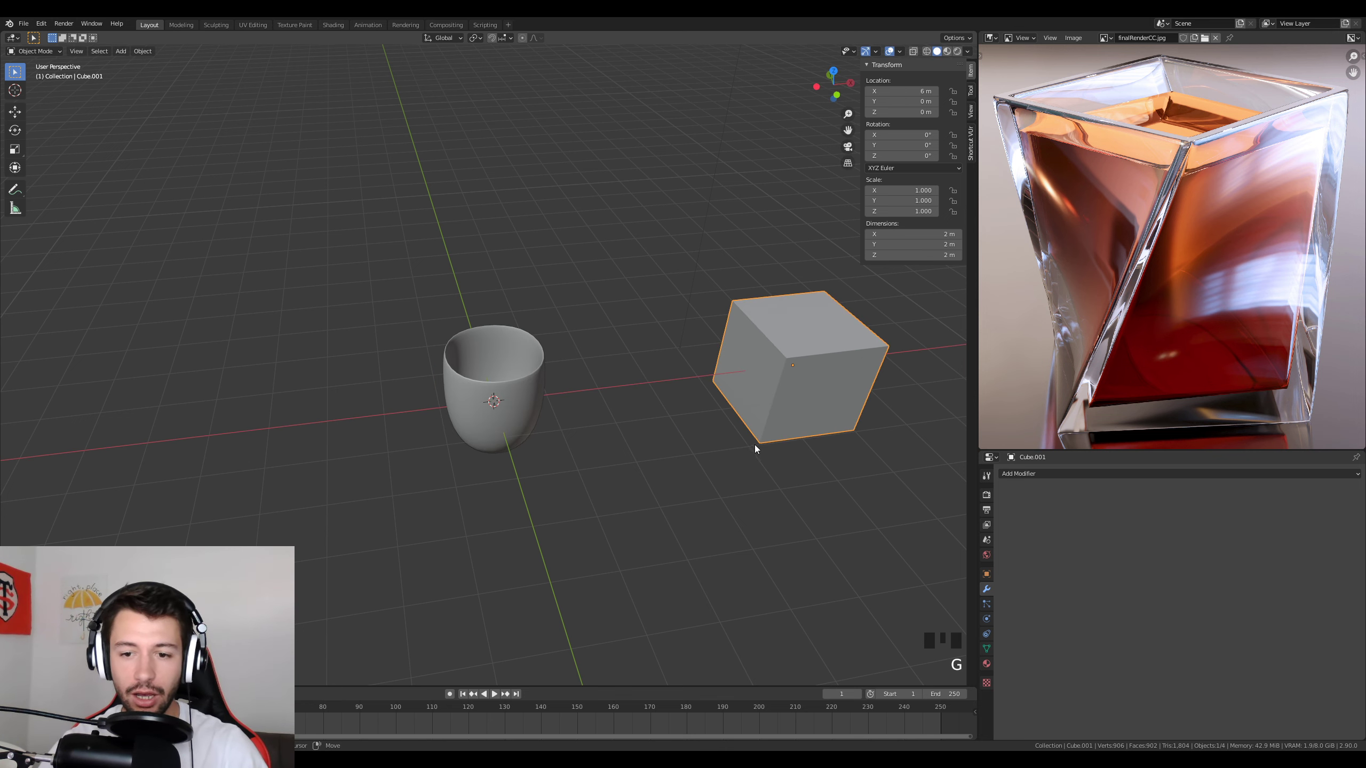
{"action": "middle_click_drag", "start_coordinate": [755, 445], "coordinate": [451, 449], "text": "shift"}
Give the second cube a Subdivision Surface modifier with viewport level 3, and shade it smooth.
{"action": "left_click", "coordinate": [1089, 476]}
{"action": "left_click", "coordinate": [1149, 648]}
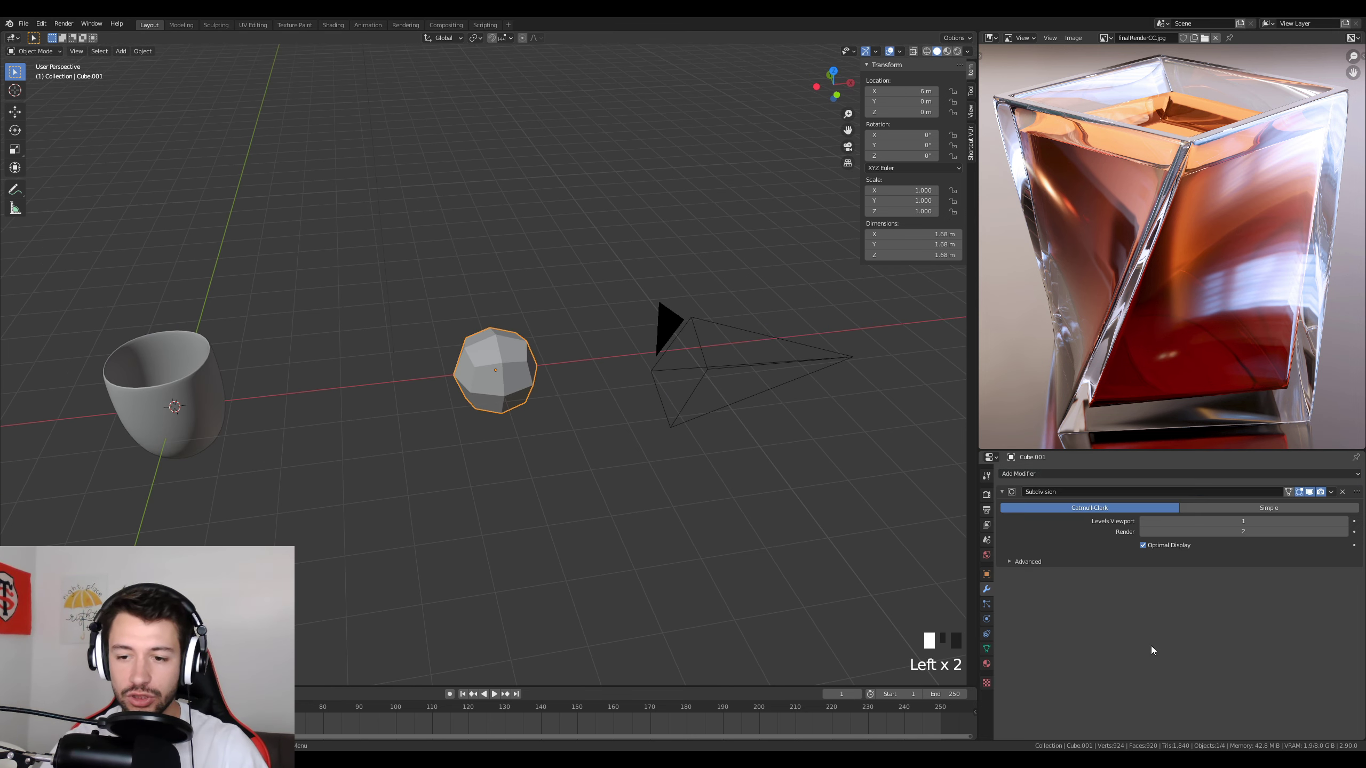
{"action": "left_click", "coordinate": [1237, 521]}
{"action": "type", "text": "3"}
{"action": "key", "text": "Return"}
{"action": "scroll", "coordinate": [590, 406], "scroll_direction": "up", "scroll_amount": 4}
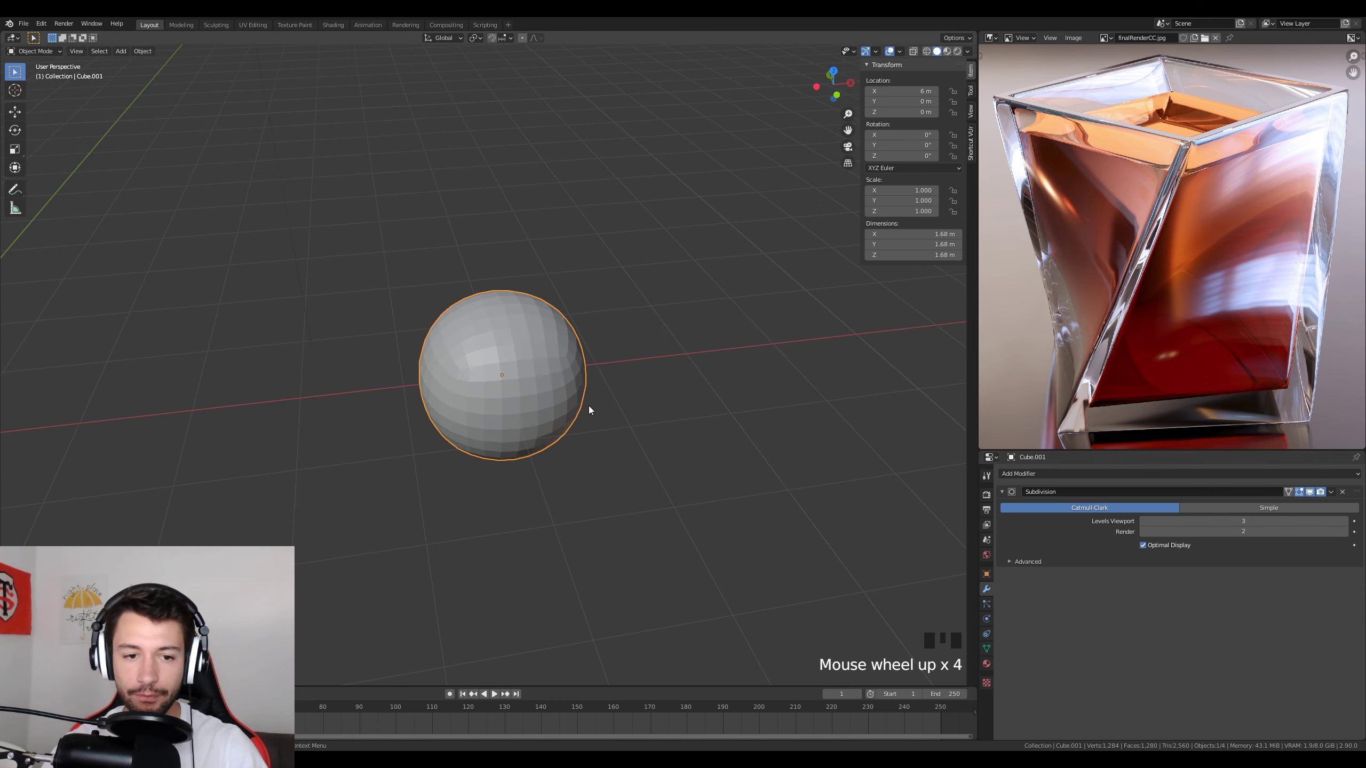
{"action": "right_click", "coordinate": [588, 404]}
{"action": "middle_click_drag", "start_coordinate": [570, 387], "coordinate": [665, 344]}
In Edit Mode, add a vertical loop cut to the second cube and slide it all the way to the +X face at 1 m.
{"action": "key", "text": "Tab"}
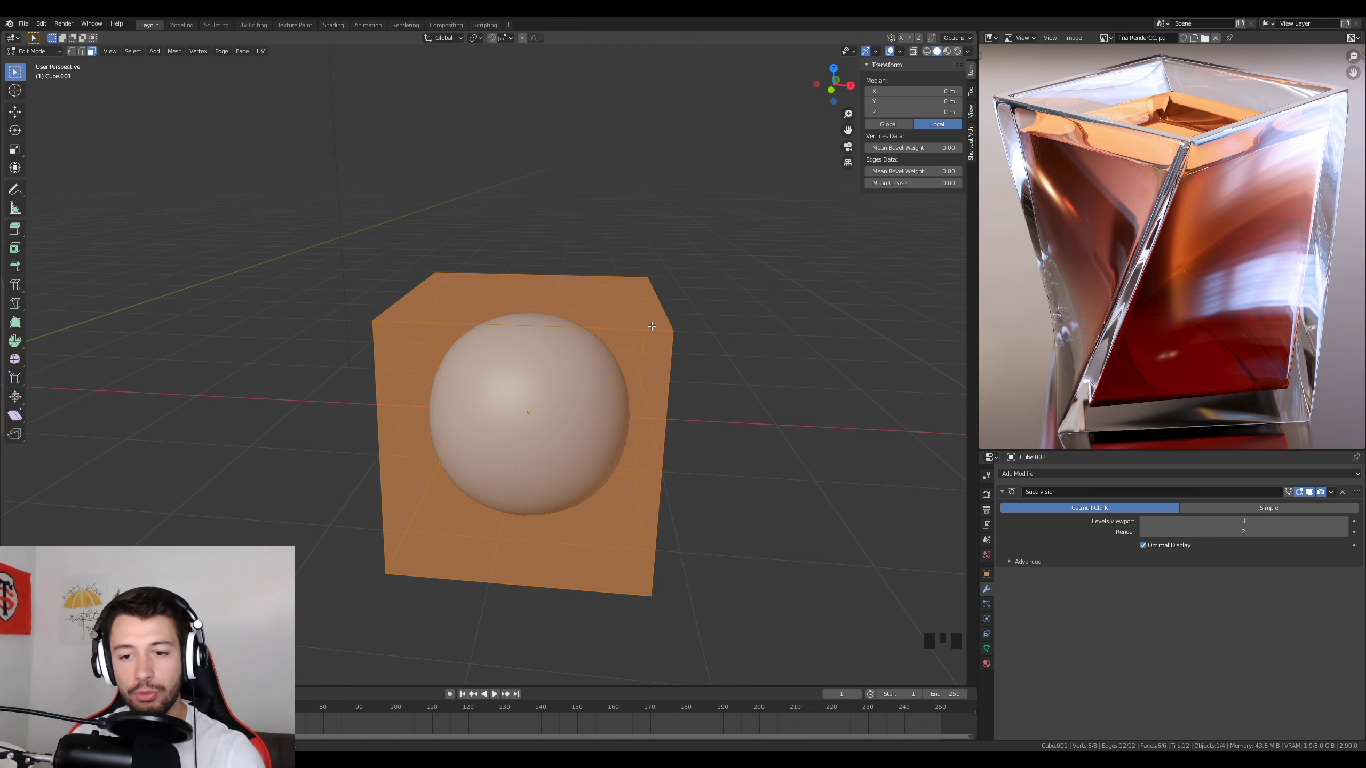
{"action": "middle_click_drag", "start_coordinate": [443, 535], "coordinate": [597, 479]}
{"action": "key", "text": "ctrl+r"}
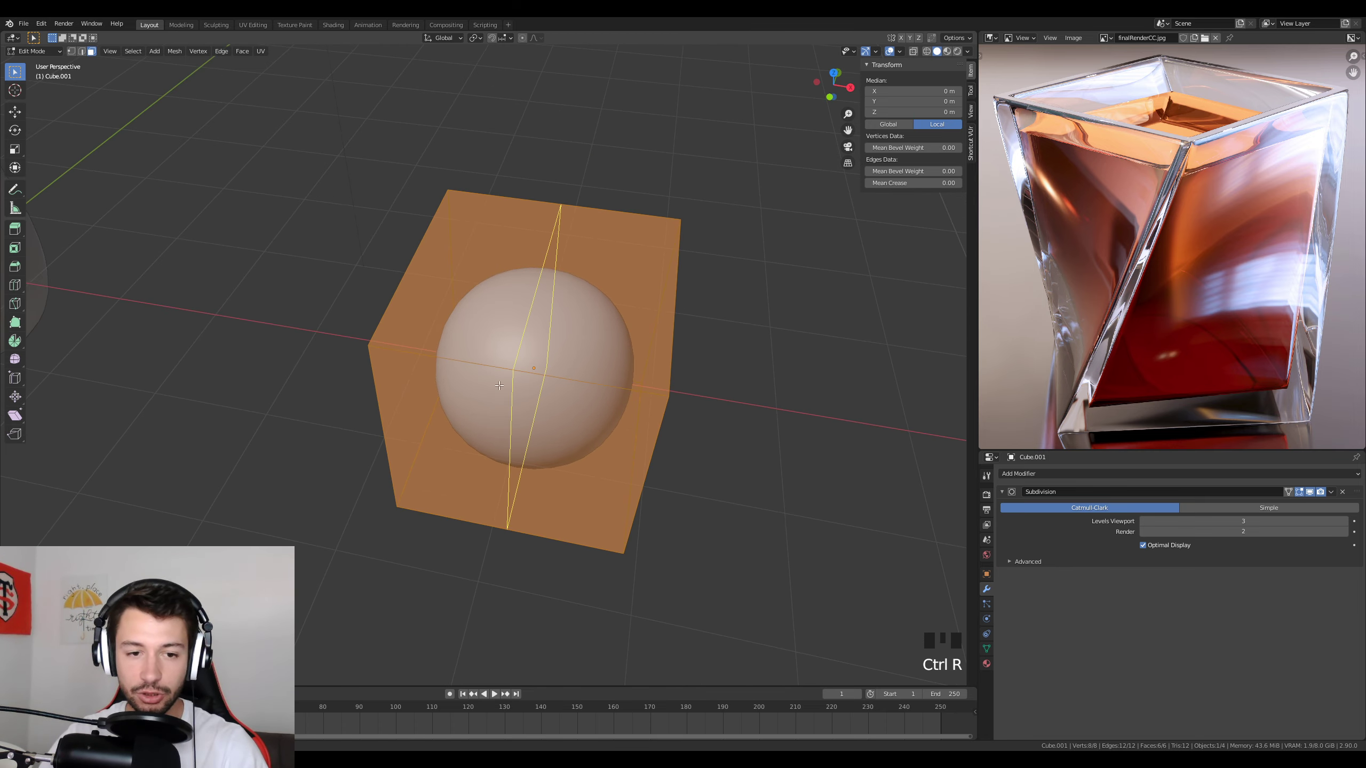
{"action": "left_click", "coordinate": [527, 372]}
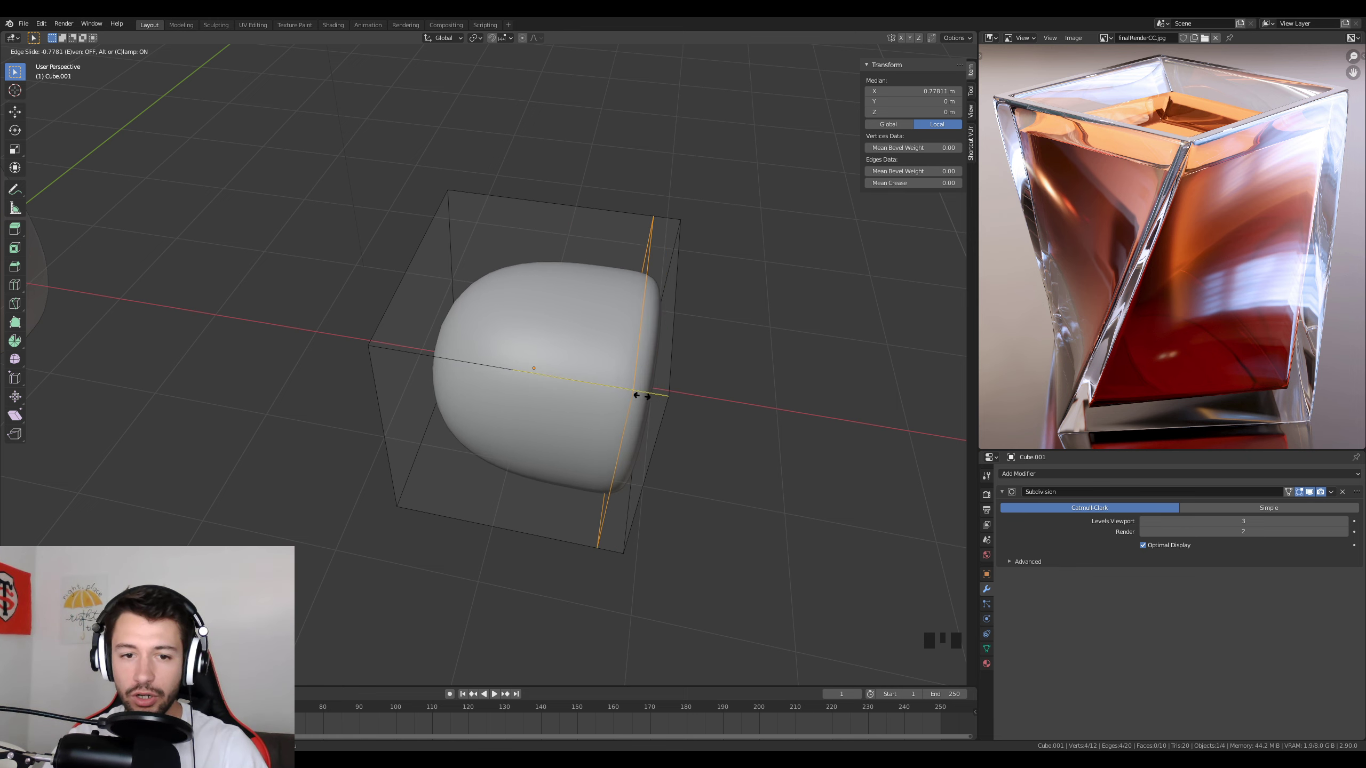
{"action": "left_click", "coordinate": [699, 406]}
{"action": "middle_click_drag", "start_coordinate": [720, 414], "coordinate": [741, 390]}
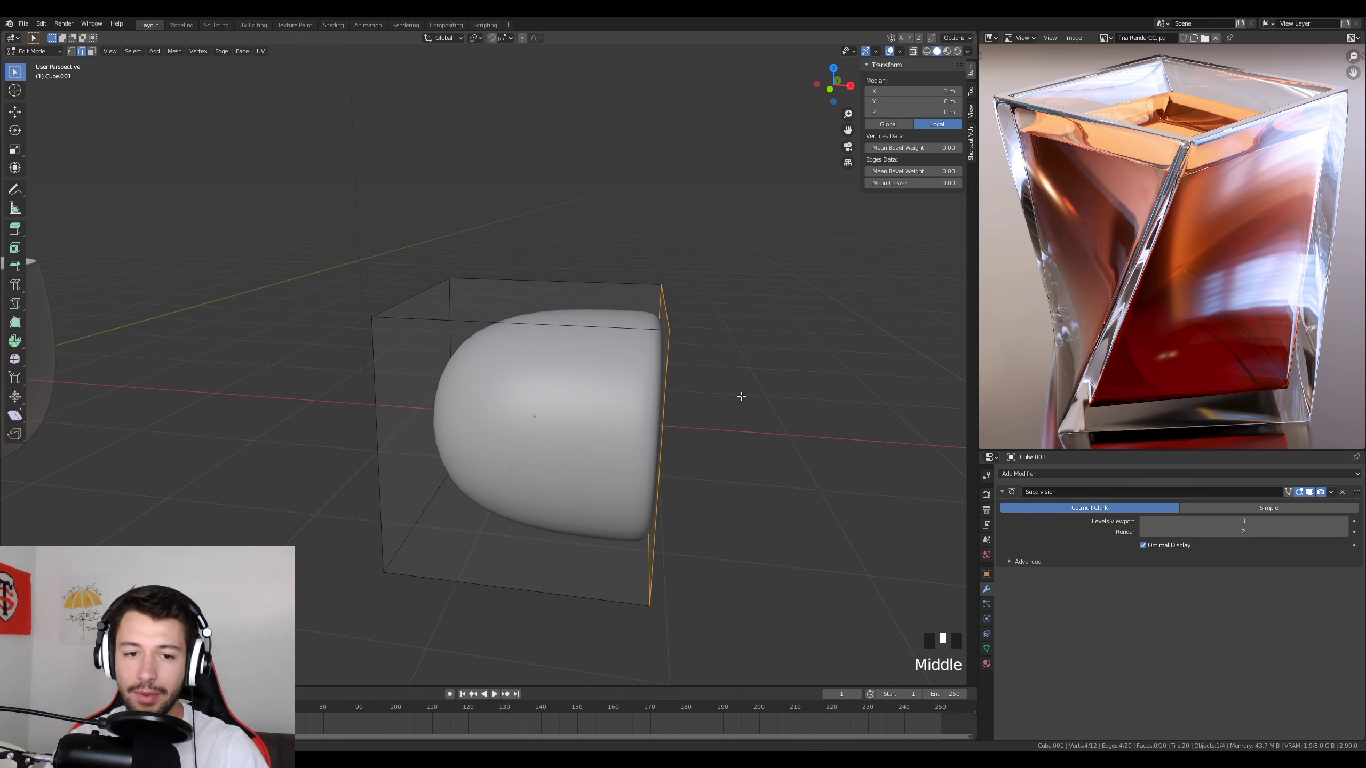
Add two horizontal loop cuts to the second cube, one near its top edge and one near its bottom edge.
{"action": "key", "text": "ctrl+r"}
{"action": "left_click", "coordinate": [660, 434]}
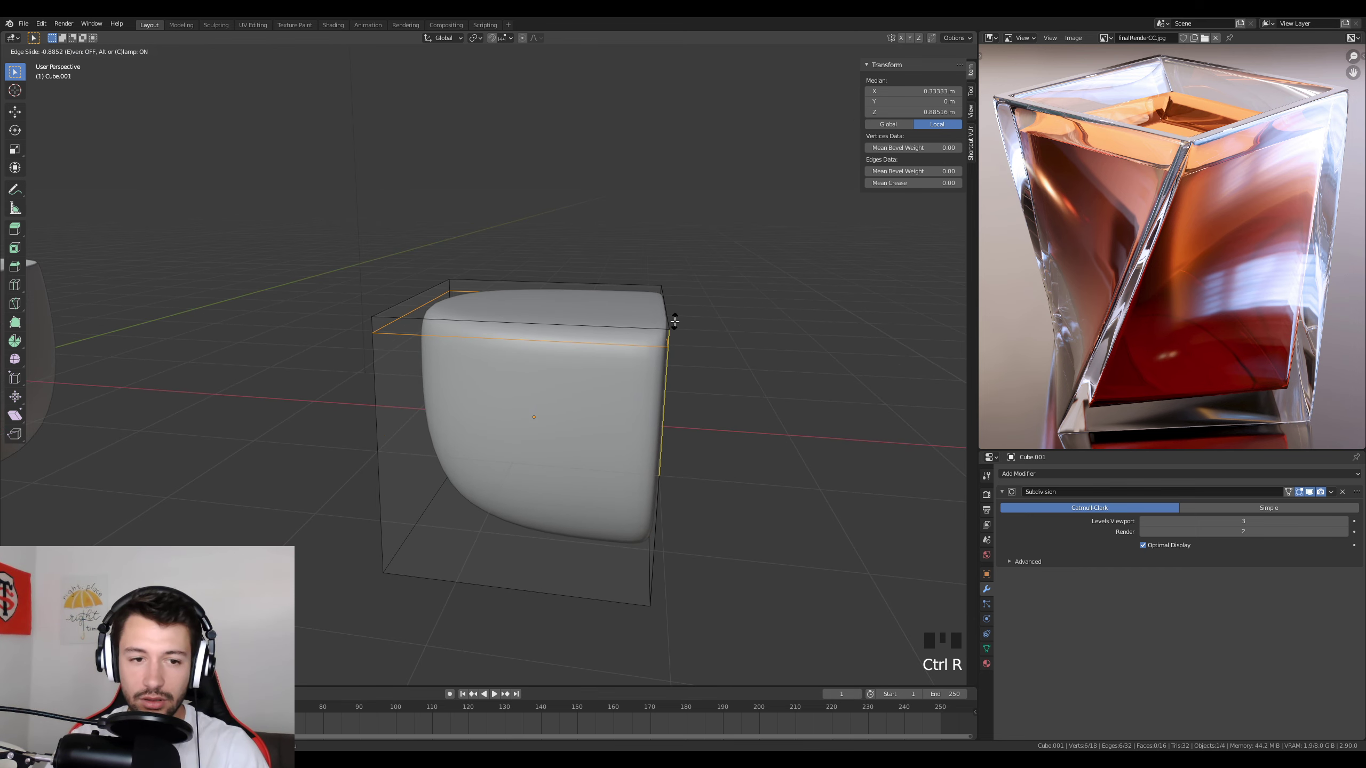
{"action": "left_click", "coordinate": [670, 327]}
{"action": "key", "text": "ctrl+r"}
{"action": "left_click", "coordinate": [656, 432]}
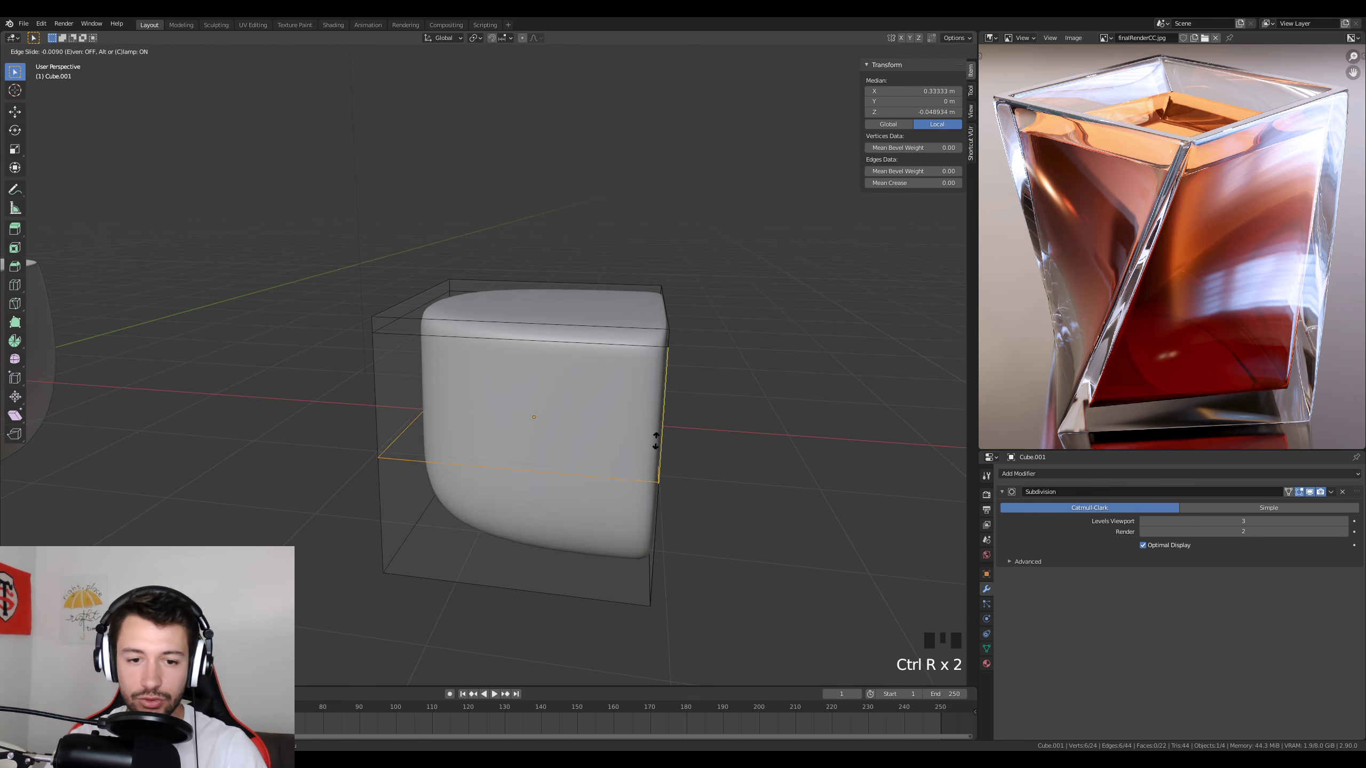
{"action": "left_click", "coordinate": [655, 554]}
{"action": "middle_click_drag", "start_coordinate": [676, 552], "coordinate": [692, 420]}
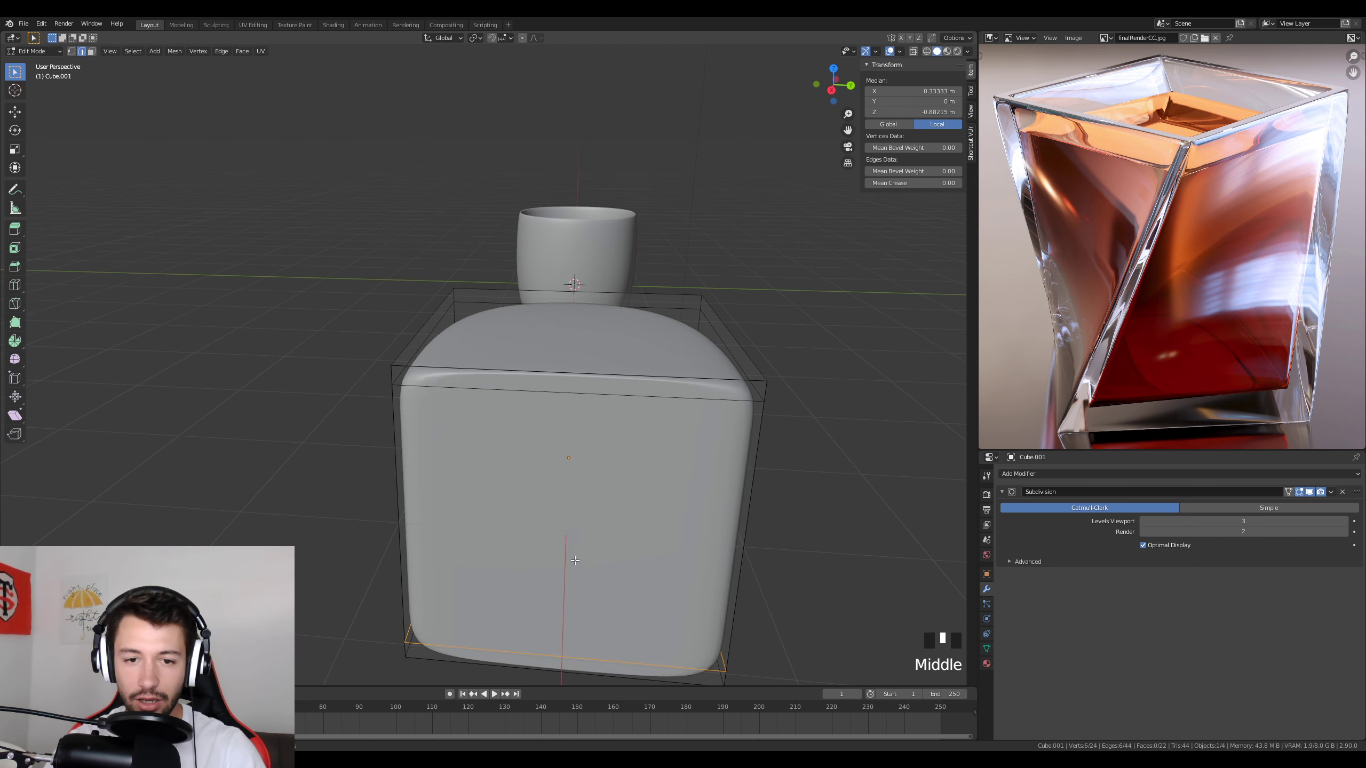
Add two vertical loop cuts to the second cube, one close to each of its Y sides, and deselect everything.
{"action": "key", "text": "ctrl+r"}
{"action": "left_click", "coordinate": [692, 420]}
{"action": "left_click", "coordinate": [853, 403]}
{"action": "key", "text": "ctrl+r"}
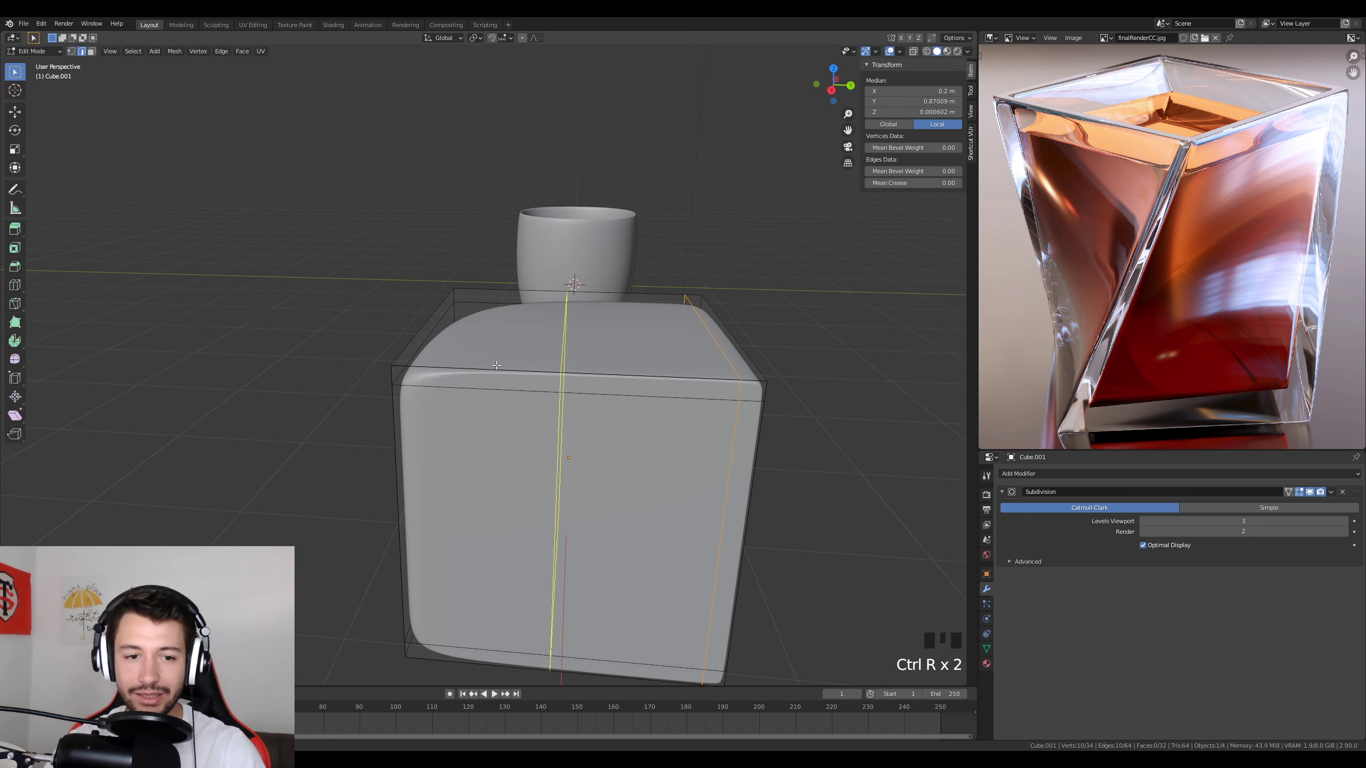
{"action": "left_click", "coordinate": [591, 376]}
{"action": "left_click", "coordinate": [342, 362]}
{"action": "middle_click_drag", "start_coordinate": [343, 363], "coordinate": [460, 417]}
{"action": "key", "text": "Tab"}
{"action": "key", "text": "Tab"}
{"action": "scroll", "coordinate": [491, 353], "scroll_direction": "up", "scroll_amount": 2}
{"action": "left_click", "coordinate": [460, 416]}
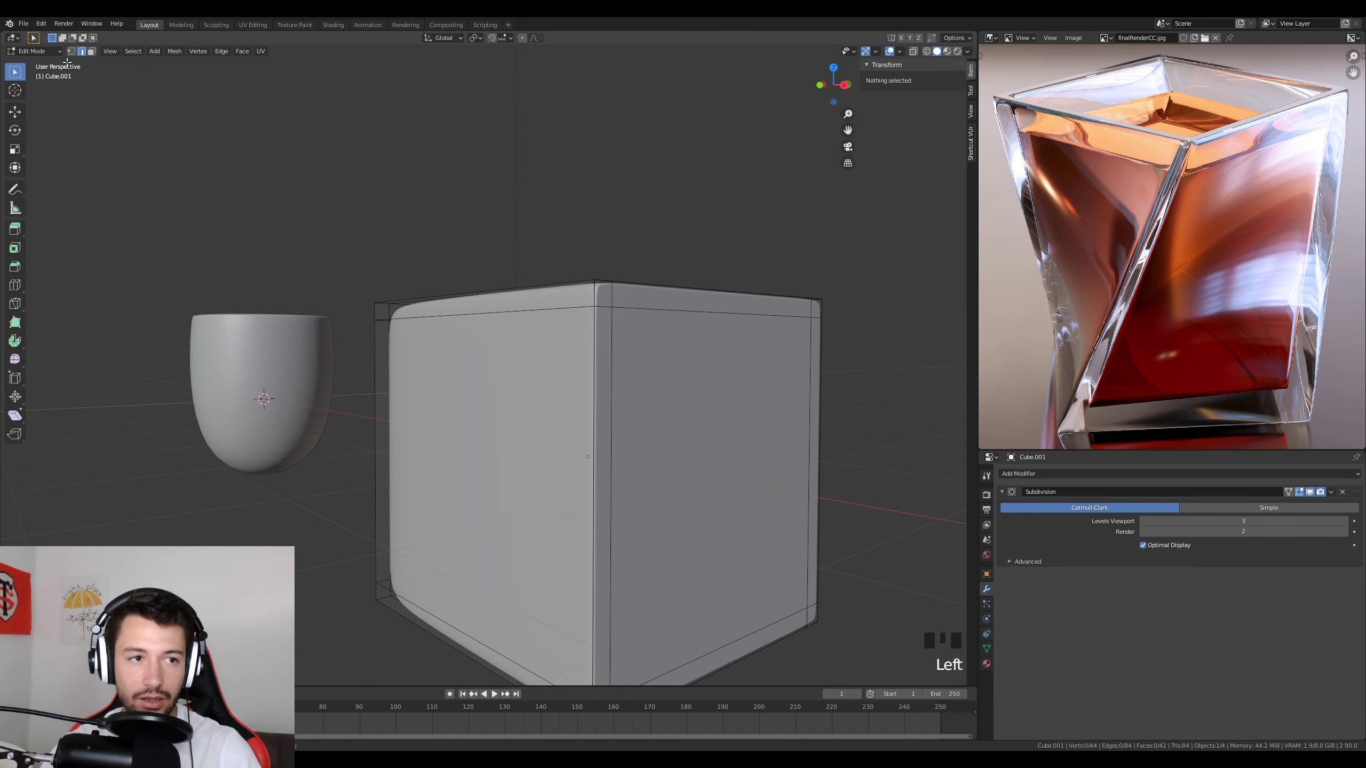
Using face selection, examine the large side face and the narrow faces that the loop cuts form along the second cube's top edge.
{"action": "left_click", "coordinate": [92, 52]}
{"action": "middle_click_drag", "start_coordinate": [739, 223], "coordinate": [717, 327]}
{"action": "middle_click_drag", "start_coordinate": [410, 323], "coordinate": [457, 280]}
{"action": "left_click", "coordinate": [608, 338]}
{"action": "middle_click_drag", "start_coordinate": [623, 328], "coordinate": [609, 284]}
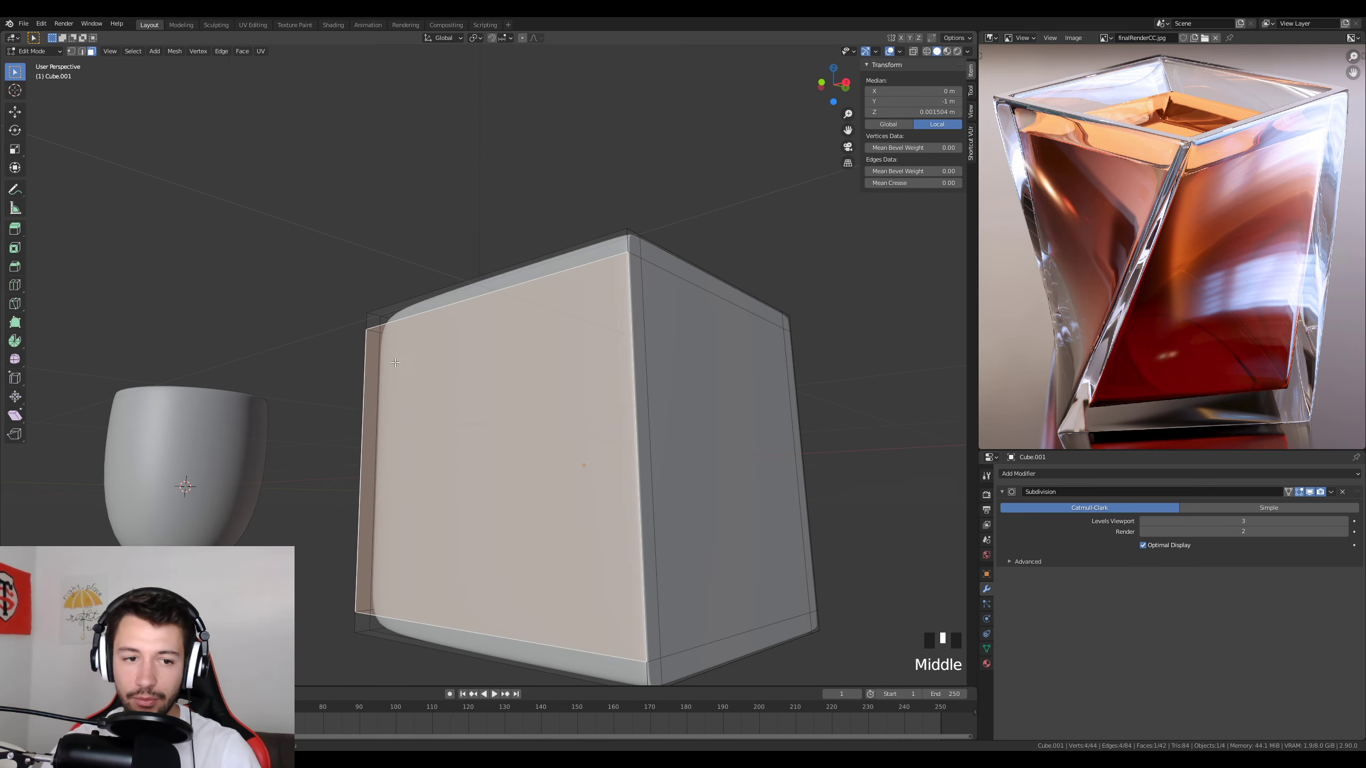
{"action": "middle_click_drag", "start_coordinate": [421, 463], "coordinate": [507, 493]}
{"action": "scroll", "coordinate": [507, 494], "scroll_direction": "up", "scroll_amount": 2}
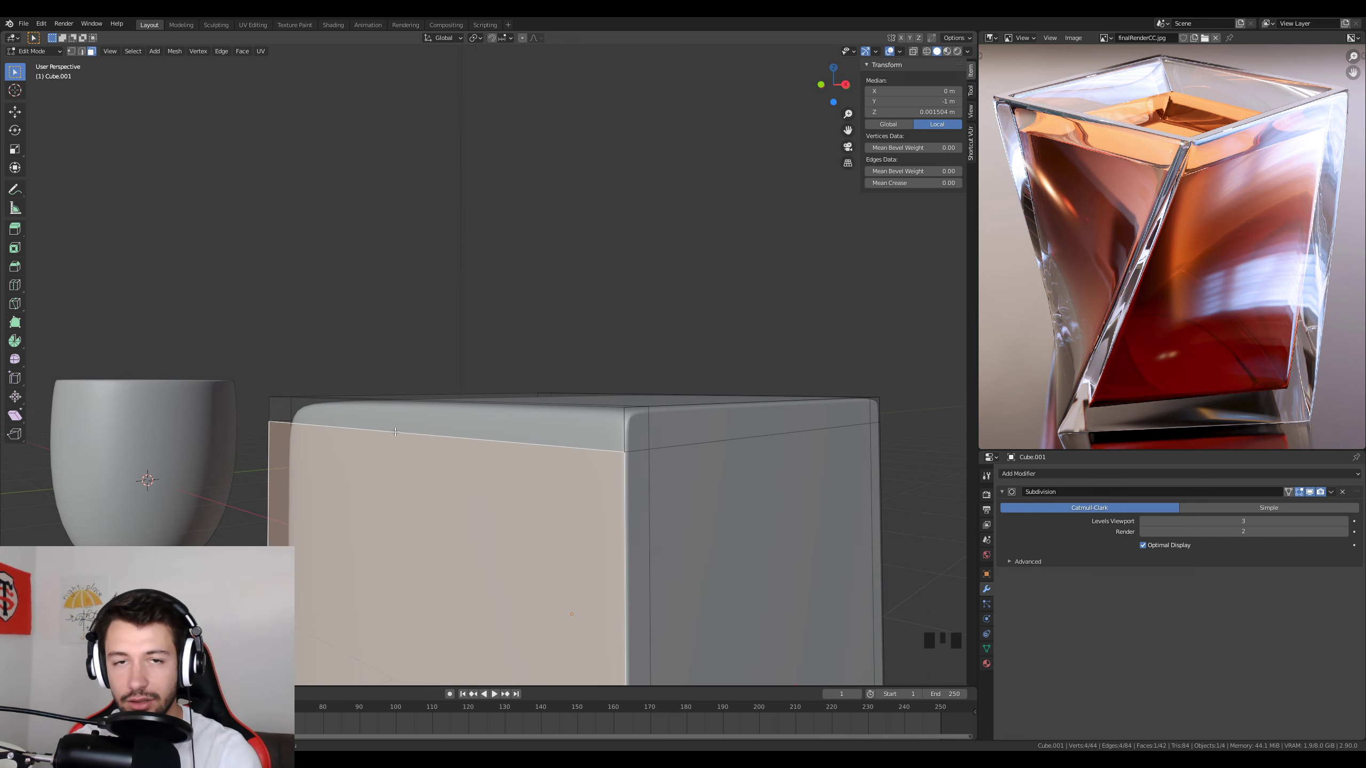
{"action": "left_click", "coordinate": [416, 410]}
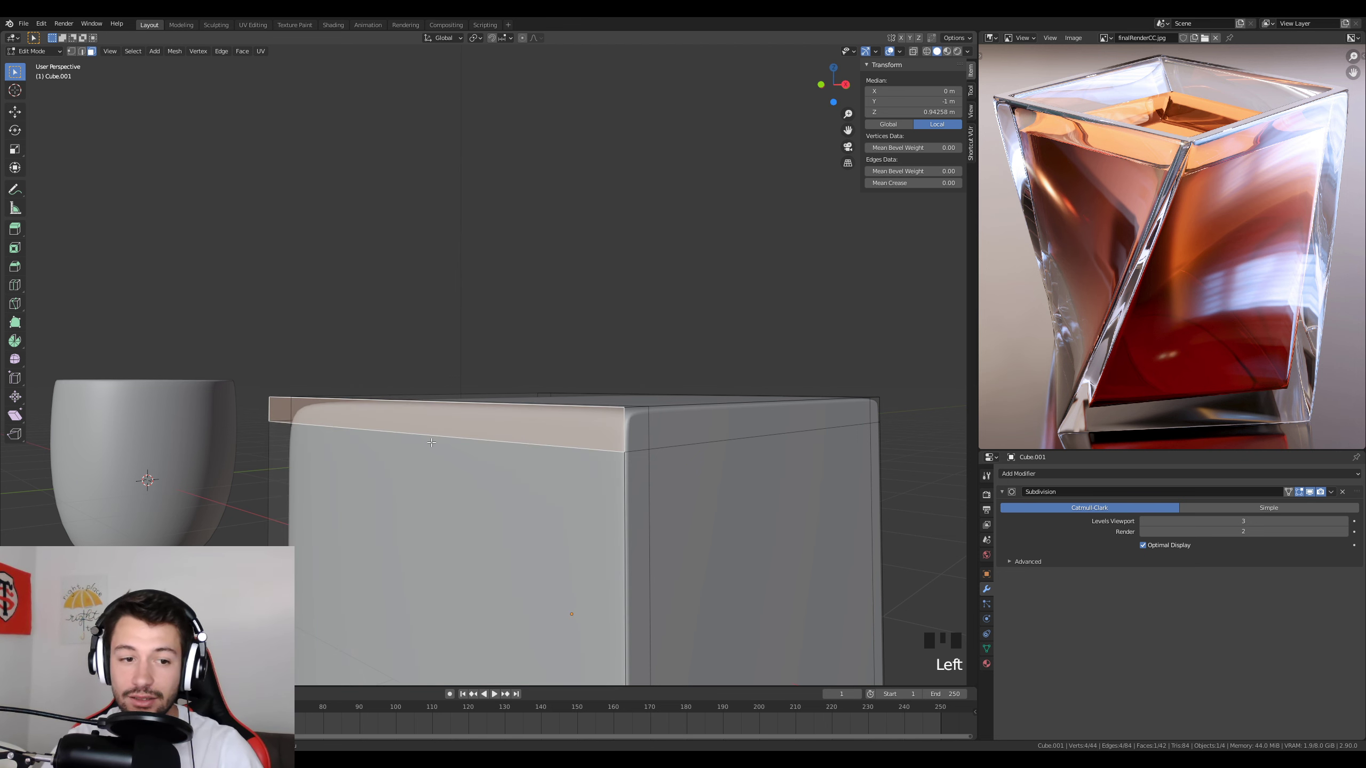
{"action": "middle_click_drag", "start_coordinate": [474, 406], "coordinate": [377, 388]}
{"action": "scroll", "coordinate": [365, 365], "scroll_direction": "up", "scroll_amount": 2}
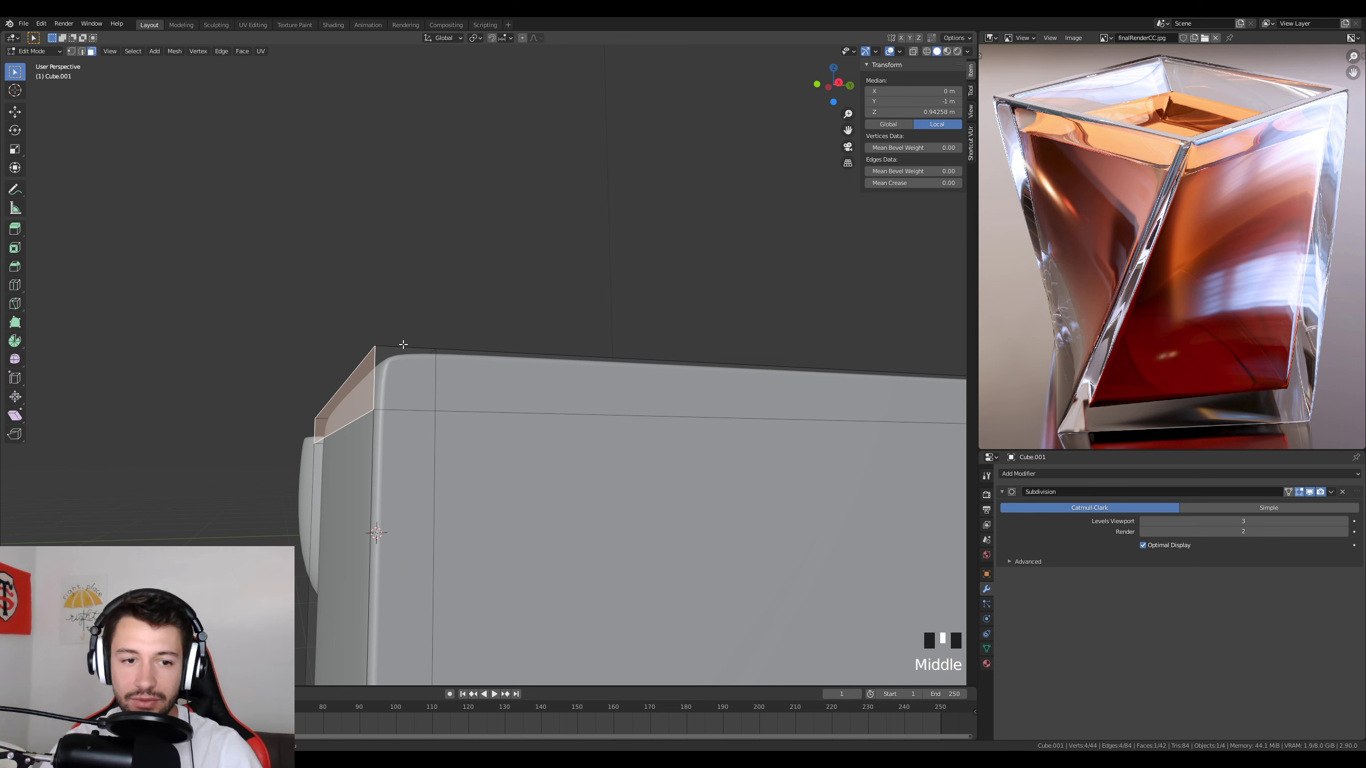
{"action": "middle_click_drag", "start_coordinate": [404, 344], "coordinate": [387, 406]}
{"action": "left_click", "coordinate": [388, 414], "text": "shift"}
{"action": "middle_click_drag", "start_coordinate": [384, 472], "coordinate": [357, 455]}
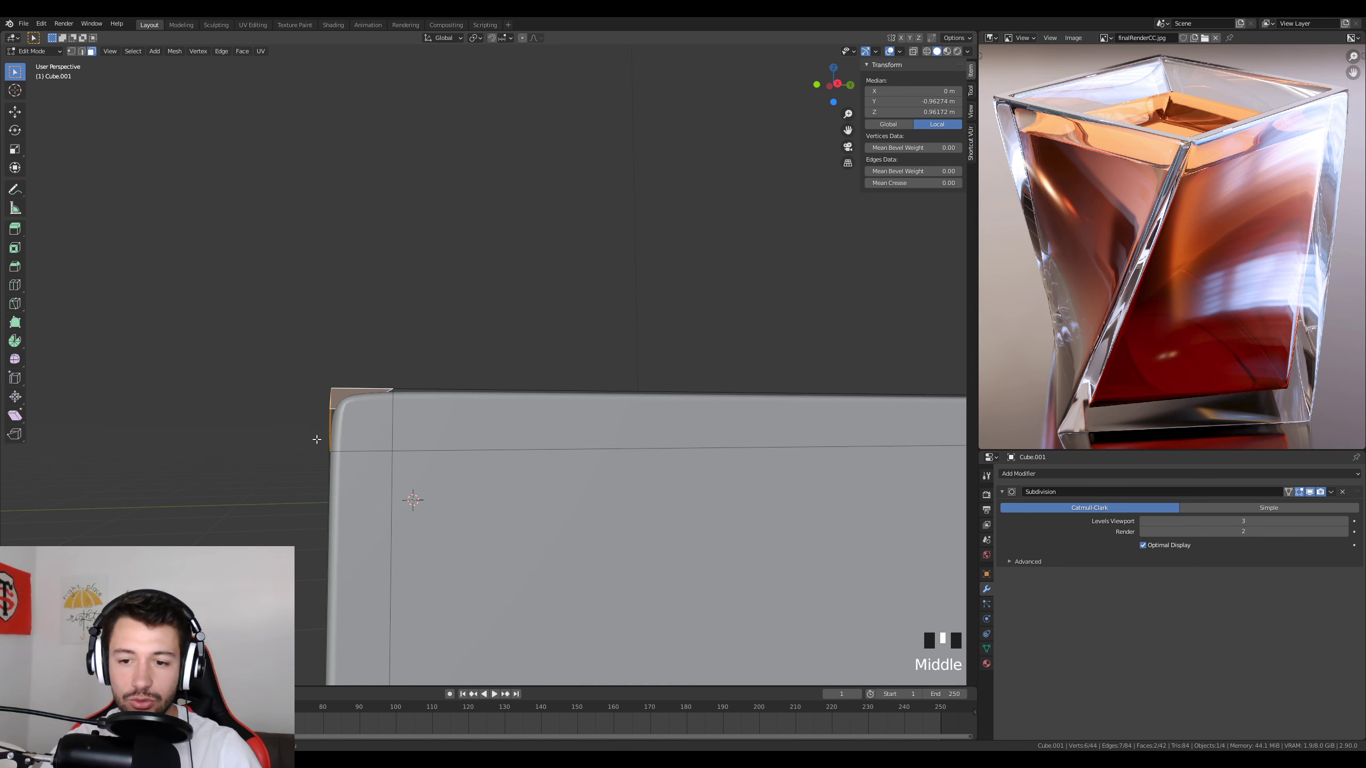
Lower the second cube's viewport subdivision level to 1 to examine the corner, and raise it back to 3.
{"action": "left_click", "coordinate": [1143, 521]}
{"action": "left_click", "coordinate": [1143, 522]}
{"action": "left_click", "coordinate": [1143, 521]}
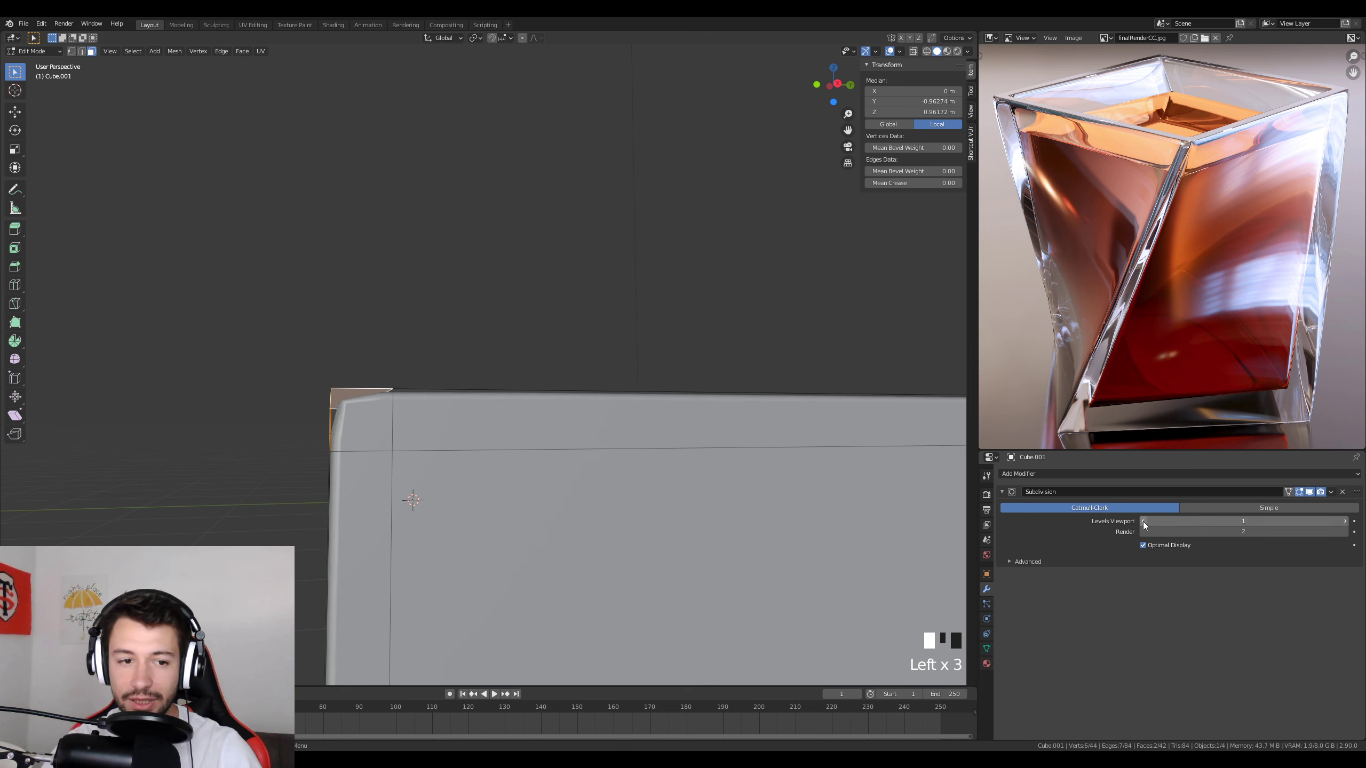
{"action": "middle_click_drag", "start_coordinate": [415, 494], "coordinate": [349, 447]}
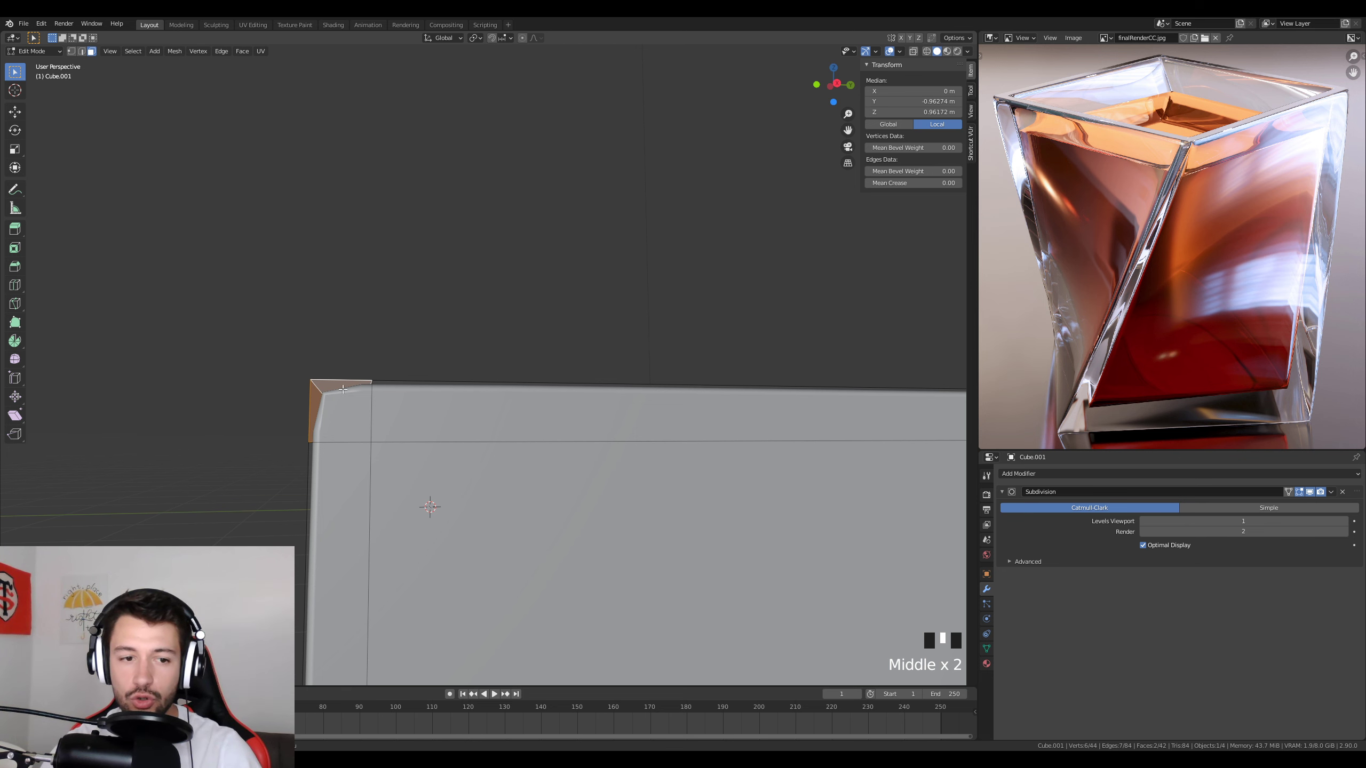
{"action": "left_click", "coordinate": [1345, 521]}
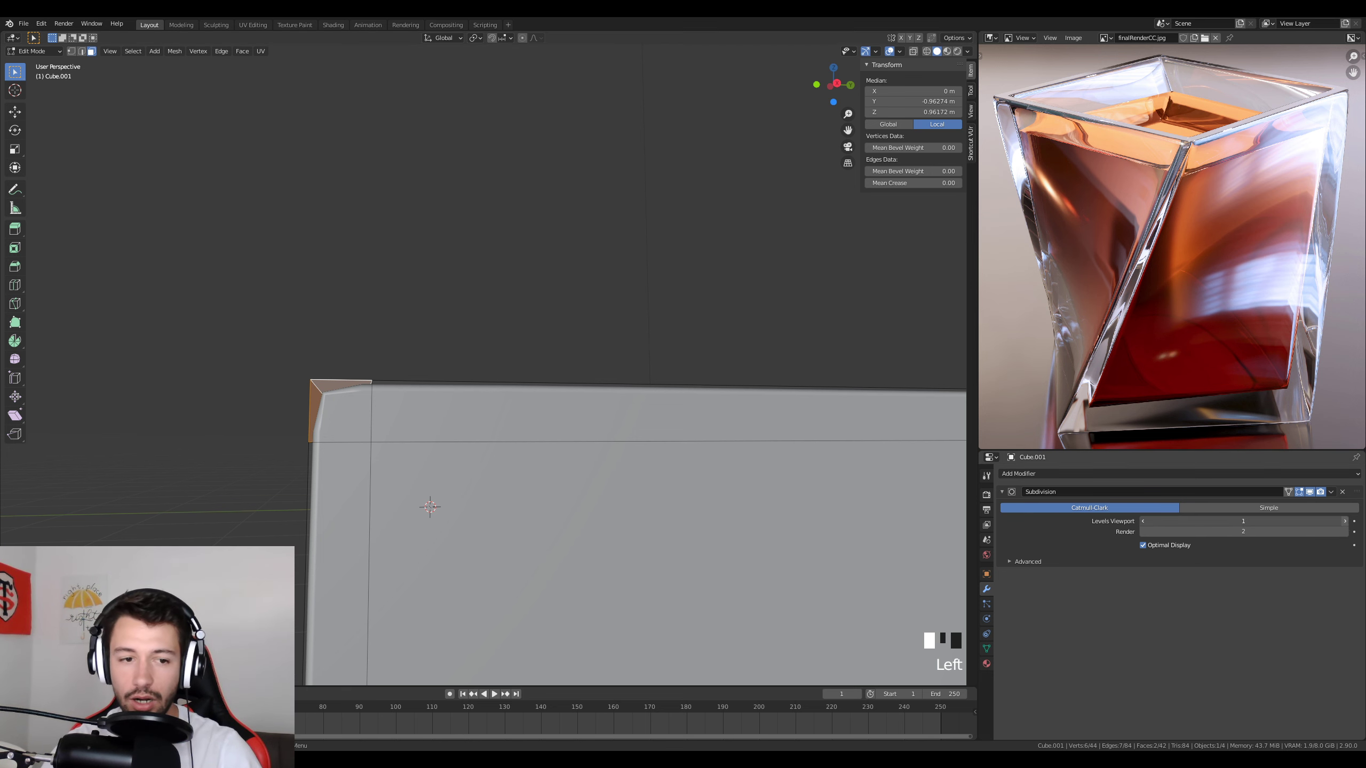
{"action": "left_click", "coordinate": [1345, 521]}
Add a vertical loop cut close to the second cube's rounded -X side and return to Object Mode.
{"action": "middle_click_drag", "start_coordinate": [409, 501], "coordinate": [422, 243]}
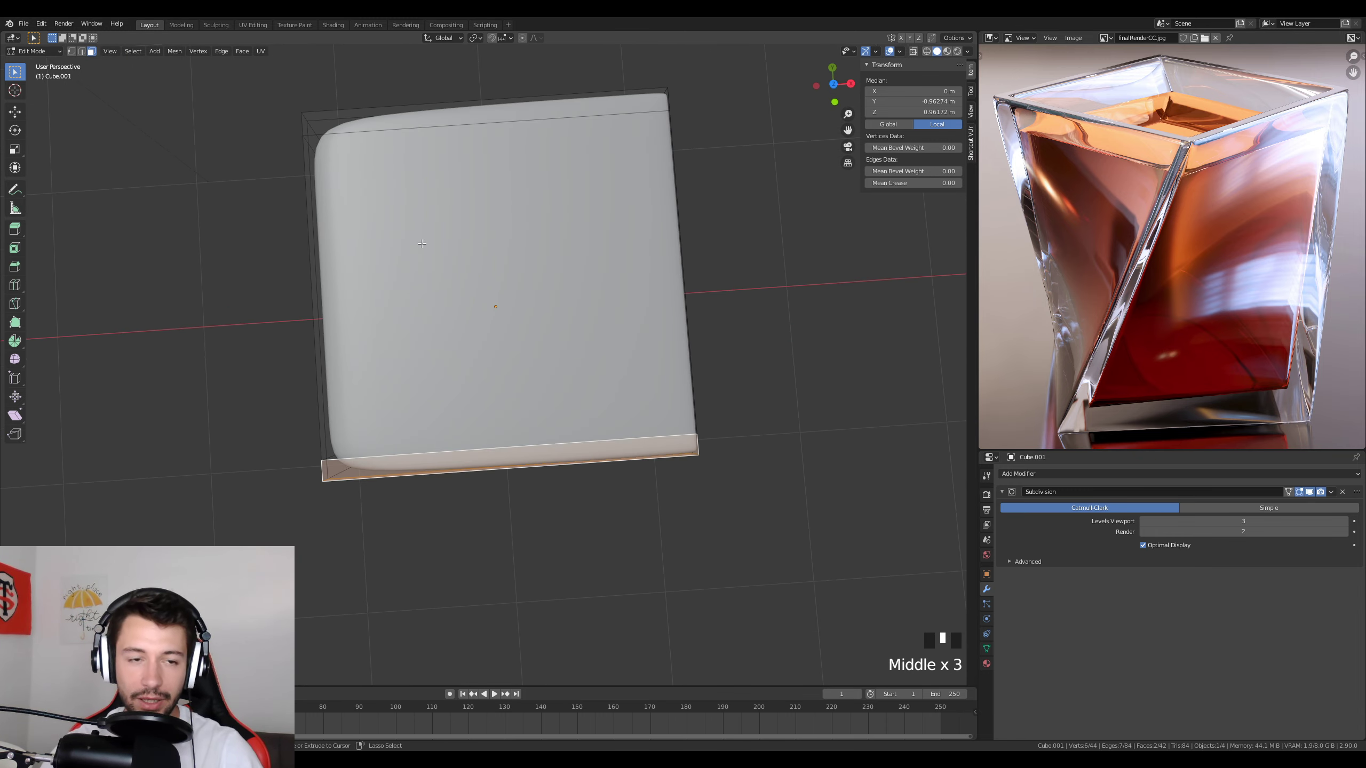
{"action": "key", "text": "ctrl+r"}
{"action": "left_click", "coordinate": [440, 135]}
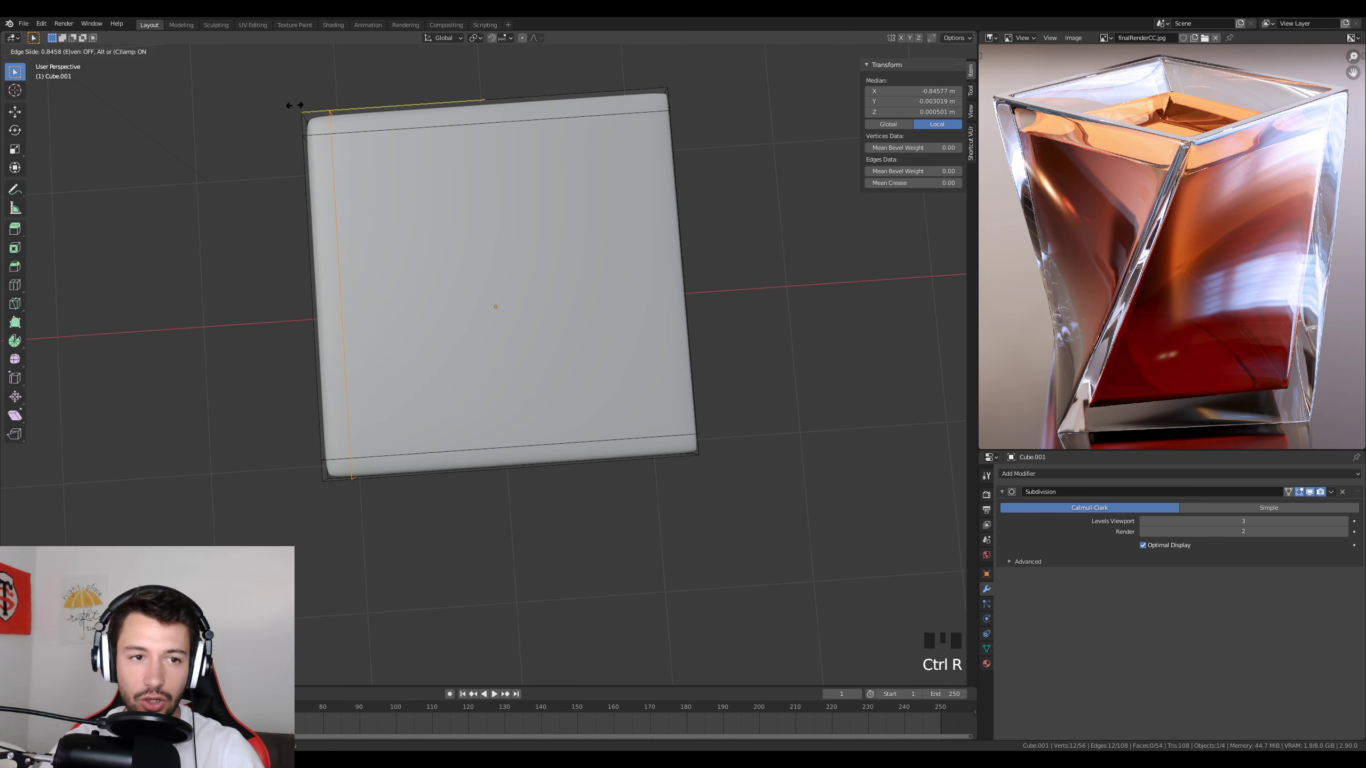
{"action": "left_click", "coordinate": [305, 137]}
{"action": "key", "text": "Tab"}
Delete the second cube.
{"action": "middle_click_drag", "start_coordinate": [475, 336], "coordinate": [546, 252]}
{"action": "key", "text": "Delete"}
{"action": "scroll", "coordinate": [528, 372], "scroll_direction": "down", "scroll_amount": 2}
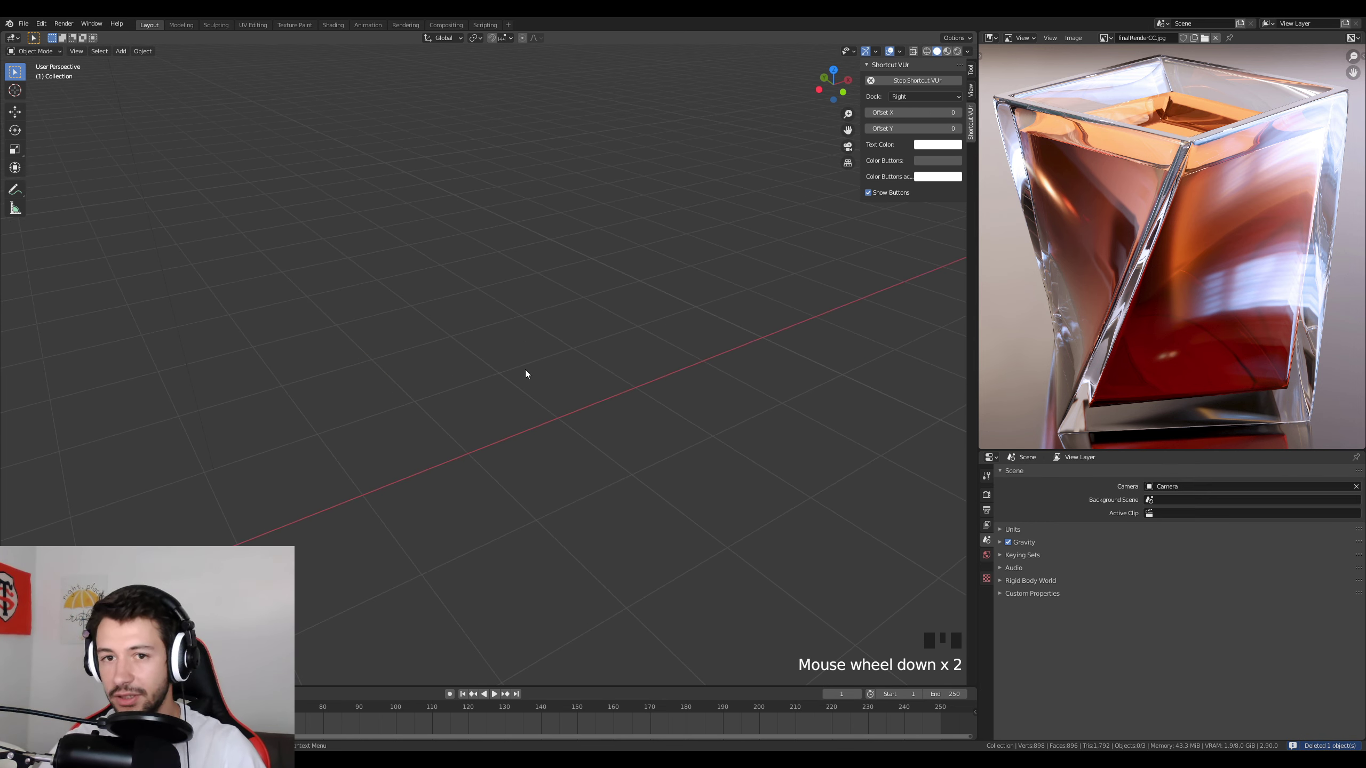
Select the original glass cube and open it in Edit Mode in the front view.
{"action": "middle_click_drag", "start_coordinate": [528, 372], "coordinate": [817, 235], "text": "shift"}
{"action": "scroll", "coordinate": [326, 398], "scroll_direction": "down", "scroll_amount": 3}
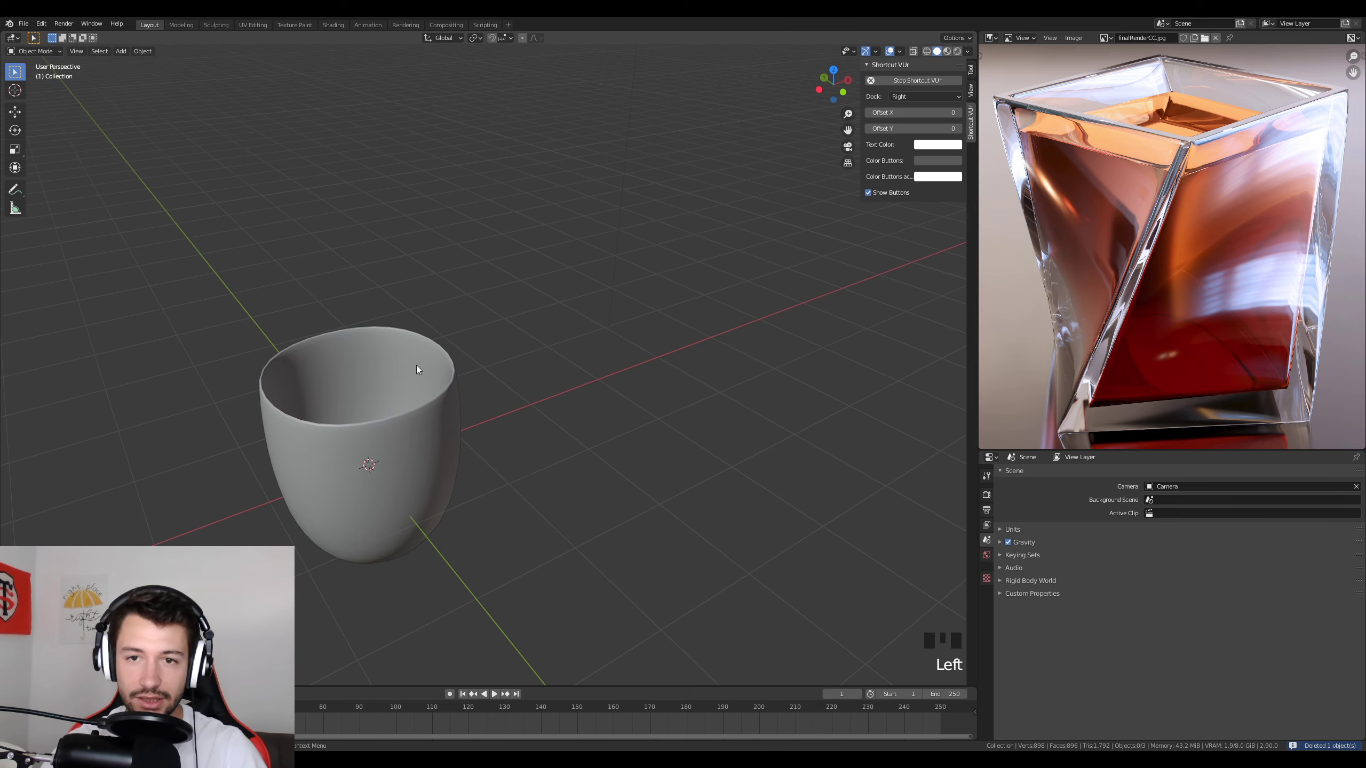
{"action": "key", "text": "KP_Decimal"}
{"action": "left_click", "coordinate": [358, 426]}
{"action": "key", "text": "KP_Decimal"}
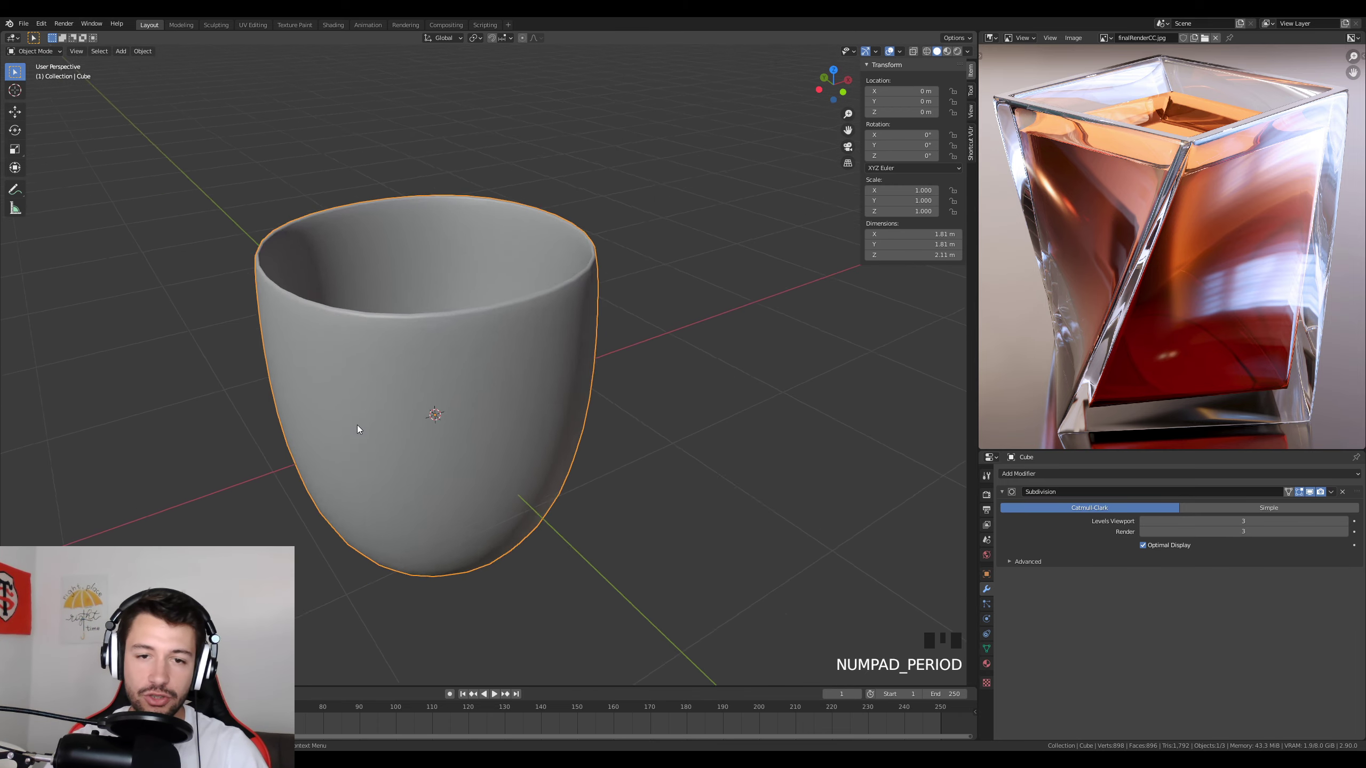
{"action": "middle_click_drag", "start_coordinate": [578, 328], "coordinate": [612, 341]}
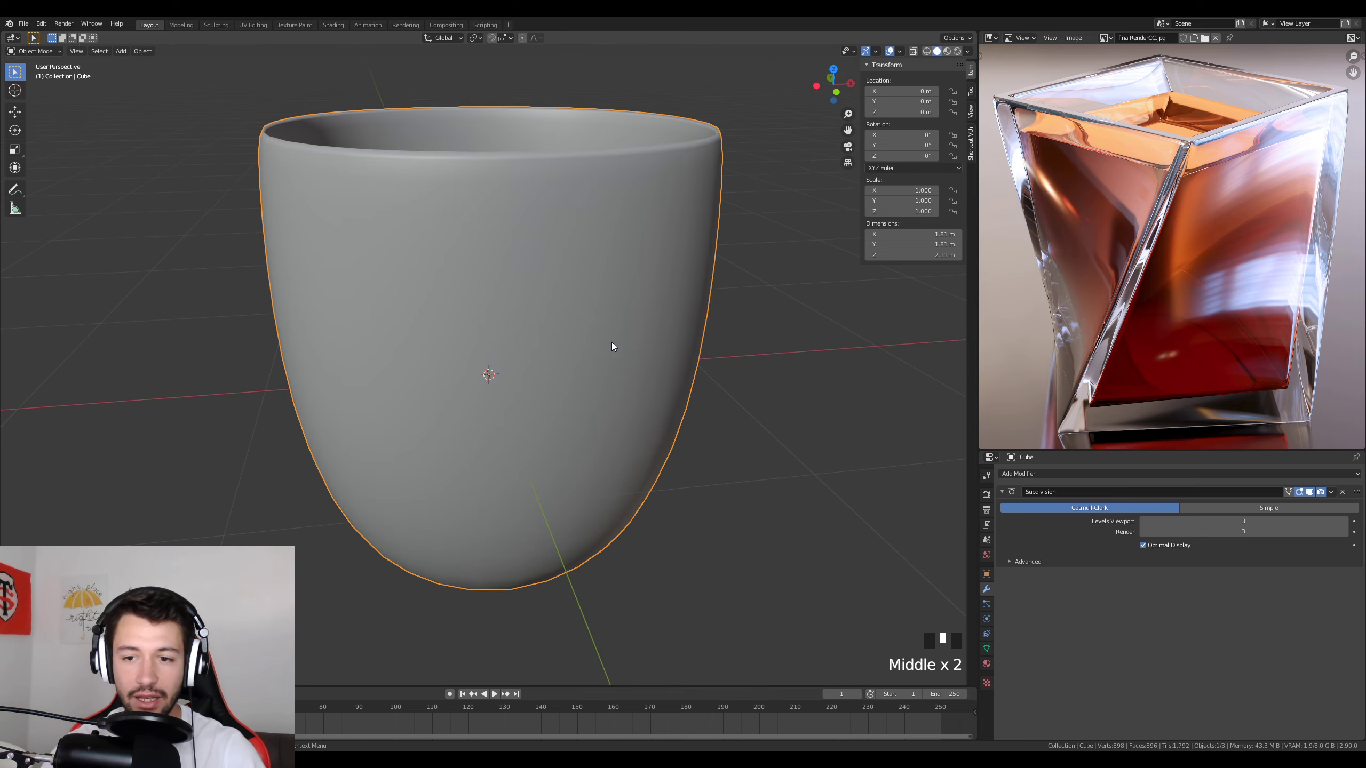
{"action": "key", "text": "KP_1"}
{"action": "key", "text": "Tab"}
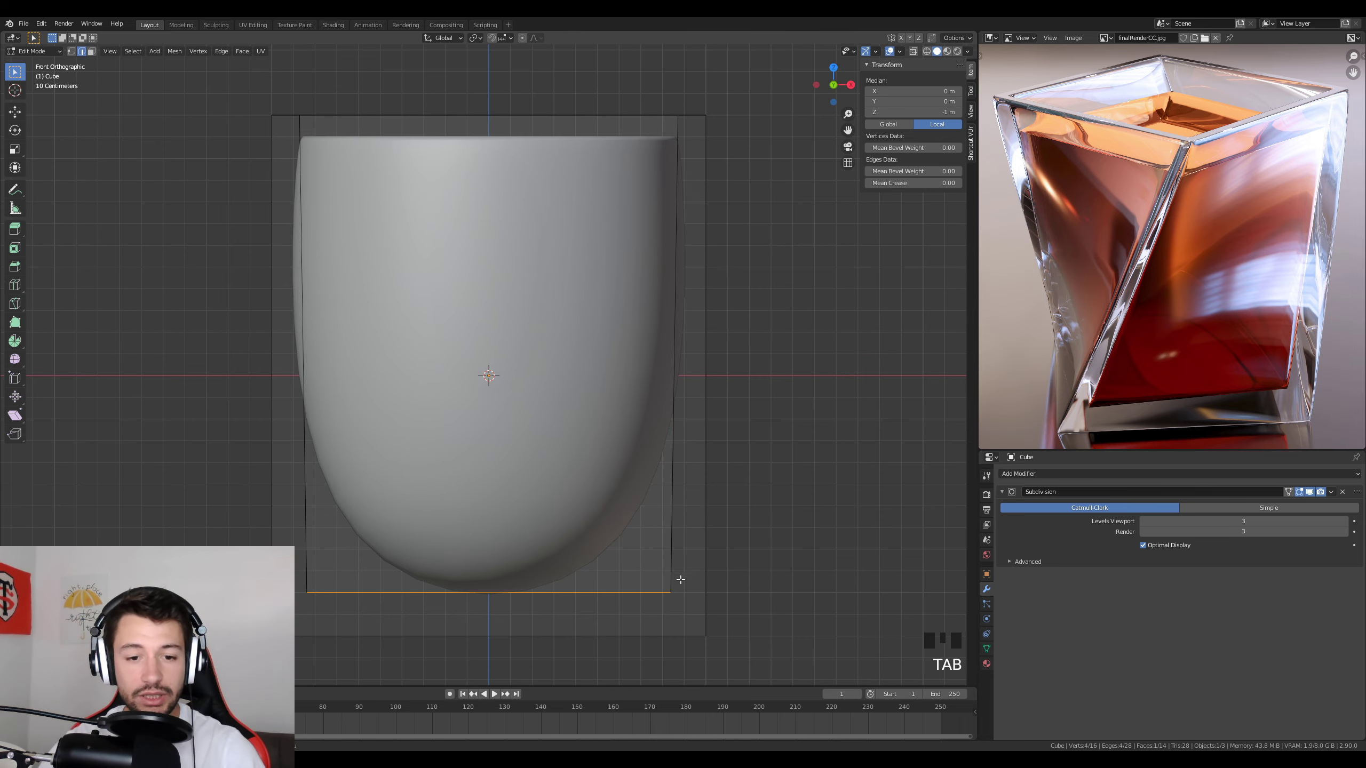
Add a horizontal loop cut around the glass's outer walls and slide it down close to the outer bottom edge.
{"action": "left_click", "coordinate": [758, 622]}
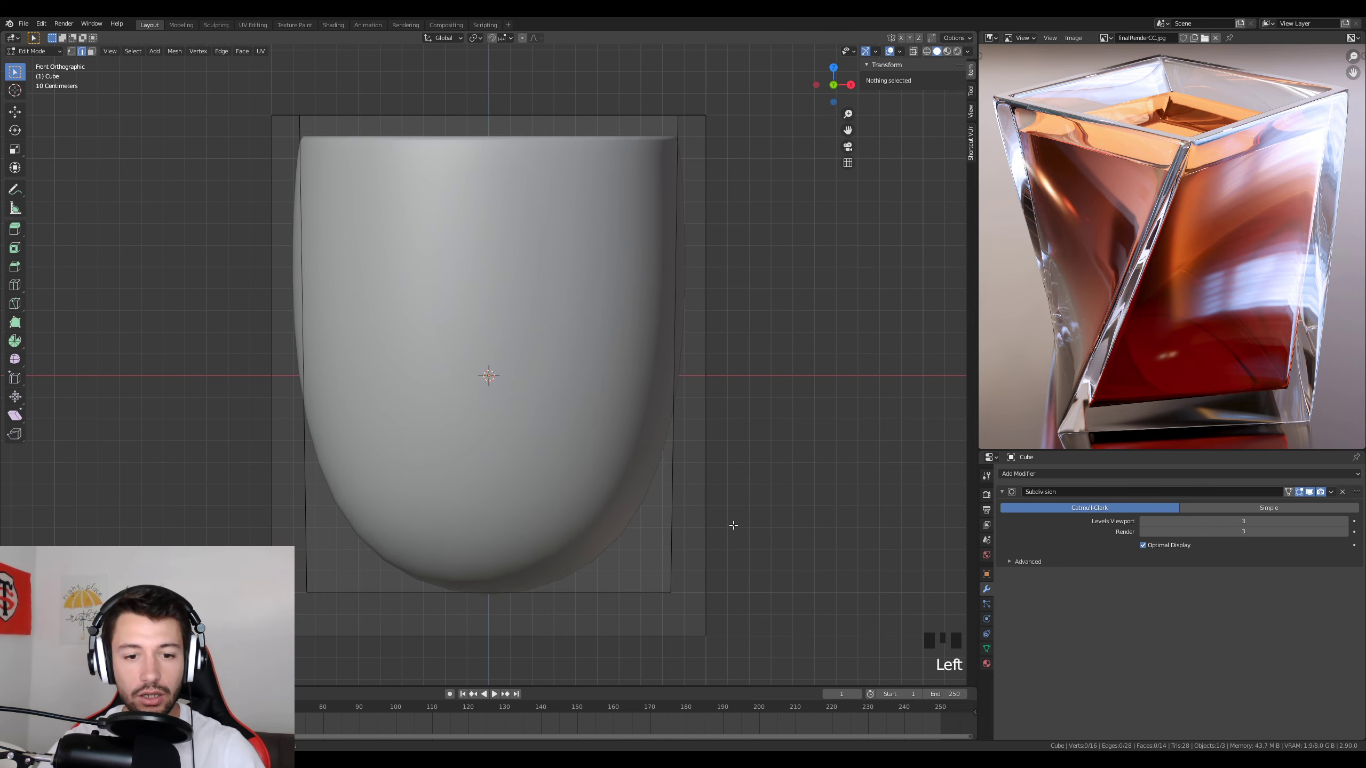
{"action": "key", "text": "ctrl+e"}
{"action": "key", "text": "ctrl+r"}
{"action": "left_click", "coordinate": [701, 447]}
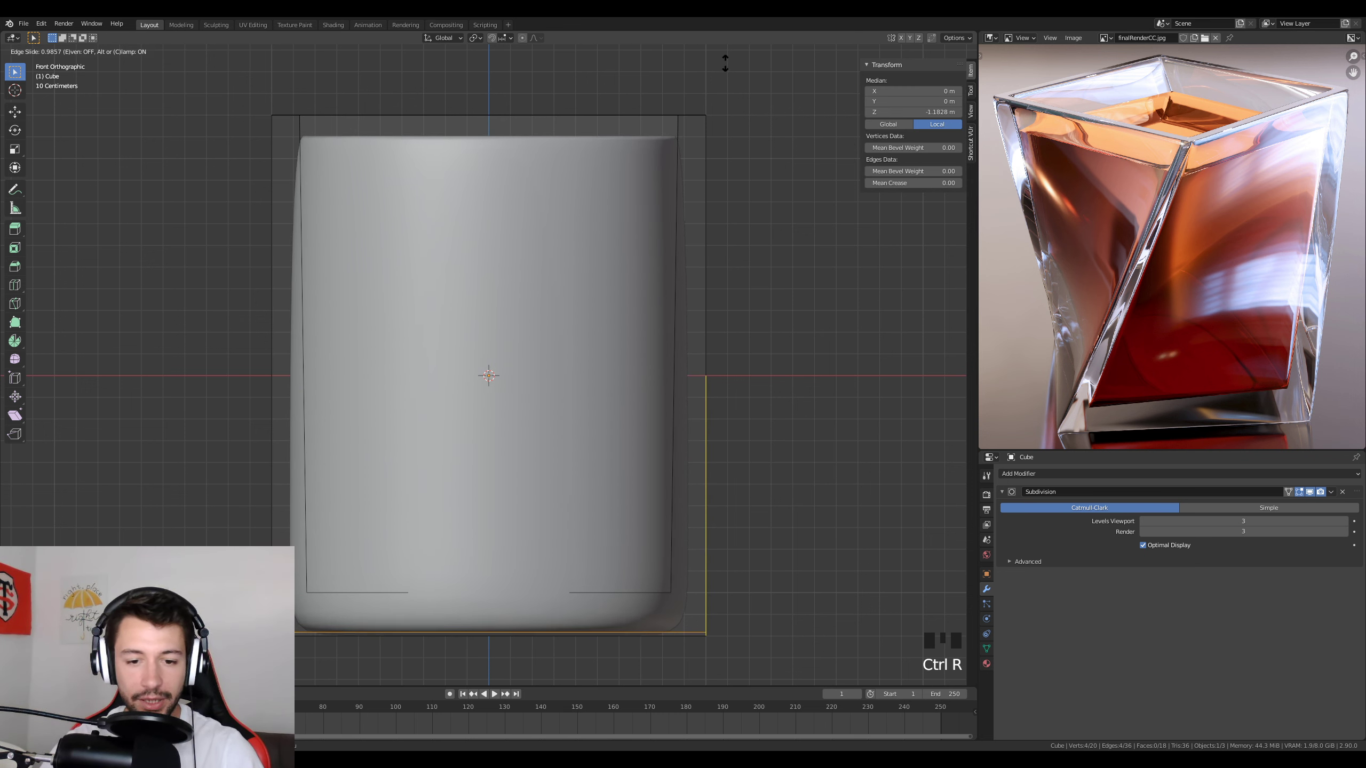
{"action": "left_click", "coordinate": [726, 63]}
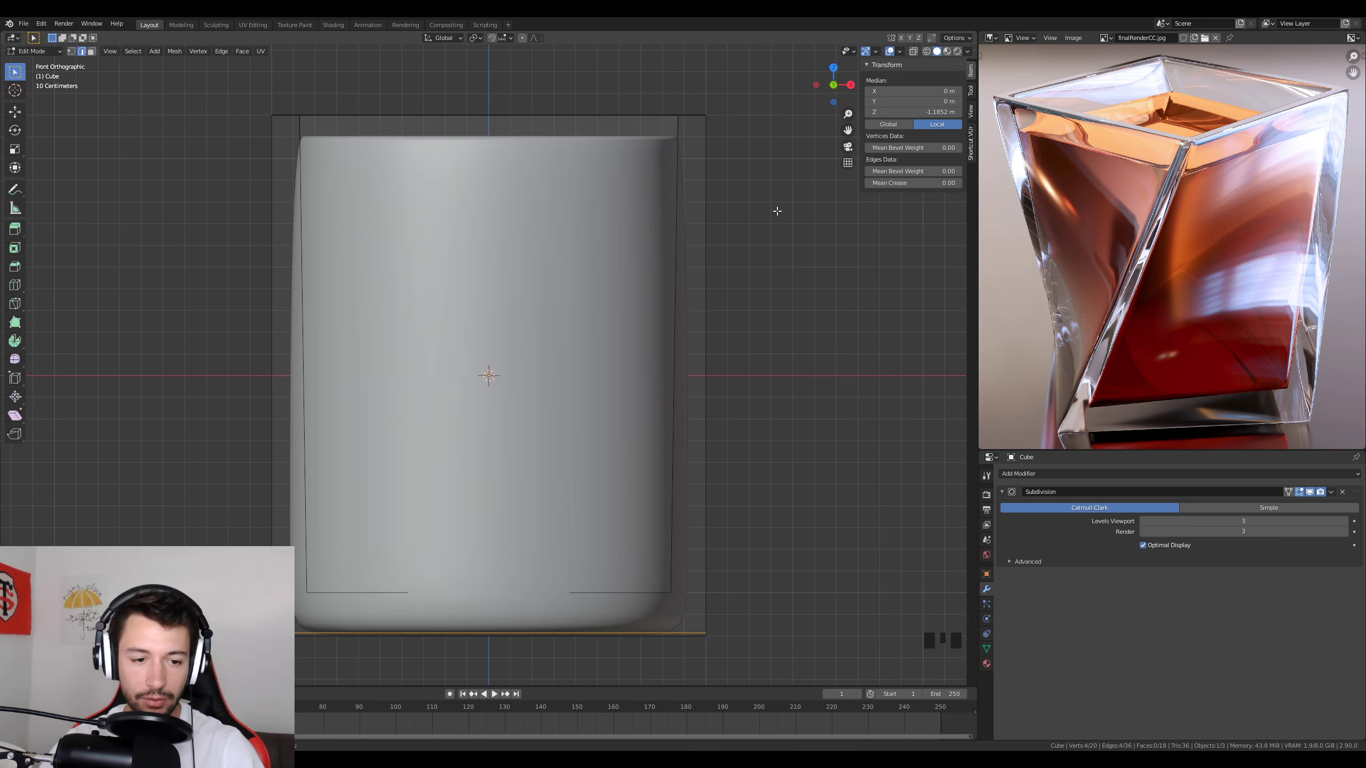
Add a horizontal loop cut around the glass's inner walls and slide it down to just above the inner floor.
{"action": "middle_click_drag", "start_coordinate": [711, 200], "coordinate": [643, 236]}
{"action": "key", "text": "ctrl+r"}
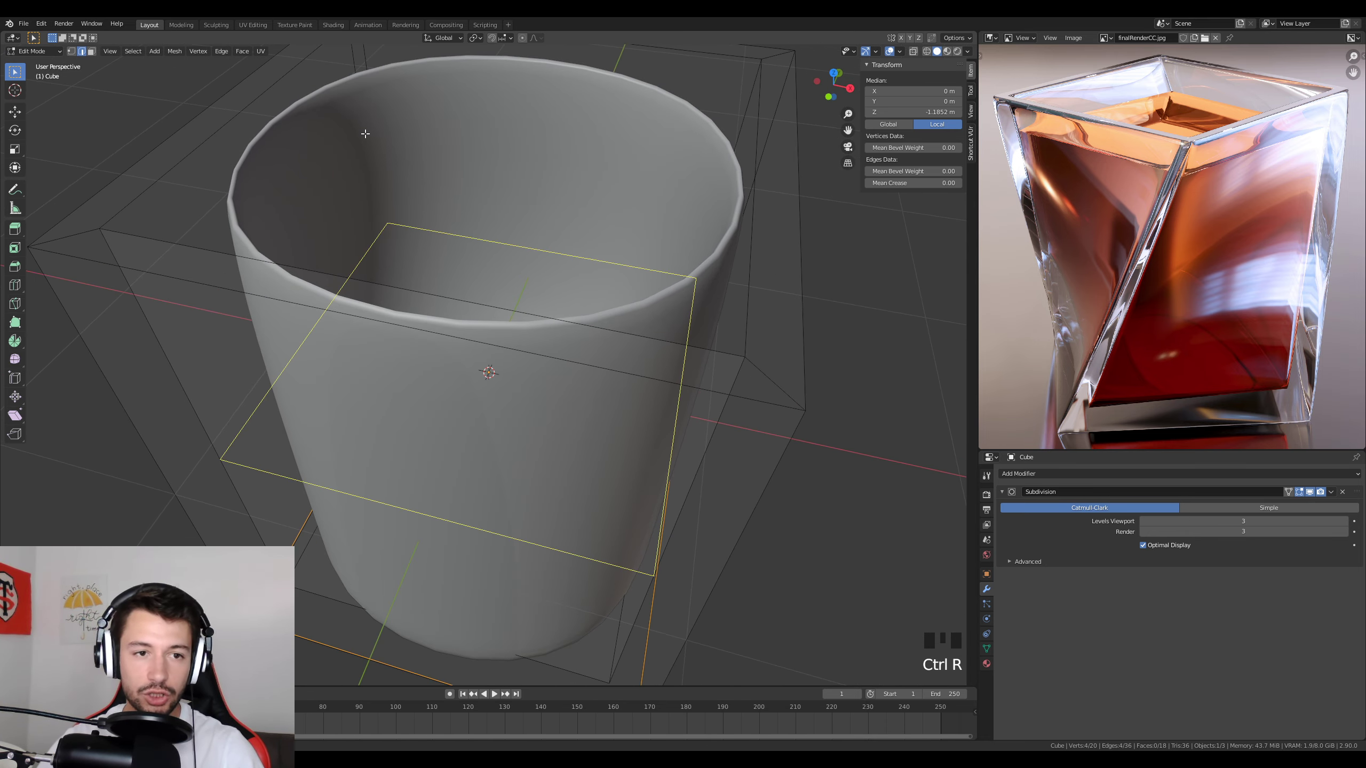
{"action": "left_click", "coordinate": [371, 162]}
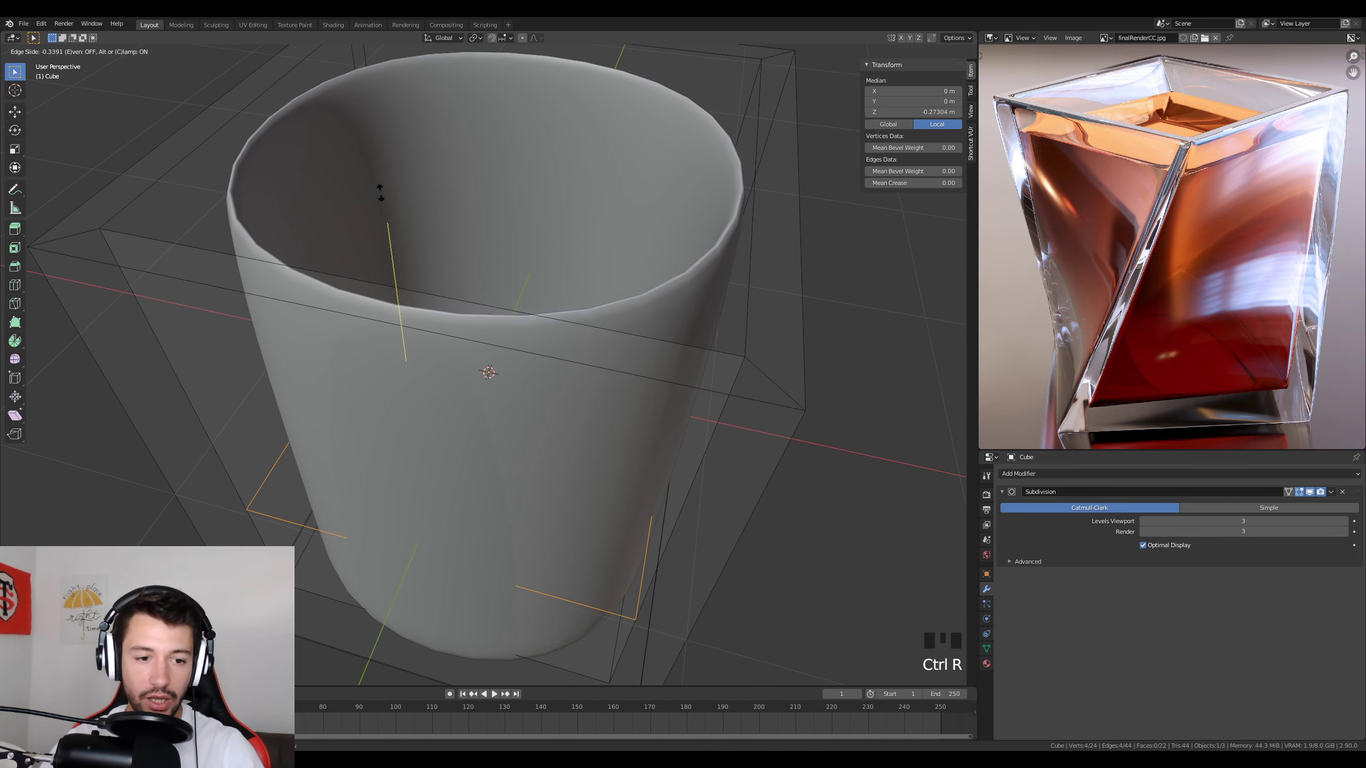
{"action": "left_click", "coordinate": [411, 299]}
Turn on X-ray and examine the inner loop cut near the glass's floor in the front view.
{"action": "middle_click_drag", "start_coordinate": [414, 299], "coordinate": [458, 252]}
{"action": "scroll", "coordinate": [468, 279], "scroll_direction": "down", "scroll_amount": 2}
{"action": "middle_click_drag", "start_coordinate": [497, 355], "coordinate": [476, 312], "text": "shift"}
{"action": "key", "text": "KP_1"}
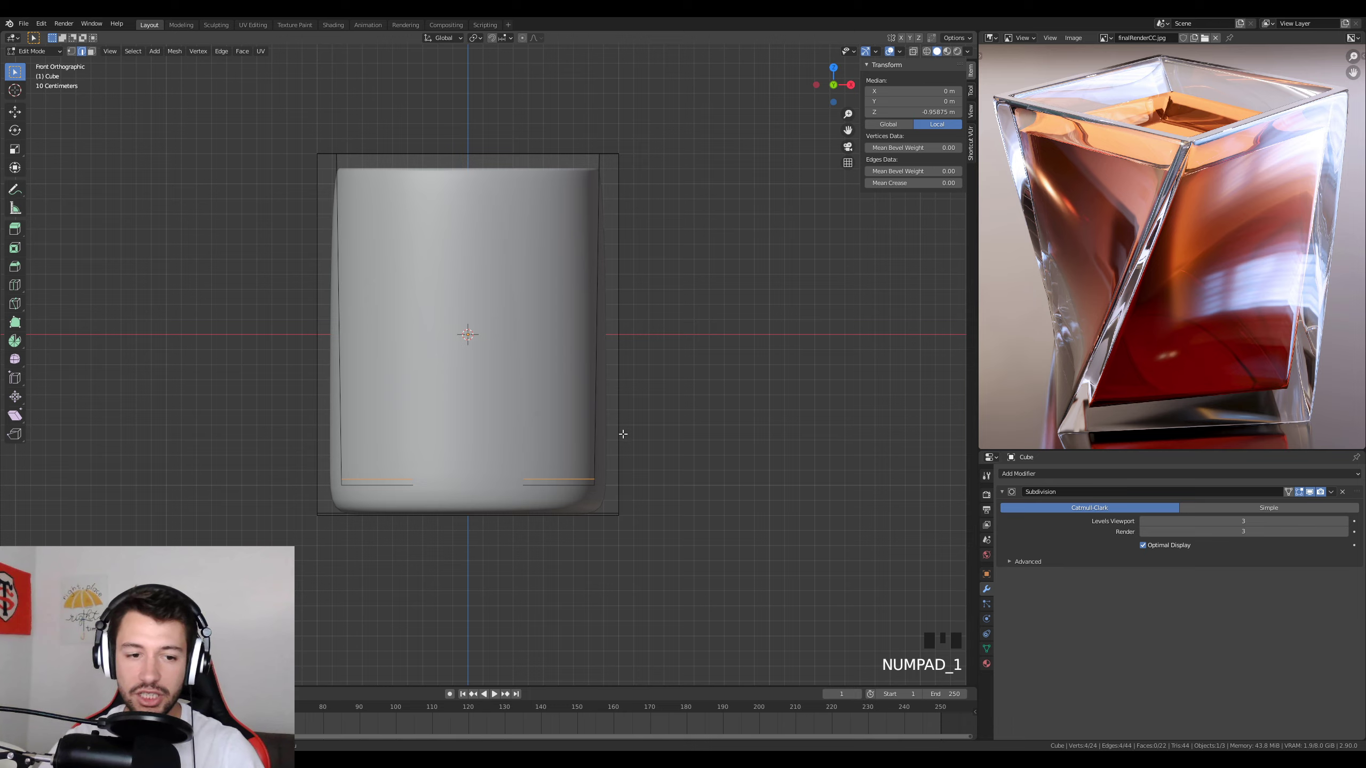
{"action": "scroll", "coordinate": [622, 434], "scroll_direction": "up", "scroll_amount": 3}
{"action": "mouse_move", "coordinate": [236, 549]}
{"action": "middle_mouse_down", "text": "shift"}
{"action": "mouse_move", "coordinate": [248, 470]}
{"action": "mouse_move", "coordinate": [250, 524]}
{"action": "middle_mouse_up", "text": "shift"}
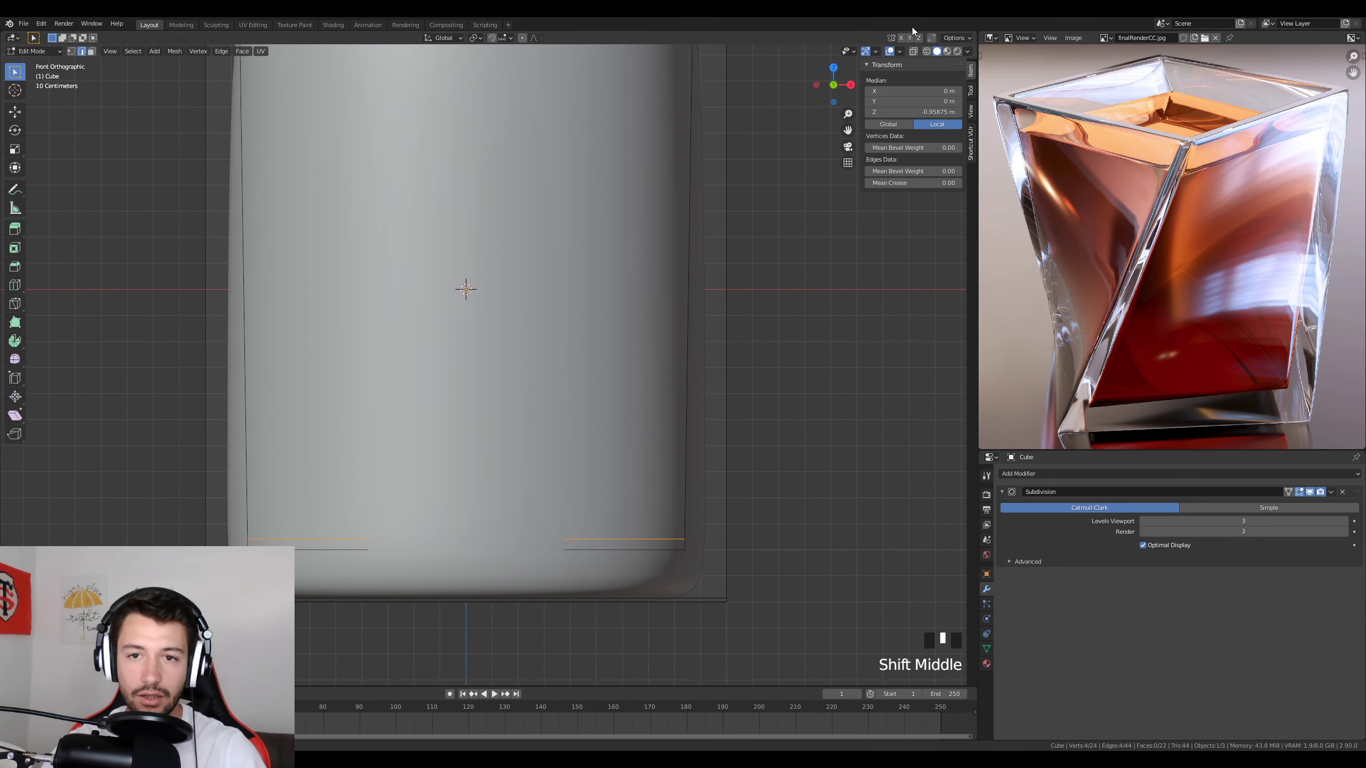
{"action": "left_click", "coordinate": [913, 51]}
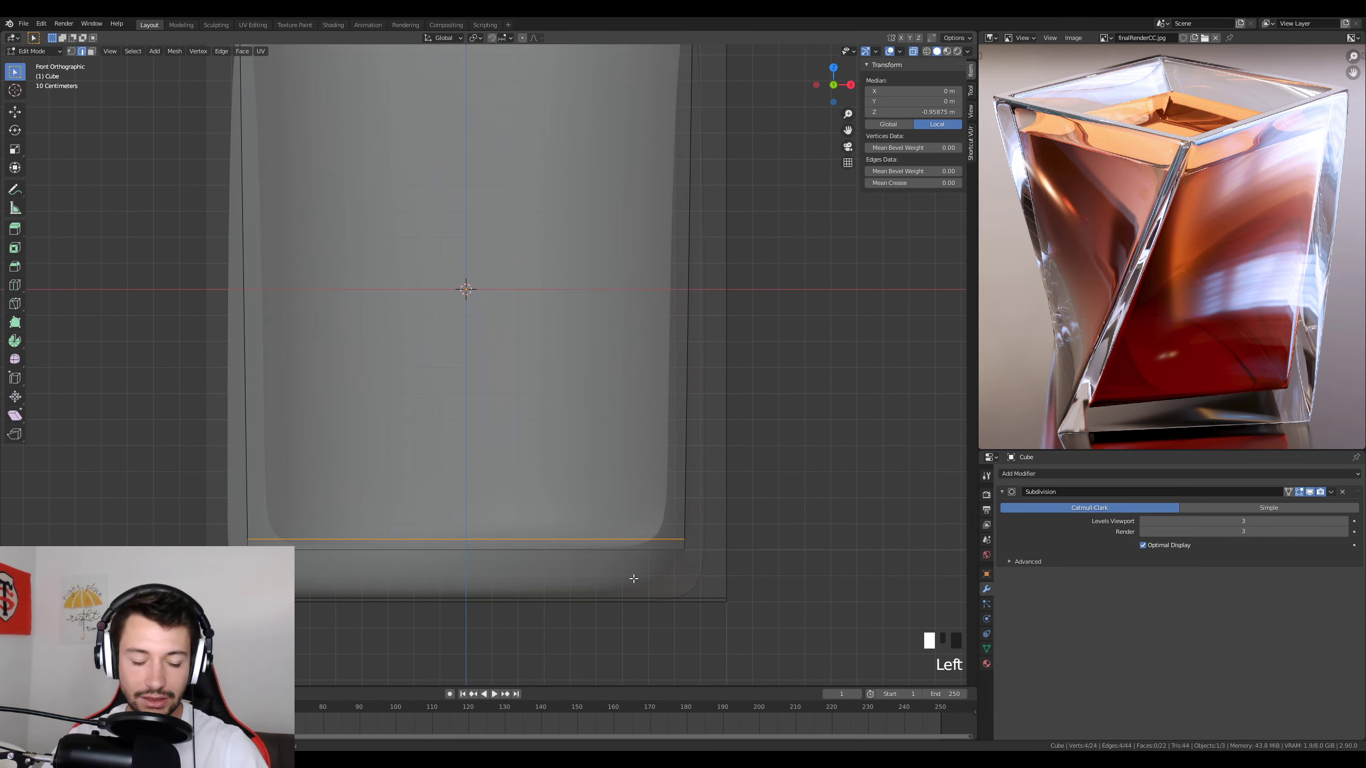
Try to move the inner floor loop straight up along the Z axis.
{"action": "key", "text": "g"}
{"action": "key", "text": "z"}
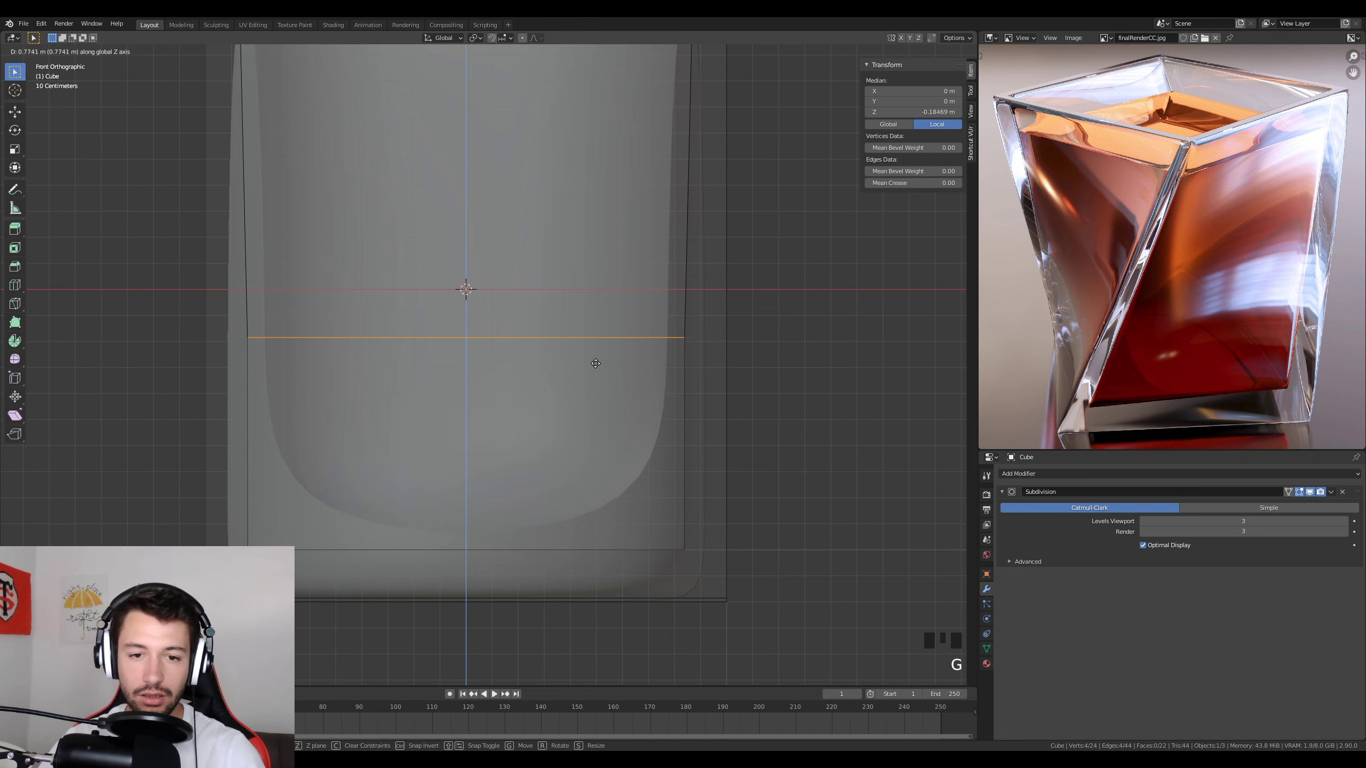
{"action": "right_click", "coordinate": [663, 553]}
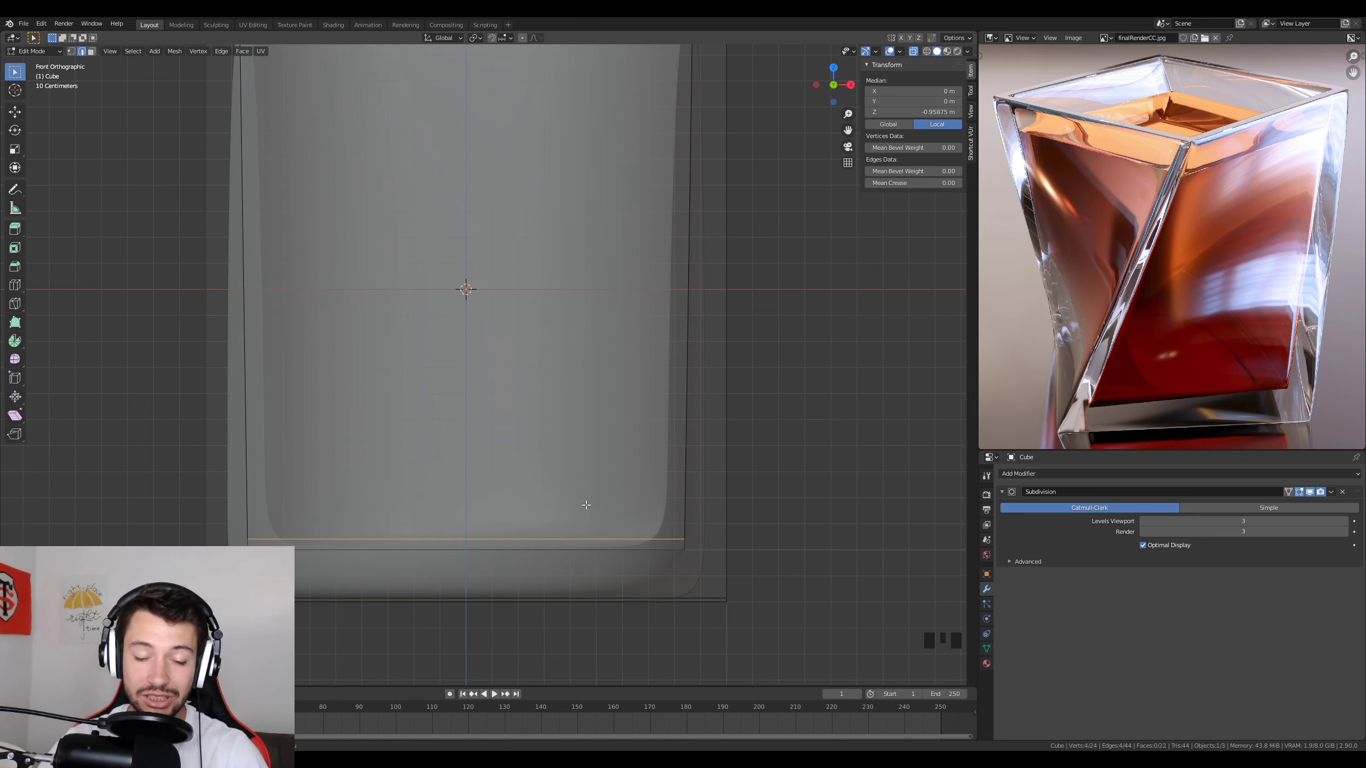
Try to edge-slide the inner floor loop upward along the glass's tapered inner walls.
{"action": "key", "text": "g"}
{"action": "key", "text": "g"}
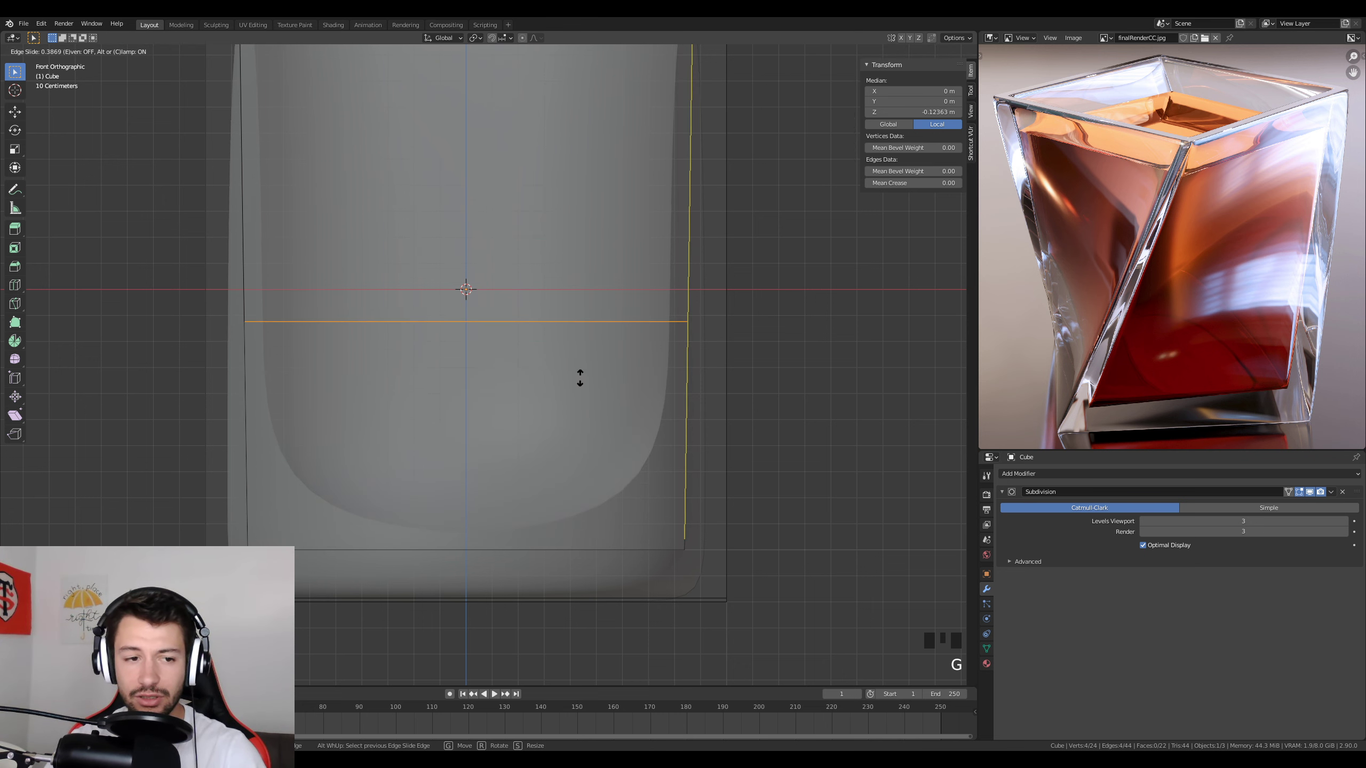
{"action": "right_click", "coordinate": [576, 465]}
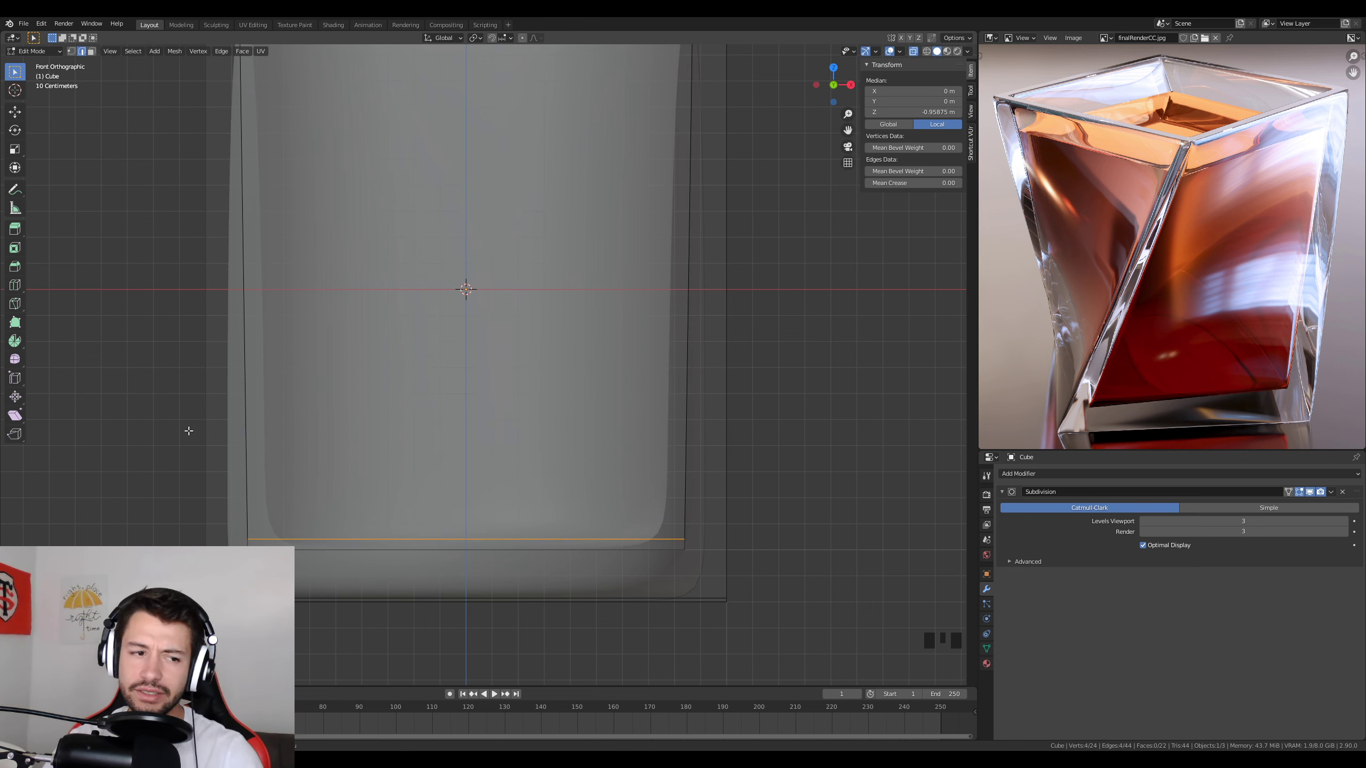
{"action": "left_click", "coordinate": [17, 419]}
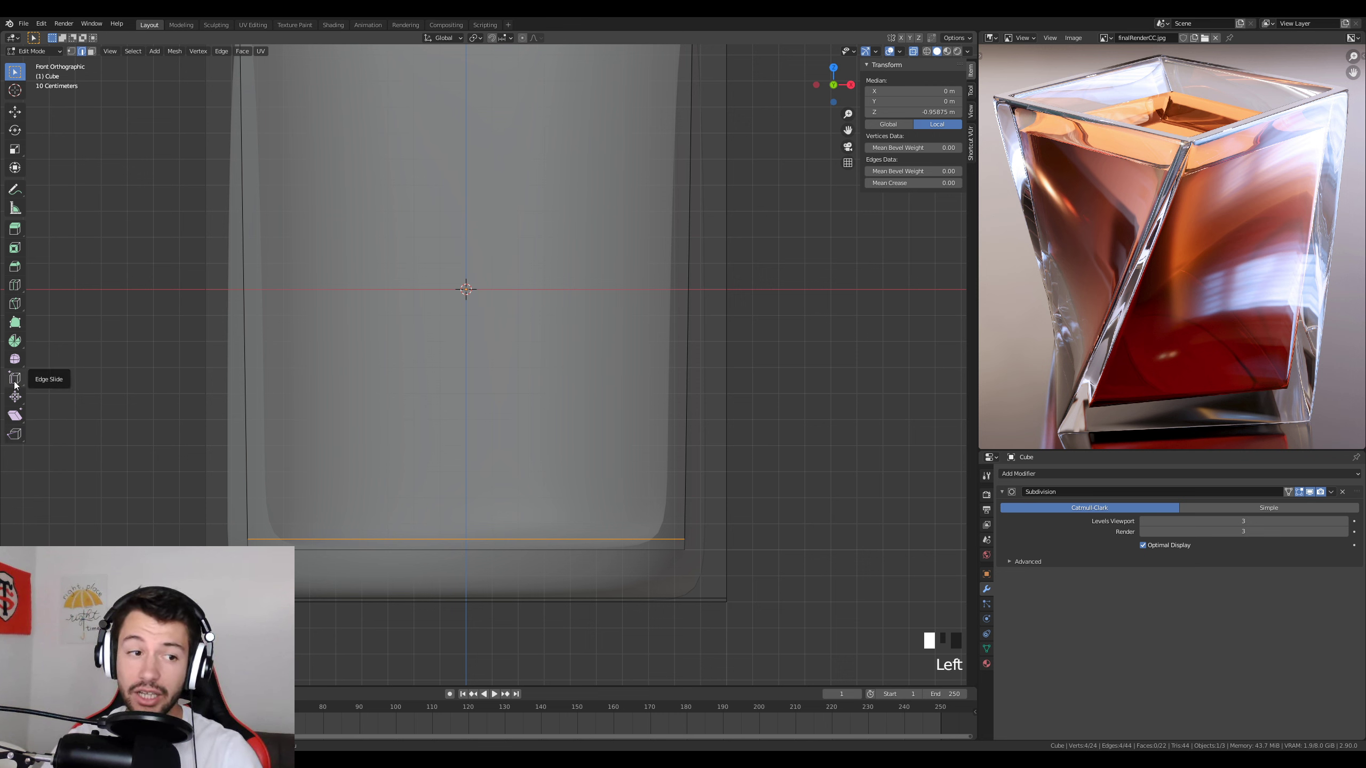
{"action": "key", "text": "g"}
{"action": "key", "text": "g"}
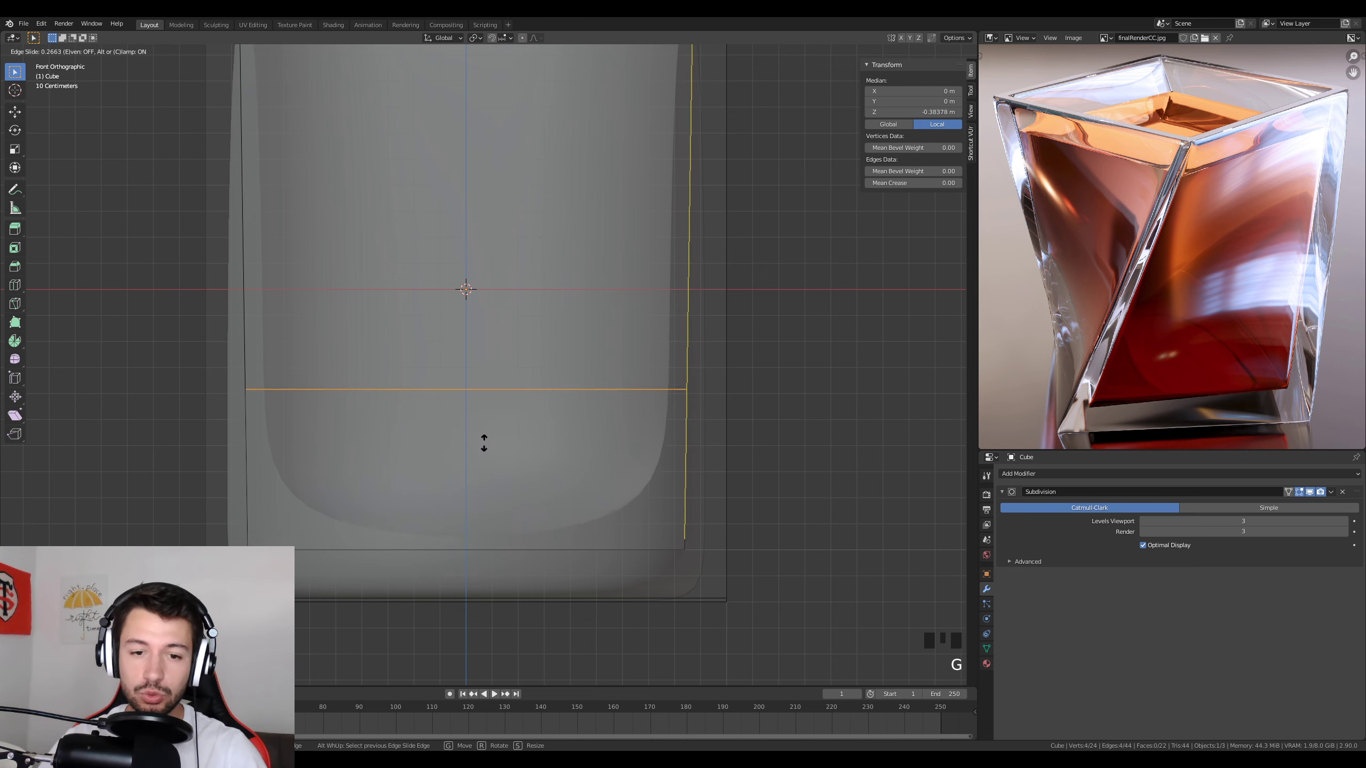
{"action": "left_click", "coordinate": [473, 520]}
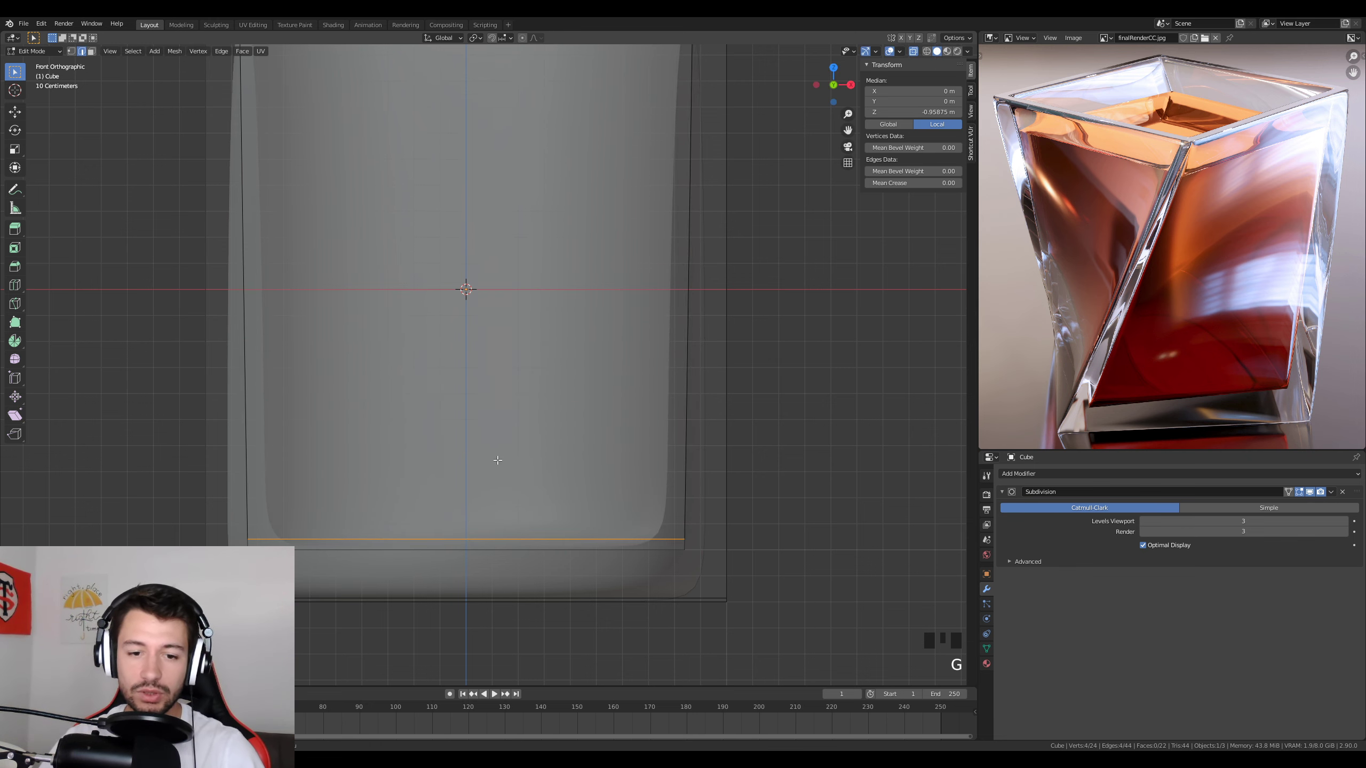
Turn off X-ray and check the glass's overall shape from an angle above.
{"action": "middle_click_drag", "start_coordinate": [604, 476], "coordinate": [569, 479]}
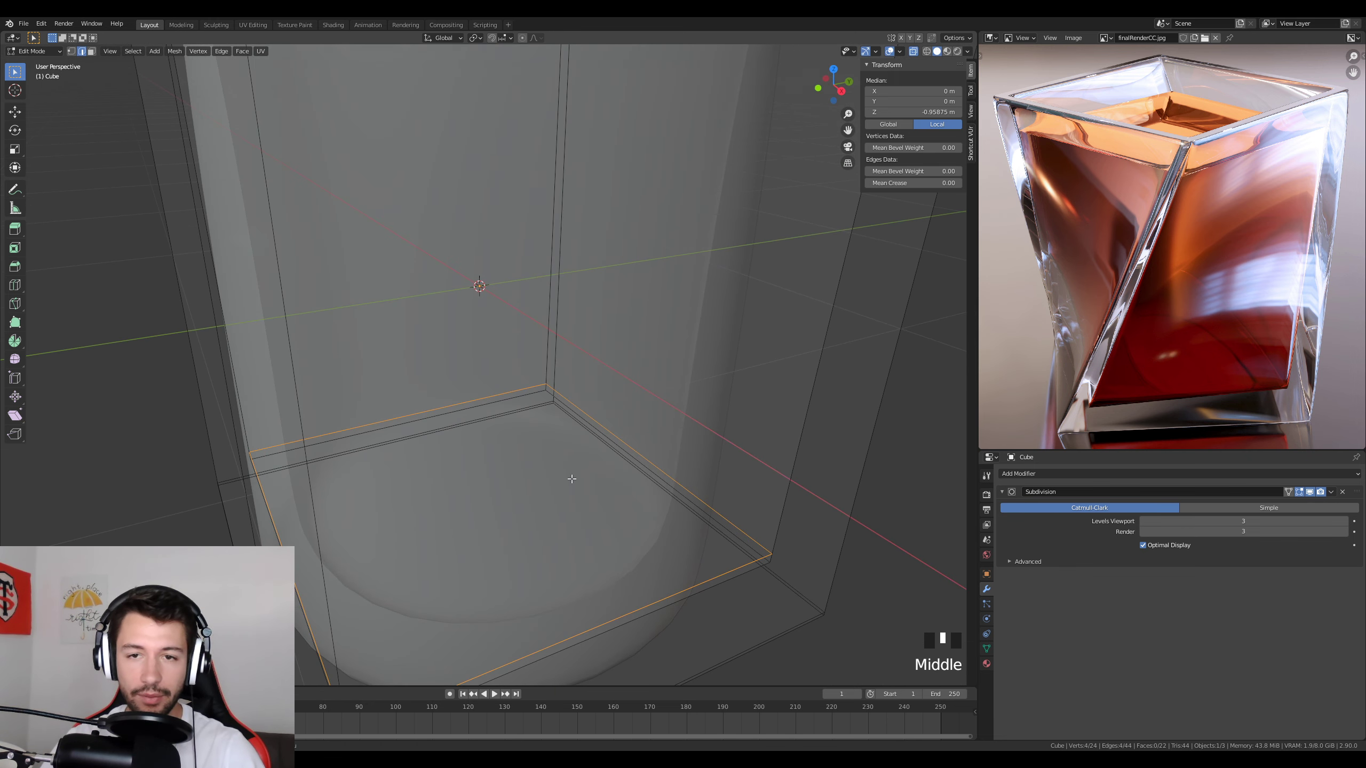
{"action": "left_click", "coordinate": [912, 51]}
{"action": "scroll", "coordinate": [537, 376], "scroll_direction": "down", "scroll_amount": 4}
{"action": "middle_click_drag", "start_coordinate": [538, 377], "coordinate": [589, 387]}
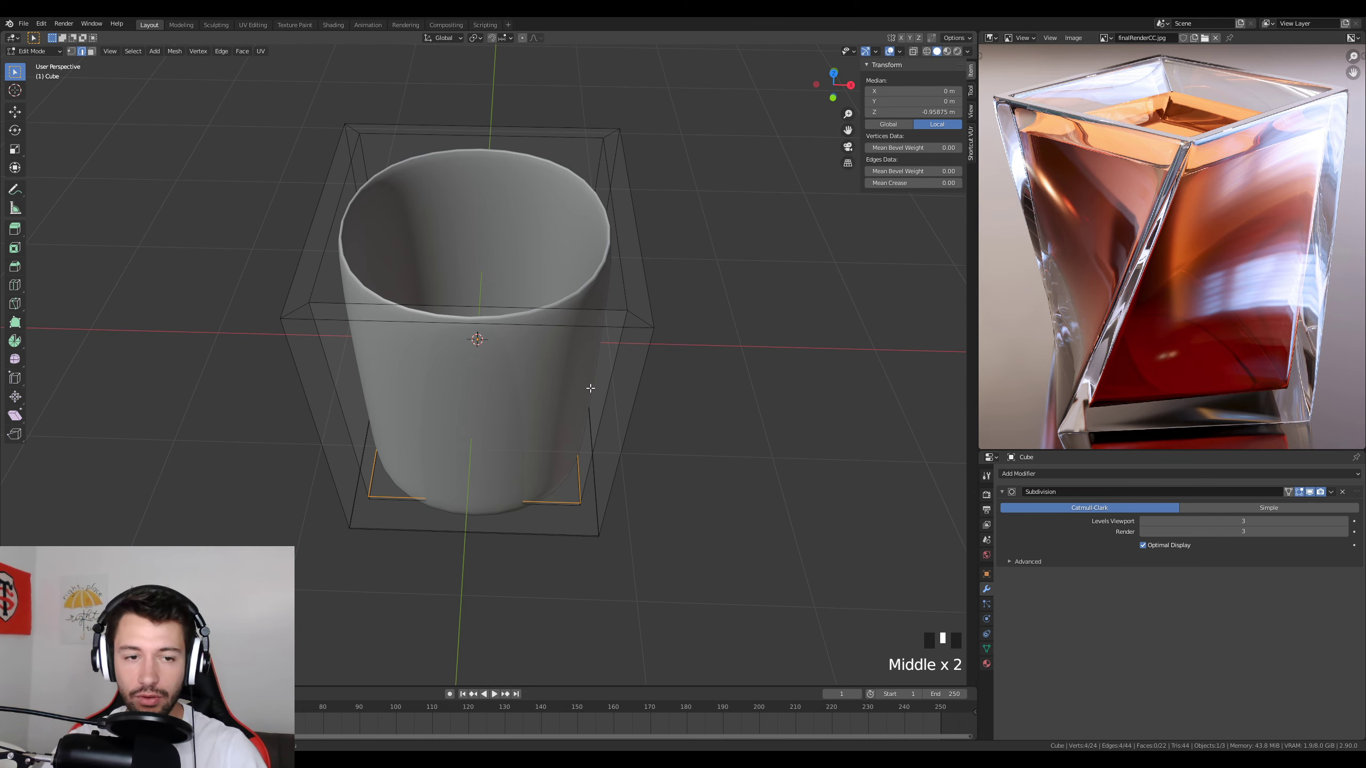
In the top view, add two loop cuts running along Y through the glass, leaving them evenly spaced without sliding.
{"action": "key", "text": "KP_7"}
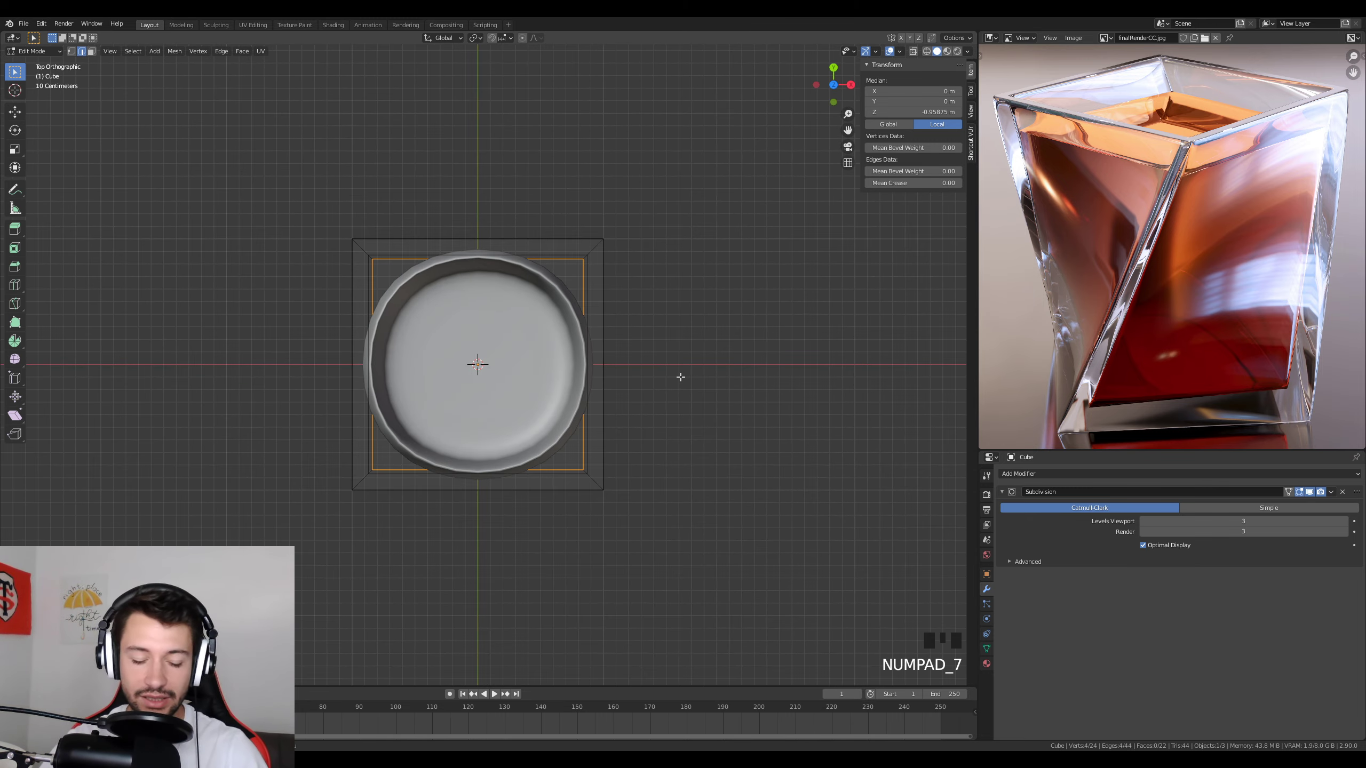
{"action": "key", "text": "ctrl+r"}
{"action": "scroll", "coordinate": [484, 262], "scroll_direction": "up", "scroll_amount": 1}
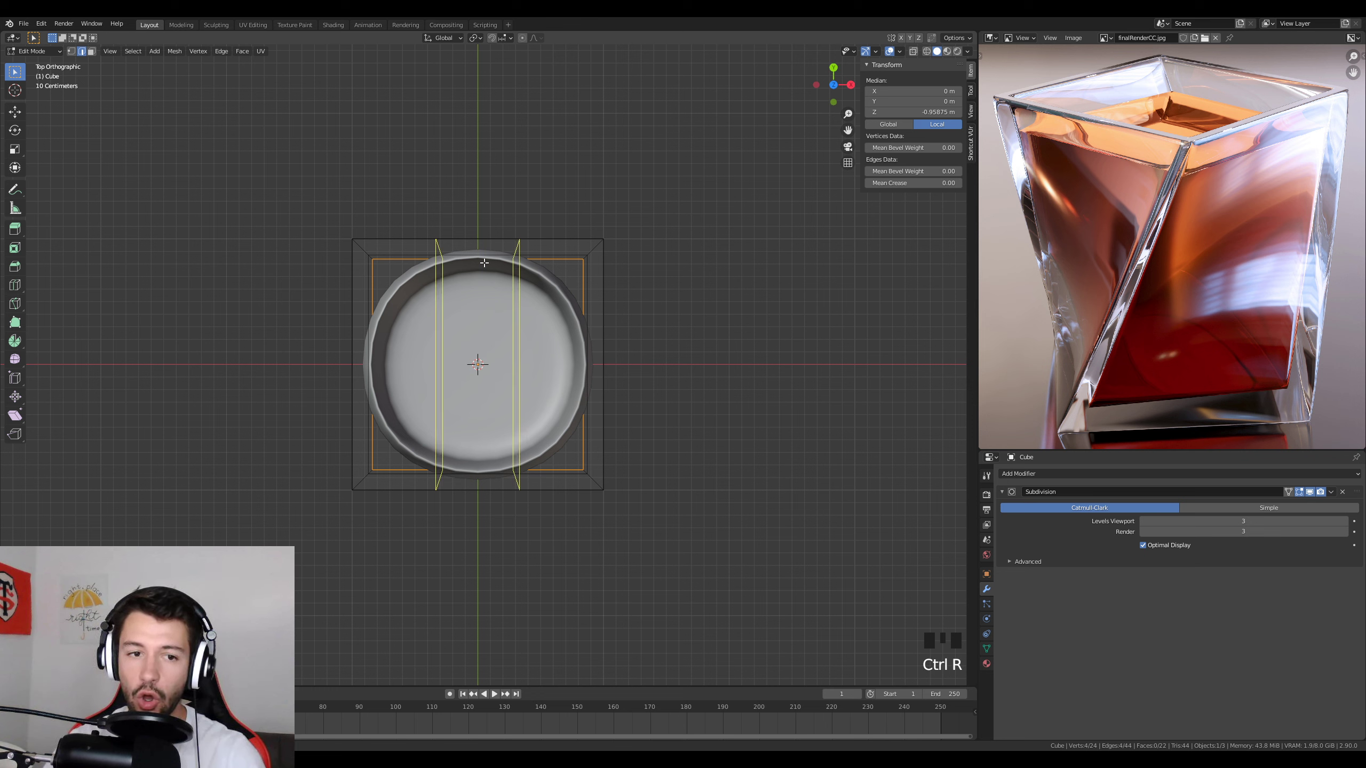
{"action": "left_click", "coordinate": [484, 262]}
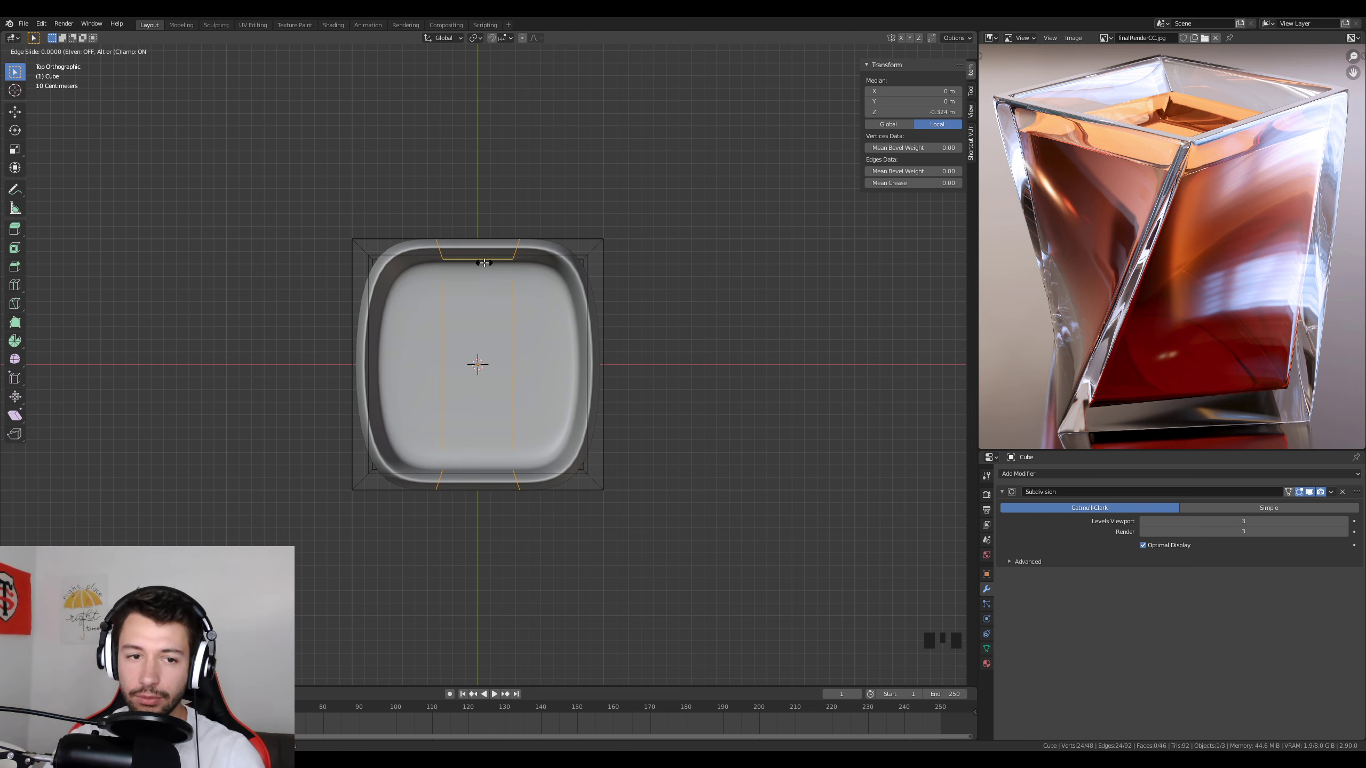
{"action": "right_click", "coordinate": [483, 262]}
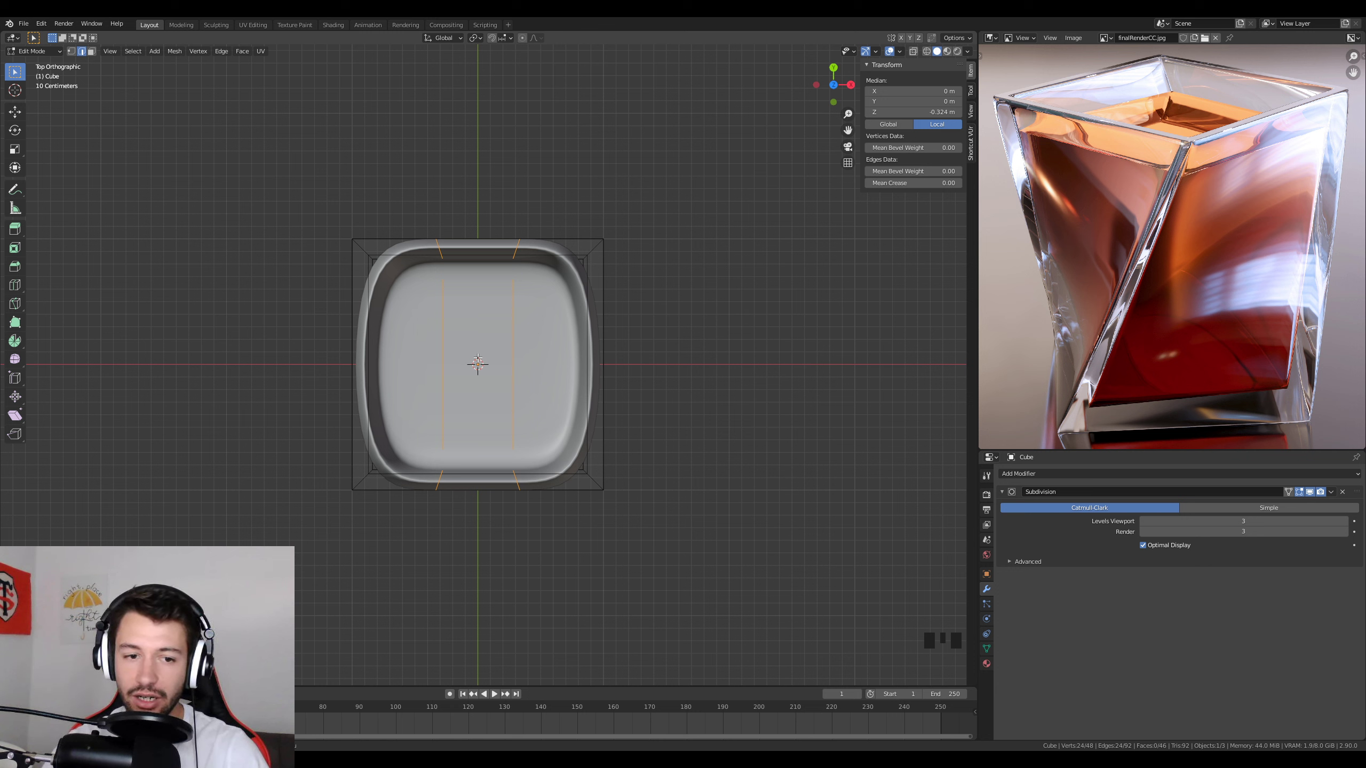
Sketch freehand annotation strokes over the glass's top view and undo them.
{"action": "key", "text": "d"}
{"action": "key", "text": "d"}
{"action": "key", "text": "d"}
{"action": "key", "text": "d"}
{"action": "key", "text": "d"}
{"action": "key", "text": "d"}
{"action": "key", "text": "d"}
{"action": "key", "text": "d"}
{"action": "key", "text": "d"}
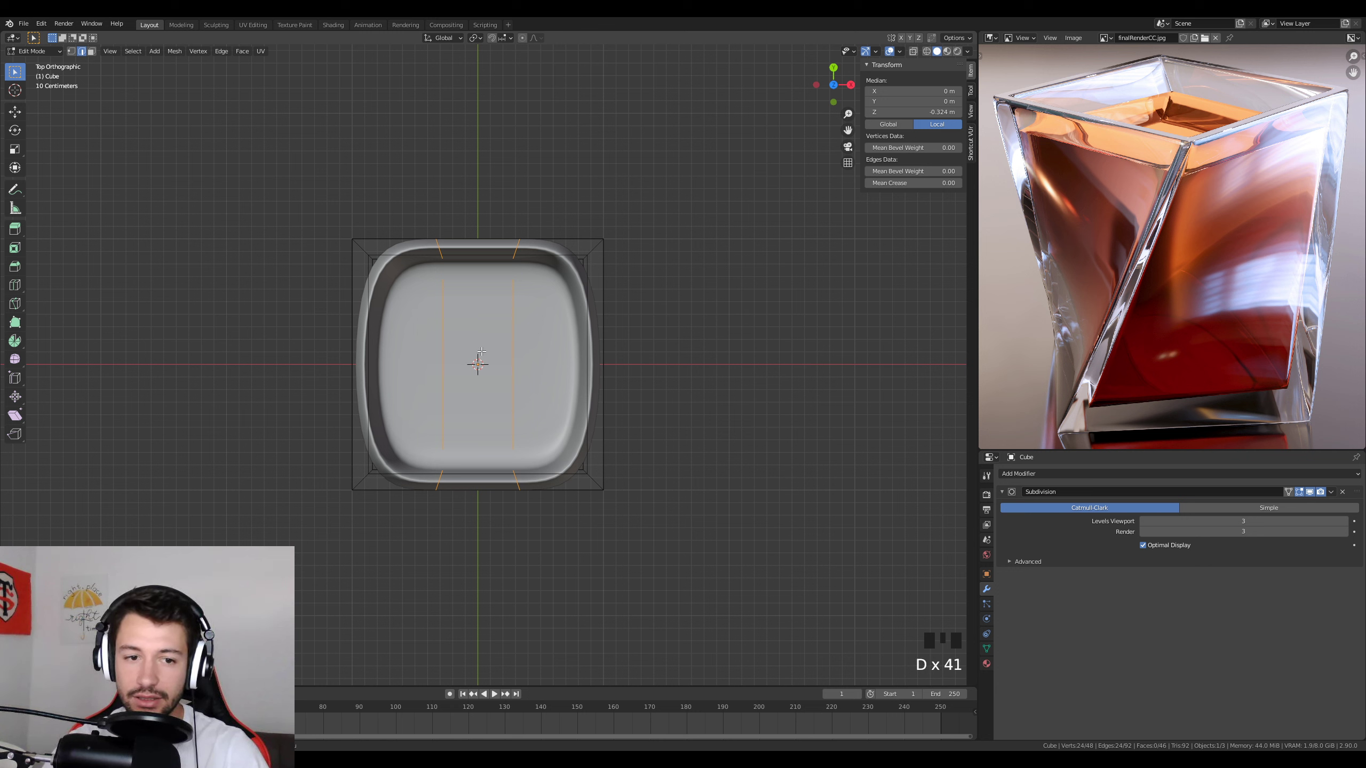
{"action": "mouse_move", "coordinate": [476, 349]}
{"action": "left_mouse_down"}
{"action": "mouse_move", "coordinate": [482, 386]}
{"action": "mouse_move", "coordinate": [507, 338]}
{"action": "left_mouse_up"}
{"action": "key", "text": "ctrl+z"}
{"action": "key", "text": "ctrl+z"}
{"action": "key", "text": "ctrl+z"}
{"action": "key", "text": "ctrl+z"}
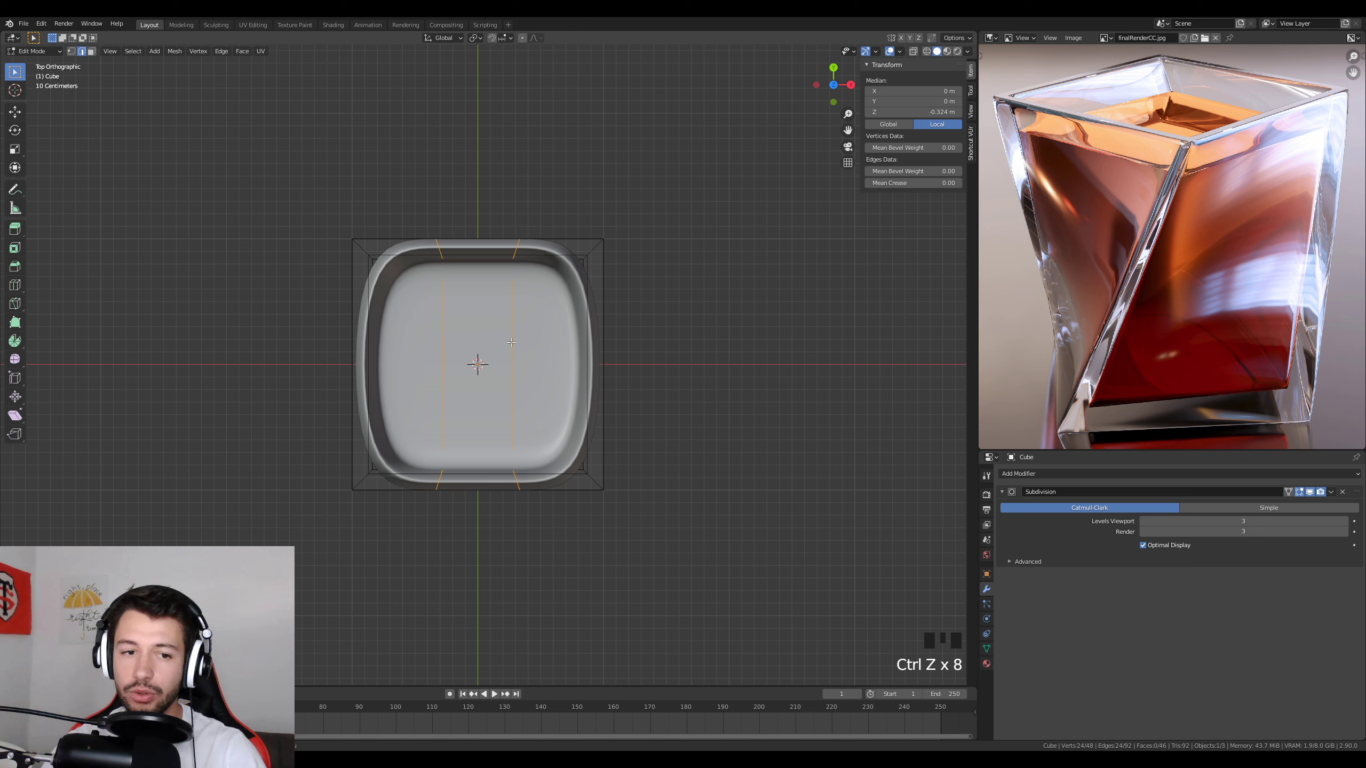
Scale the two new loops apart along X until they sit close to the glass's corners.
{"action": "key", "text": "s"}
{"action": "key", "text": "x"}
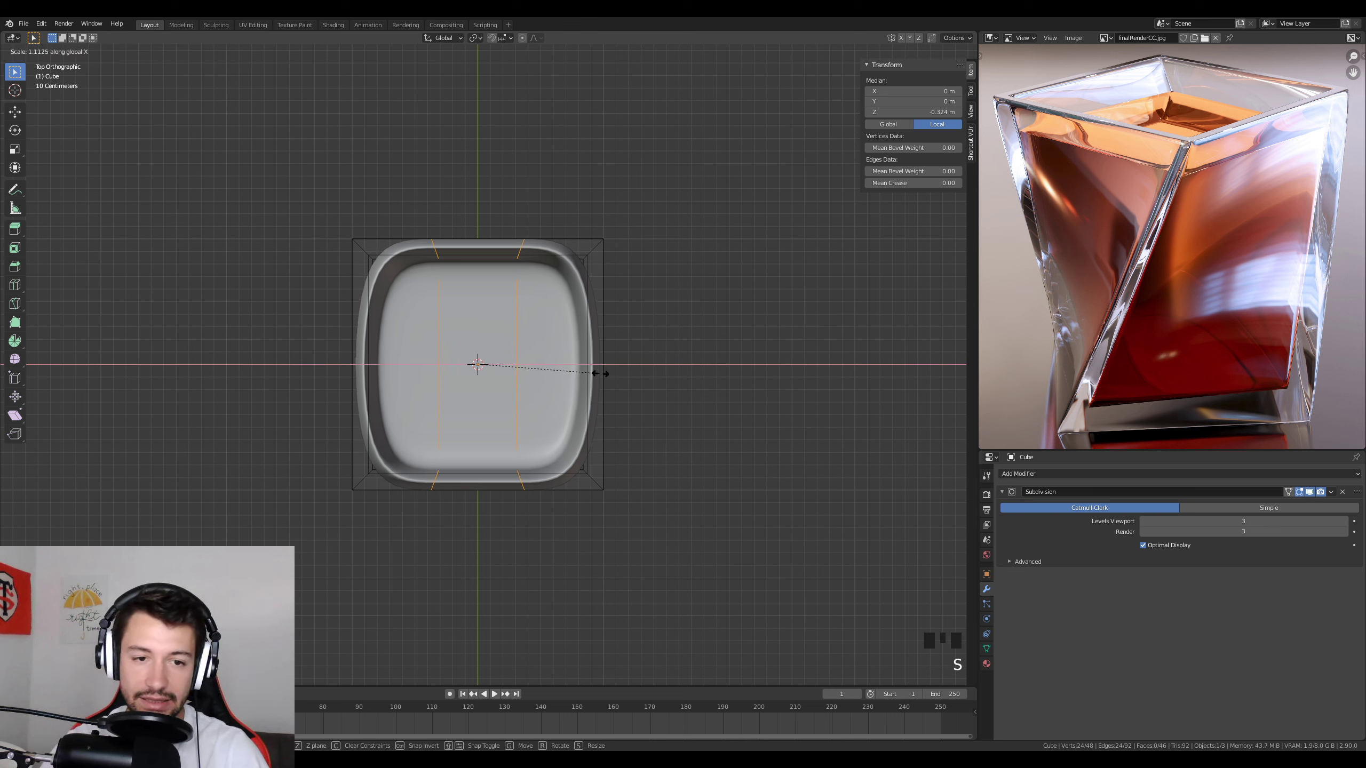
{"action": "left_click", "coordinate": [777, 378]}
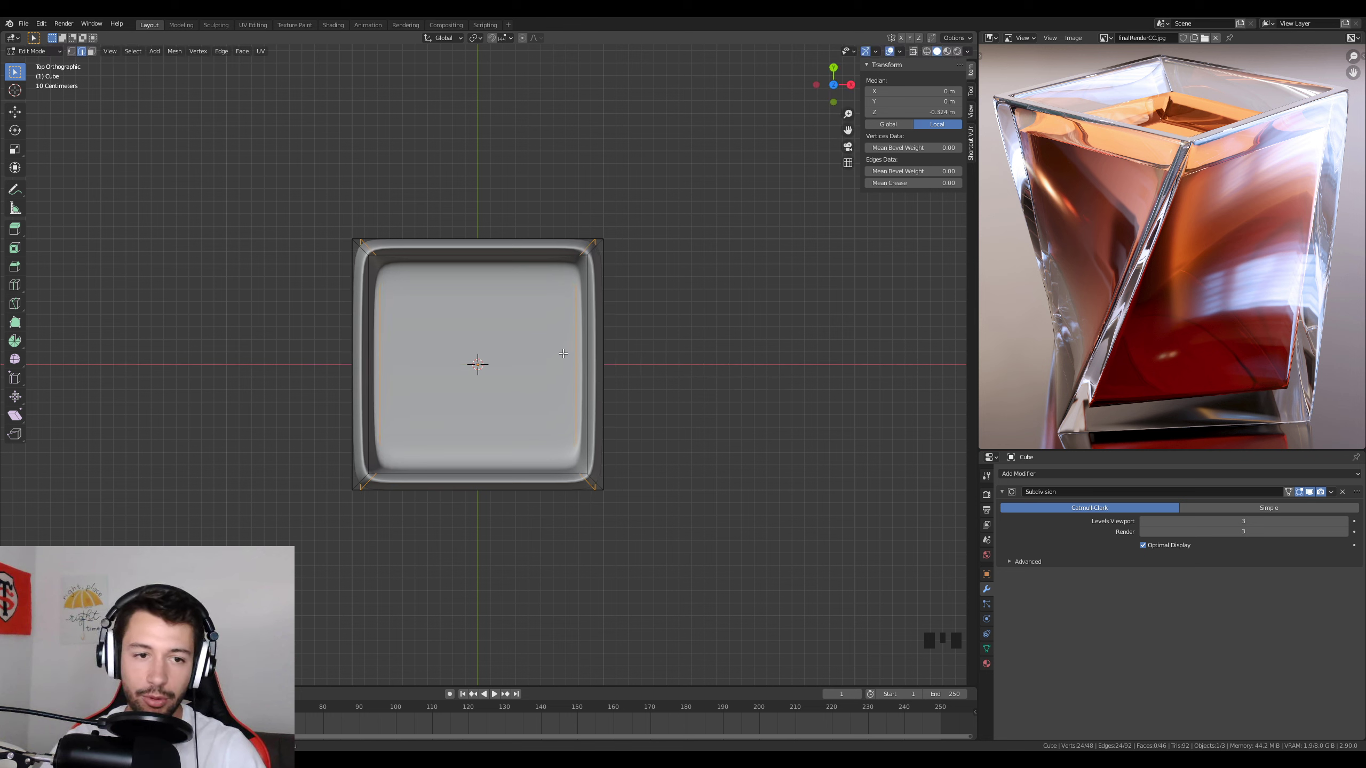
Add two unslid loop cuts running along X and scale them apart along Y by about 2.8, close to the corners.
{"action": "key", "text": "ctrl+r"}
{"action": "scroll", "coordinate": [592, 349], "scroll_direction": "up", "scroll_amount": 1}
{"action": "left_click", "coordinate": [592, 350]}
{"action": "right_click", "coordinate": [592, 351]}
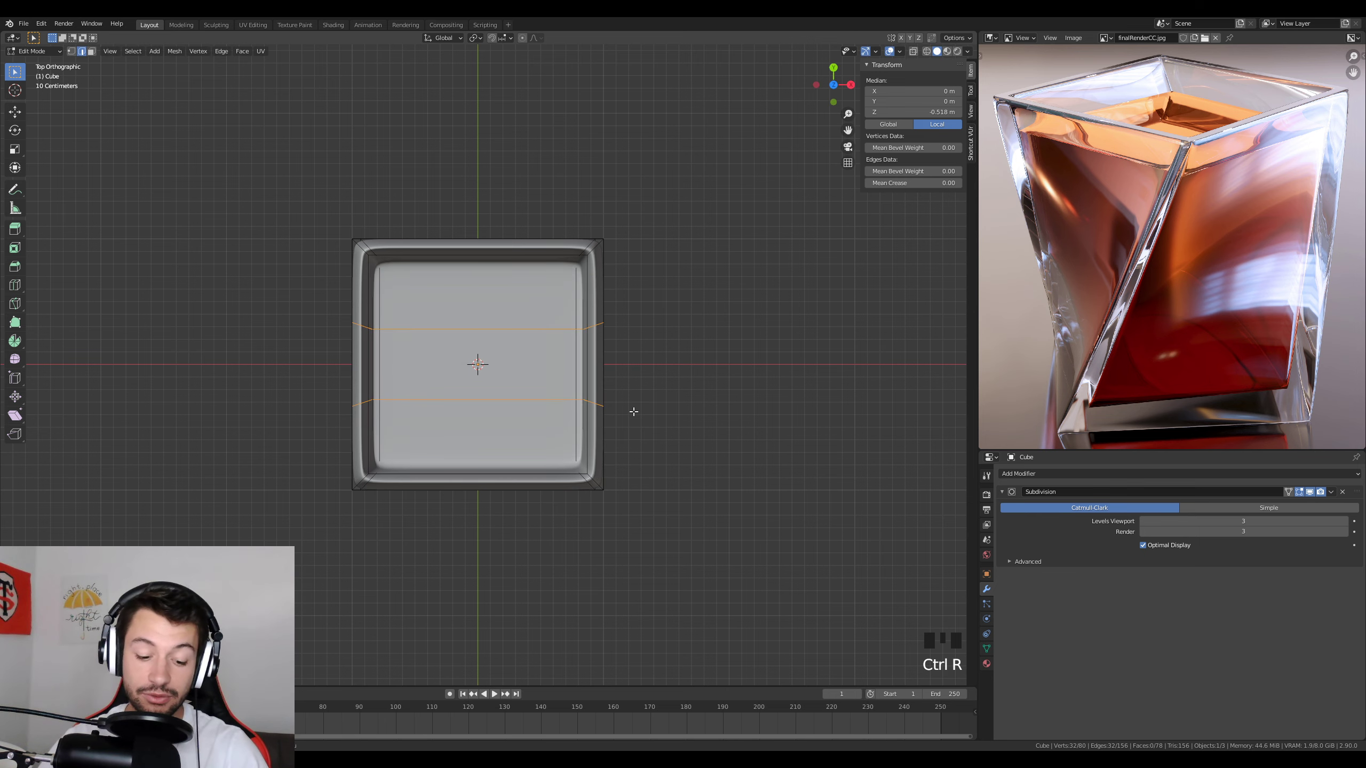
{"action": "key", "text": "s"}
{"action": "key", "text": "y"}
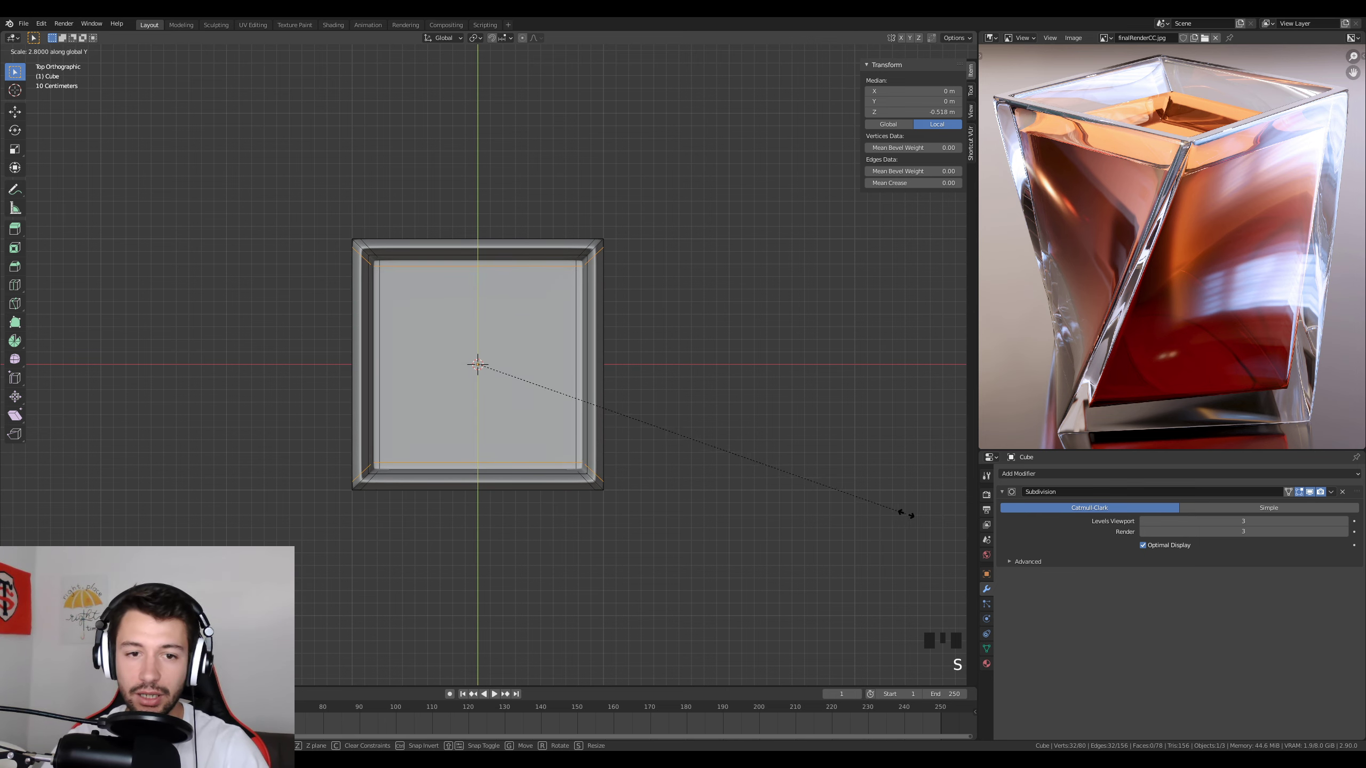
{"action": "left_click", "coordinate": [911, 511]}
Examine the squared glass in Object and Edit Mode, looking at its interior, outer walls and top rim corner.
{"action": "middle_click_drag", "start_coordinate": [656, 436], "coordinate": [352, 254]}
{"action": "key", "text": "Tab"}
{"action": "scroll", "coordinate": [427, 386], "scroll_direction": "up", "scroll_amount": 2}
{"action": "key", "text": "Tab"}
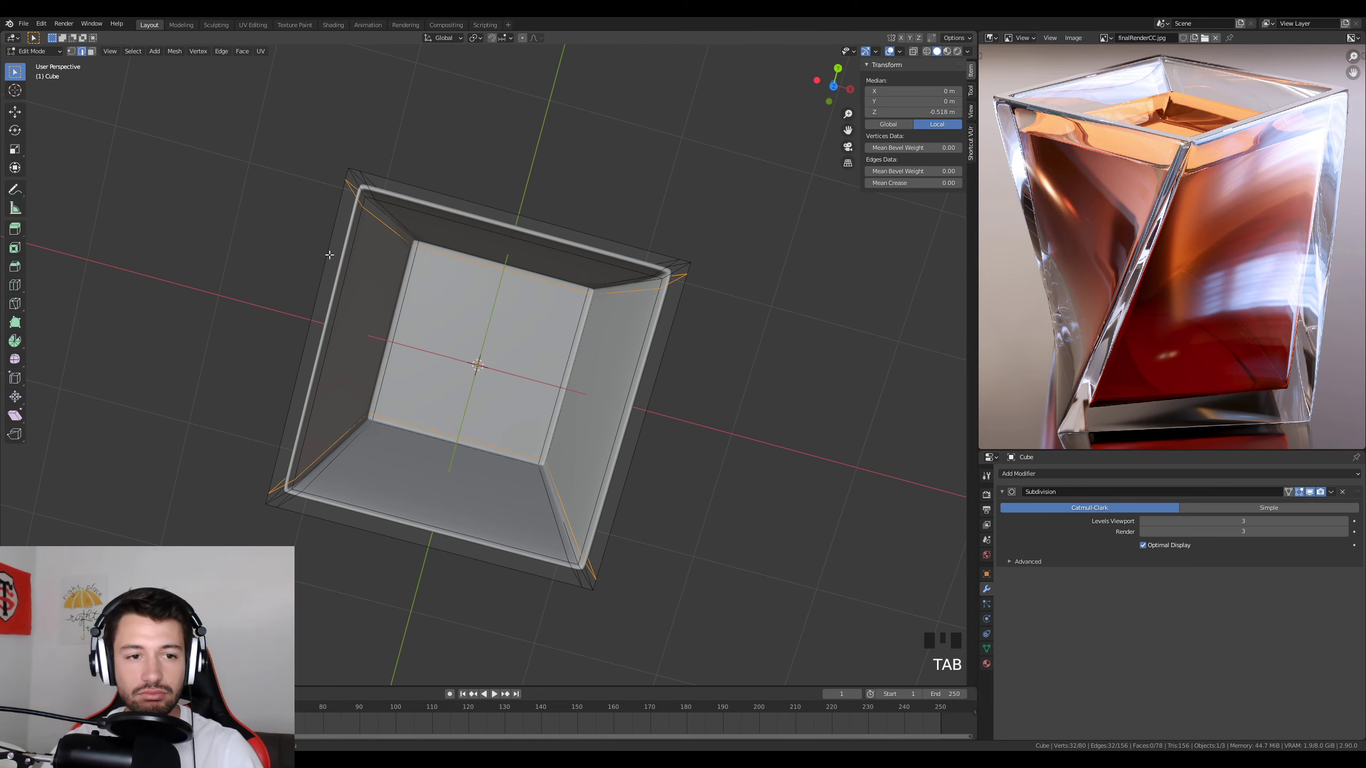
{"action": "middle_click_drag", "start_coordinate": [438, 198], "coordinate": [461, 325]}
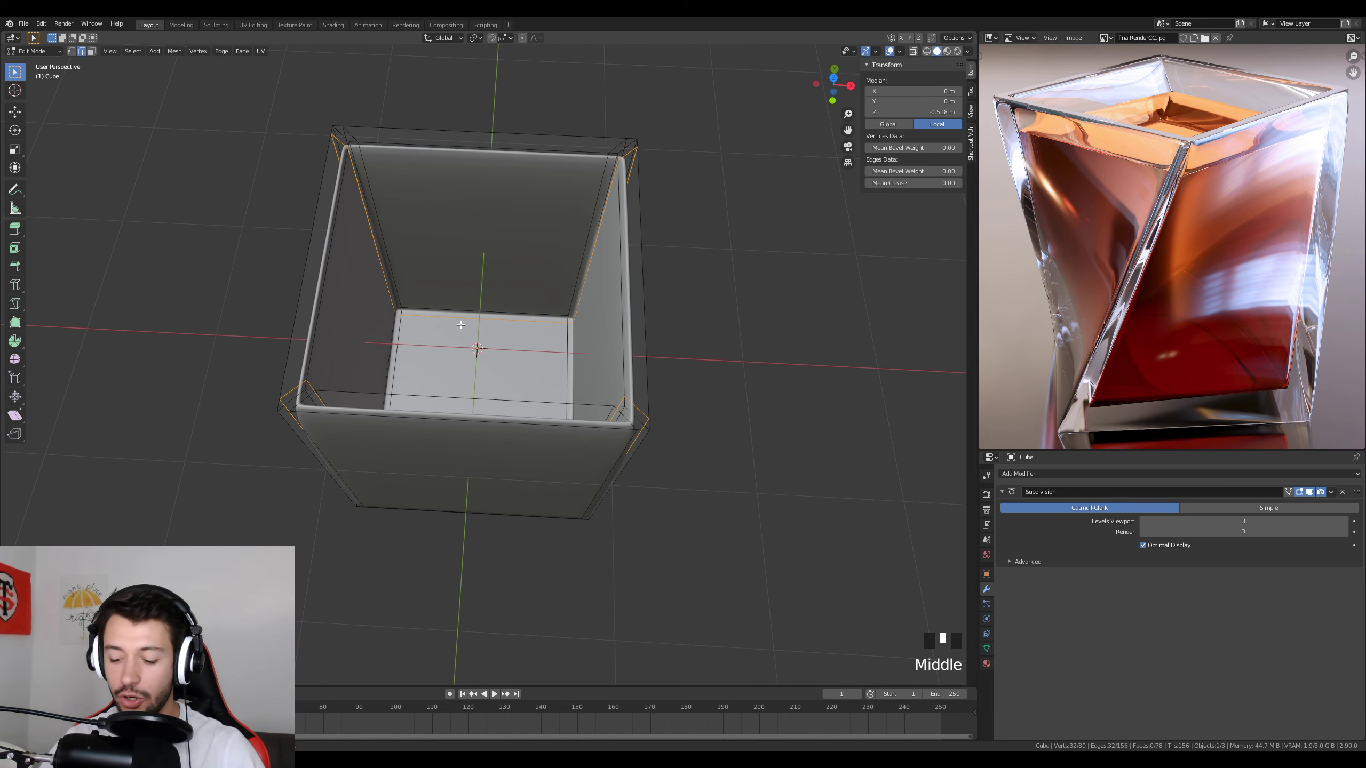
{"action": "key", "text": "KP_7"}
{"action": "middle_click_drag", "start_coordinate": [384, 255], "coordinate": [419, 243]}
{"action": "key", "text": "KP_7"}
{"action": "scroll", "coordinate": [327, 243], "scroll_direction": "up", "scroll_amount": 3}
{"action": "scroll", "coordinate": [414, 250], "scroll_direction": "down", "scroll_amount": 2}
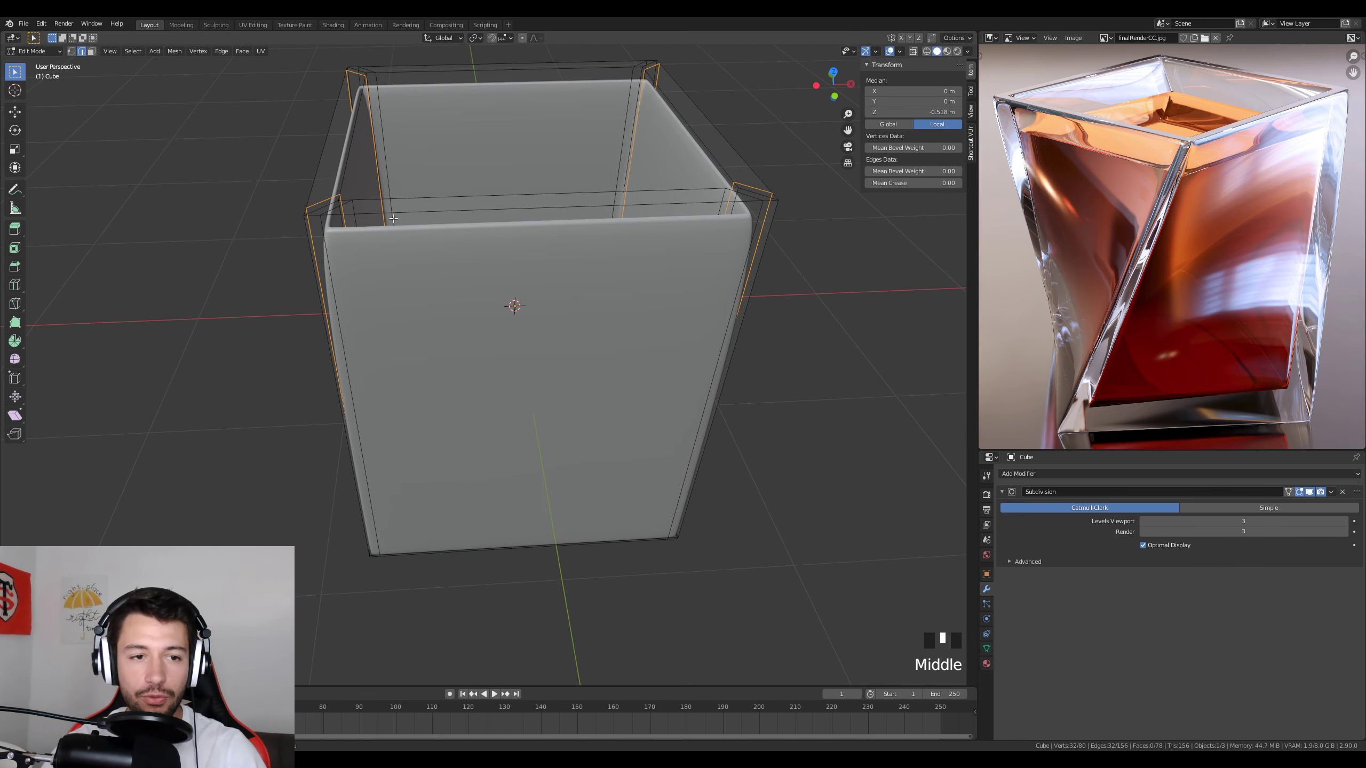
{"action": "scroll", "coordinate": [419, 243], "scroll_direction": "up", "scroll_amount": 2}
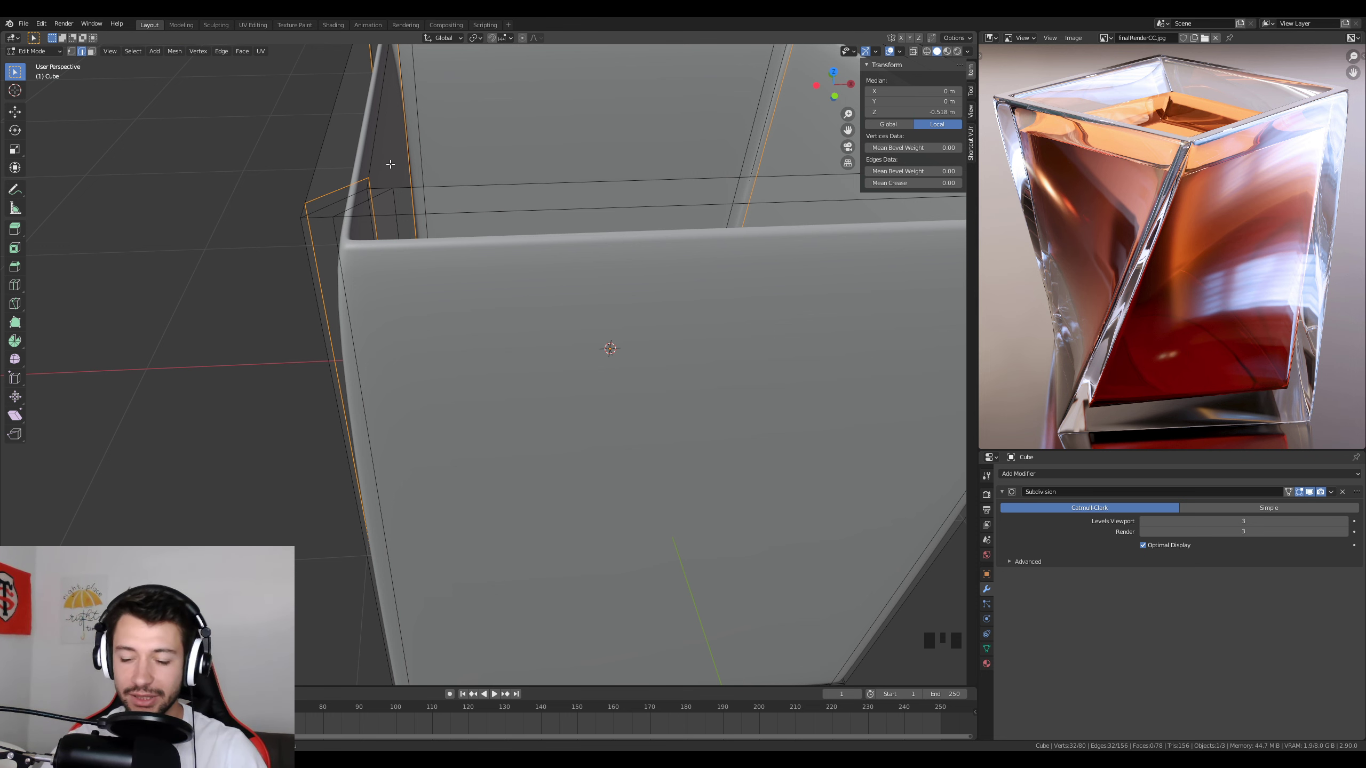
Add an unslid loop cut around the middle of the glass's top rim.
{"action": "key", "text": "KP_7"}
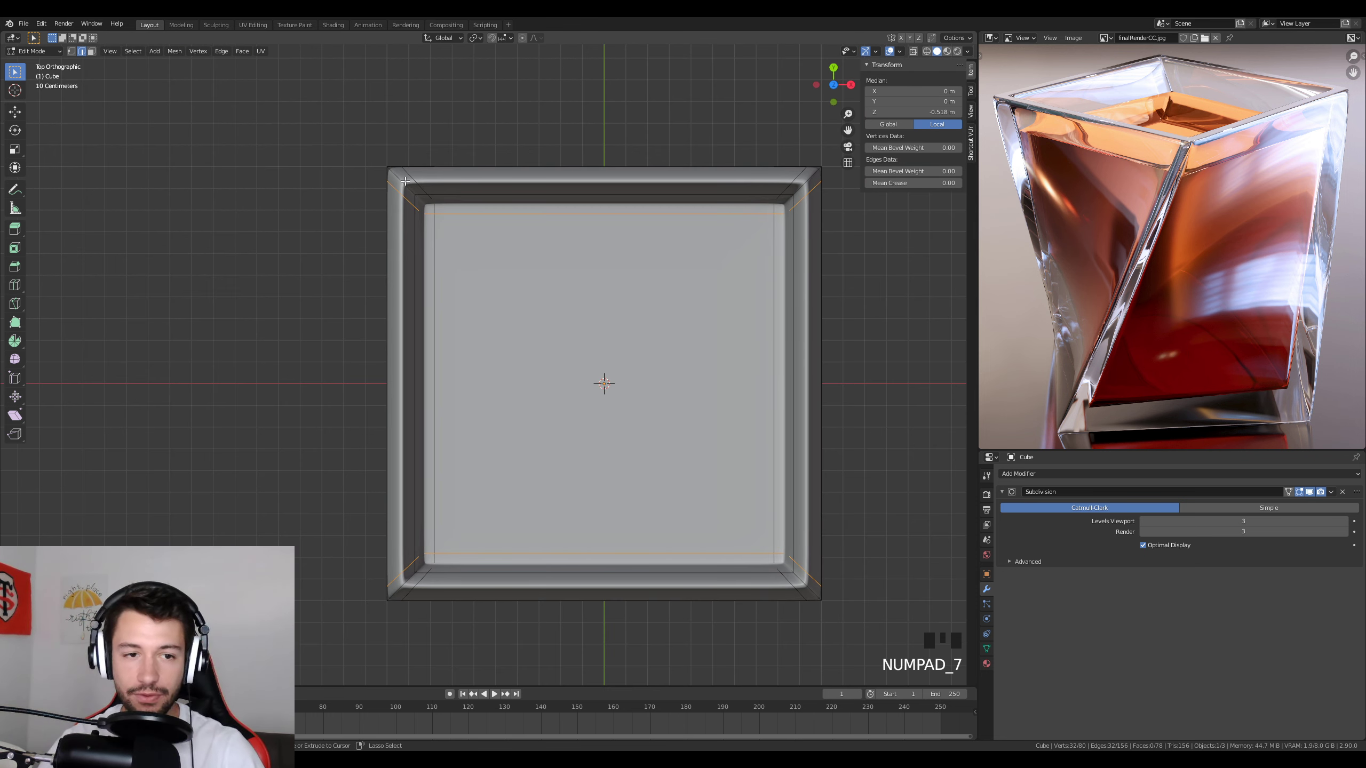
{"action": "key", "text": "ctrl+r"}
{"action": "left_click", "coordinate": [402, 189]}
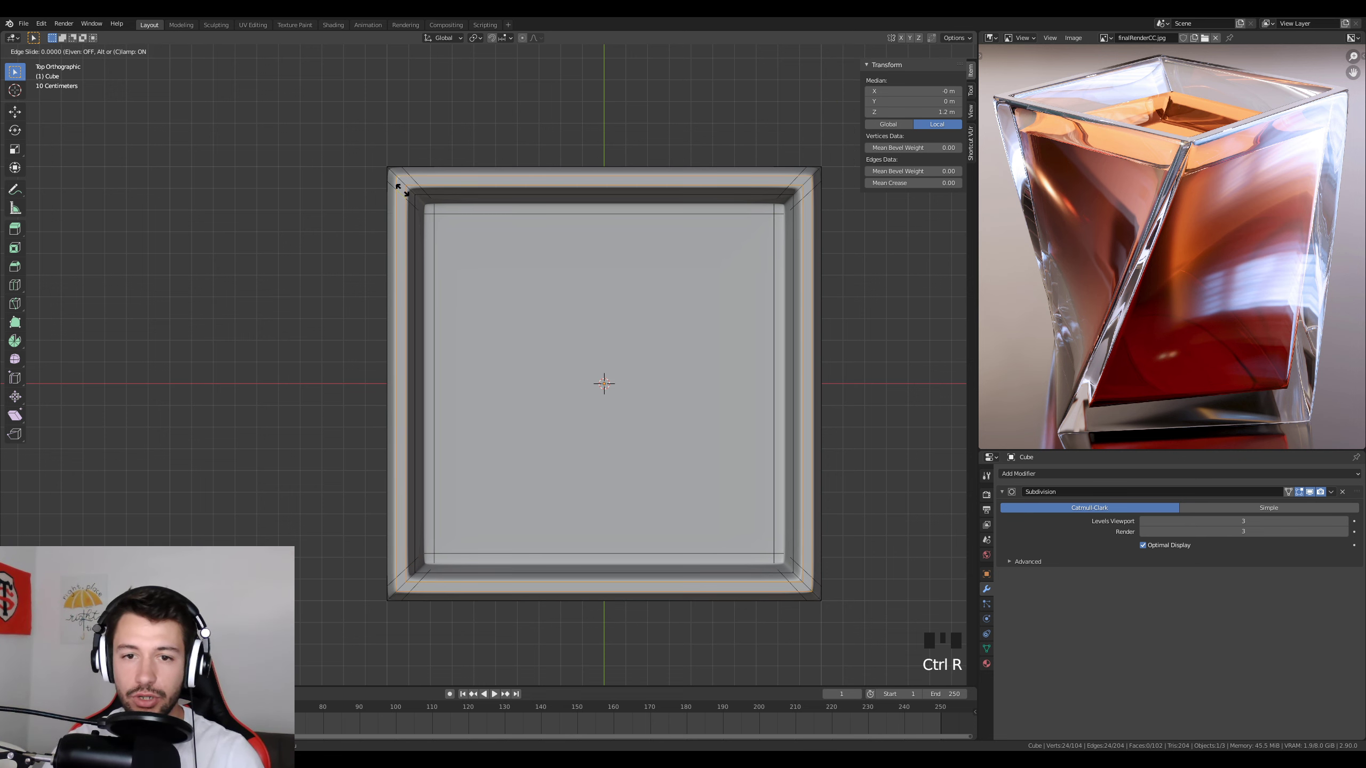
{"action": "right_click", "coordinate": [401, 189]}
Add a horizontal loop cut around the glass's outer walls, slid up close to the top rim.
{"action": "key", "text": "Tab"}
{"action": "middle_click_drag", "start_coordinate": [608, 389], "coordinate": [644, 321]}
{"action": "key", "text": "Tab"}
{"action": "key", "text": "ctrl+r"}
{"action": "left_click", "coordinate": [430, 193]}
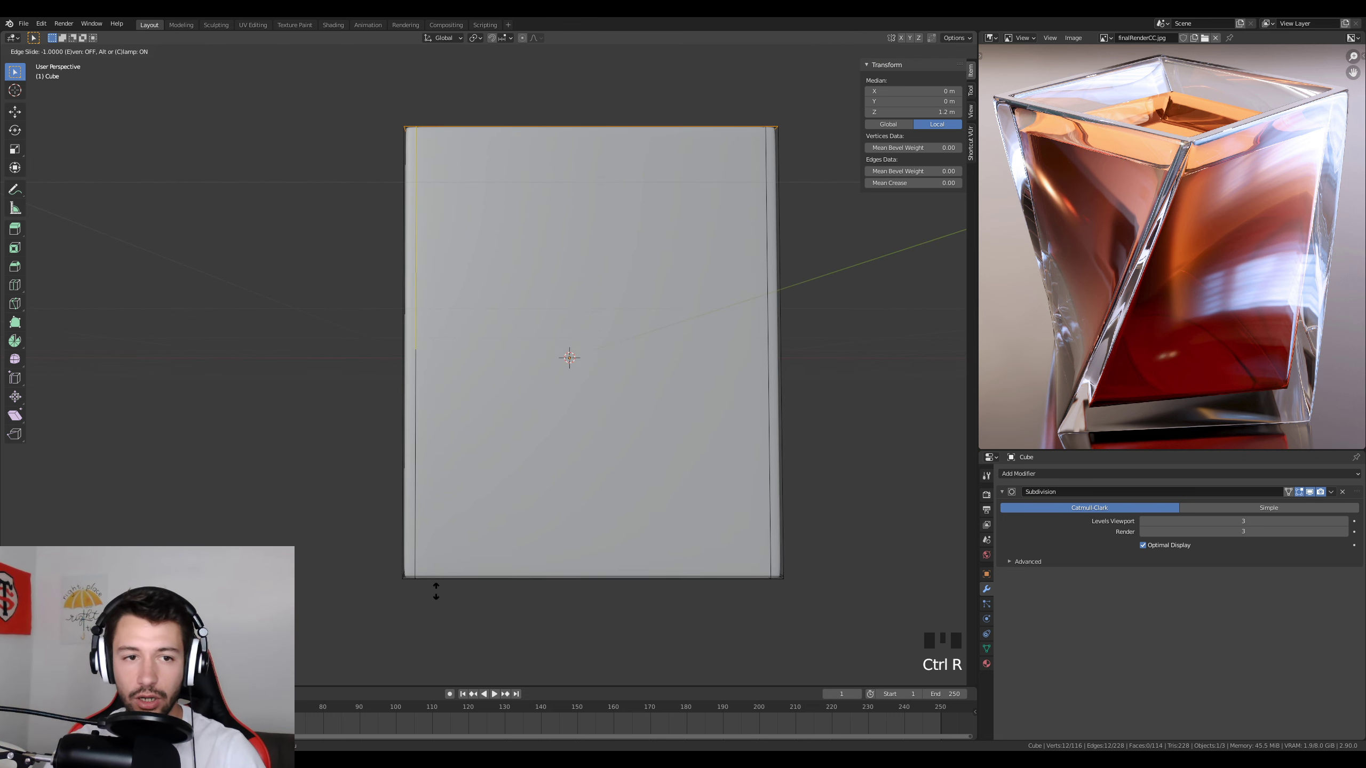
{"action": "left_click", "coordinate": [442, 622]}
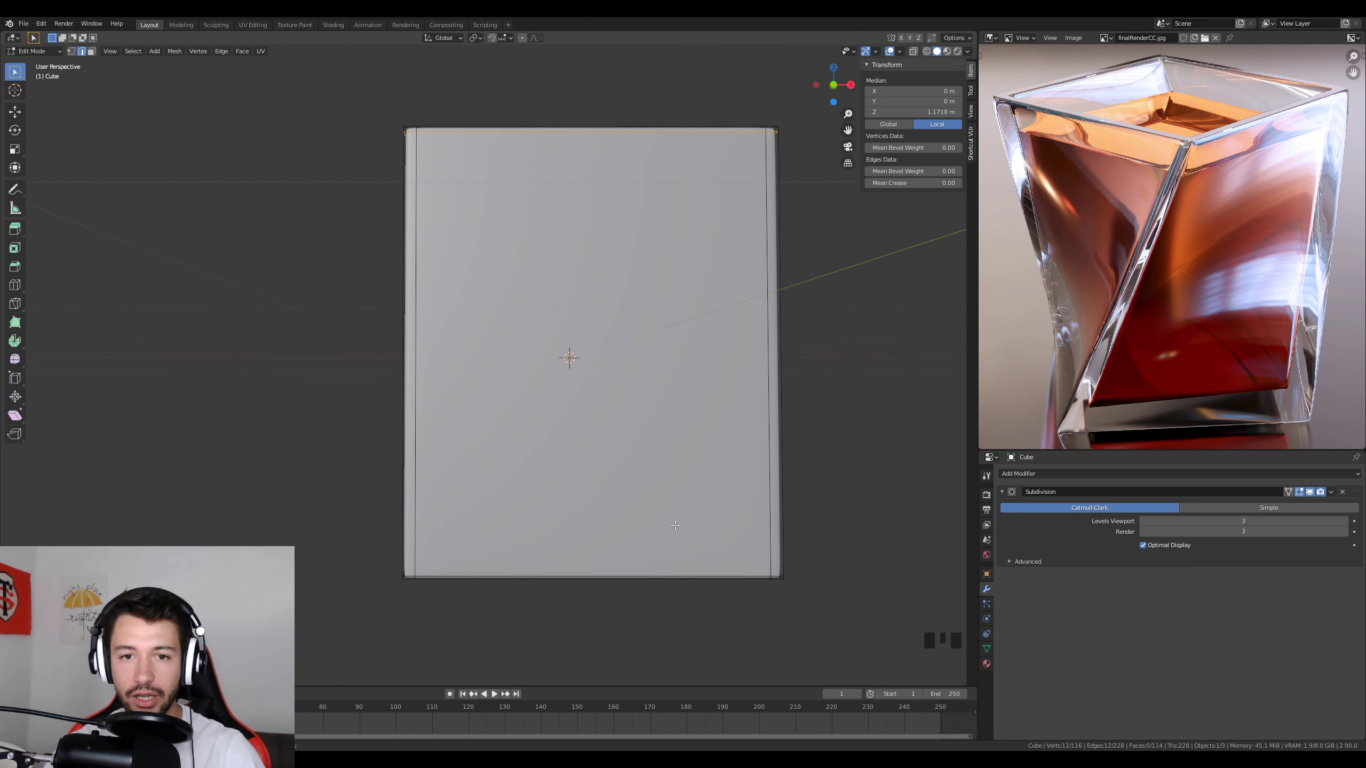
{"action": "middle_click_drag", "start_coordinate": [771, 215], "coordinate": [654, 310]}
{"action": "key", "text": "Tab"}
{"action": "scroll", "coordinate": [689, 323], "scroll_direction": "down", "scroll_amount": 2}
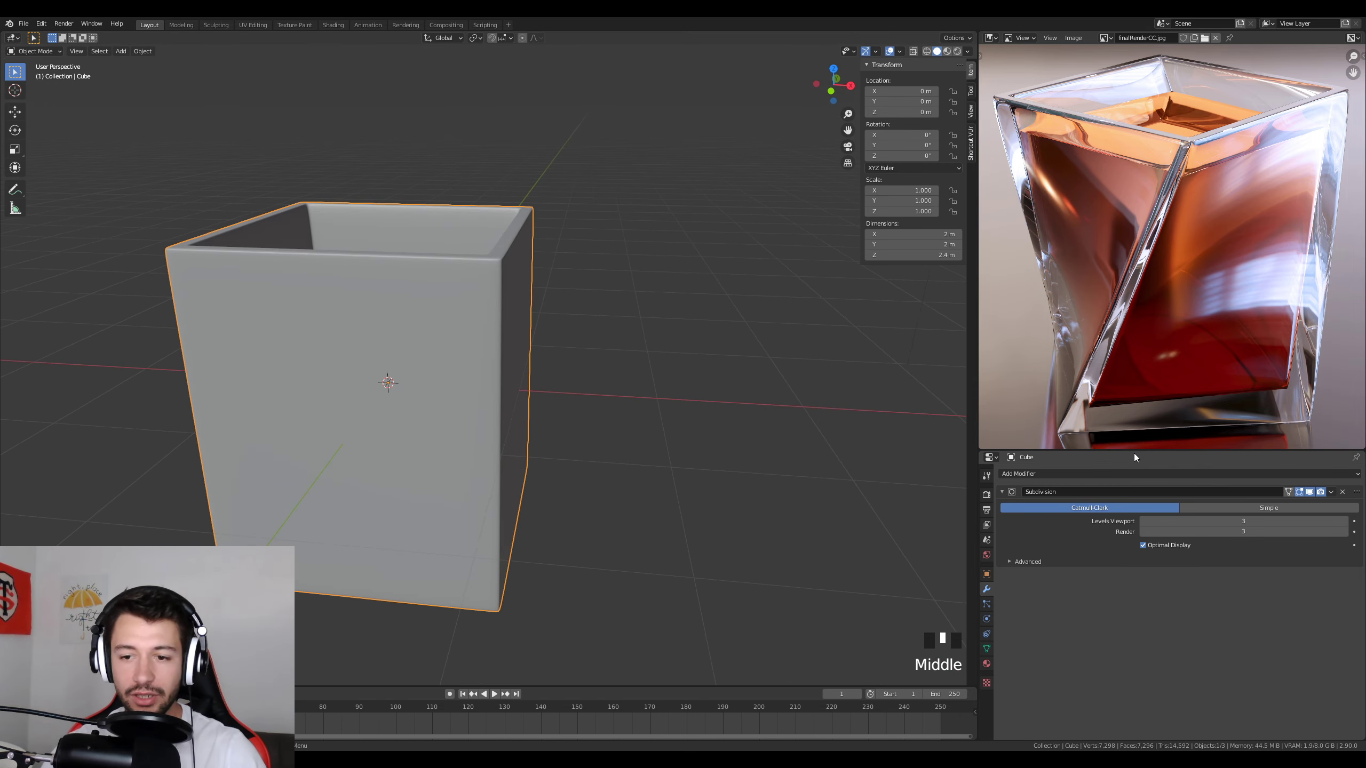
Enlarge the modifier settings area and add a Simple Deform modifier to the glass.
{"action": "left_click_drag", "start_coordinate": [1133, 452], "coordinate": [1133, 424]}
{"action": "scroll", "coordinate": [1099, 278], "scroll_direction": "down", "scroll_amount": 2}
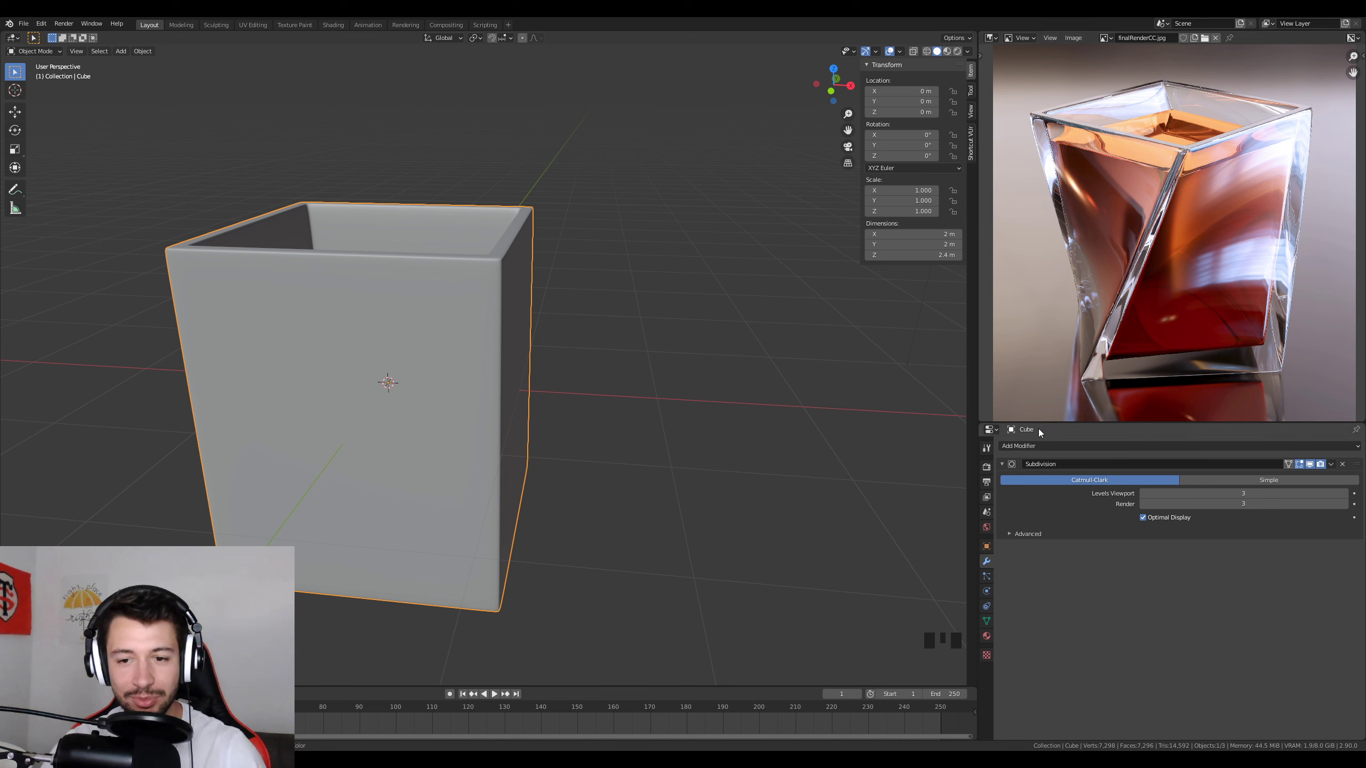
{"action": "left_click", "coordinate": [1016, 446]}
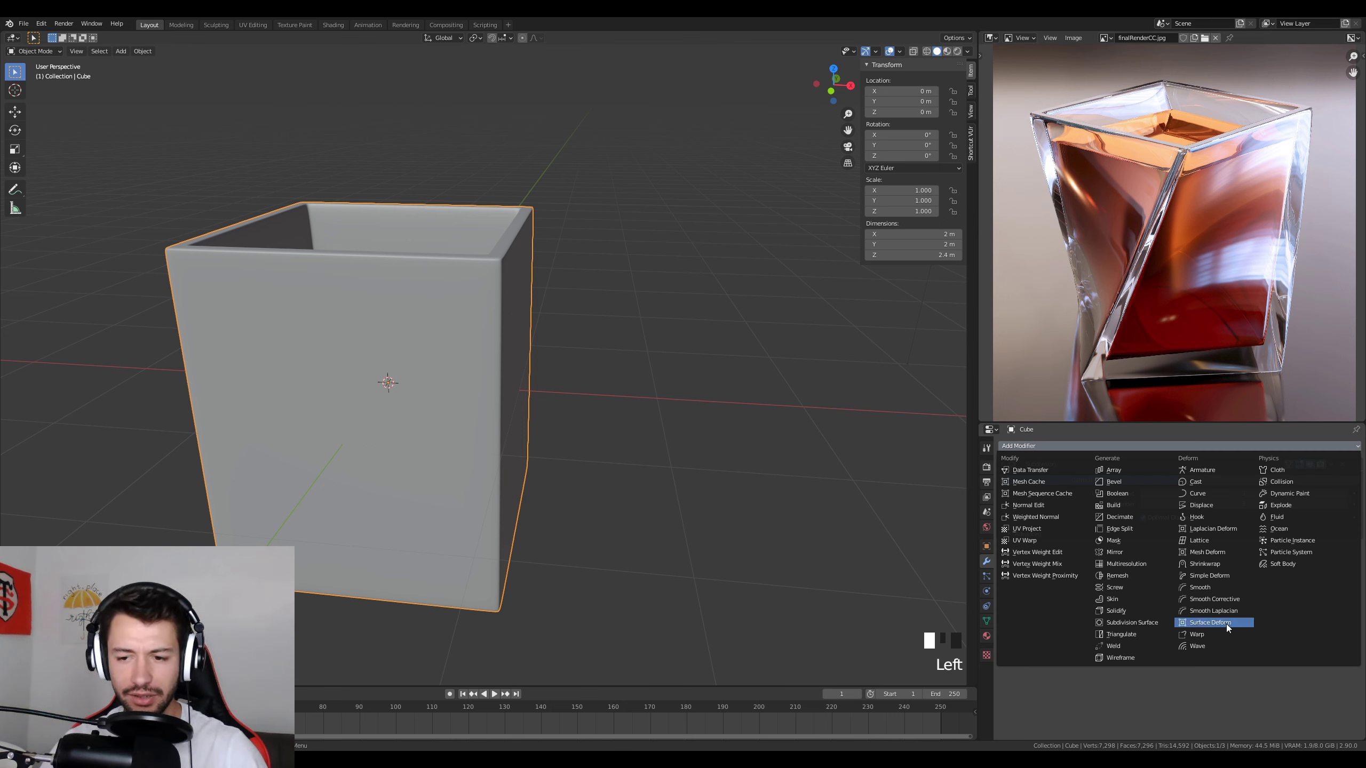
{"action": "left_click", "coordinate": [1218, 576]}
{"action": "scroll", "coordinate": [717, 450], "scroll_direction": "down", "scroll_amount": 2}
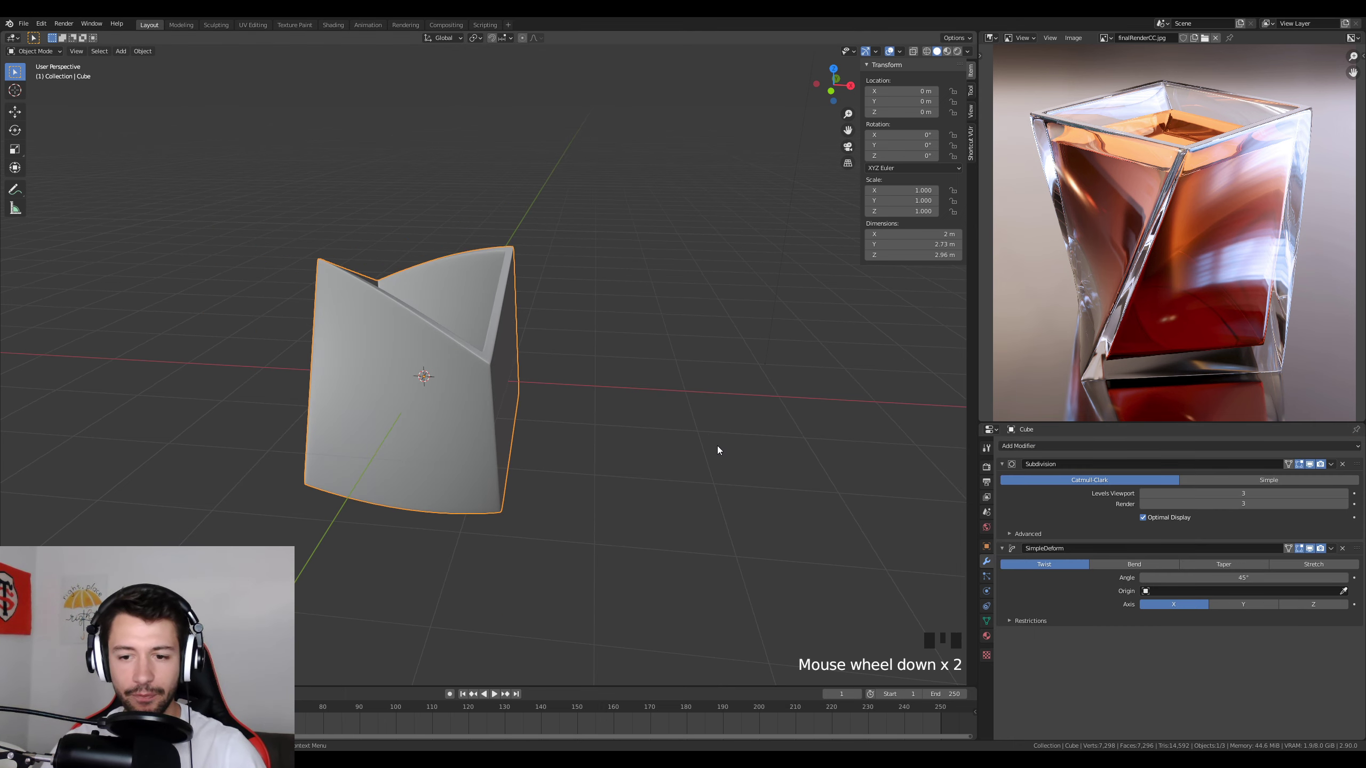
{"action": "mouse_move", "coordinate": [718, 449]}
{"action": "middle_mouse_down"}
{"action": "mouse_move", "coordinate": [677, 465]}
{"action": "mouse_move", "coordinate": [783, 471]}
{"action": "mouse_move", "coordinate": [560, 421]}
{"action": "mouse_move", "coordinate": [641, 461]}
{"action": "mouse_move", "coordinate": [555, 449]}
{"action": "mouse_move", "coordinate": [712, 494]}
{"action": "mouse_move", "coordinate": [709, 473]}
{"action": "middle_mouse_up"}
Set the Simple Deform modifier to Bend with a 360° angle around the Z axis.
{"action": "left_click", "coordinate": [1133, 563]}
{"action": "key", "text": "KP_7"}
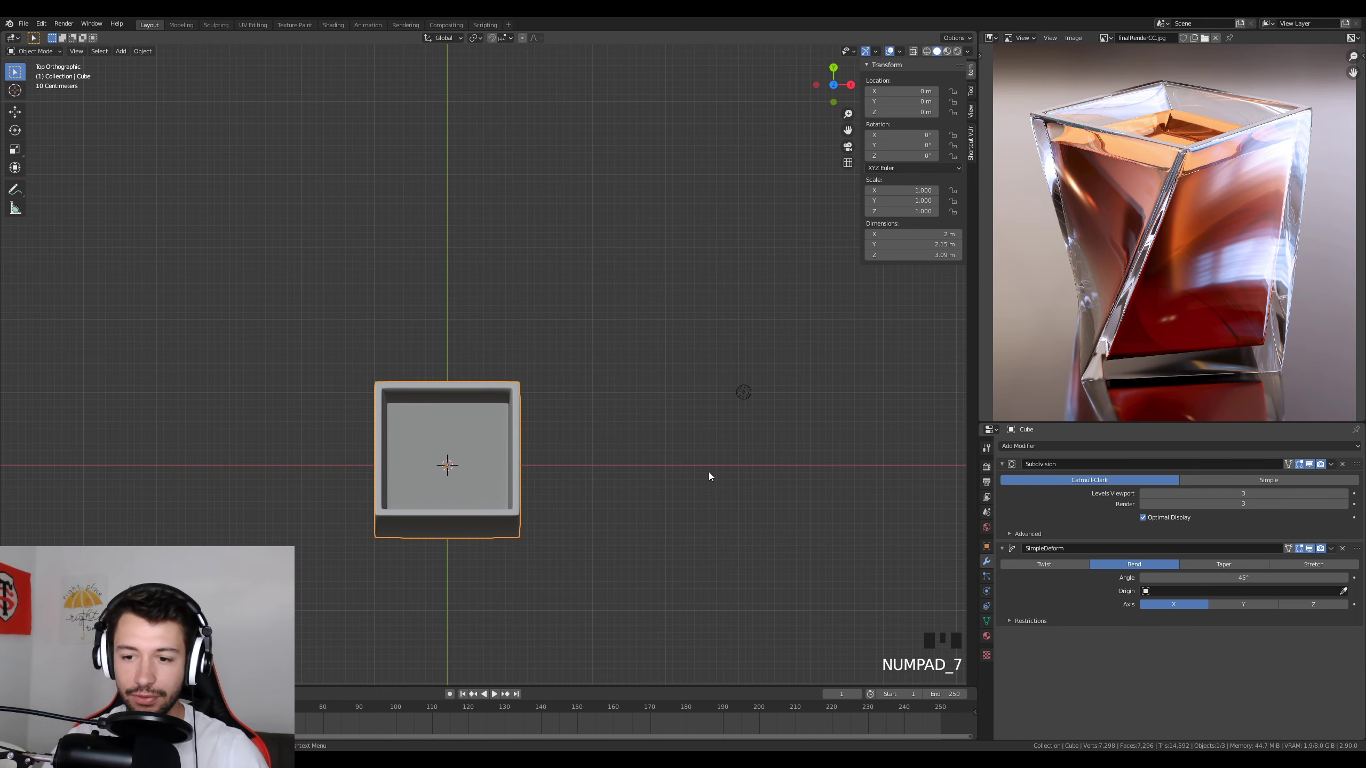
{"action": "left_click", "coordinate": [1245, 577]}
{"action": "type", "text": "36"}
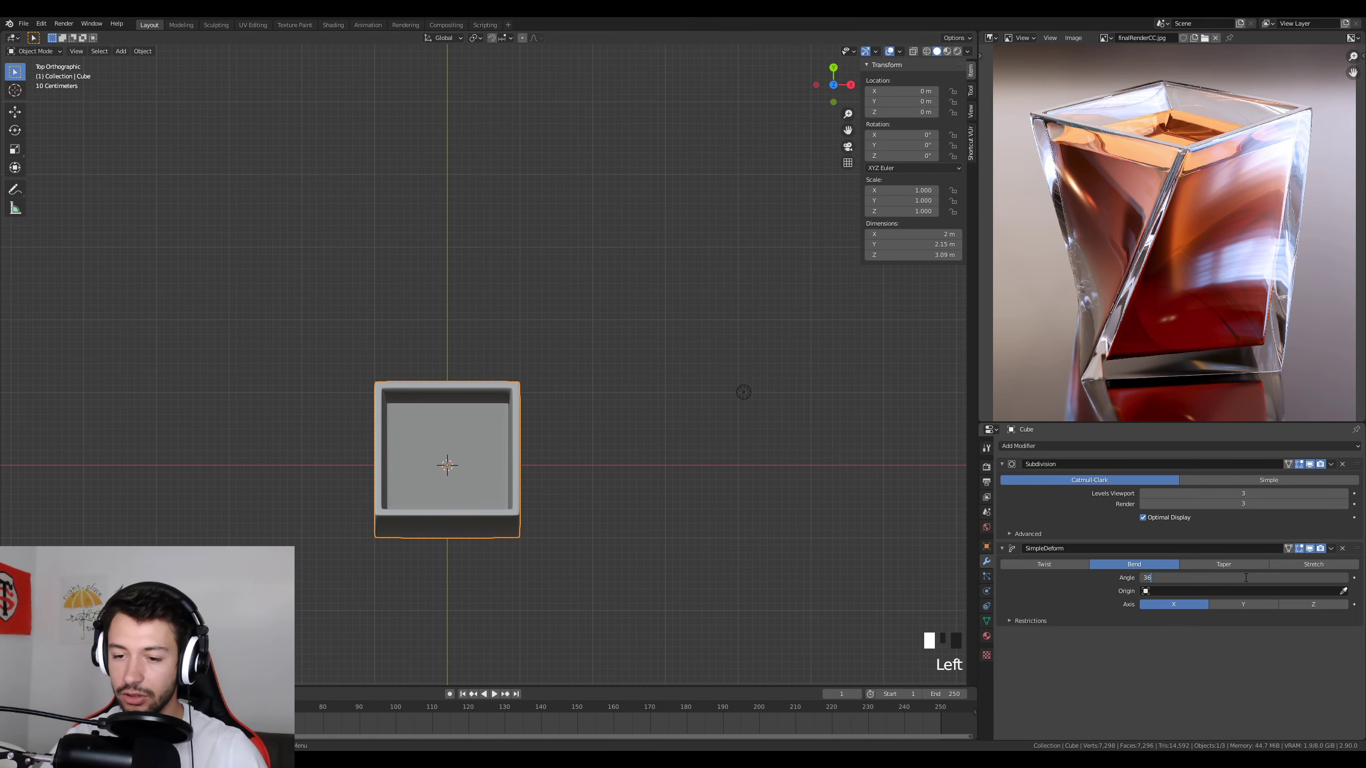
{"action": "type", "text": "0"}
{"action": "key", "text": "Return"}
{"action": "left_click", "coordinate": [1312, 604]}
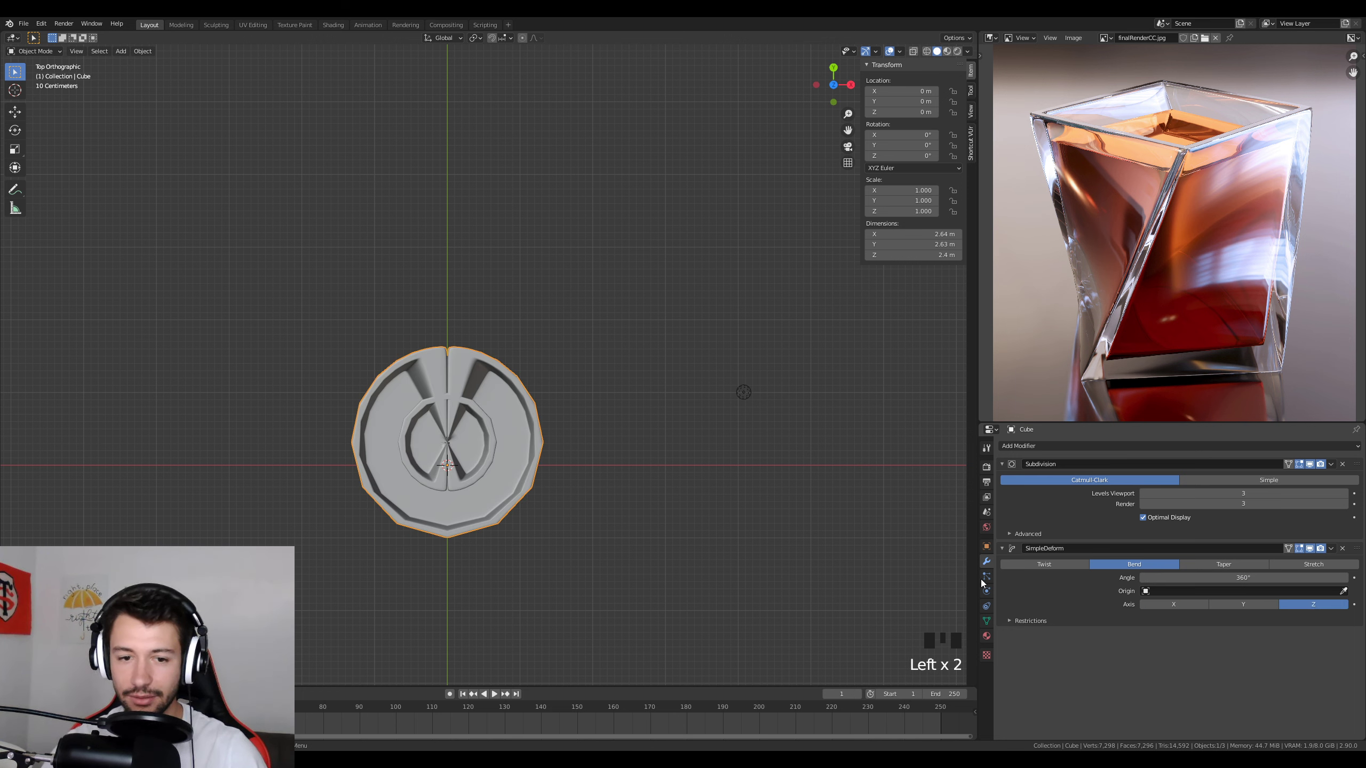
Add an Array modifier, place it above the Simple Deform modifier and set its count to 6.
{"action": "left_click", "coordinate": [1037, 446]}
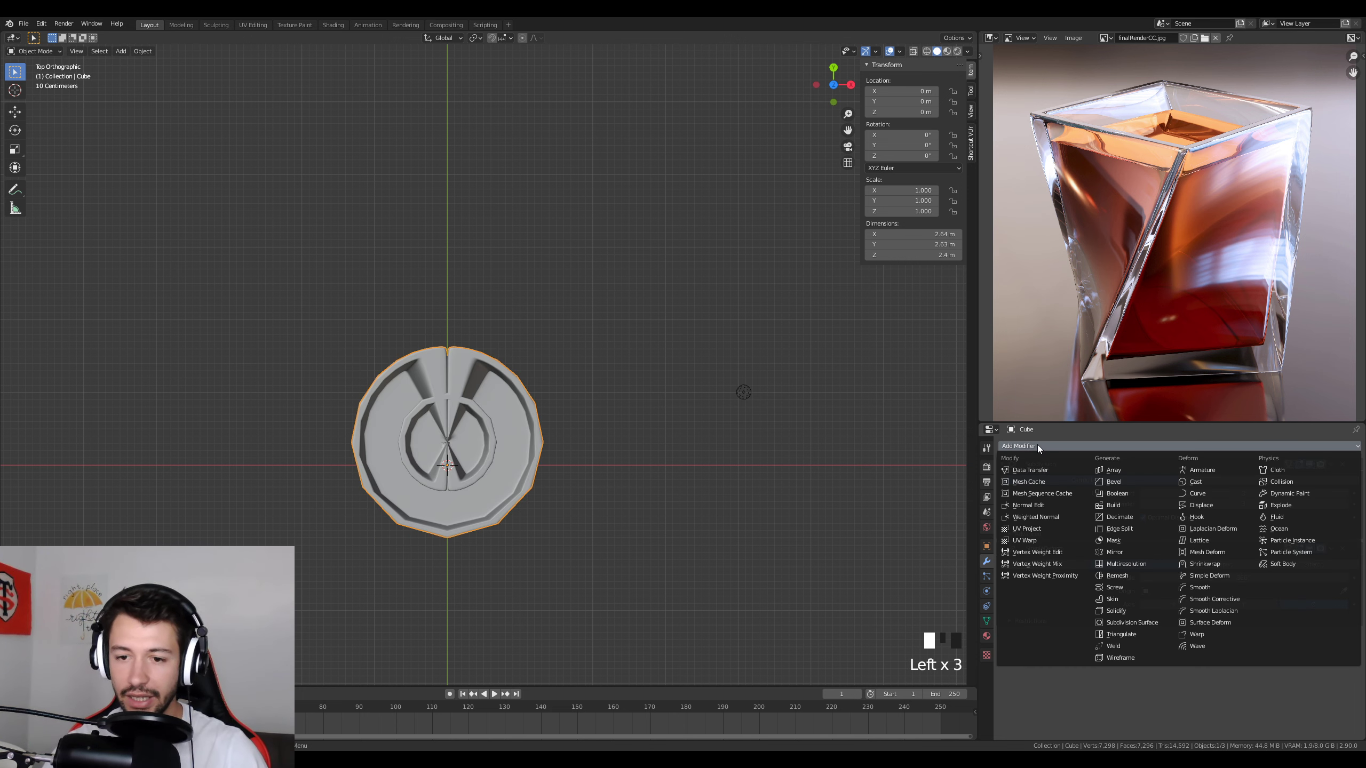
{"action": "left_click", "coordinate": [1109, 471]}
{"action": "scroll", "coordinate": [1098, 665], "scroll_direction": "down", "scroll_amount": 2}
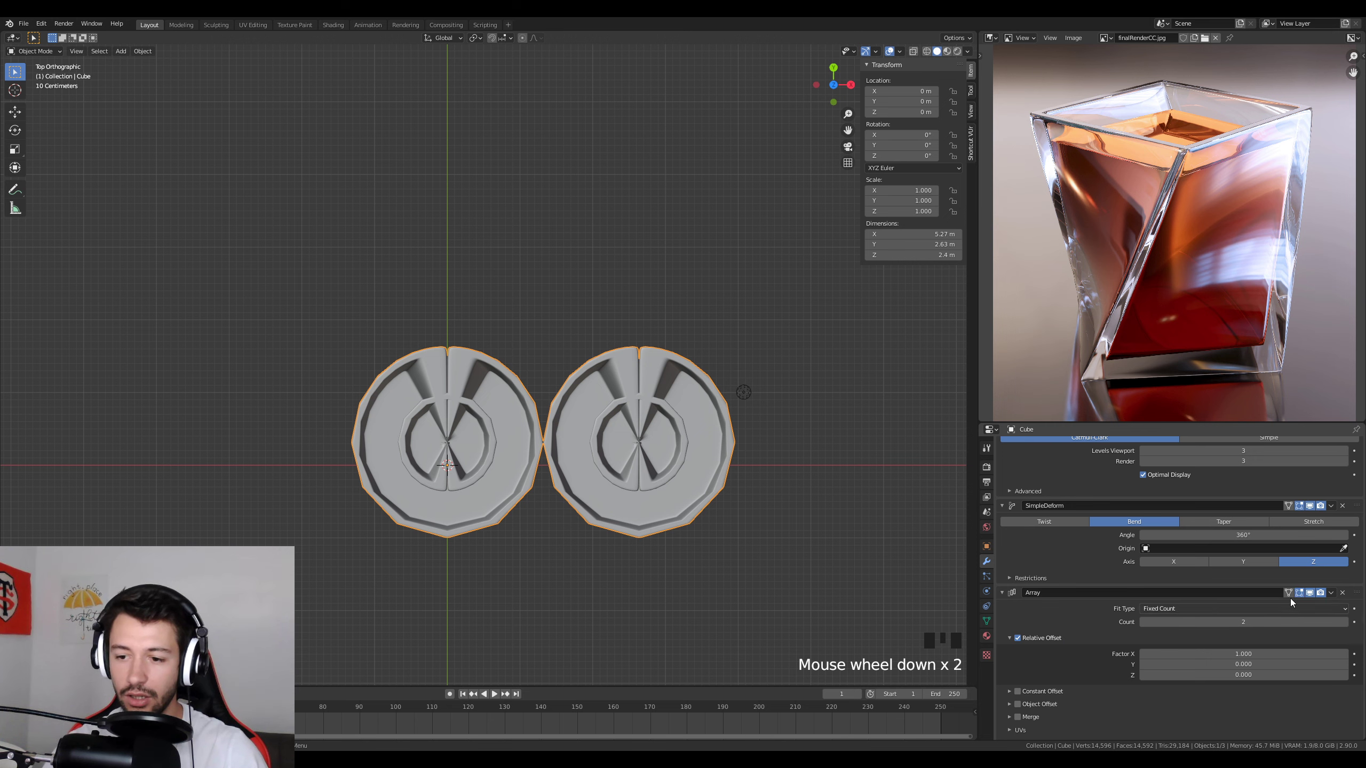
{"action": "left_click_drag", "start_coordinate": [1356, 595], "coordinate": [1353, 505]}
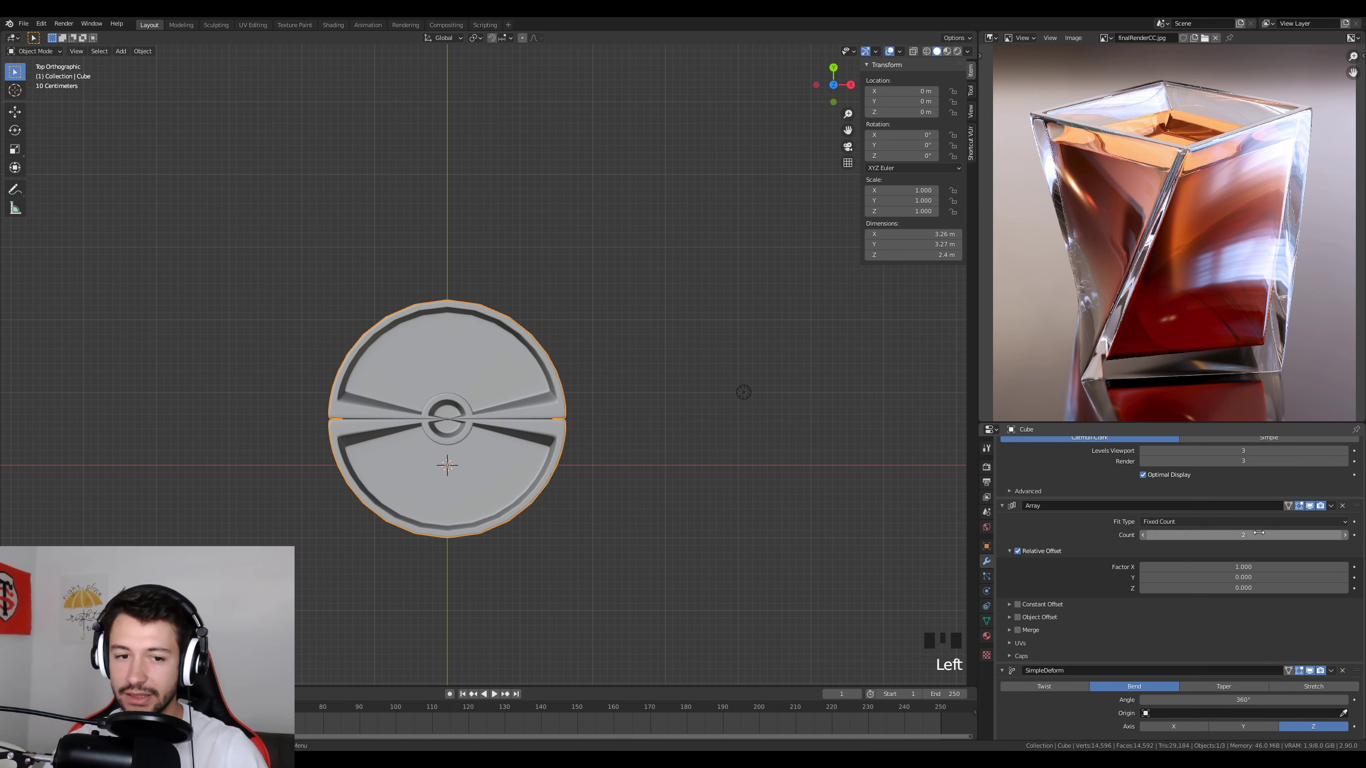
{"action": "left_click", "coordinate": [1258, 535]}
{"action": "type", "text": "6"}
{"action": "key", "text": "Return"}
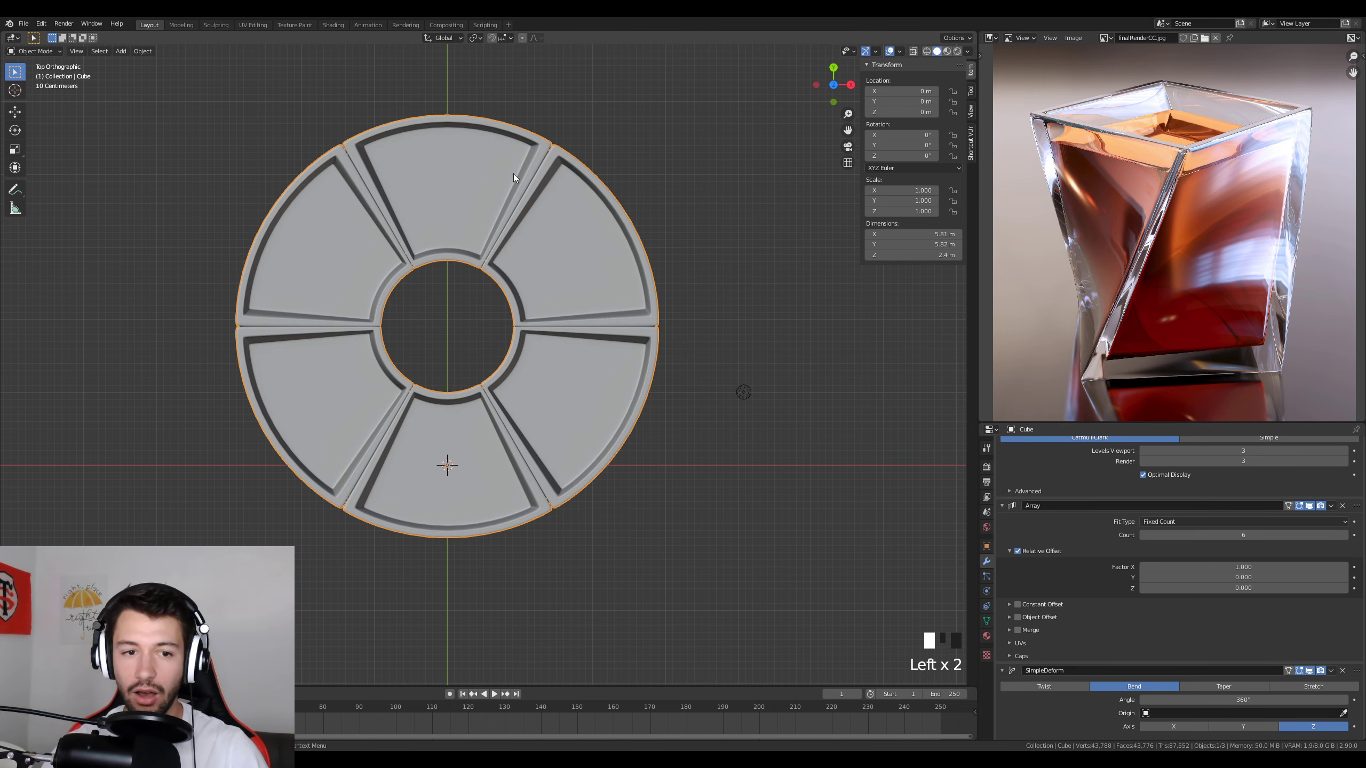
Raise the Array count to 12 to try a larger ring of glasses, and remove the Array modifier.
{"action": "middle_click_drag", "start_coordinate": [513, 173], "coordinate": [529, 372]}
{"action": "scroll", "coordinate": [593, 318], "scroll_direction": "up", "scroll_amount": 2}
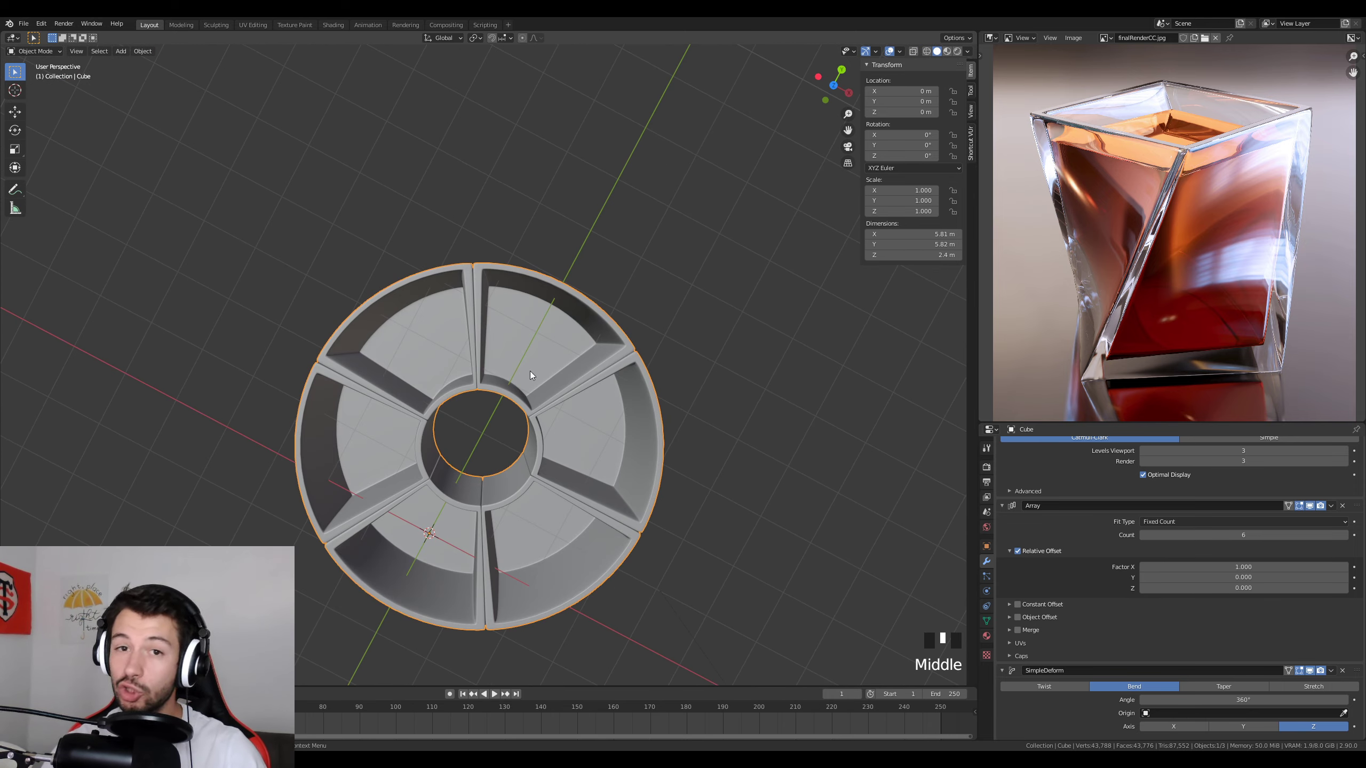
{"action": "middle_click_drag", "start_coordinate": [602, 545], "coordinate": [395, 562]}
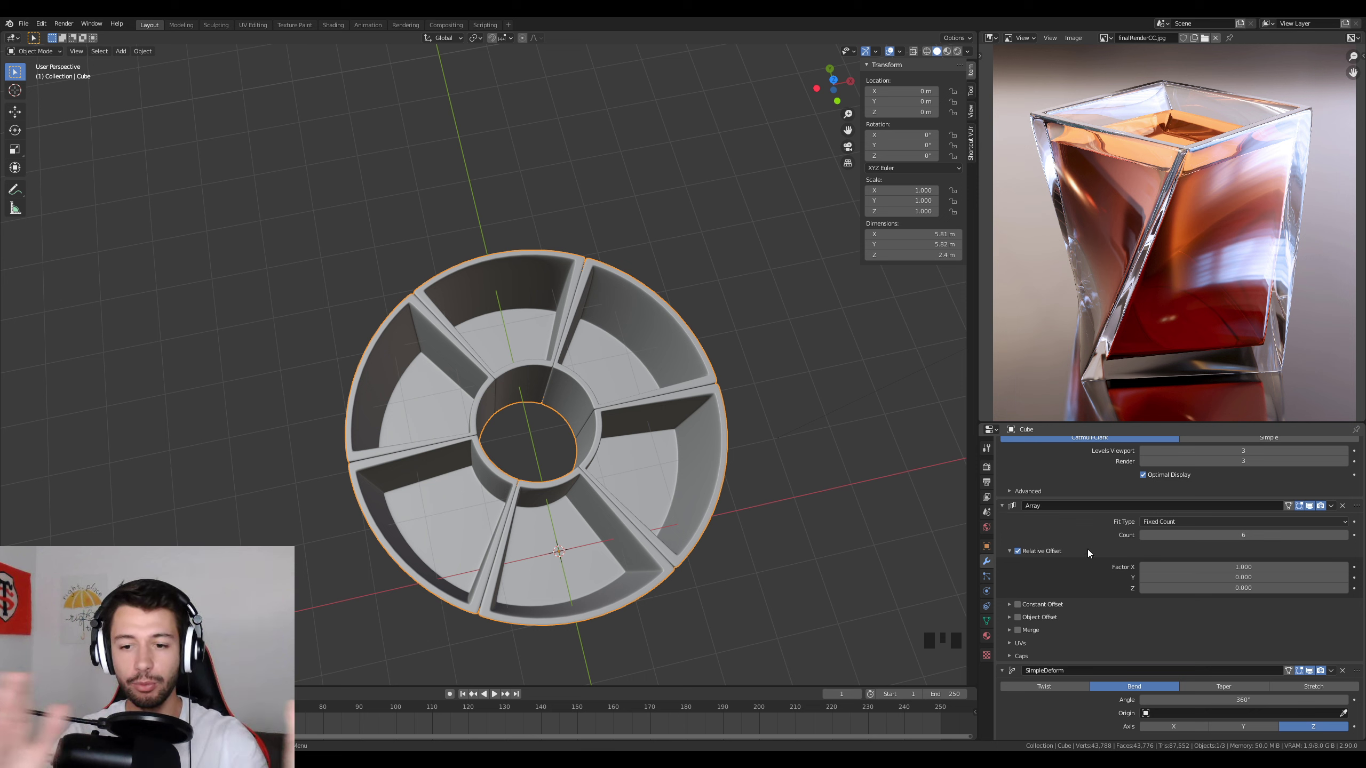
{"action": "left_click", "coordinate": [1344, 534]}
{"action": "left_click", "coordinate": [1344, 535]}
{"action": "left_click", "coordinate": [1345, 535]}
{"action": "left_click", "coordinate": [1344, 535]}
{"action": "left_click", "coordinate": [1345, 534]}
{"action": "left_click", "coordinate": [1345, 535]}
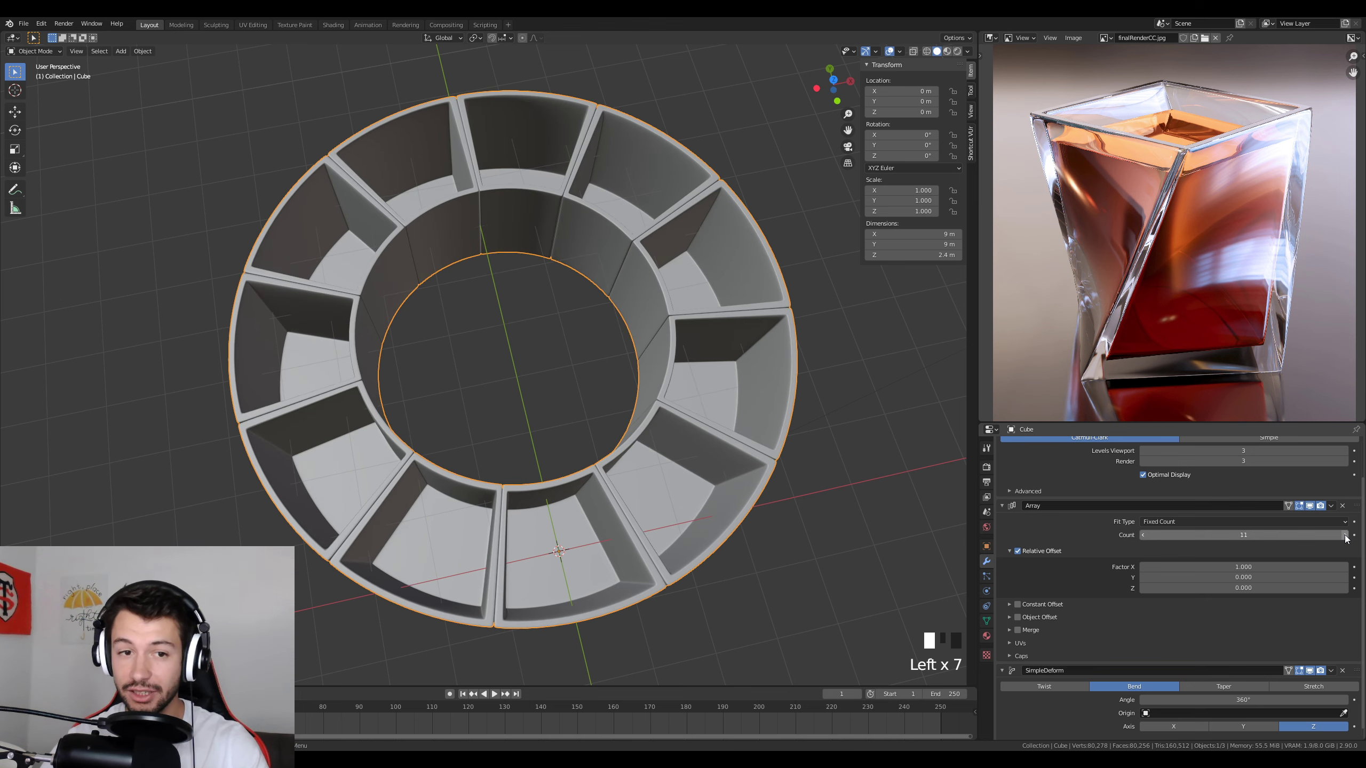
{"action": "left_click", "coordinate": [1345, 535]}
{"action": "scroll", "coordinate": [1118, 661], "scroll_direction": "down", "scroll_amount": 3}
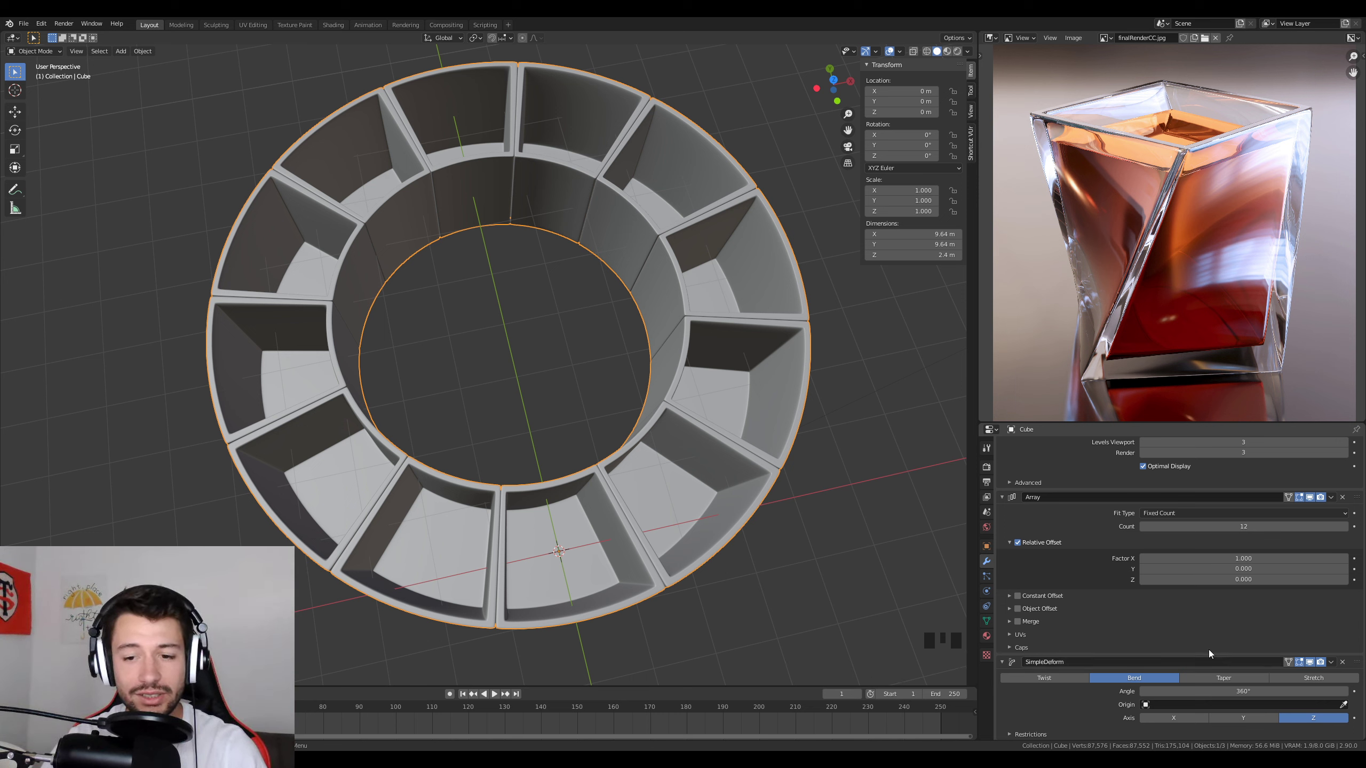
{"action": "left_click", "coordinate": [1343, 498]}
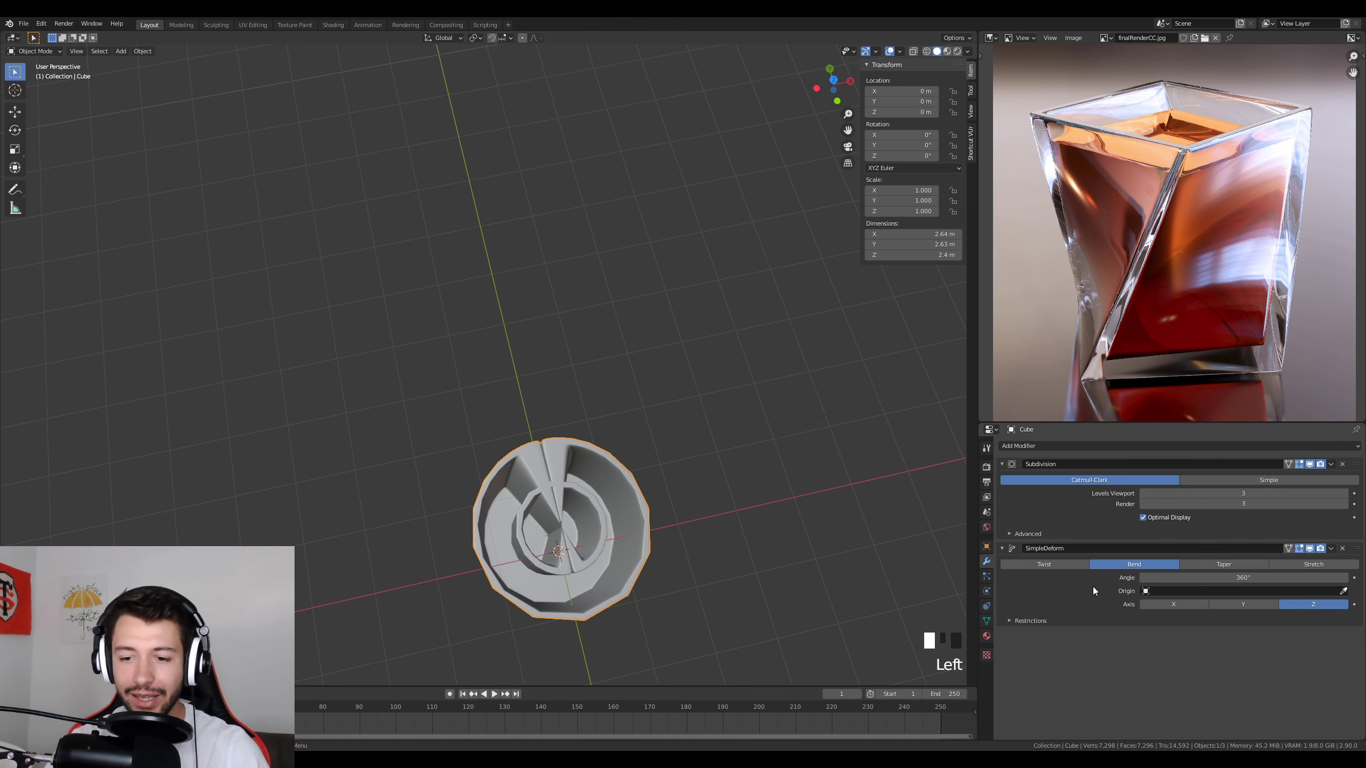
Switch the Simple Deform modifier to Twist and set its angle to 45°.
{"action": "left_click", "coordinate": [1046, 564]}
{"action": "middle_click_drag", "start_coordinate": [606, 604], "coordinate": [731, 512]}
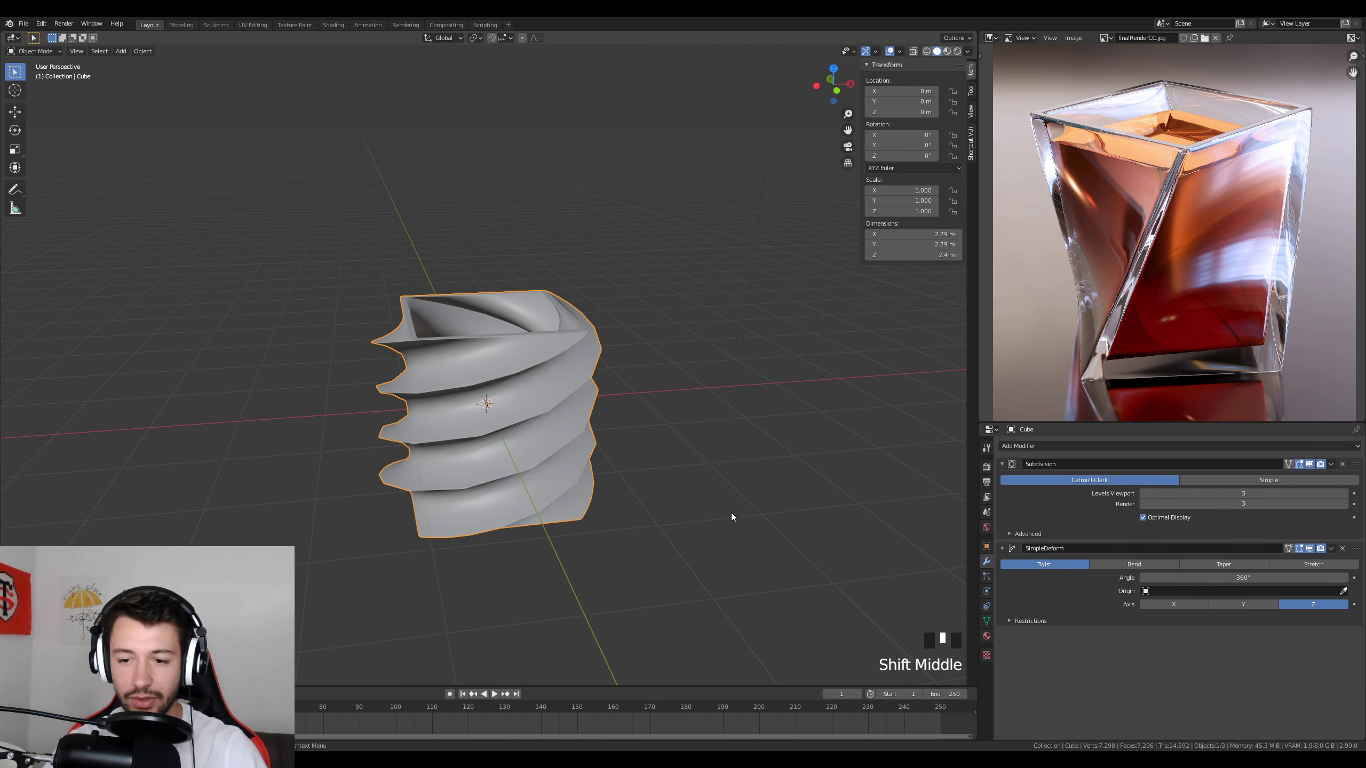
{"action": "left_click", "coordinate": [1242, 578]}
{"action": "type", "text": "45"}
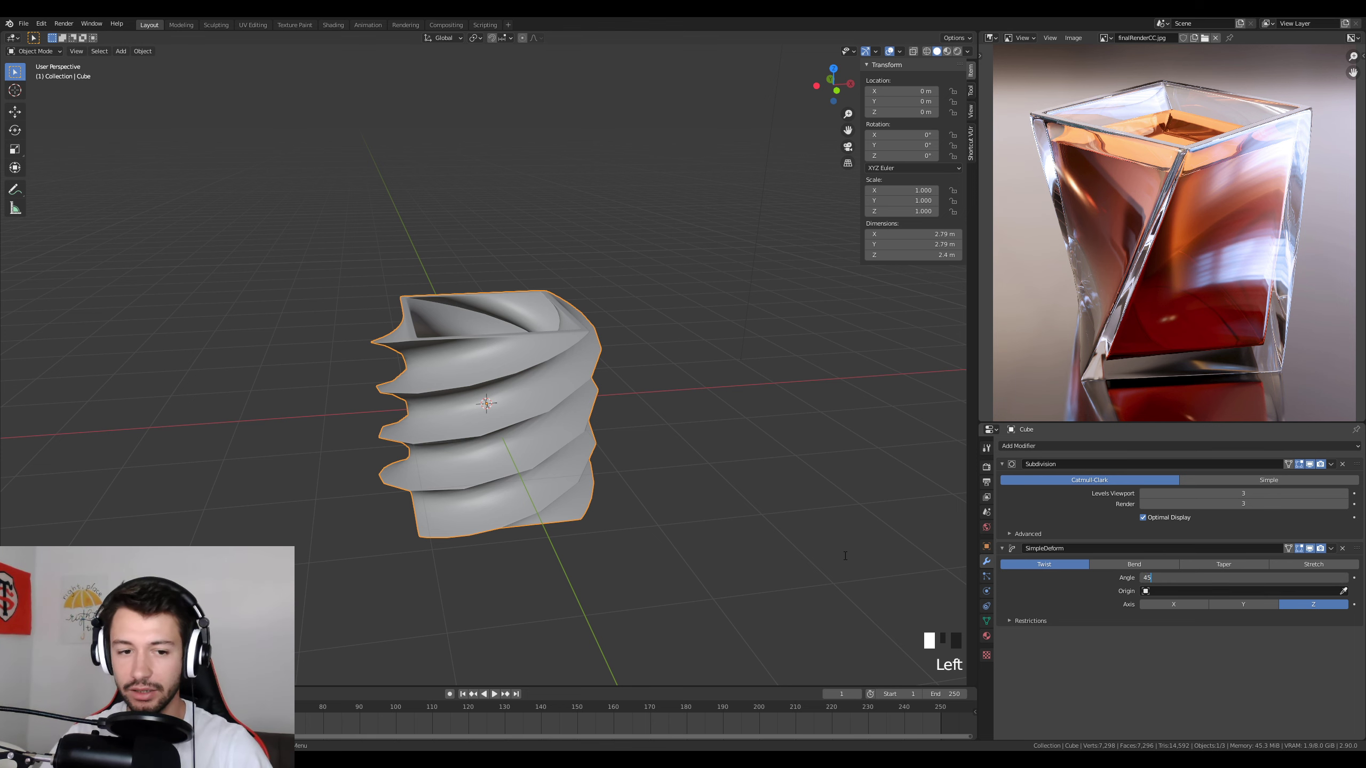
{"action": "key", "text": "Return"}
{"action": "middle_click_drag", "start_coordinate": [244, 427], "coordinate": [506, 456]}
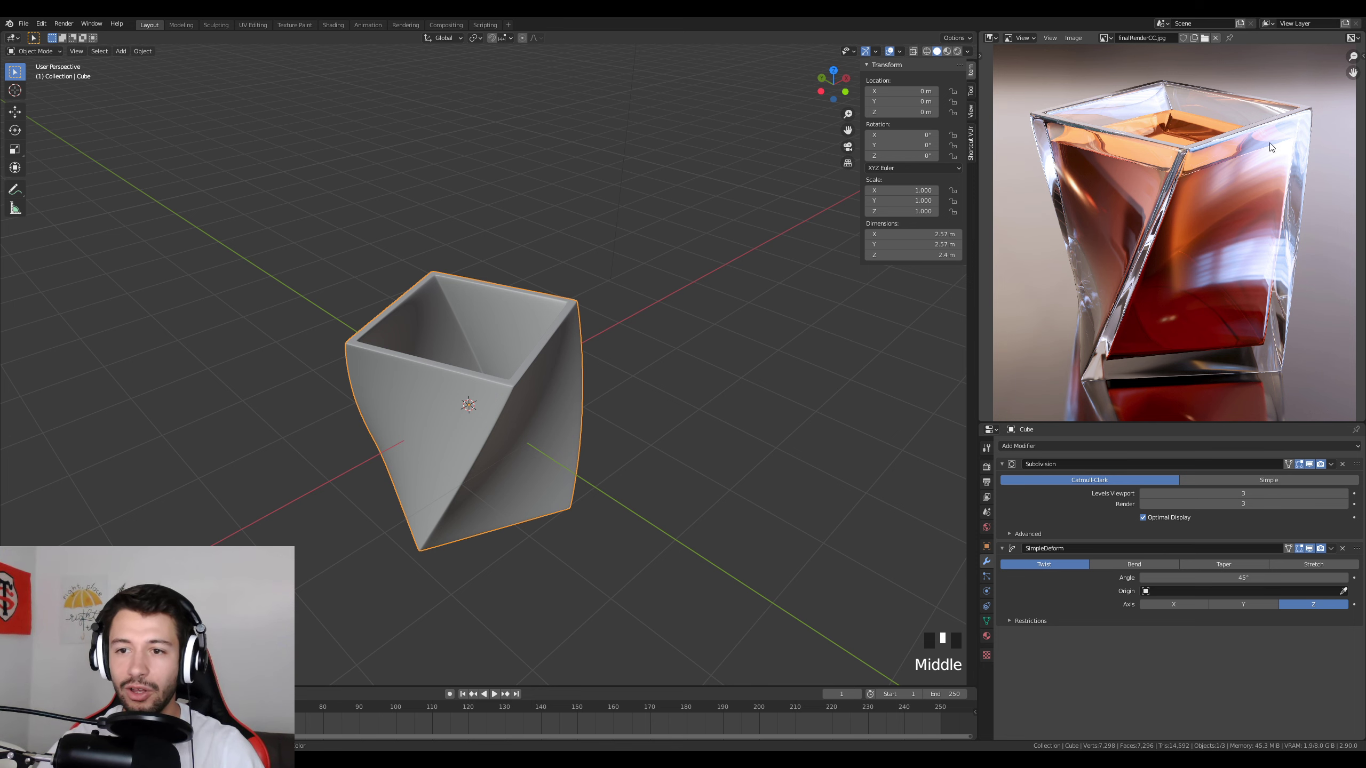
{"action": "middle_click_drag", "start_coordinate": [713, 296], "coordinate": [587, 338]}
Save the project in the whiskey folder as tutoVerreWhiblend.blend.
{"action": "key", "text": "ctrl+s"}
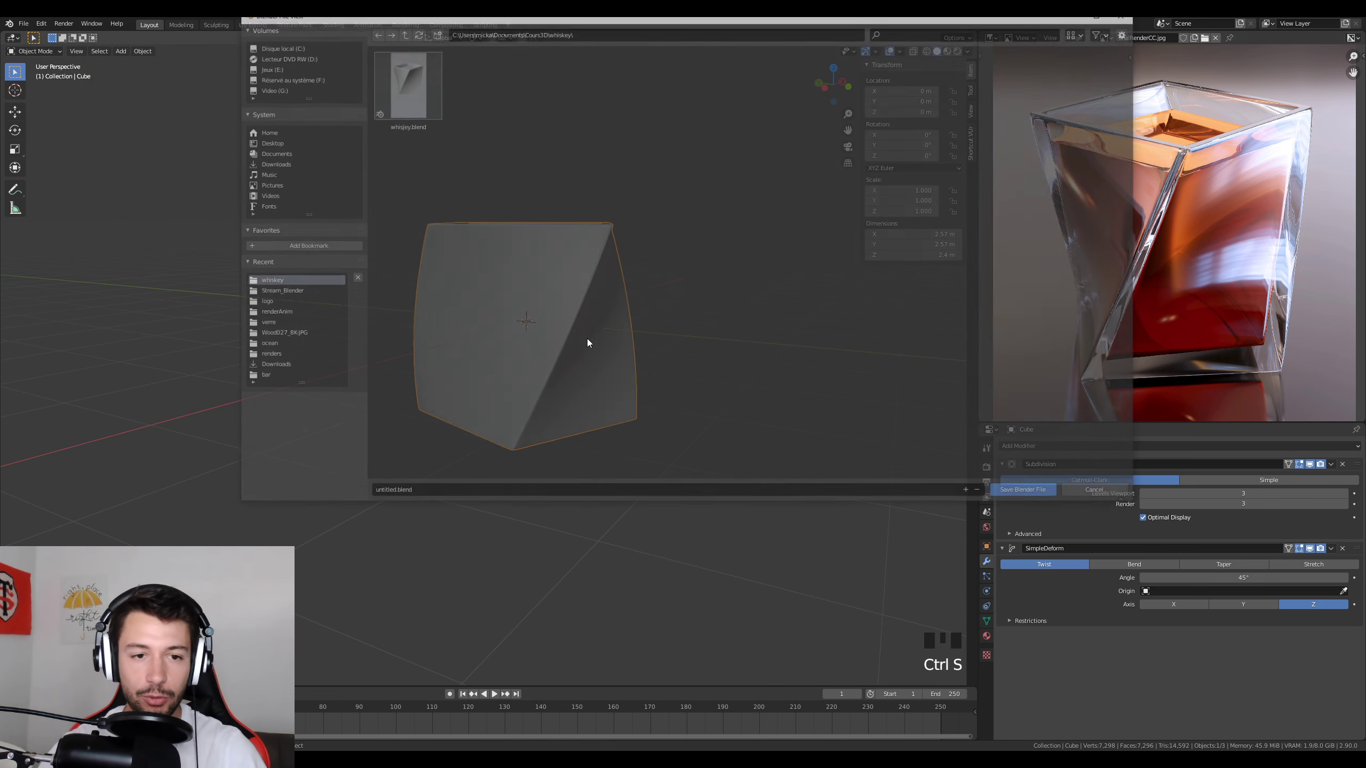
{"action": "left_click", "coordinate": [384, 494]}
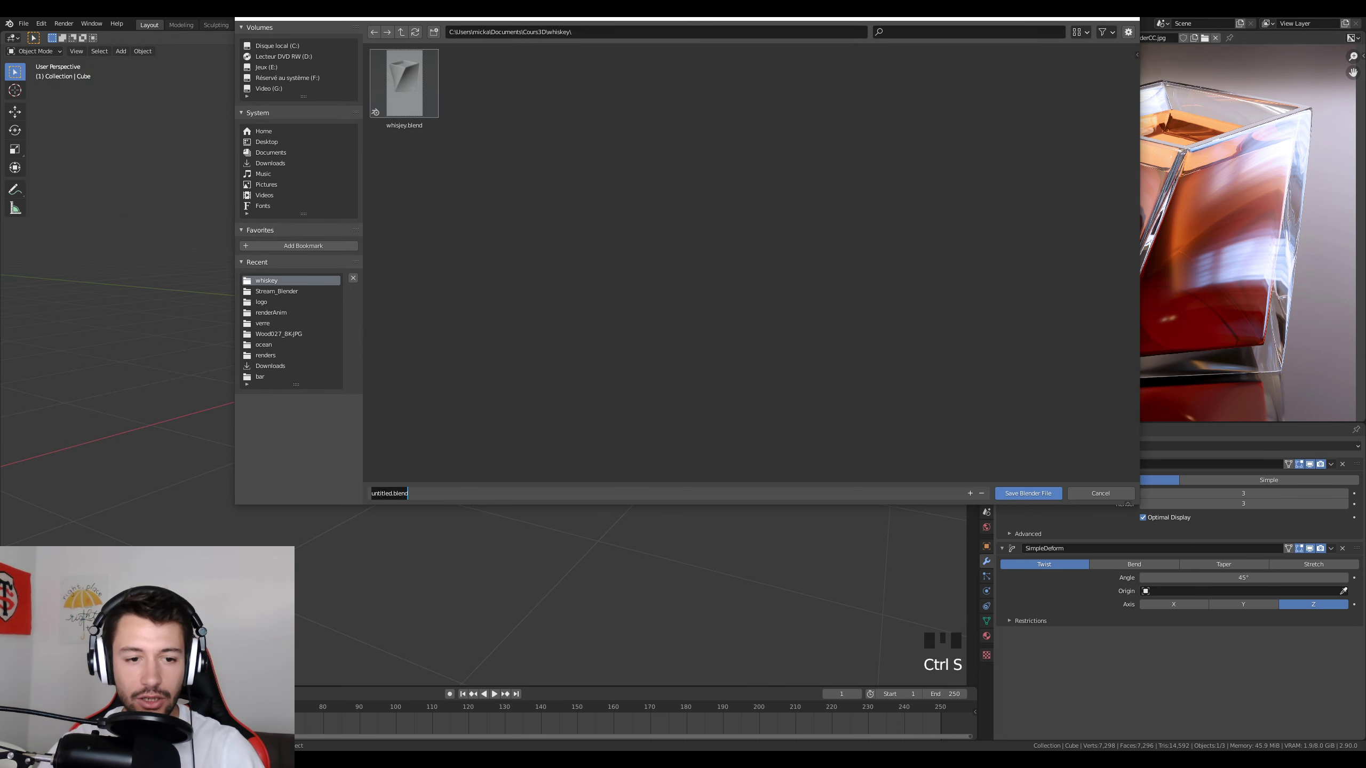
{"action": "double_click", "coordinate": [382, 494]}
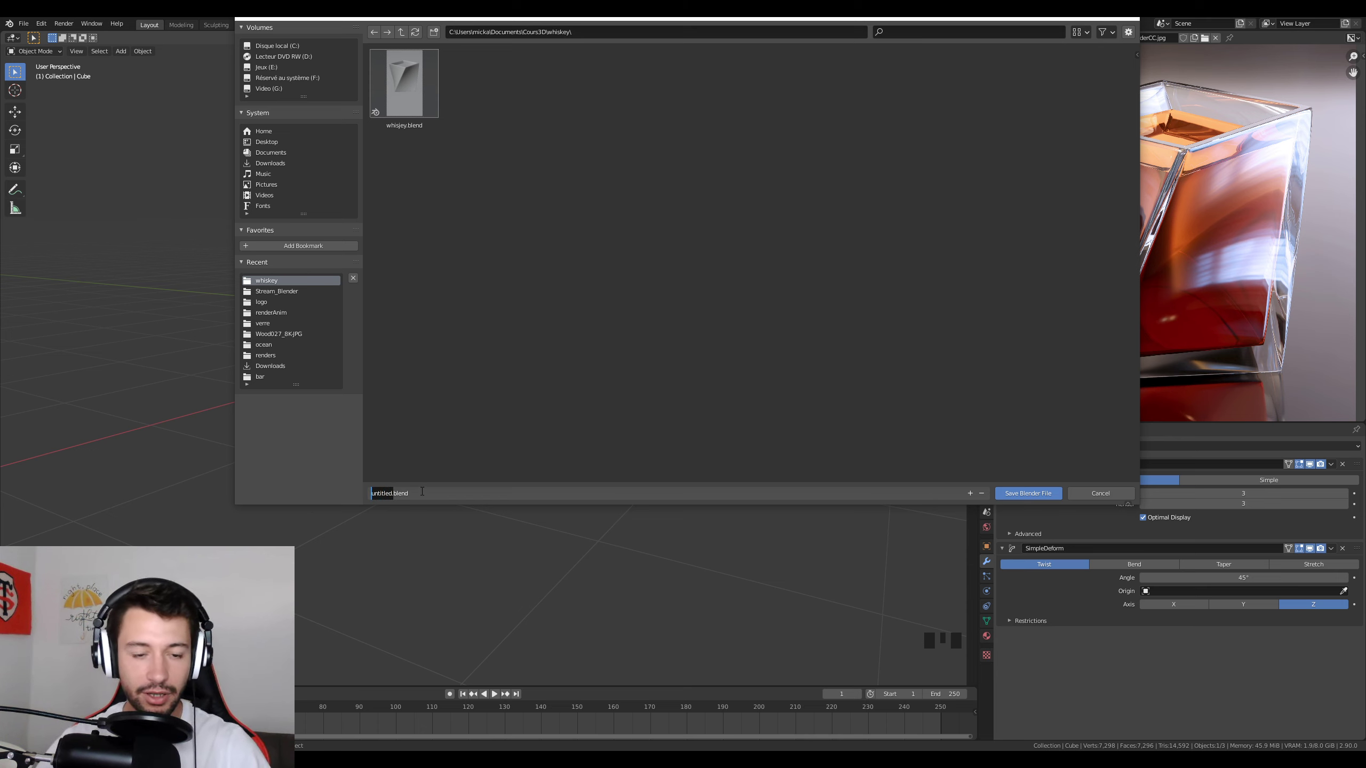
{"action": "type", "text": "tutoVerreWhi"}
{"action": "key", "text": "Return"}
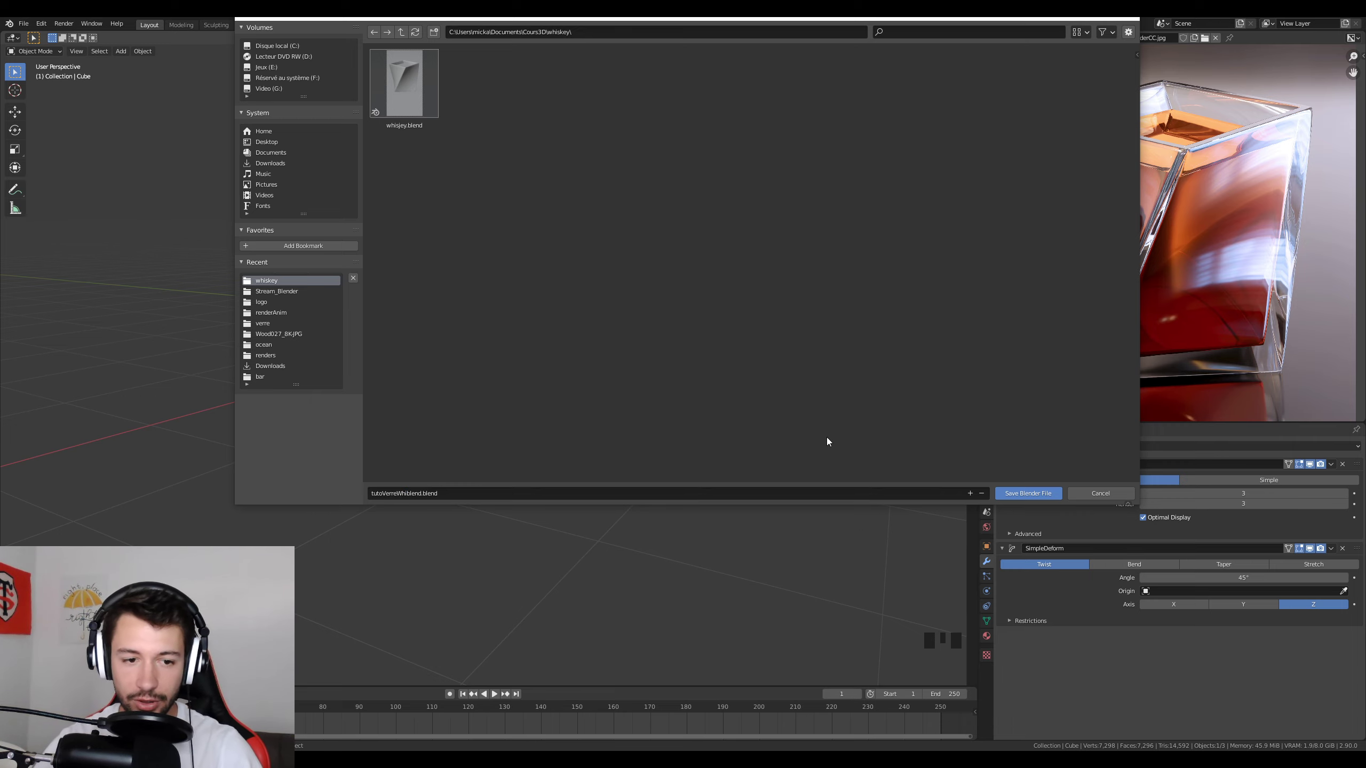
{"action": "left_click", "coordinate": [1028, 496]}
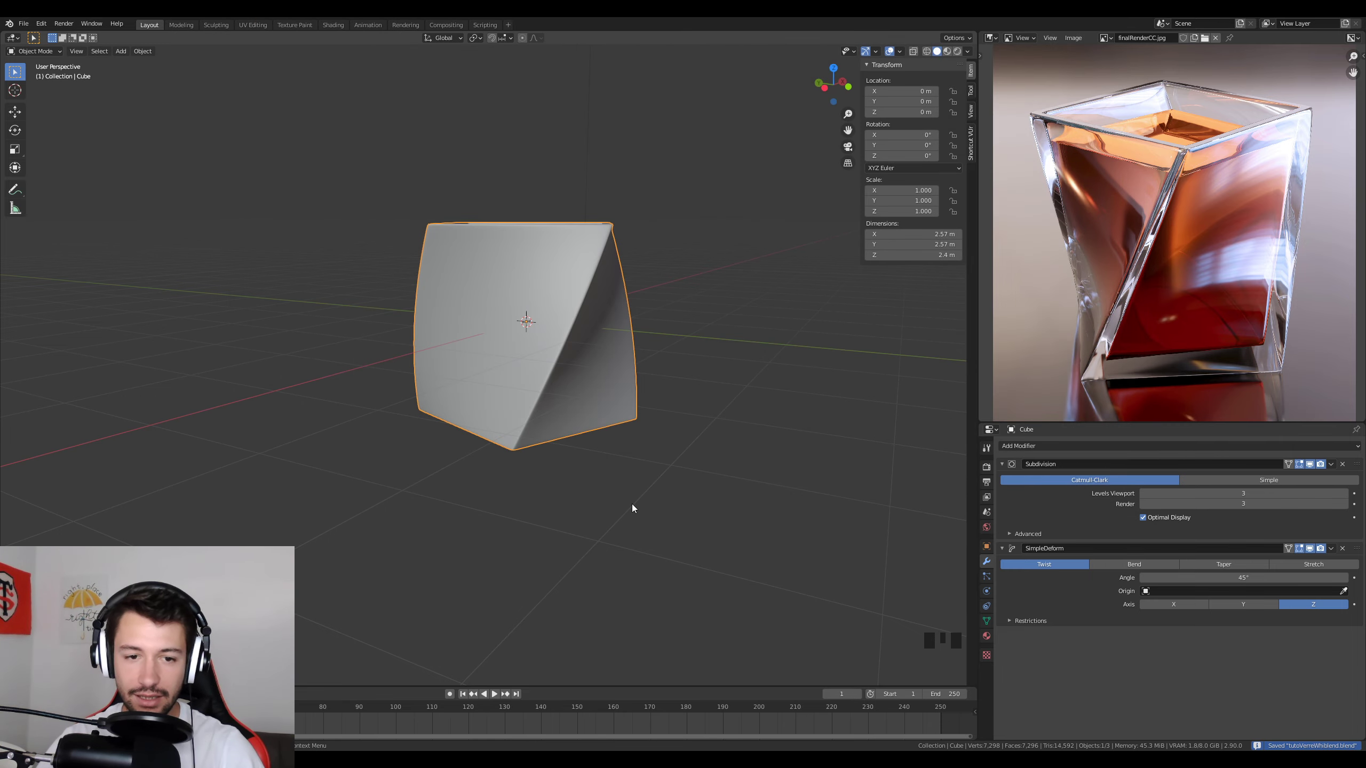
Examine the twisted glass from above and from the front, and check the Simple Deform restrictions.
{"action": "middle_click_drag", "start_coordinate": [632, 504], "coordinate": [589, 404]}
{"action": "scroll", "coordinate": [593, 476], "scroll_direction": "up", "scroll_amount": 2, "text": "shift"}
{"action": "middle_click_drag", "start_coordinate": [594, 477], "coordinate": [642, 402]}
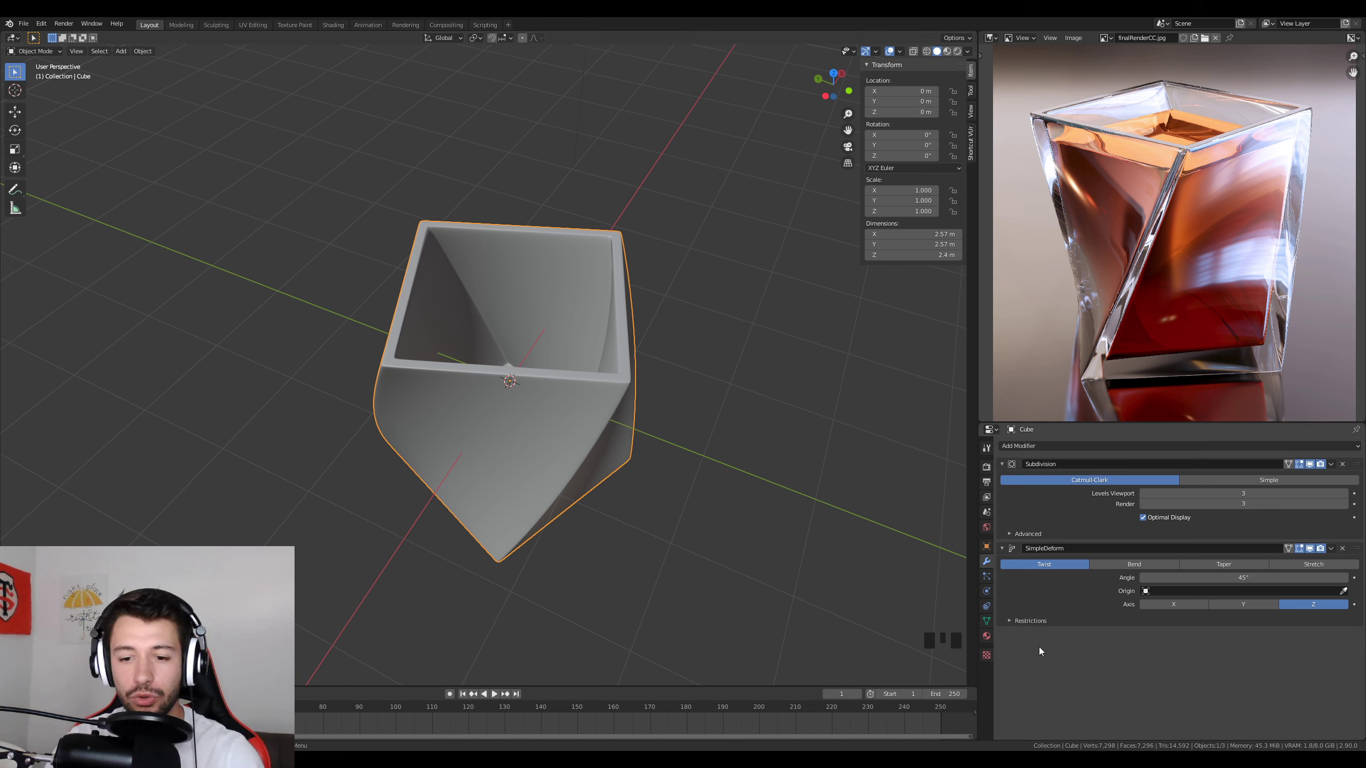
{"action": "left_click", "coordinate": [1008, 622]}
{"action": "left_click", "coordinate": [1010, 622]}
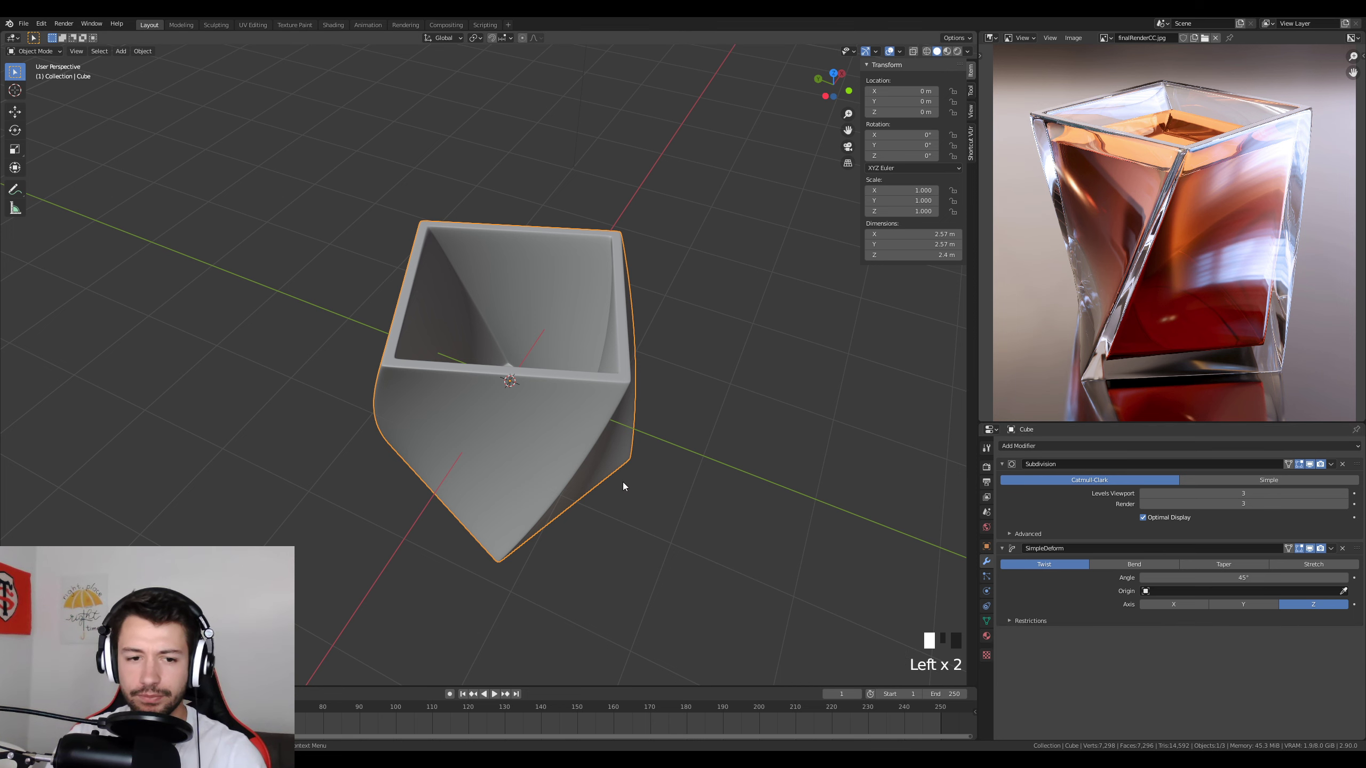
{"action": "middle_click_drag", "start_coordinate": [625, 483], "coordinate": [651, 350]}
{"action": "key", "text": "KP_1"}
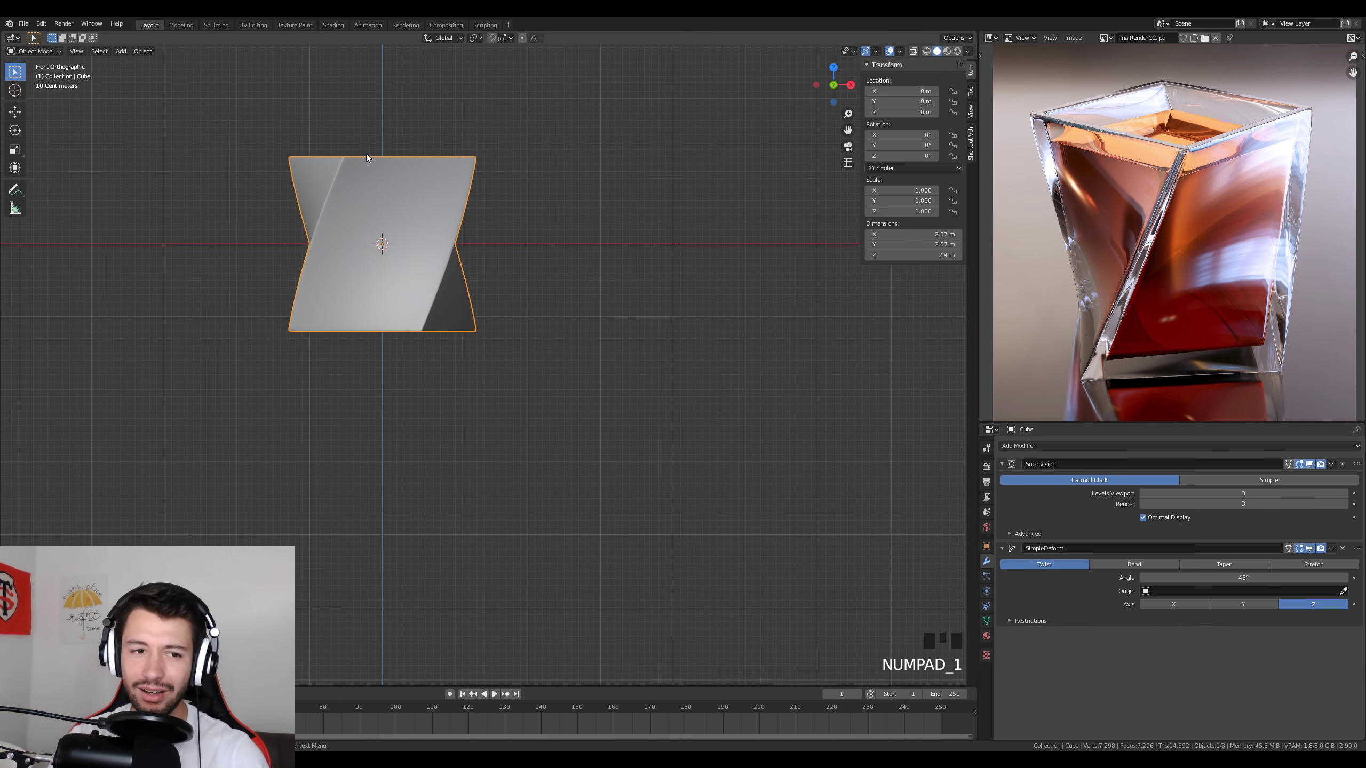
{"action": "middle_click_drag", "start_coordinate": [474, 251], "coordinate": [455, 340]}
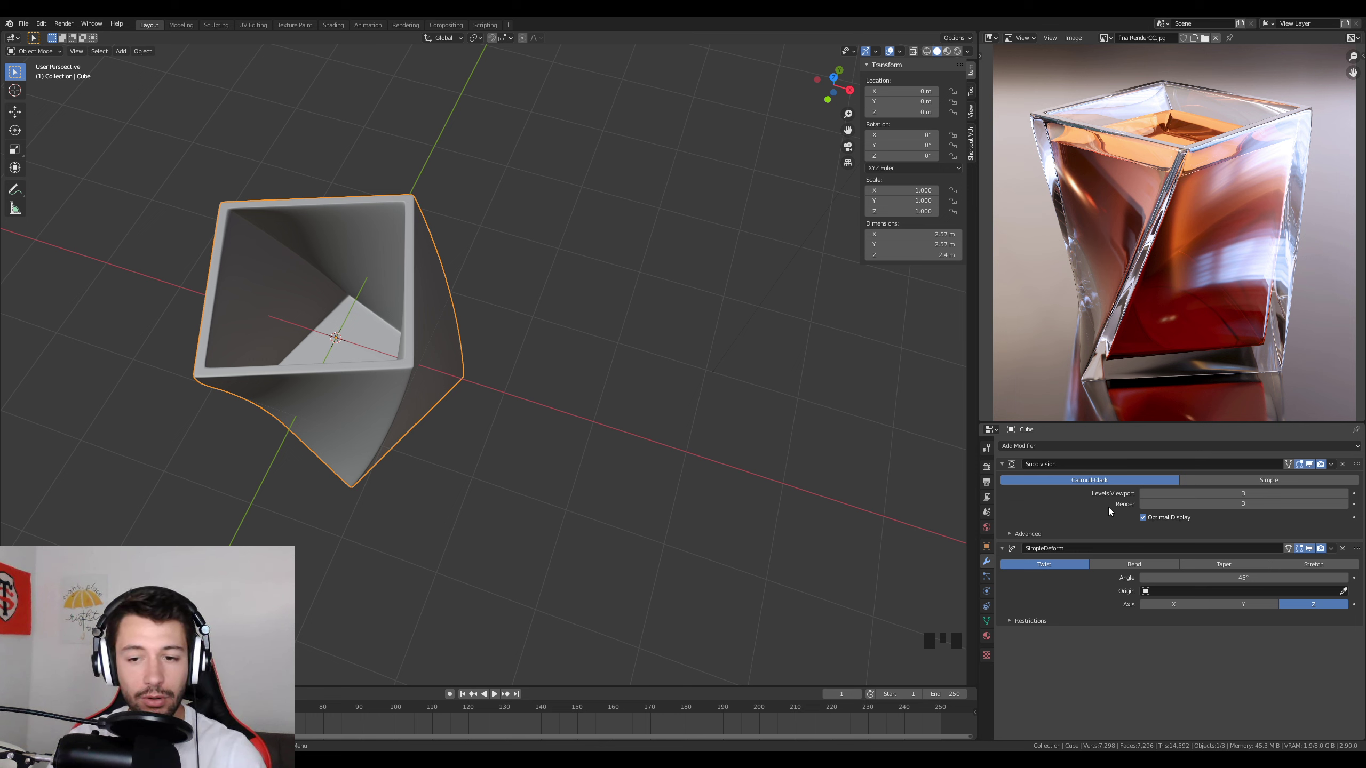
Apply the Subdivision and Simple Deform modifiers to the glass and inspect its resulting mesh in Edit Mode.
{"action": "key", "text": "ctrl+a"}
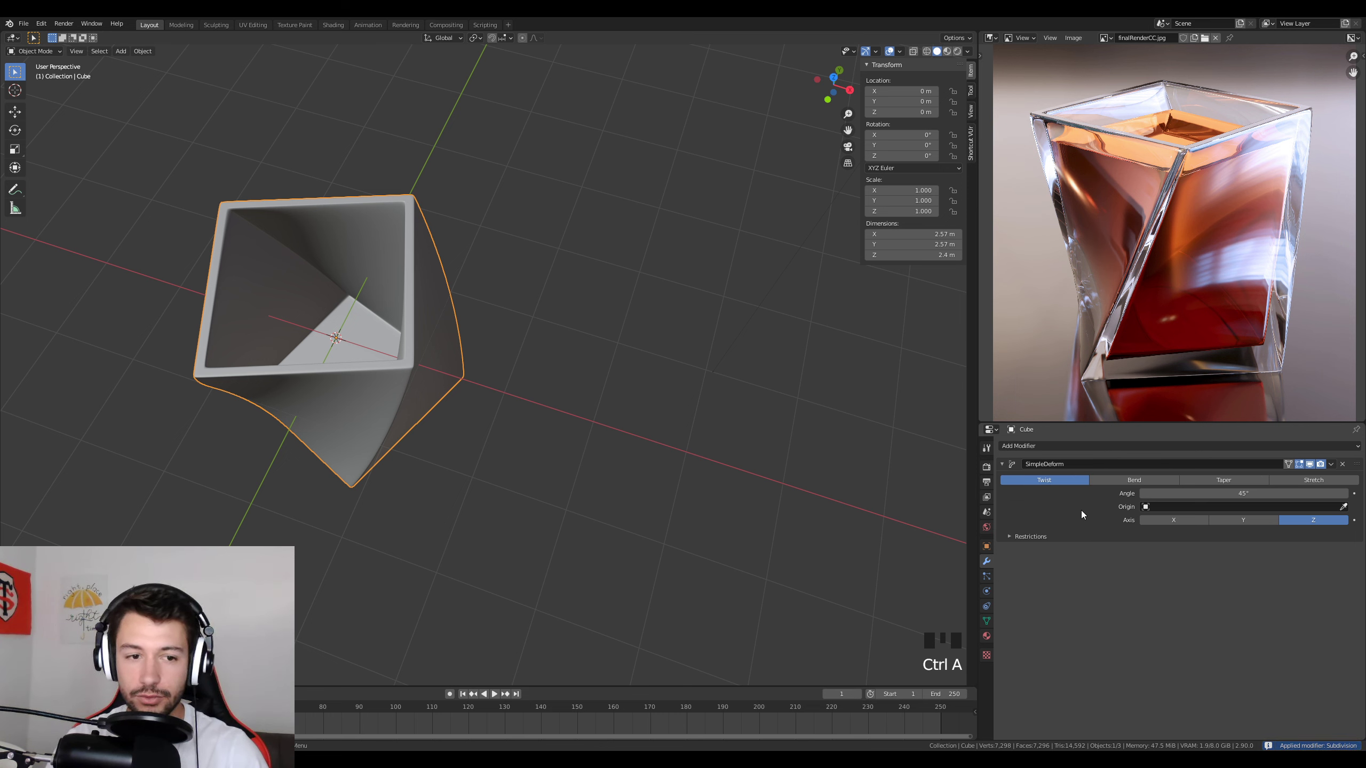
{"action": "key", "text": "ctrl+a"}
{"action": "key", "text": "Tab"}
{"action": "middle_click_drag", "start_coordinate": [380, 446], "coordinate": [515, 516]}
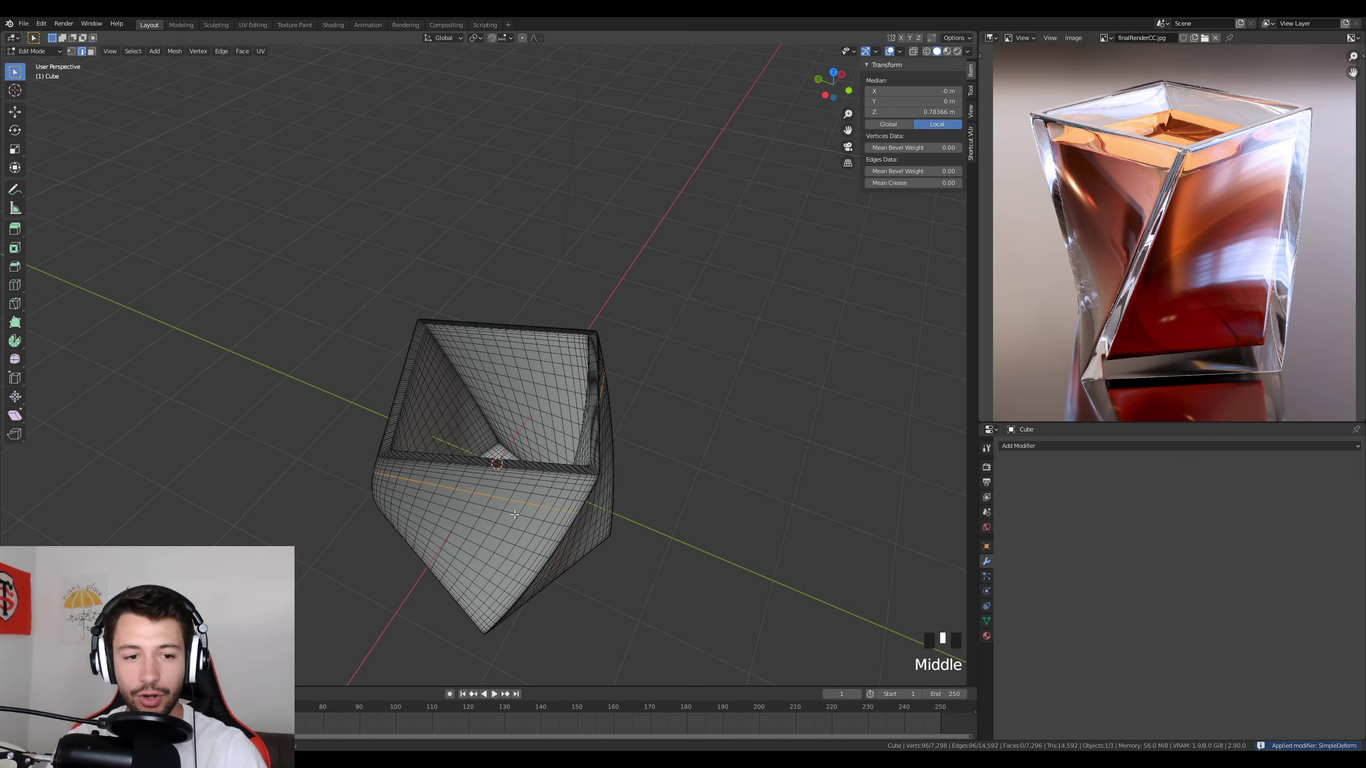
{"action": "middle_click_drag", "start_coordinate": [514, 458], "coordinate": [575, 477]}
{"action": "scroll", "coordinate": [575, 486], "scroll_direction": "up", "scroll_amount": 3}
{"action": "scroll", "coordinate": [575, 486], "scroll_direction": "up", "scroll_amount": 2}
{"action": "scroll", "coordinate": [568, 484], "scroll_direction": "down", "scroll_amount": 2}
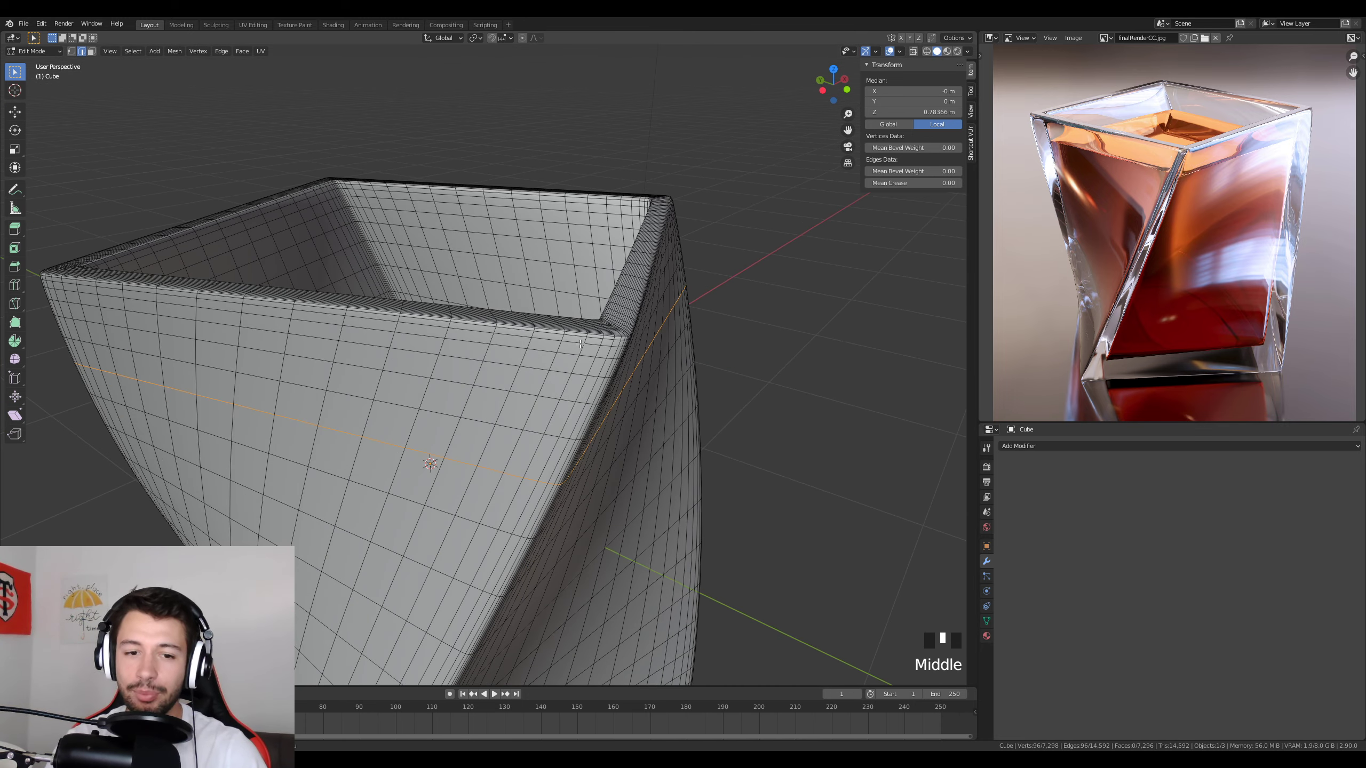
Select the four central faces of the glass's inner floor in face selection mode.
{"action": "middle_click_drag", "start_coordinate": [615, 419], "coordinate": [615, 455]}
{"action": "middle_click_drag", "start_coordinate": [468, 608], "coordinate": [501, 439], "text": "shift"}
{"action": "key", "text": "KP_7"}
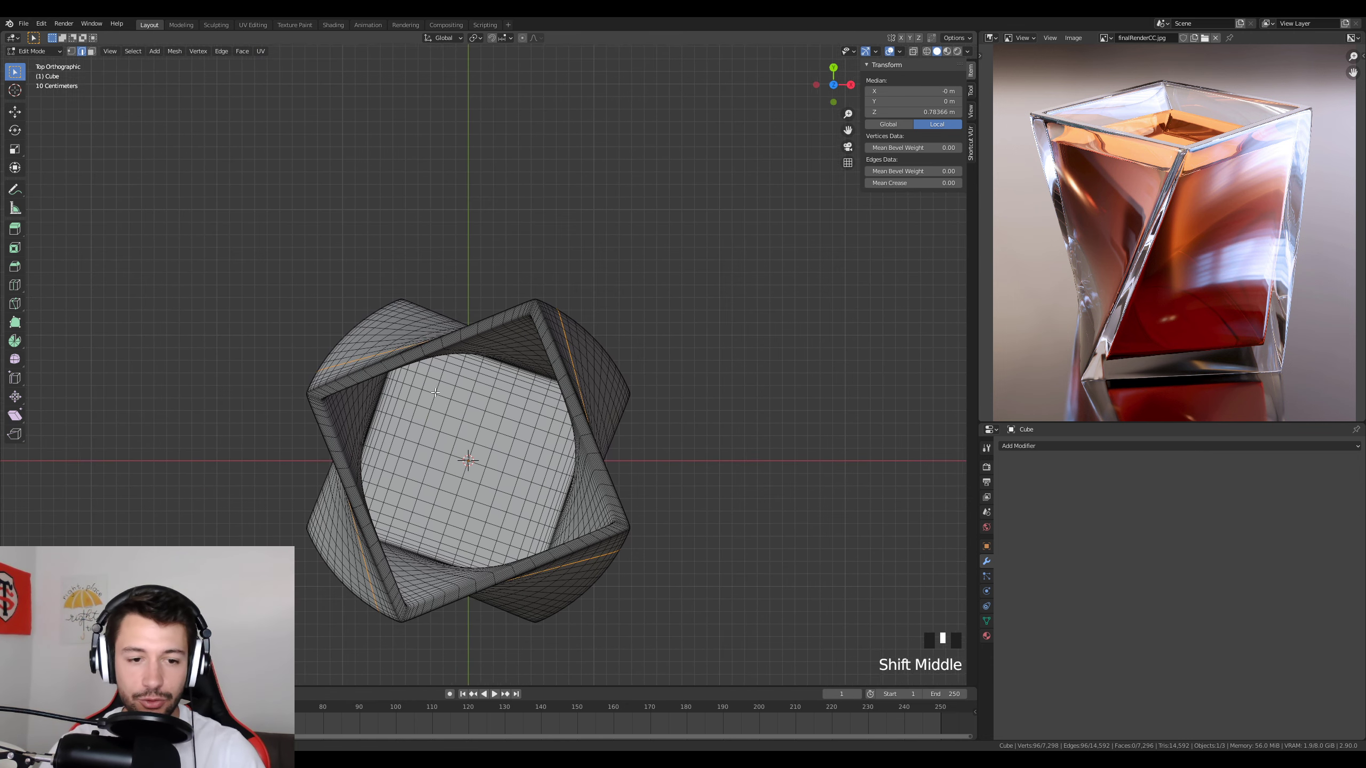
{"action": "left_click", "coordinate": [90, 52]}
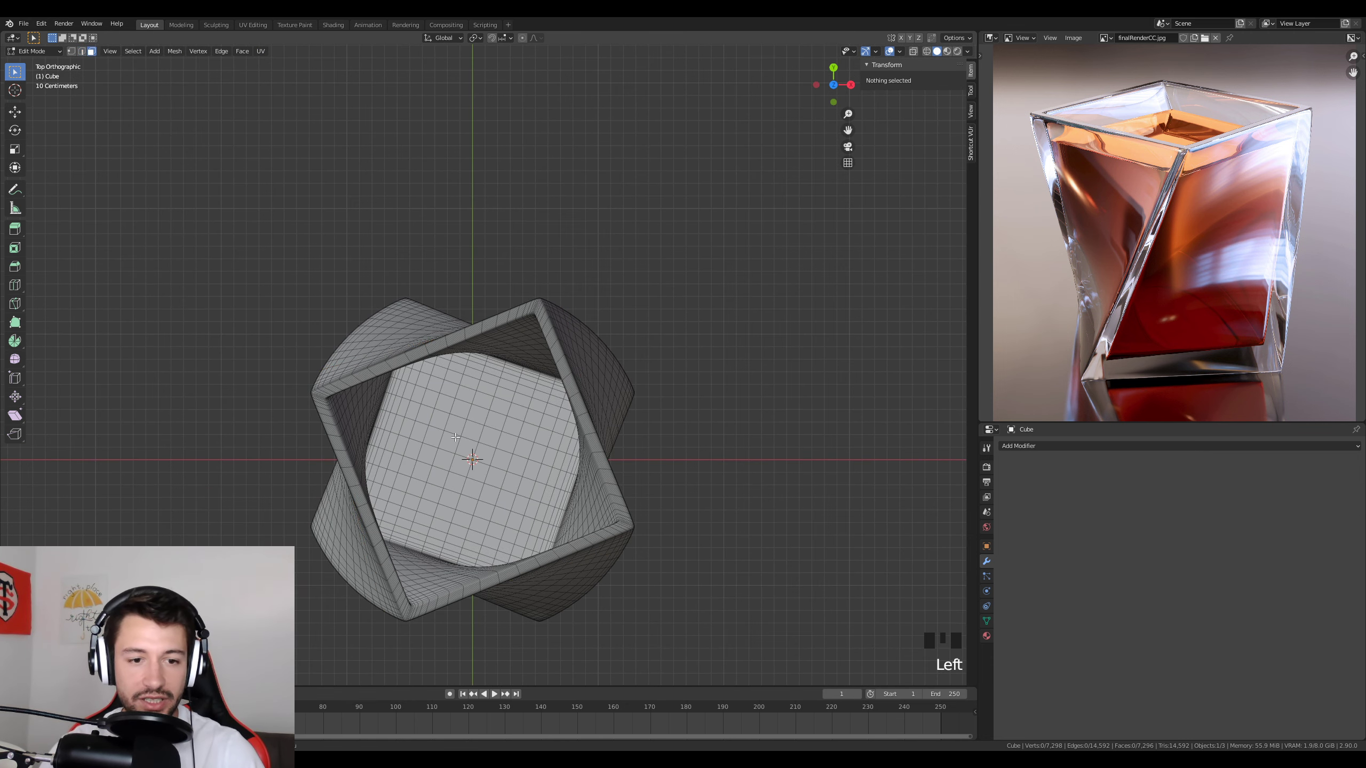
{"action": "left_click", "coordinate": [463, 465]}
{"action": "left_click", "coordinate": [464, 448], "text": "shift"}
{"action": "left_click", "coordinate": [484, 454], "text": "shift"}
{"action": "left_click", "coordinate": [481, 472], "text": "shift"}
{"action": "middle_click_drag", "start_coordinate": [486, 472], "coordinate": [489, 429]}
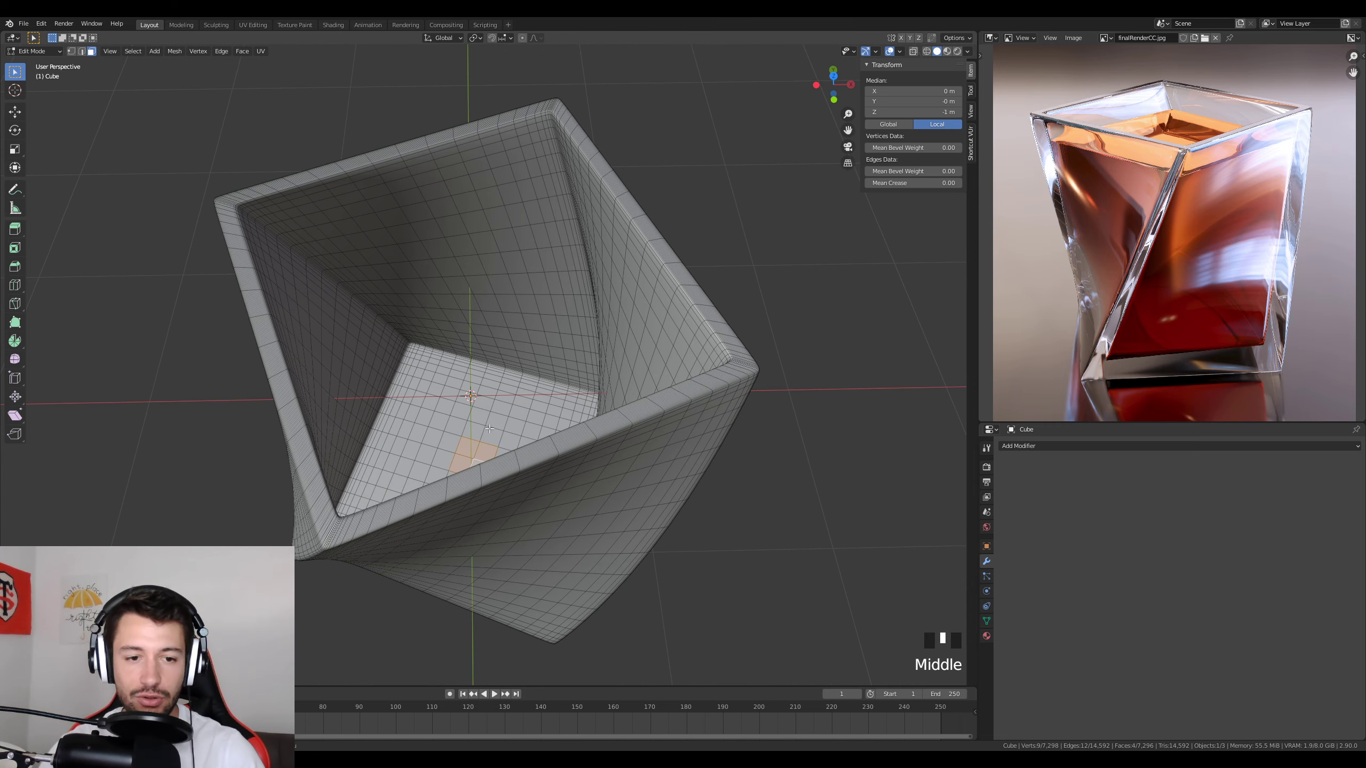
Grow the face selection from the inner floor up the inner walls to the liquid level just below the rim.
{"action": "key", "text": "ctrl+KP_Add"}
{"action": "key", "text": "ctrl+KP_Add"}
{"action": "key", "text": "ctrl+KP_Add"}
{"action": "key", "text": "ctrl+KP_Add"}
{"action": "key", "text": "ctrl+KP_Add"}
{"action": "key", "text": "ctrl+KP_Add"}
{"action": "key", "text": "ctrl+KP_Add"}
{"action": "key", "text": "ctrl+KP_Add"}
{"action": "key", "text": "ctrl+KP_Add"}
{"action": "key", "text": "ctrl+KP_Add"}
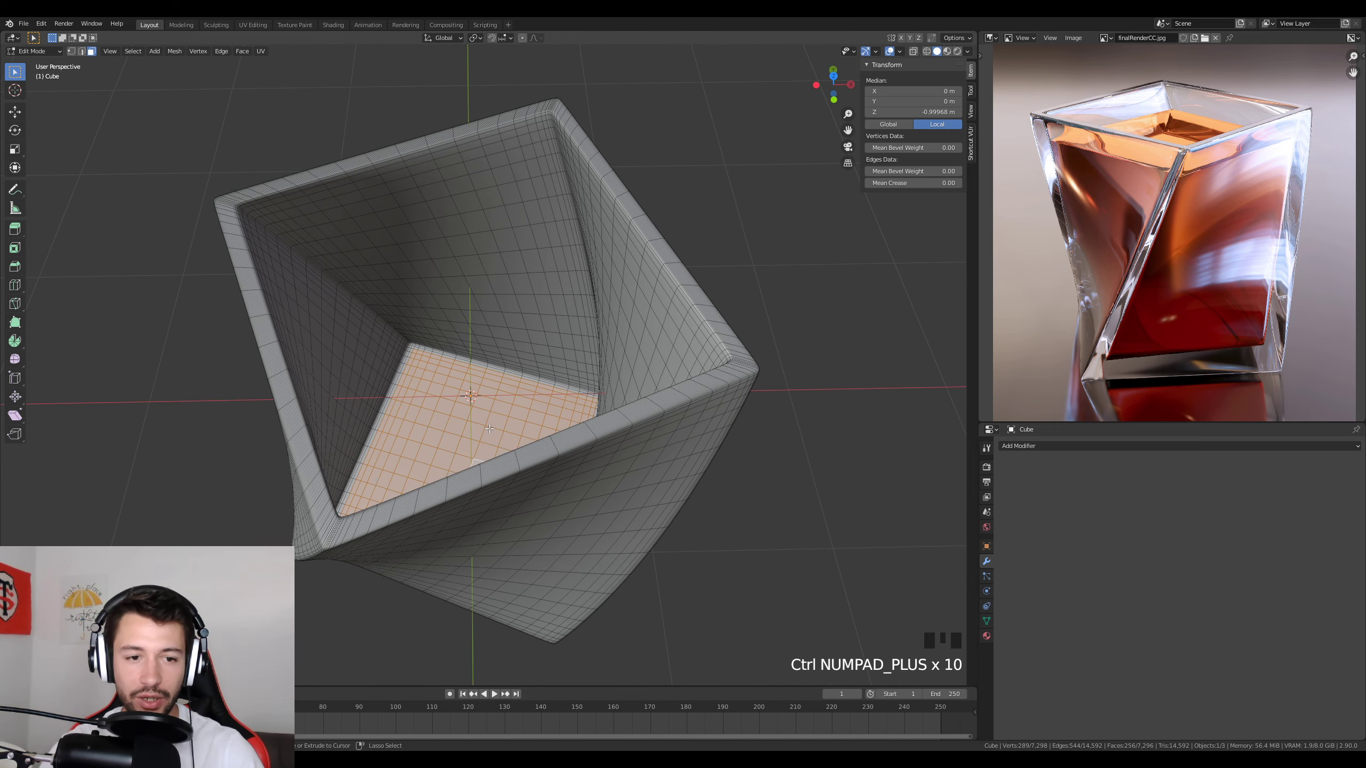
{"action": "key", "text": "ctrl+KP_Add"}
{"action": "key", "text": "ctrl+KP_Add"}
{"action": "key", "text": "ctrl+KP_Add"}
{"action": "key", "text": "ctrl+KP_Add"}
{"action": "key", "text": "ctrl+KP_Add"}
{"action": "key", "text": "ctrl+KP_Add"}
{"action": "key", "text": "ctrl+KP_Add"}
{"action": "key", "text": "ctrl+KP_Add"}
{"action": "key", "text": "ctrl+KP_Add"}
{"action": "key", "text": "ctrl+KP_Add"}
{"action": "key", "text": "ctrl+KP_Add"}
{"action": "key", "text": "ctrl+KP_Add"}
{"action": "key", "text": "ctrl+KP_Add"}
{"action": "key", "text": "ctrl+KP_Add"}
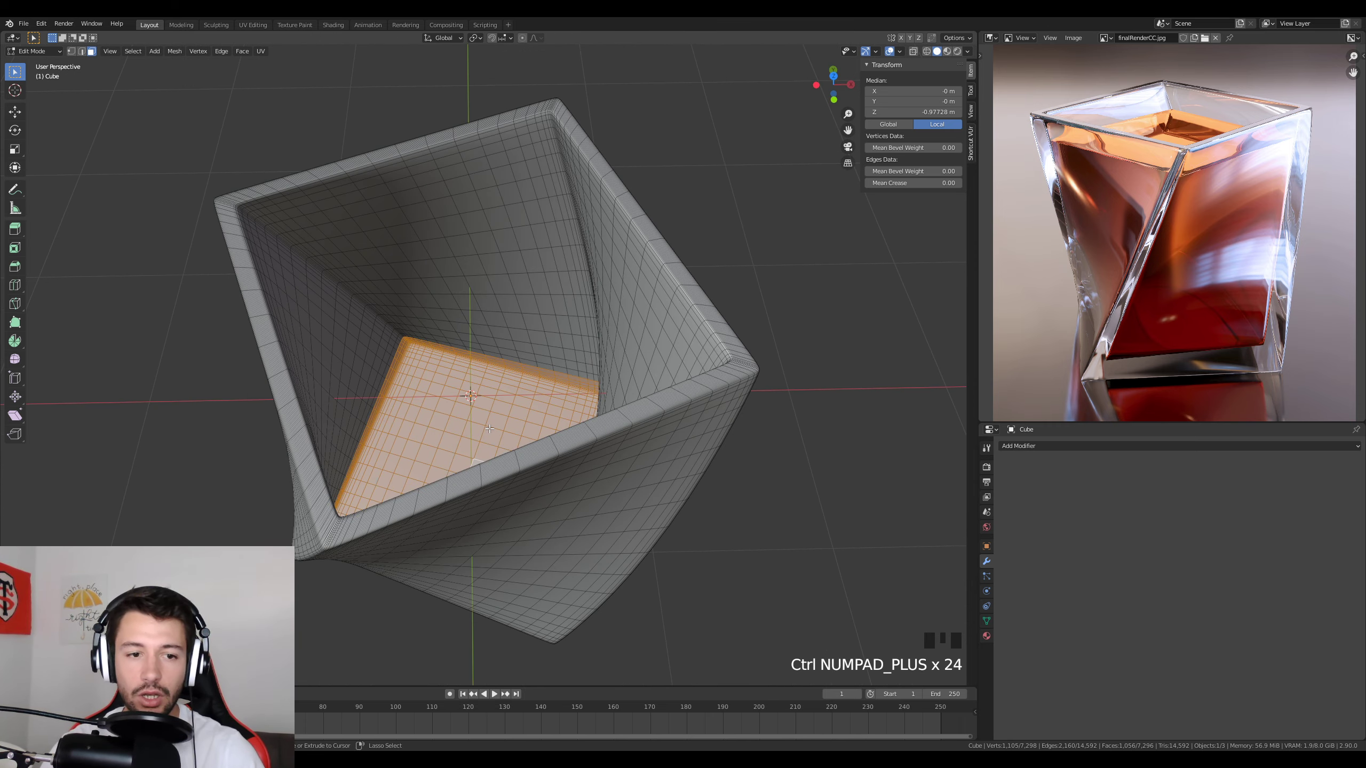
{"action": "key", "text": "ctrl+KP_Add"}
{"action": "key", "text": "ctrl+KP_Add"}
{"action": "key", "text": "ctrl+KP_Add"}
{"action": "key", "text": "ctrl+KP_Add"}
{"action": "key", "text": "ctrl+KP_Add"}
{"action": "key", "text": "ctrl+KP_Add"}
{"action": "key", "text": "ctrl+KP_Add"}
{"action": "key", "text": "ctrl+KP_Add"}
{"action": "key", "text": "ctrl+KP_Add"}
{"action": "key", "text": "ctrl+KP_Add"}
{"action": "key", "text": "ctrl+KP_Add"}
{"action": "key", "text": "ctrl+KP_Add"}
{"action": "key", "text": "ctrl+KP_Add"}
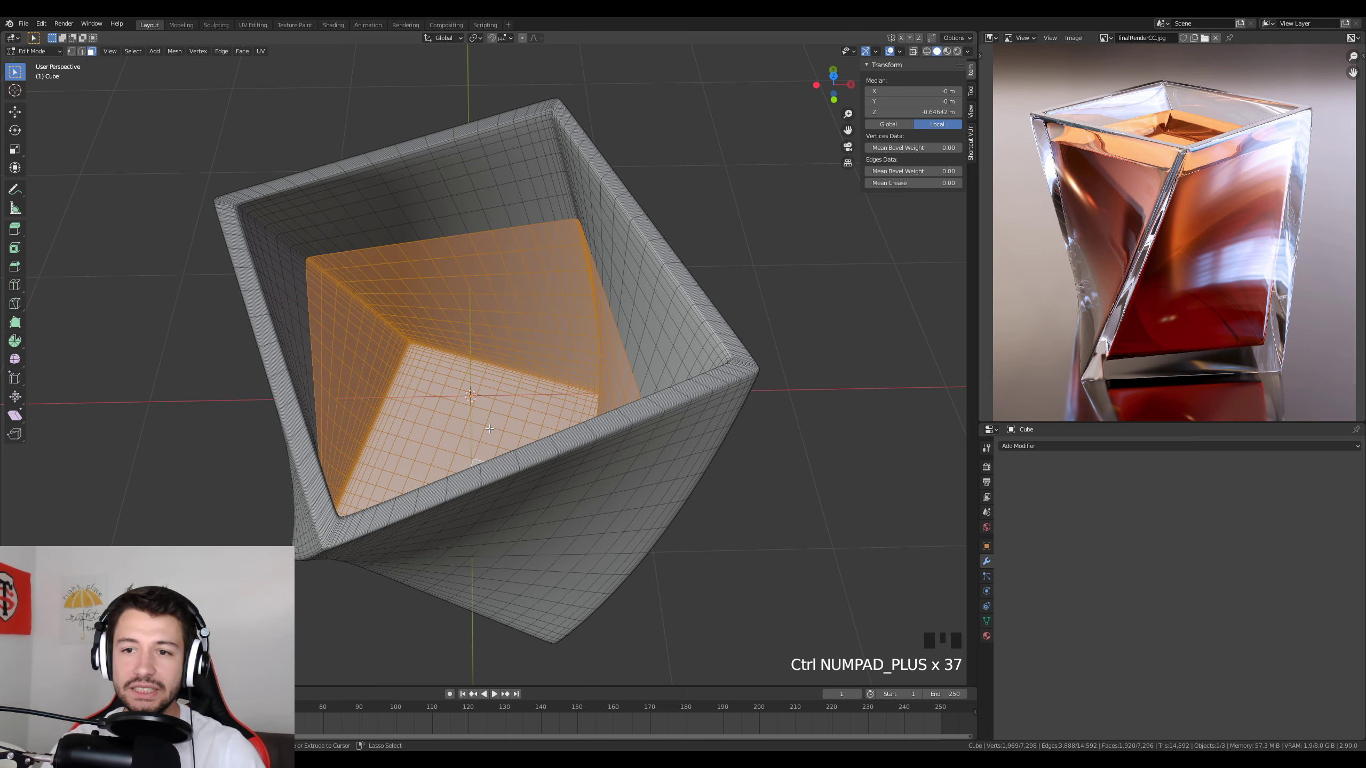
{"action": "key", "text": "ctrl+KP_Add"}
{"action": "middle_click_drag", "start_coordinate": [490, 429], "coordinate": [521, 408]}
Duplicate the selected inner faces in place, separate the copy into its own object and return to Object Mode.
{"action": "key", "text": "shift+d"}
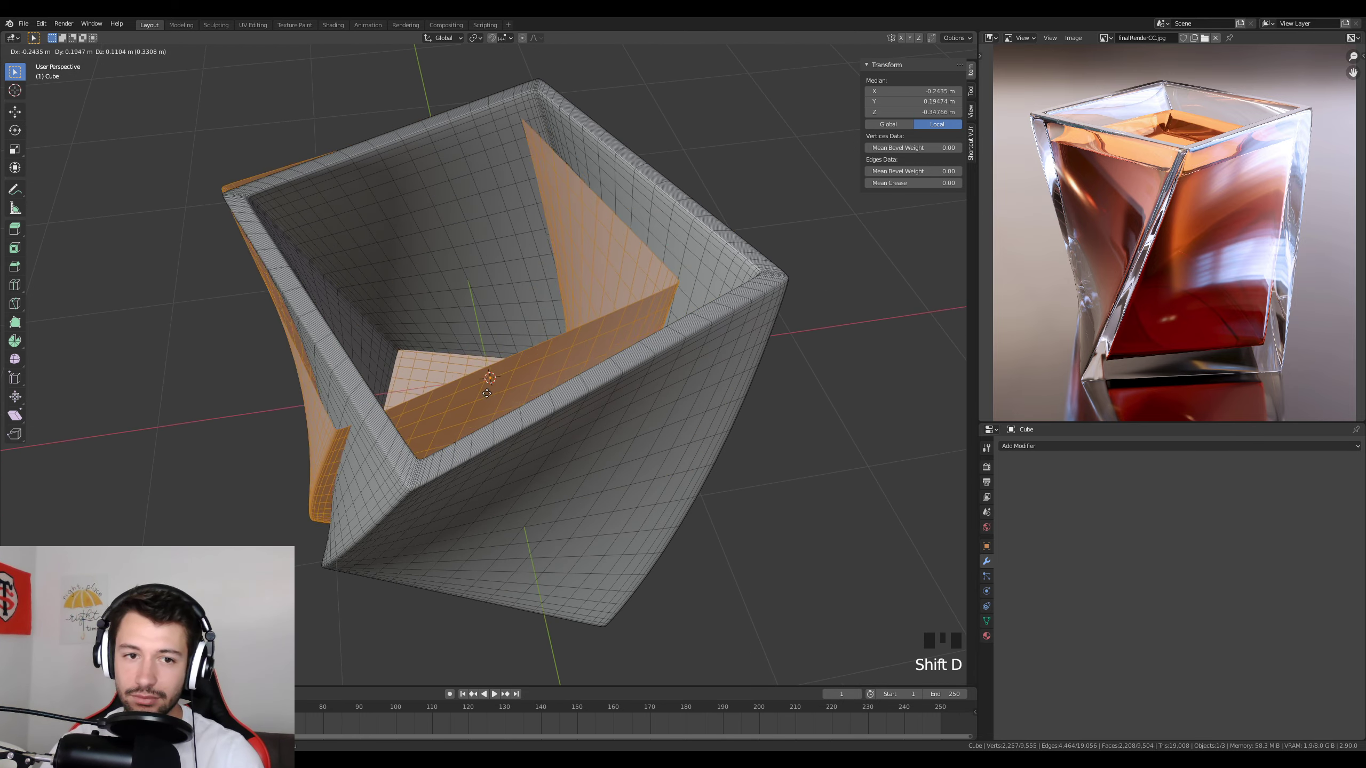
{"action": "right_click", "coordinate": [564, 369]}
{"action": "middle_click_drag", "start_coordinate": [522, 399], "coordinate": [533, 333]}
{"action": "key", "text": "p"}
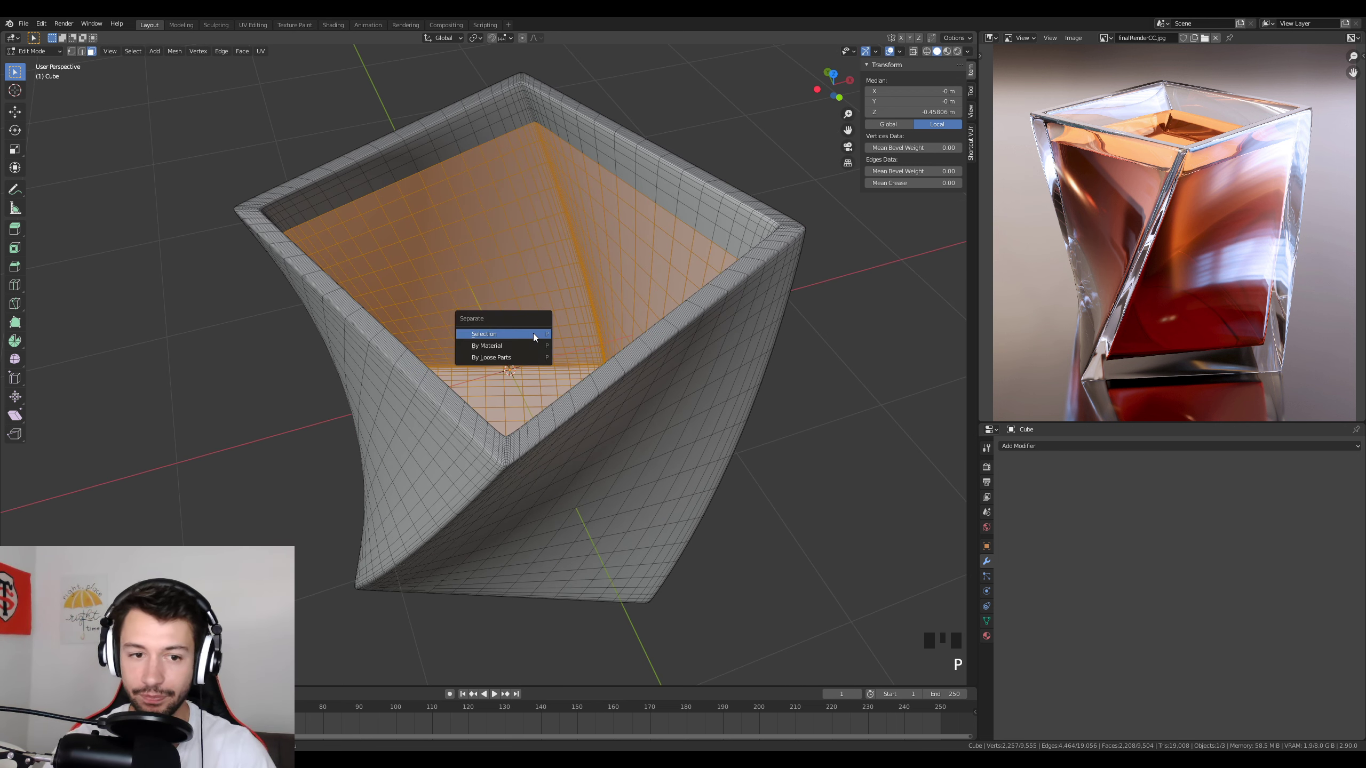
{"action": "left_click", "coordinate": [534, 333]}
{"action": "key", "text": "Tab"}
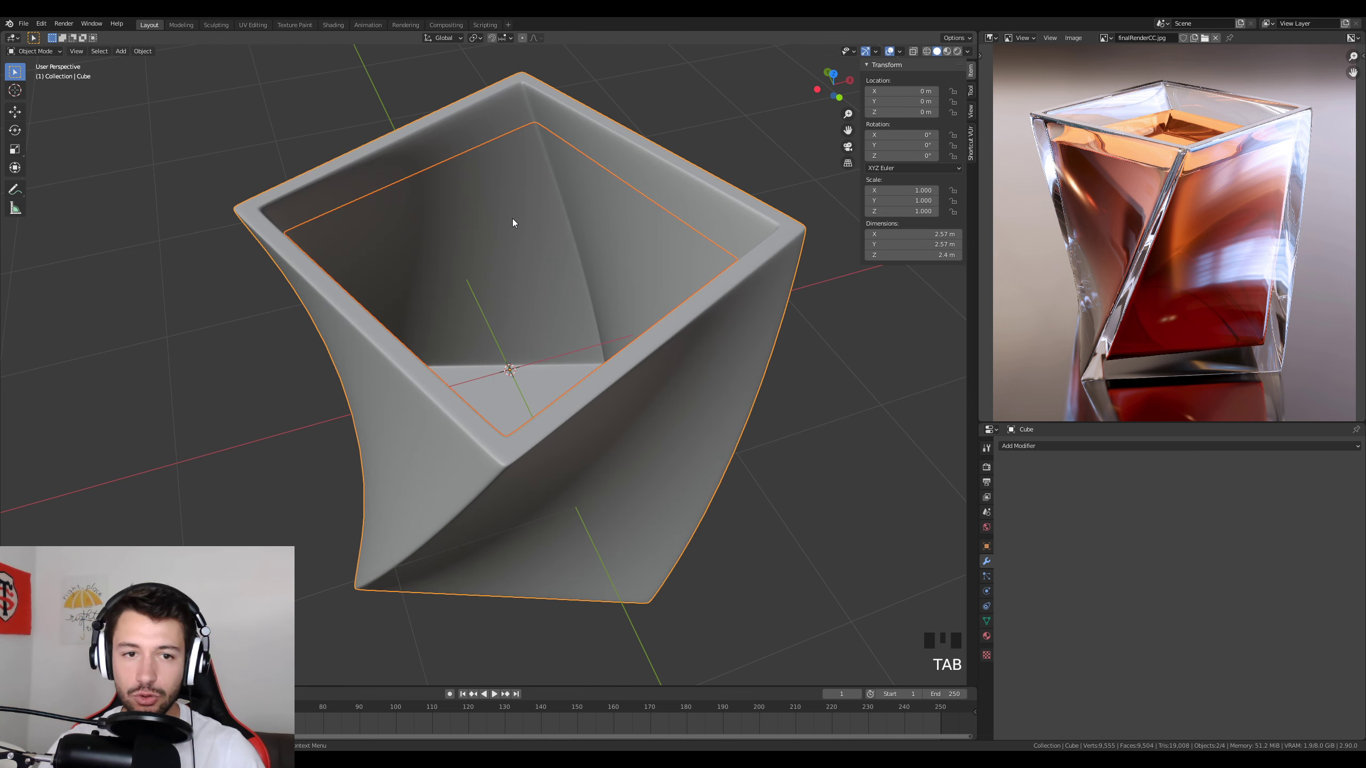
Select the separated liquid mesh and fill its open upper edge loop with a face.
{"action": "left_click", "coordinate": [512, 222]}
{"action": "key", "text": "g"}
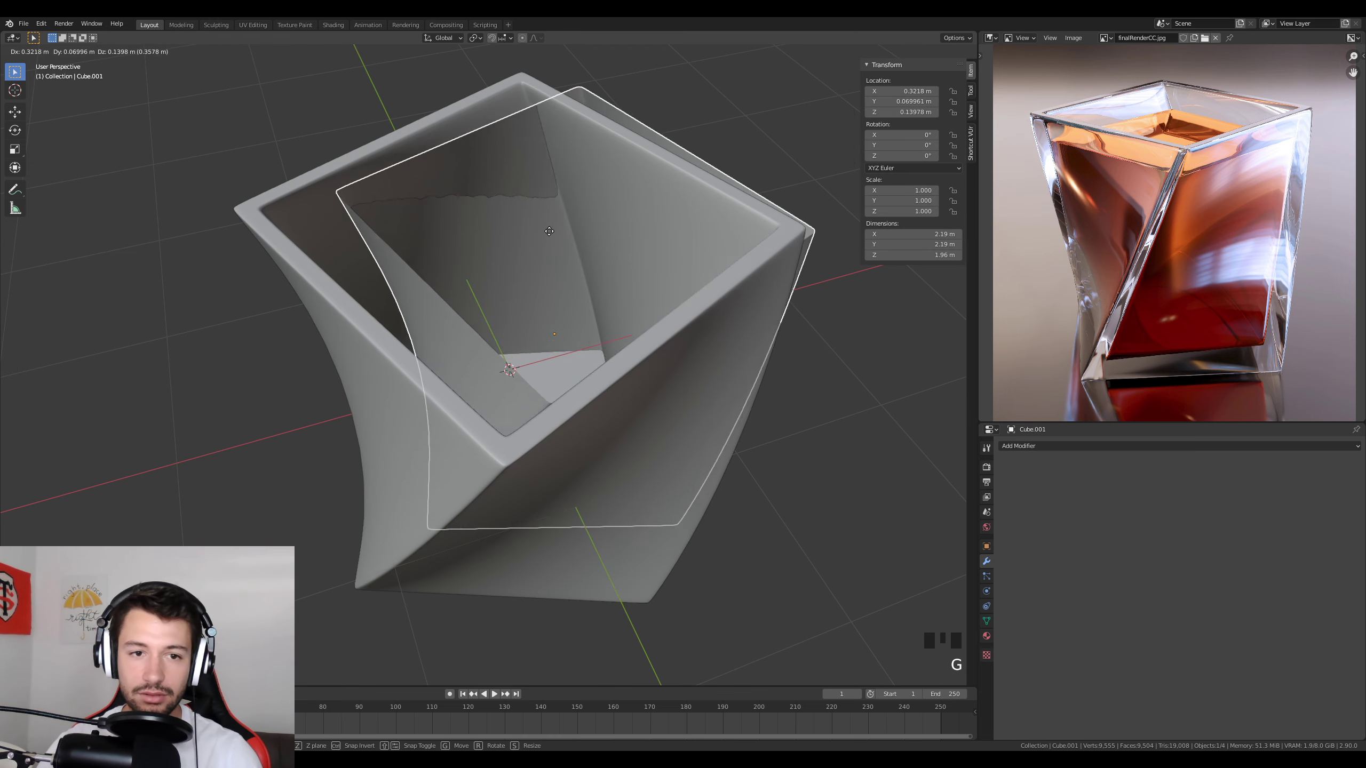
{"action": "right_click", "coordinate": [525, 262]}
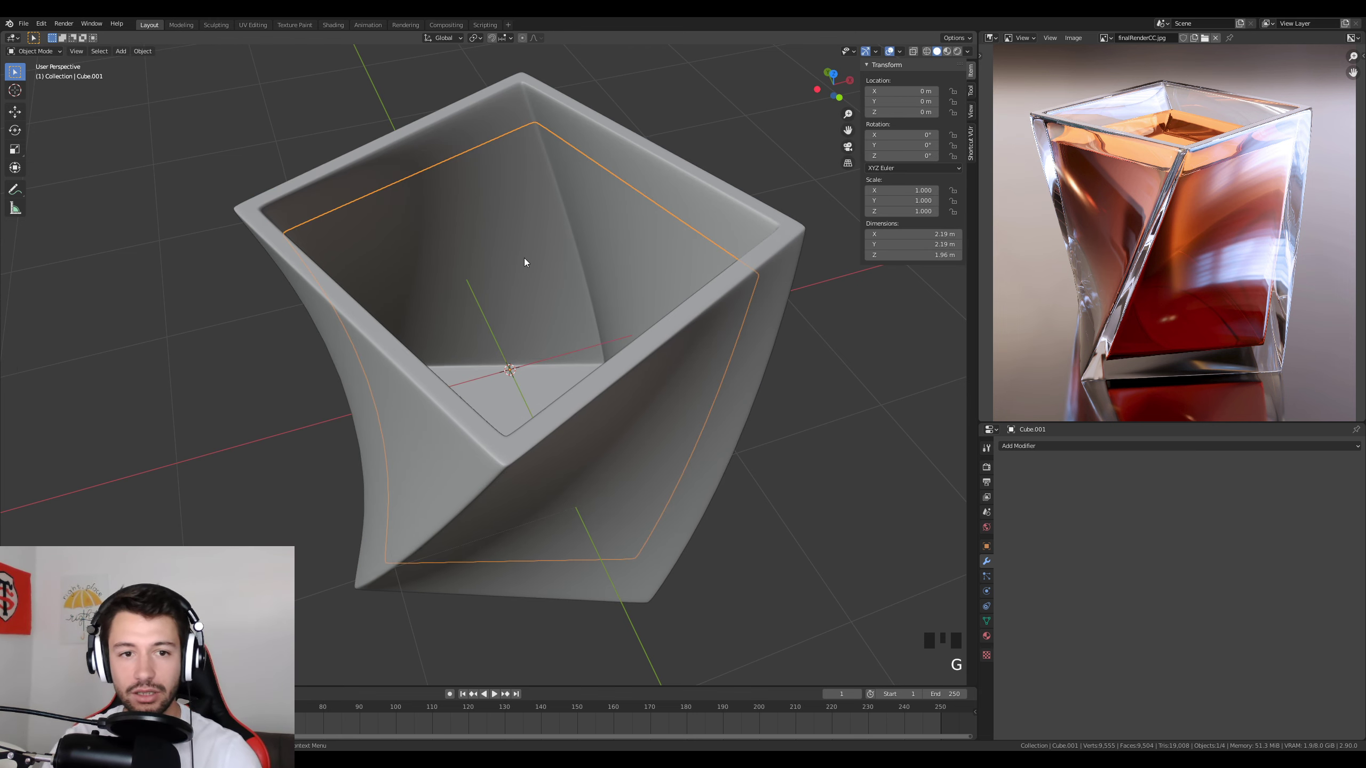
{"action": "key", "text": "Tab"}
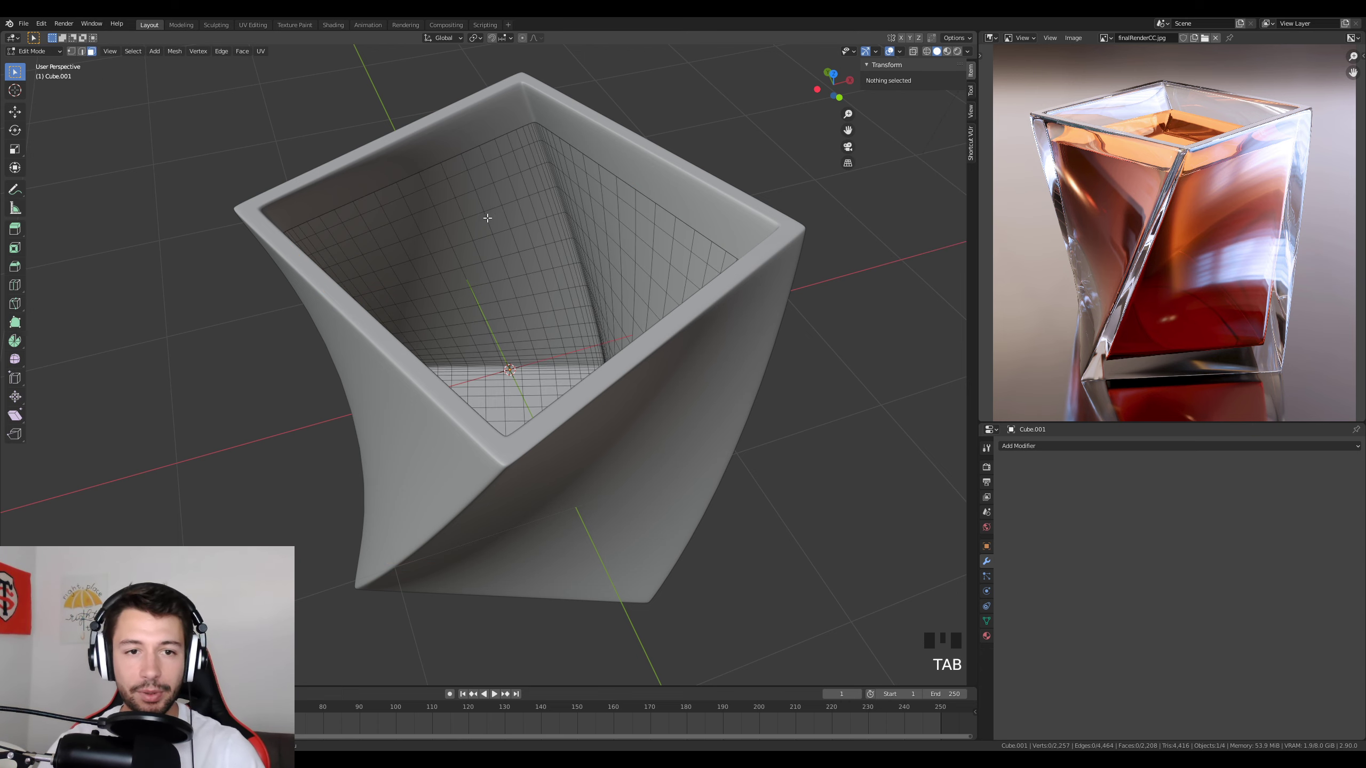
{"action": "middle_click_drag", "start_coordinate": [525, 262], "coordinate": [186, 48]}
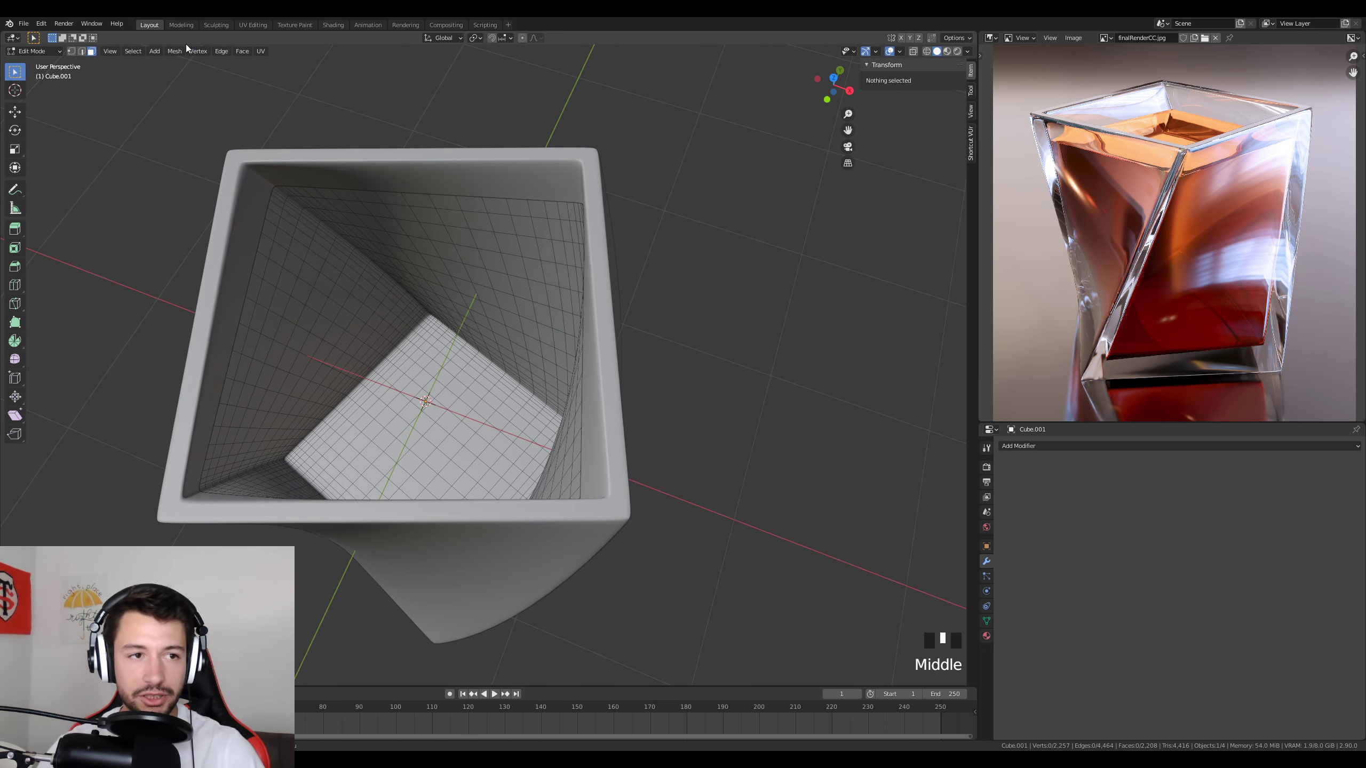
{"action": "left_click", "coordinate": [81, 51]}
{"action": "left_click", "coordinate": [317, 188], "text": "alt"}
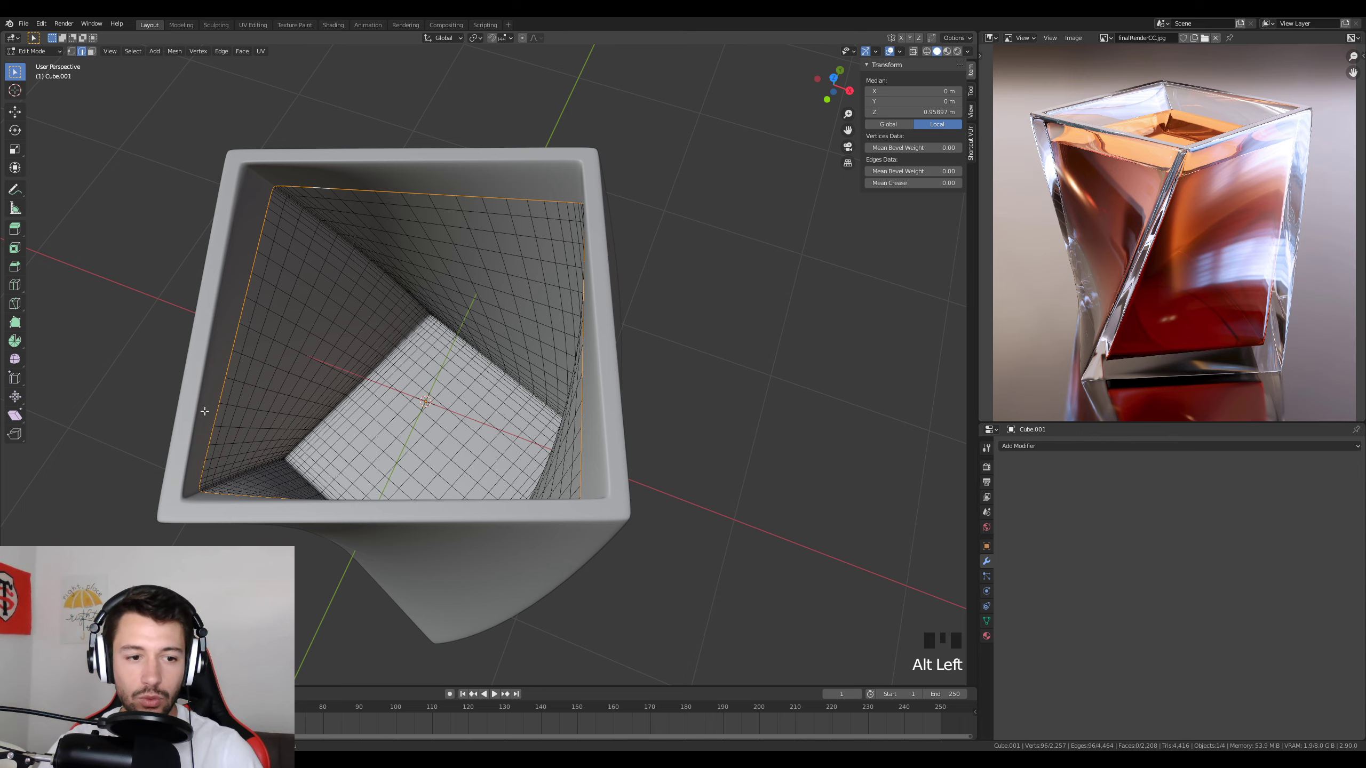
{"action": "middle_click_drag", "start_coordinate": [278, 488], "coordinate": [591, 428]}
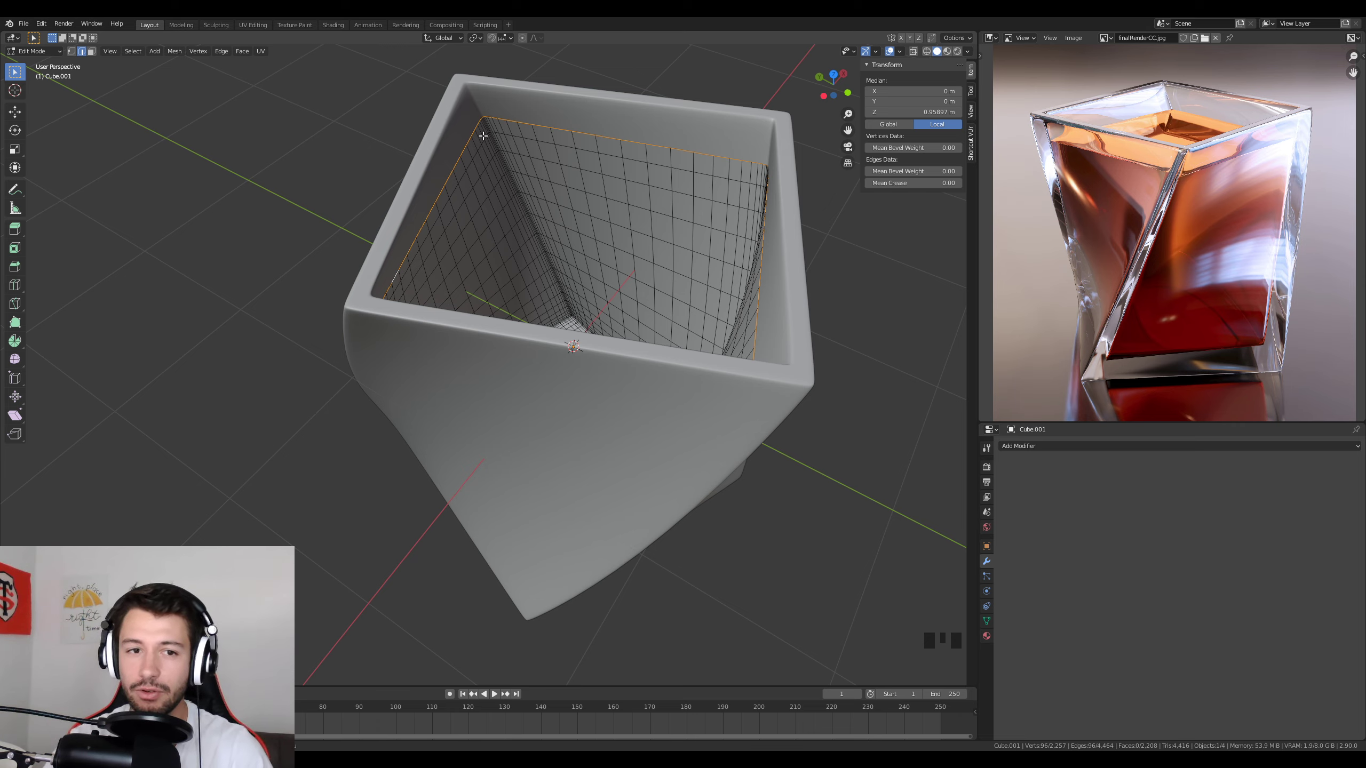
{"action": "middle_click_drag", "start_coordinate": [800, 156], "coordinate": [674, 345]}
{"action": "key", "text": "f"}
{"action": "key", "text": "Tab"}
Add an Edge Split modifier to the liquid object and inspect its shading.
{"action": "left_click", "coordinate": [1037, 446]}
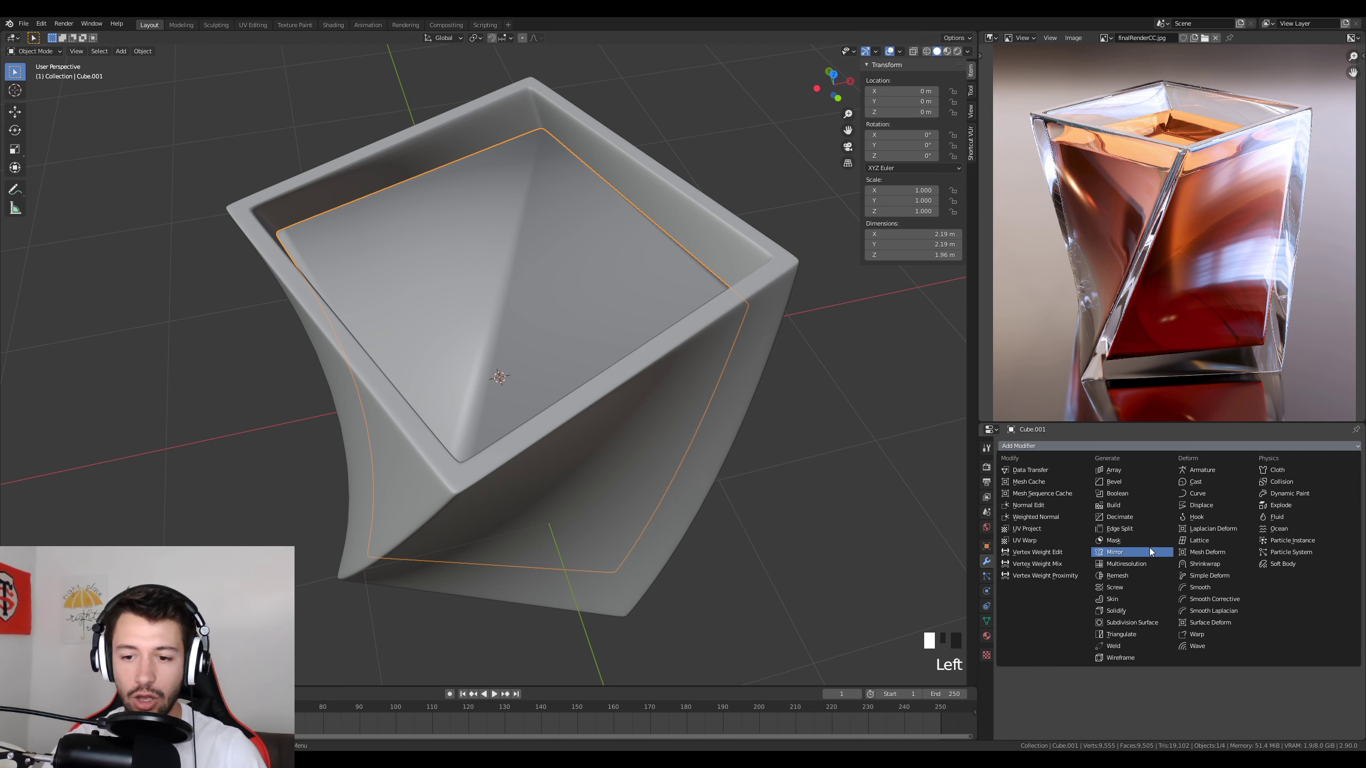
{"action": "left_click", "coordinate": [1132, 530]}
{"action": "middle_click_drag", "start_coordinate": [638, 399], "coordinate": [545, 141]}
{"action": "mouse_move", "coordinate": [709, 378]}
{"action": "middle_mouse_down"}
{"action": "mouse_move", "coordinate": [700, 342]}
{"action": "mouse_move", "coordinate": [658, 357]}
{"action": "mouse_move", "coordinate": [655, 394]}
{"action": "mouse_move", "coordinate": [515, 358]}
{"action": "mouse_move", "coordinate": [681, 391]}
{"action": "mouse_move", "coordinate": [546, 346]}
{"action": "mouse_move", "coordinate": [556, 364]}
{"action": "mouse_move", "coordinate": [609, 354]}
{"action": "mouse_move", "coordinate": [557, 316]}
{"action": "mouse_move", "coordinate": [548, 353]}
{"action": "middle_mouse_up"}
{"action": "left_click", "coordinate": [700, 341]}
In front wireframe view, select the glass and liquid together and raise them 1.2 m along Z so the glass's base meets the origin.
{"action": "scroll", "coordinate": [595, 355], "scroll_direction": "down", "scroll_amount": 3}
{"action": "key", "text": "KP_1"}
{"action": "key", "text": "z"}
{"action": "left_click", "coordinate": [586, 344]}
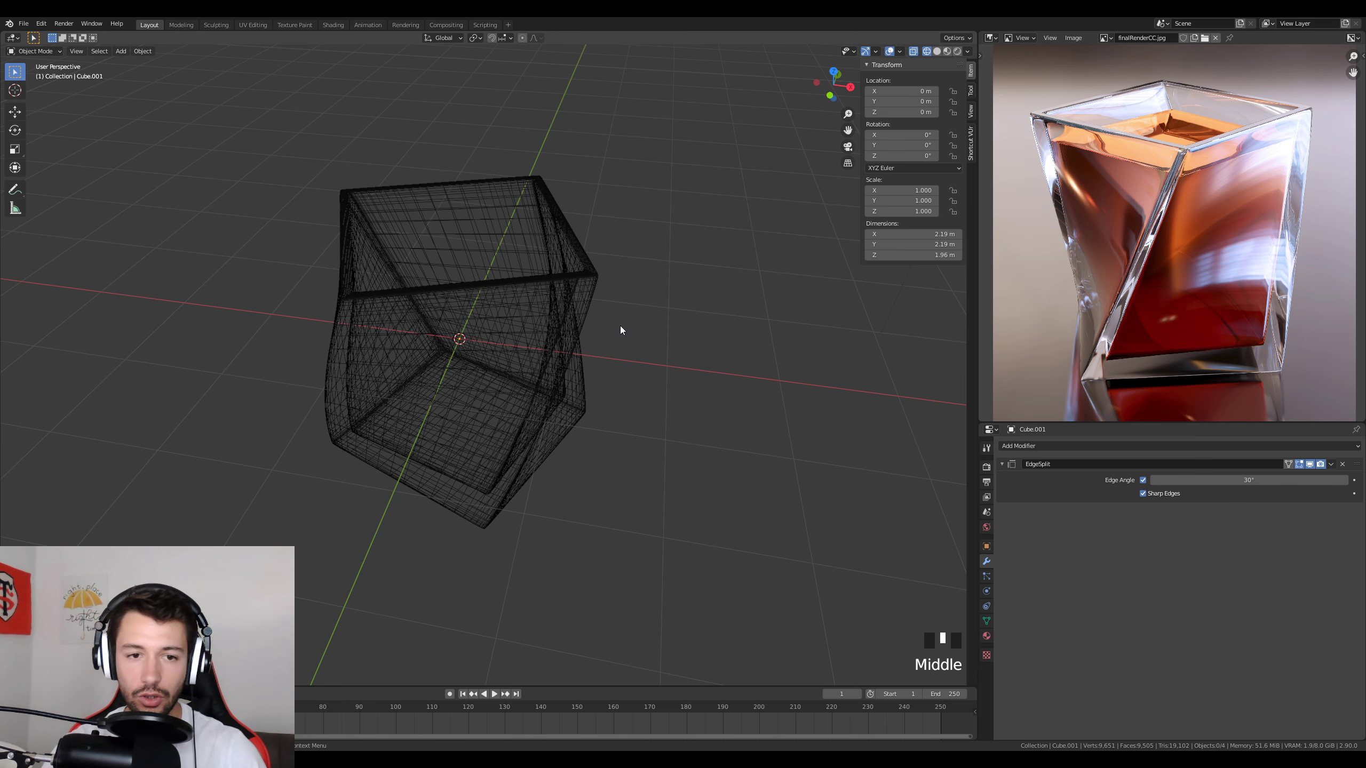
{"action": "key", "text": "KP_1"}
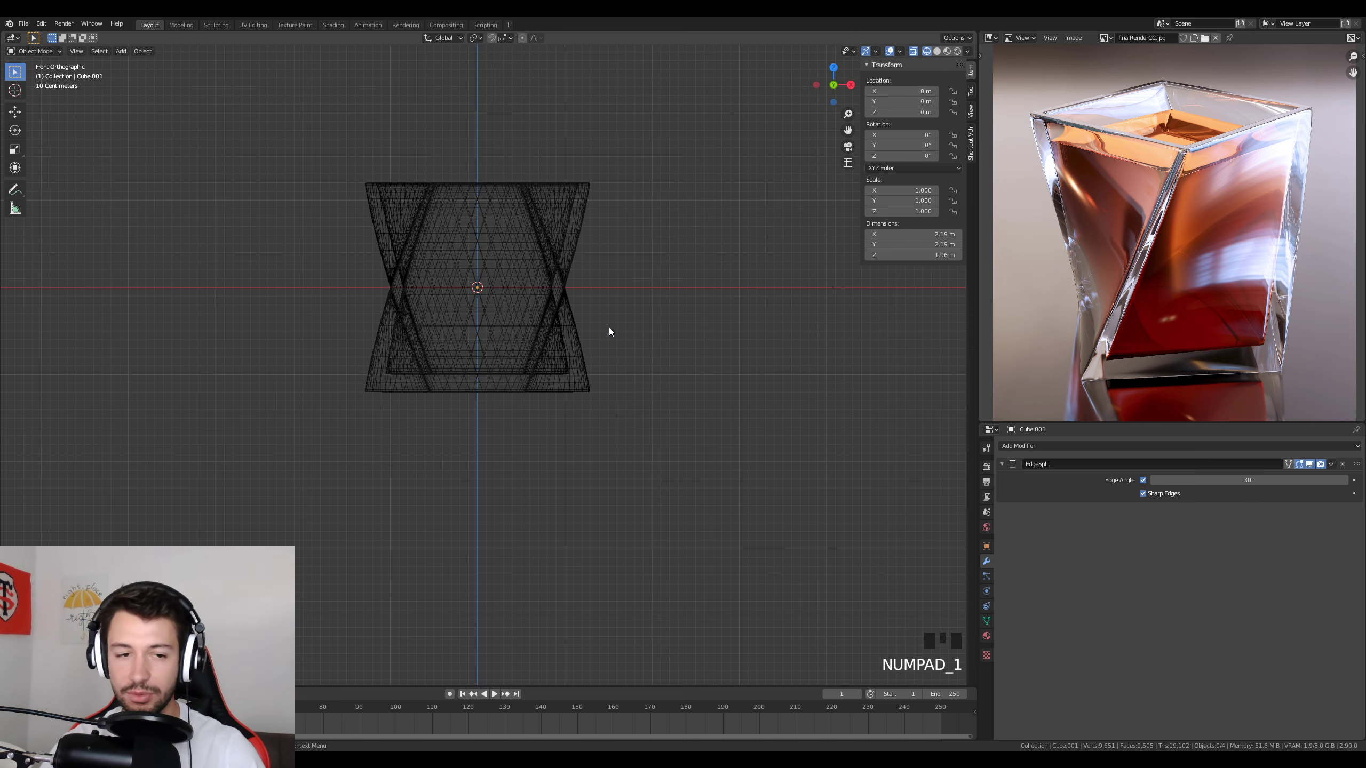
{"action": "scroll", "coordinate": [642, 306], "scroll_direction": "up", "scroll_amount": 3}
{"action": "scroll", "coordinate": [643, 305], "scroll_direction": "down", "scroll_amount": 4}
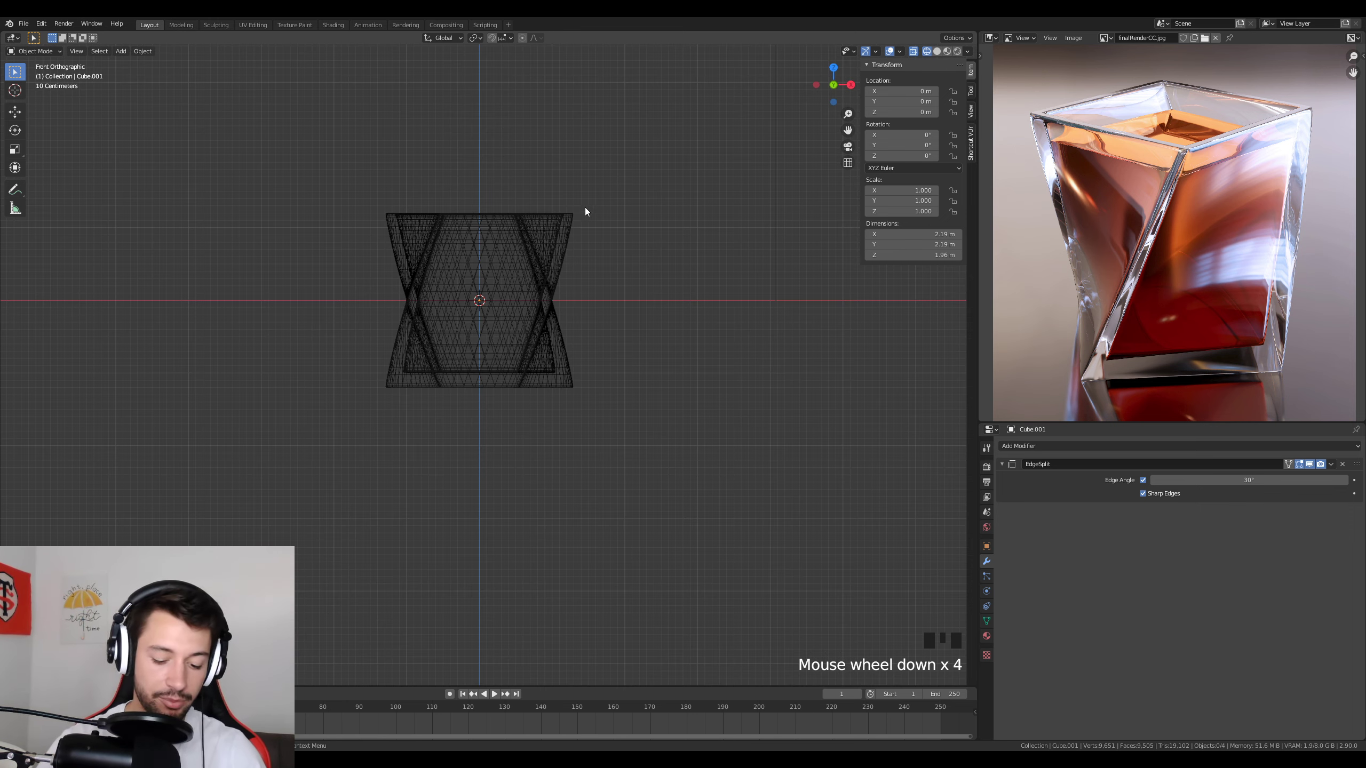
{"action": "left_click_drag", "start_coordinate": [585, 208], "coordinate": [272, 491]}
{"action": "scroll", "coordinate": [466, 417], "scroll_direction": "up", "scroll_amount": 5}
{"action": "key", "text": "g"}
{"action": "key", "text": "z"}
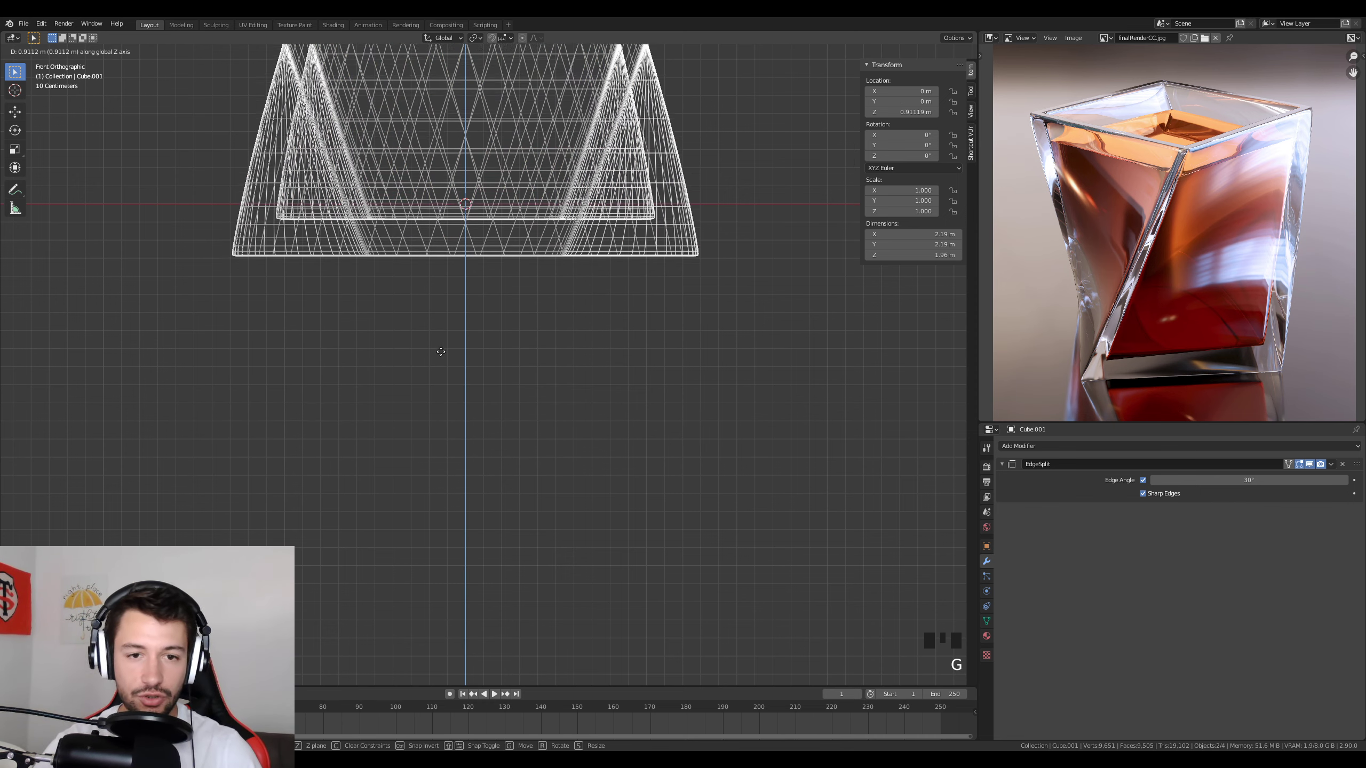
{"action": "left_click", "coordinate": [458, 300]}
{"action": "scroll", "coordinate": [724, 190], "scroll_direction": "up", "scroll_amount": 2}
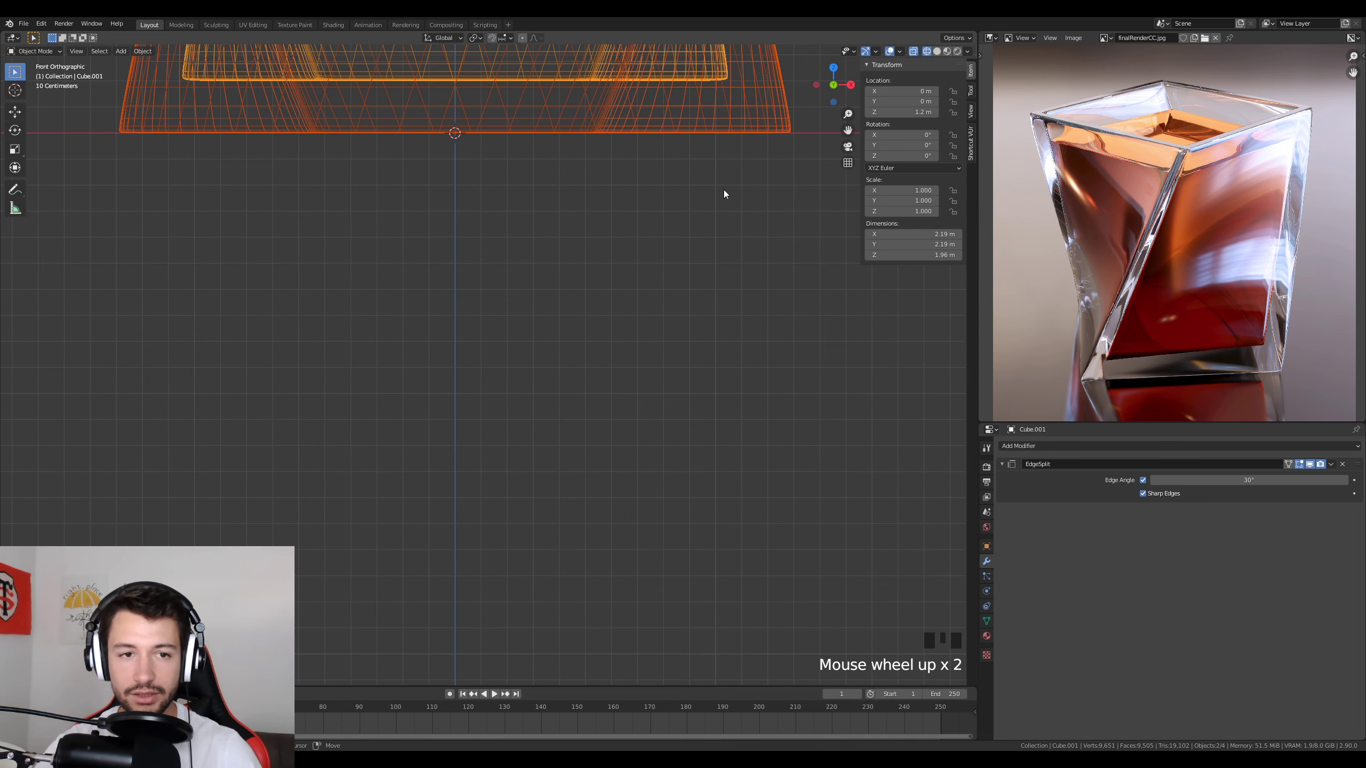
Add a ground plane under the glass and scale it uniformly by about 28.7.
{"action": "scroll", "coordinate": [635, 268], "scroll_direction": "down", "scroll_amount": 6}
{"action": "key", "text": "shift+a"}
{"action": "left_click", "coordinate": [630, 266]}
{"action": "key", "text": "s"}
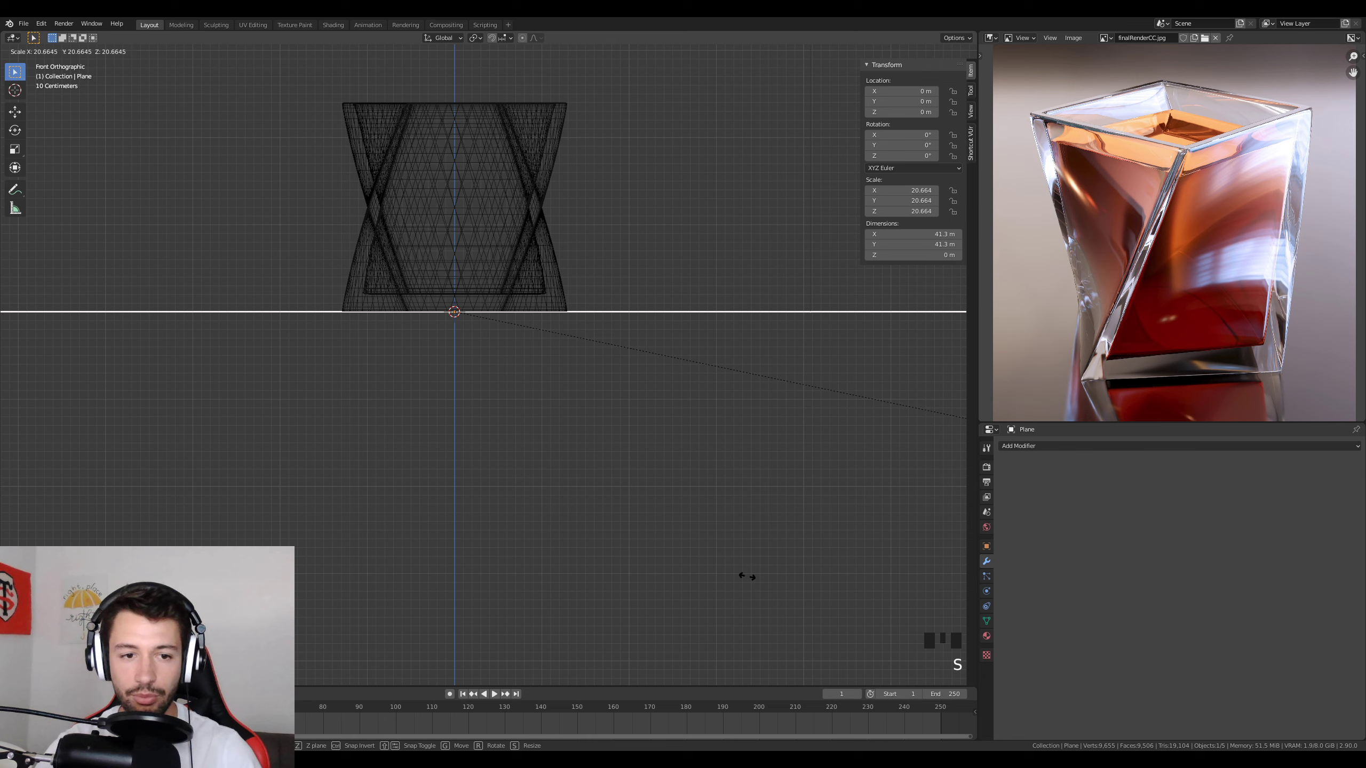
{"action": "left_click", "coordinate": [537, 398]}
{"action": "middle_click_drag", "start_coordinate": [537, 398], "coordinate": [448, 440]}
Return the viewport to Solid shading, view the glass on its ground plane and save the project.
{"action": "key", "text": "z"}
{"action": "scroll", "coordinate": [563, 430], "scroll_direction": "down", "scroll_amount": 3}
{"action": "mouse_move", "coordinate": [563, 426]}
{"action": "middle_mouse_down"}
{"action": "mouse_move", "coordinate": [600, 357]}
{"action": "mouse_move", "coordinate": [622, 382]}
{"action": "middle_mouse_up"}
{"action": "scroll", "coordinate": [608, 354], "scroll_direction": "up", "scroll_amount": 2}
{"action": "scroll", "coordinate": [643, 375], "scroll_direction": "up", "scroll_amount": 2}
{"action": "key", "text": "ctrl+s"}
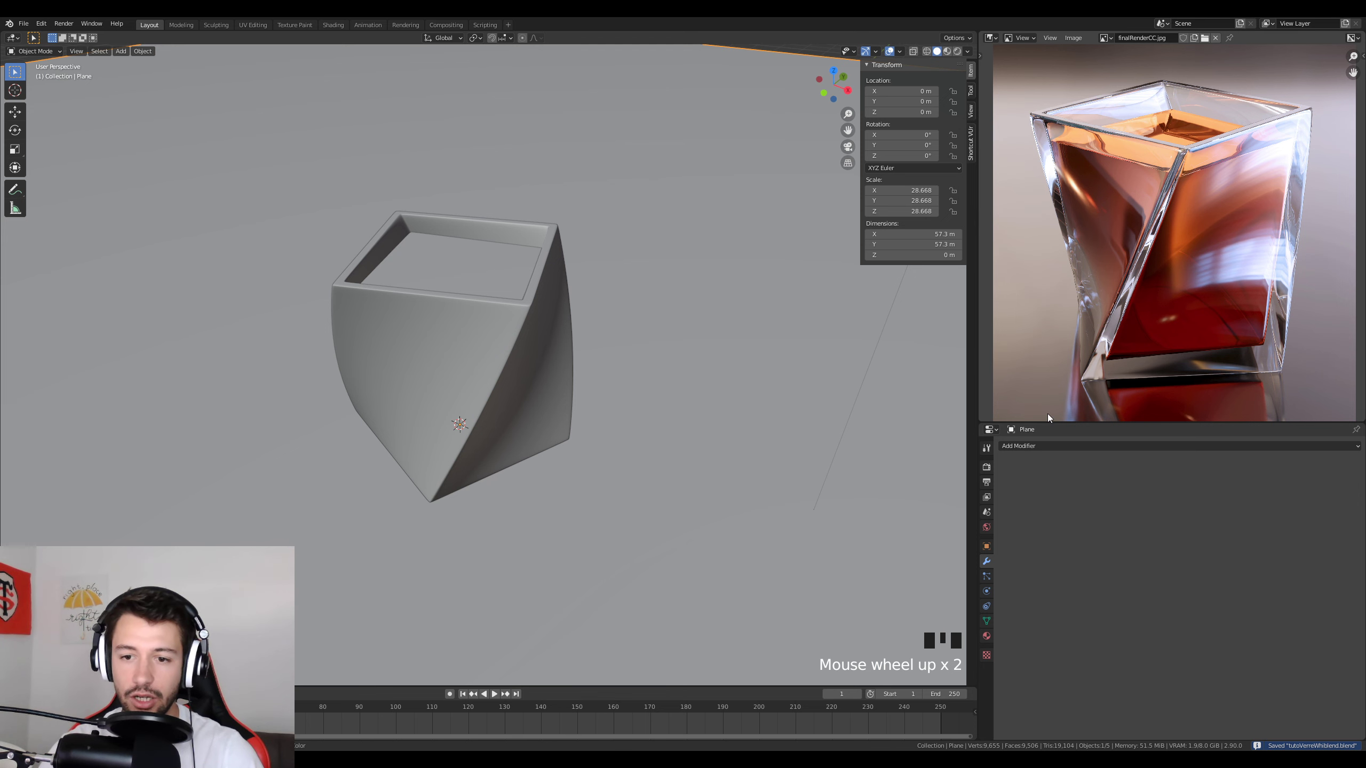
Enlarge the properties area and set the render engine to Cycles with GPU Compute as the device.
{"action": "left_click_drag", "start_coordinate": [989, 423], "coordinate": [986, 310]}
{"action": "left_click", "coordinate": [986, 353]}
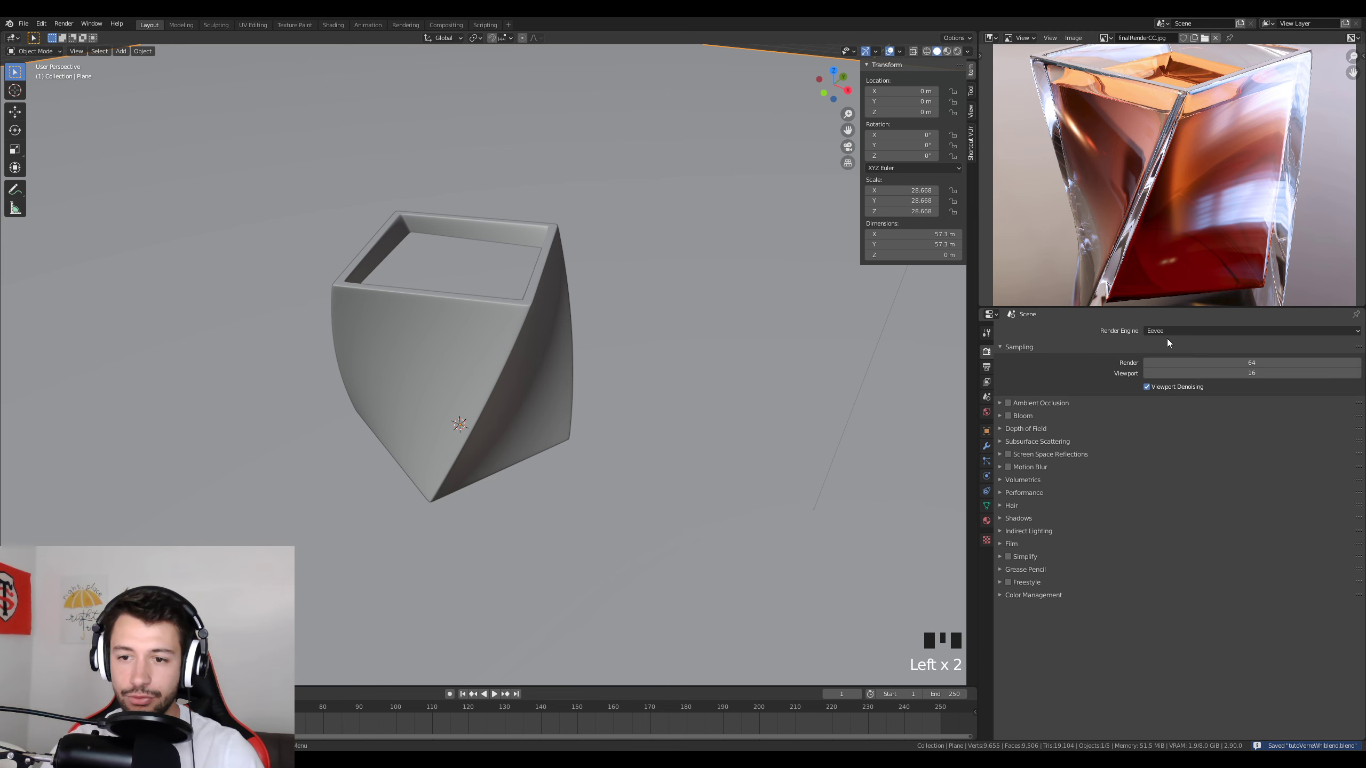
{"action": "left_click", "coordinate": [1170, 335]}
{"action": "left_click", "coordinate": [1172, 364]}
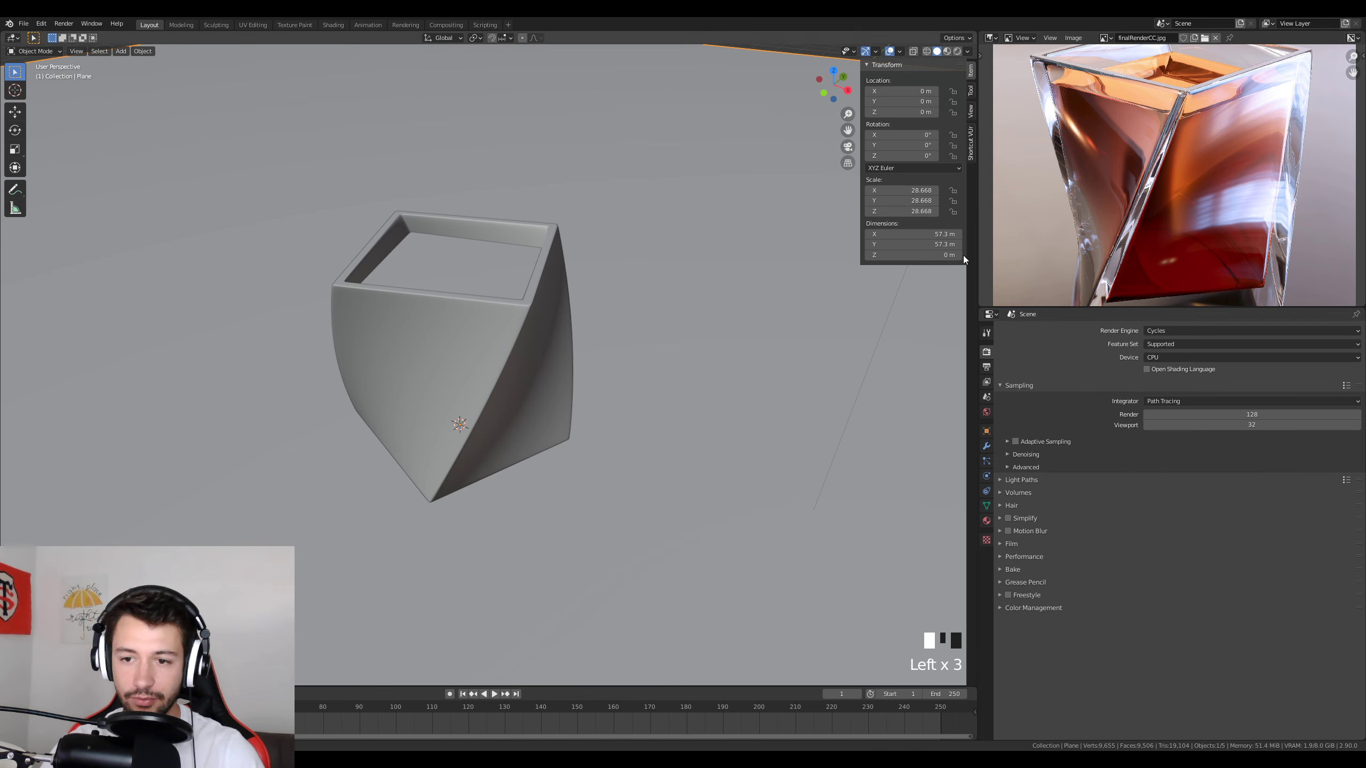
{"action": "left_click_drag", "start_coordinate": [1161, 359], "coordinate": [1162, 391]}
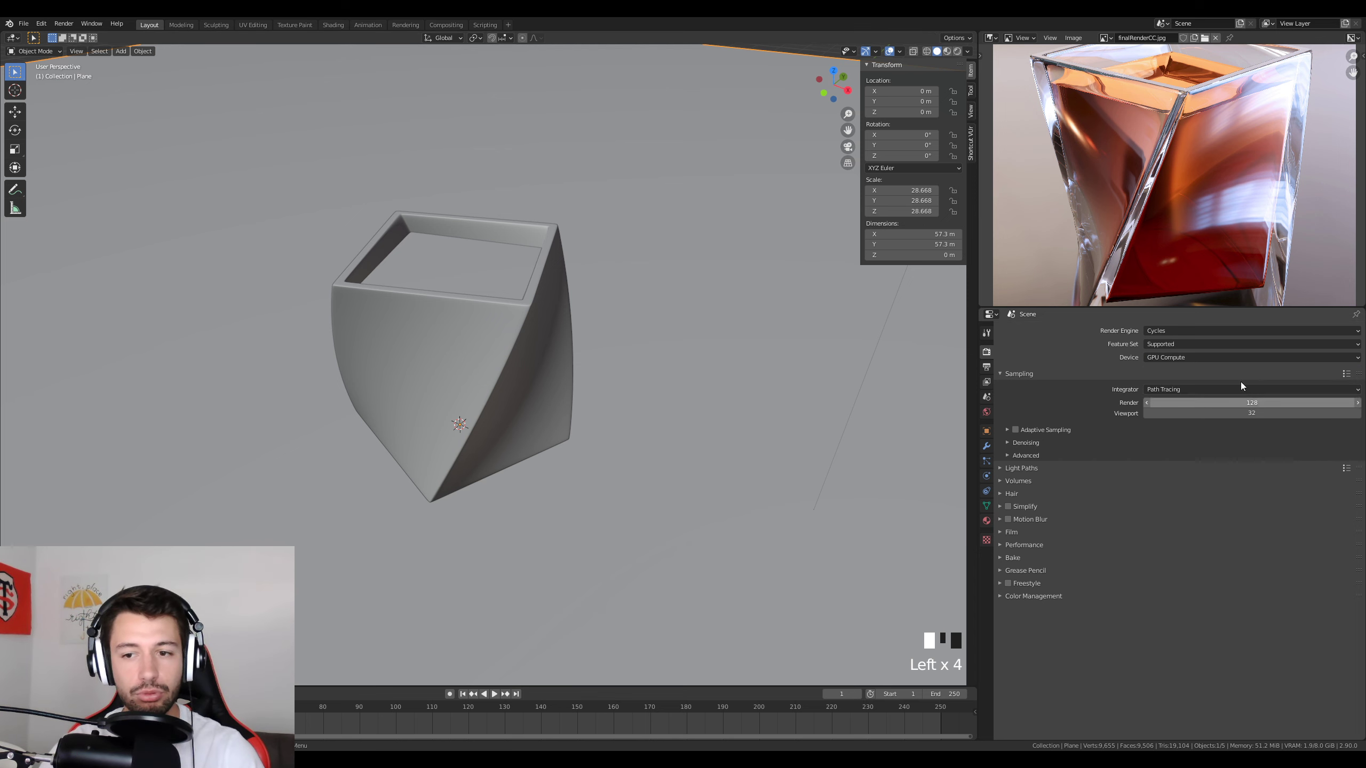
Widen the properties and reference image areas, and fit the whole glass in the reference view.
{"action": "left_click_drag", "start_coordinate": [978, 266], "coordinate": [867, 266]}
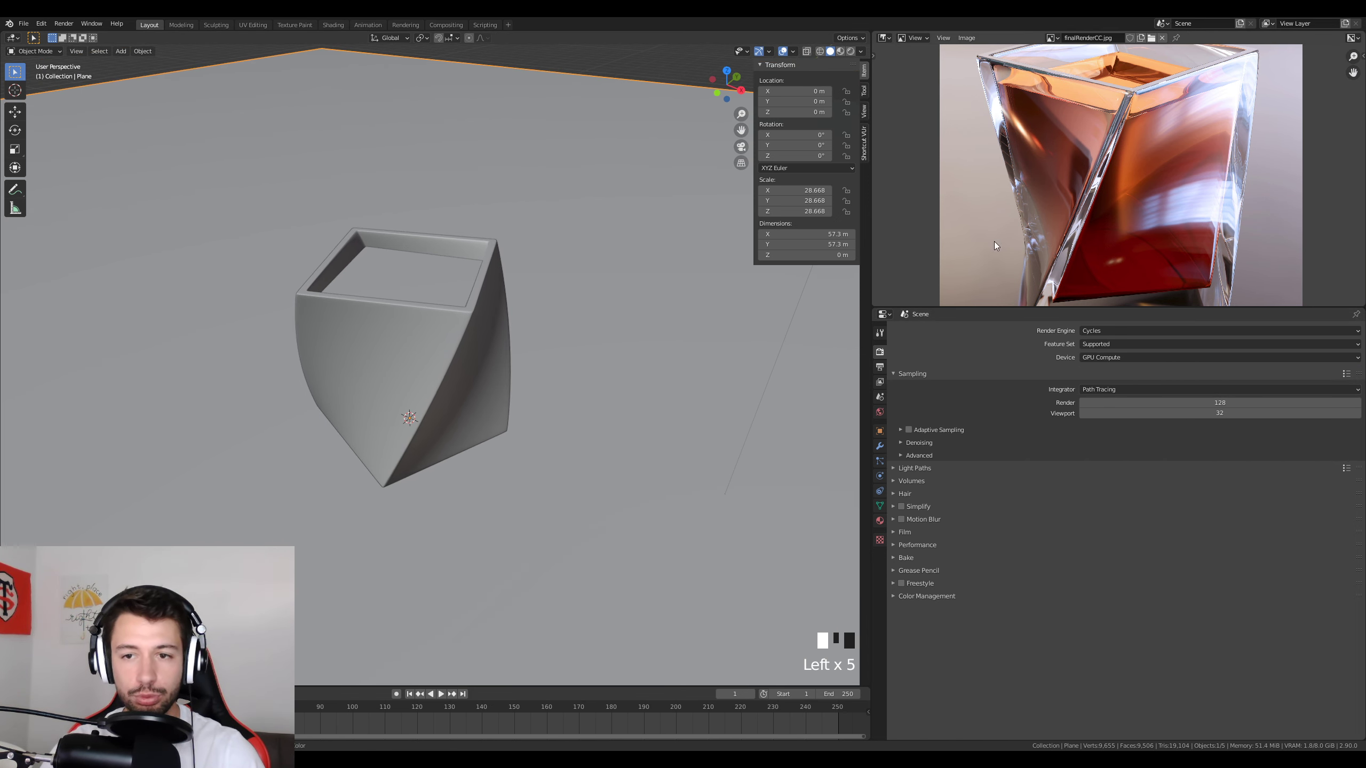
{"action": "scroll", "coordinate": [1035, 206], "scroll_direction": "down", "scroll_amount": 2}
{"action": "scroll", "coordinate": [1035, 206], "scroll_direction": "up", "scroll_amount": 1}
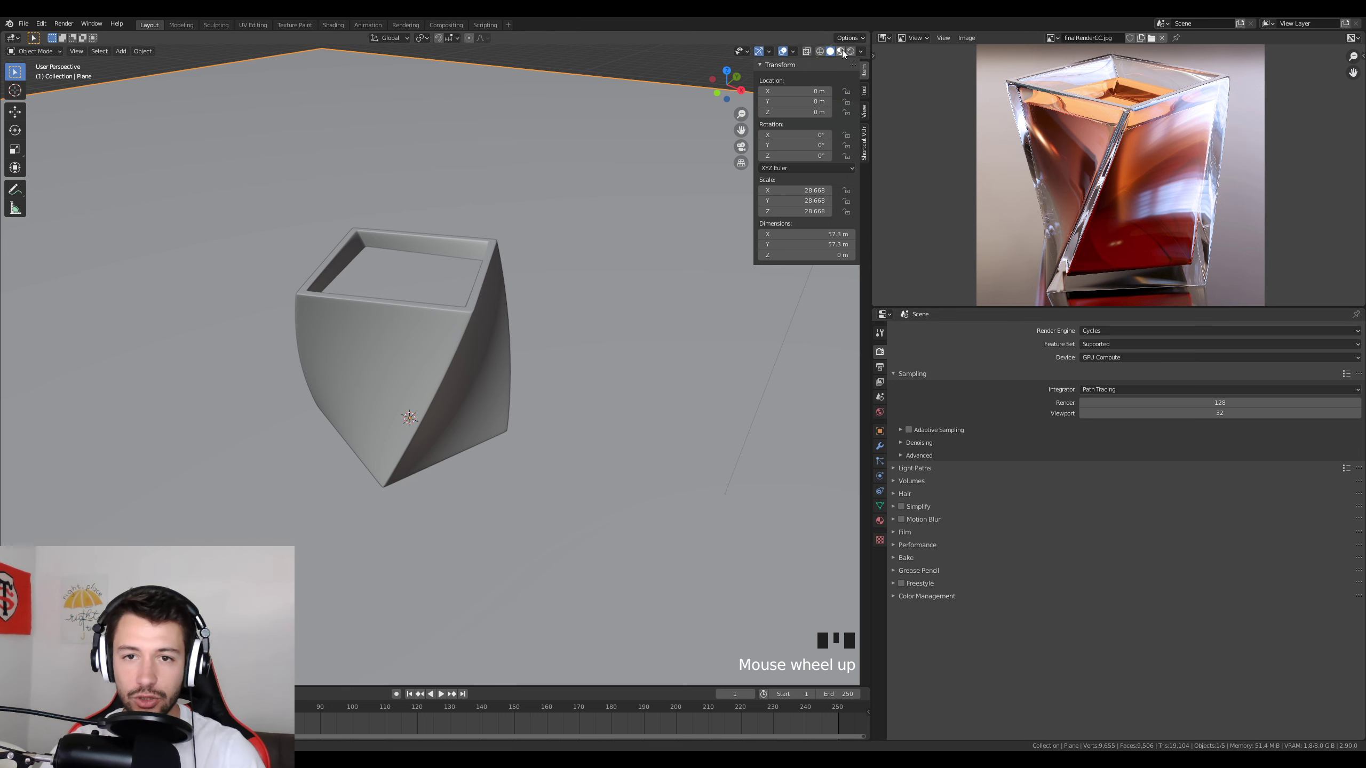
Set the render engine to Eevee and display the scene with Rendered viewport shading.
{"action": "left_click", "coordinate": [1126, 330]}
{"action": "left_click", "coordinate": [1116, 343]}
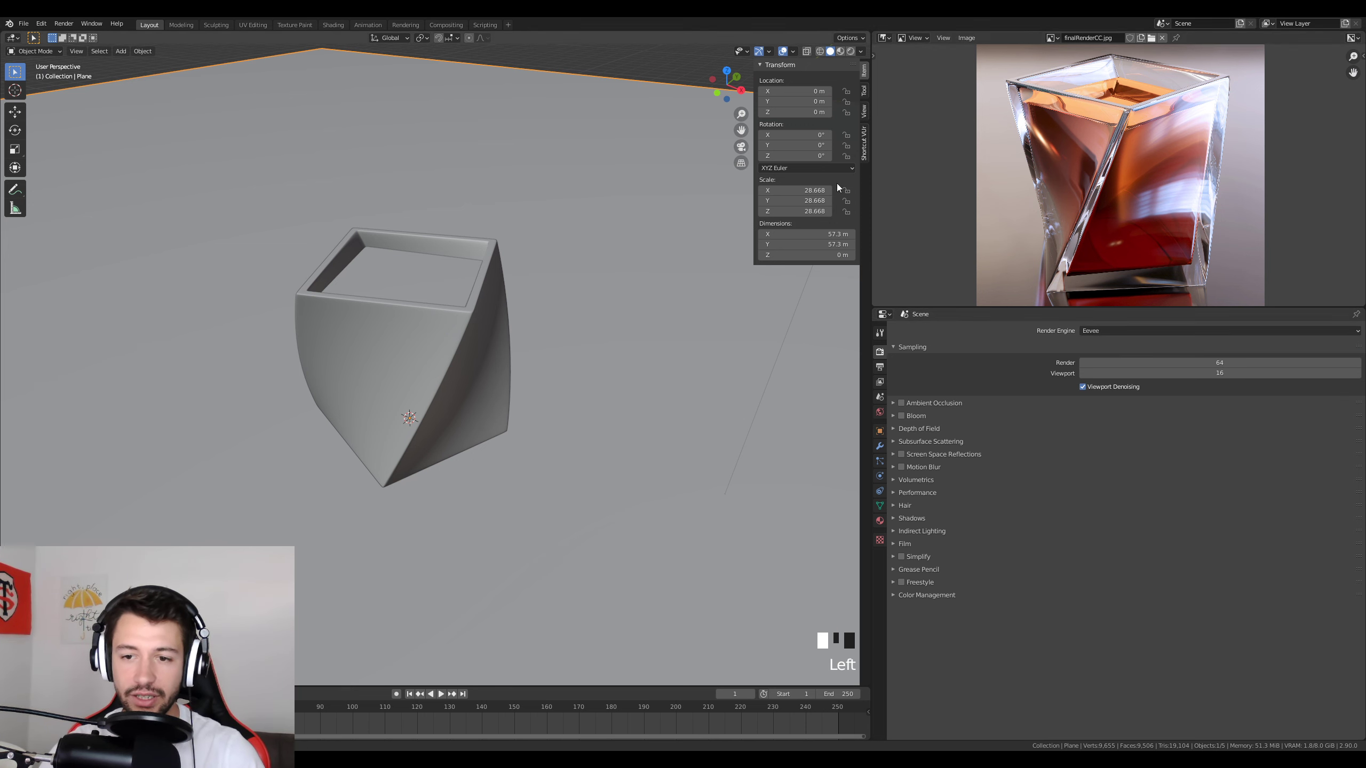
{"action": "left_click", "coordinate": [850, 52]}
{"action": "scroll", "coordinate": [554, 212], "scroll_direction": "down", "scroll_amount": 2}
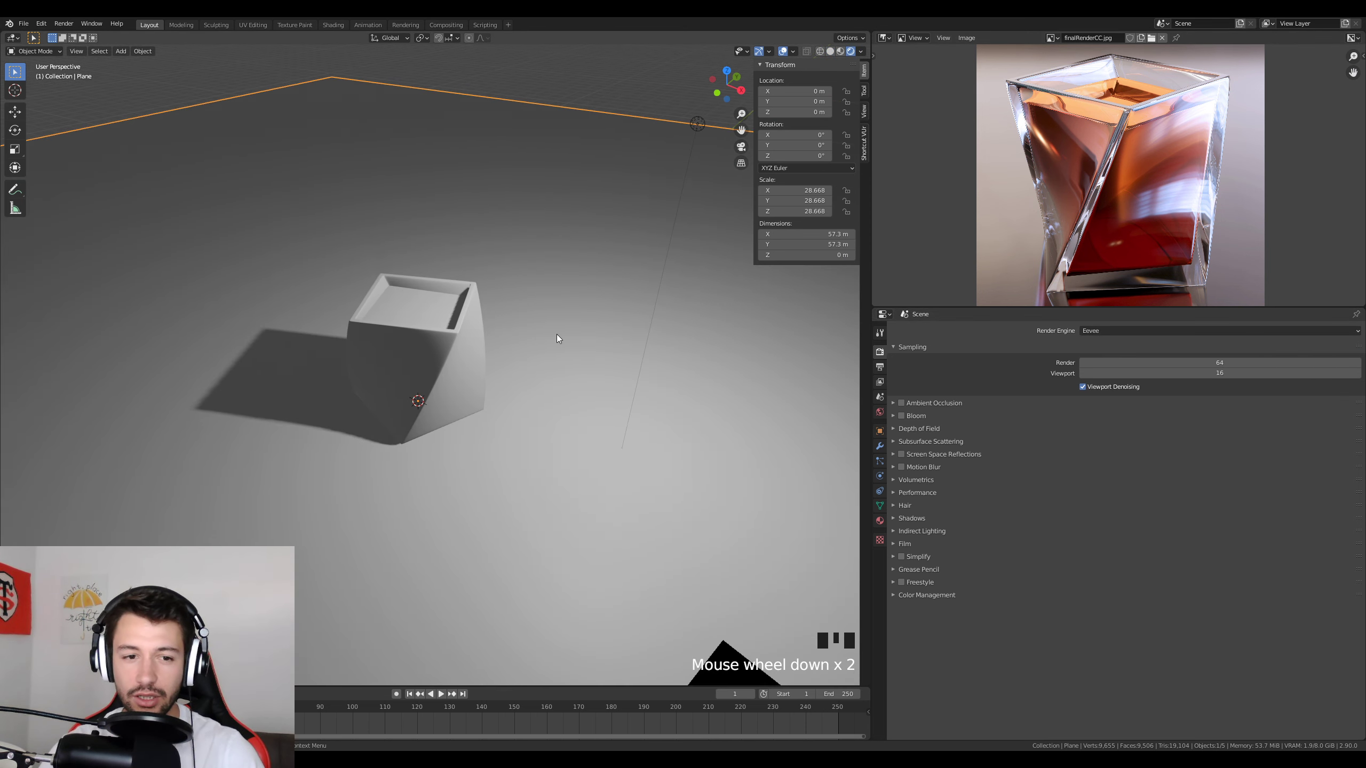
{"action": "scroll", "coordinate": [557, 334], "scroll_direction": "up", "scroll_amount": 2}
Show the World settings, switch the viewport to Material Preview and open its HDRI lighting choices.
{"action": "left_click", "coordinate": [880, 412]}
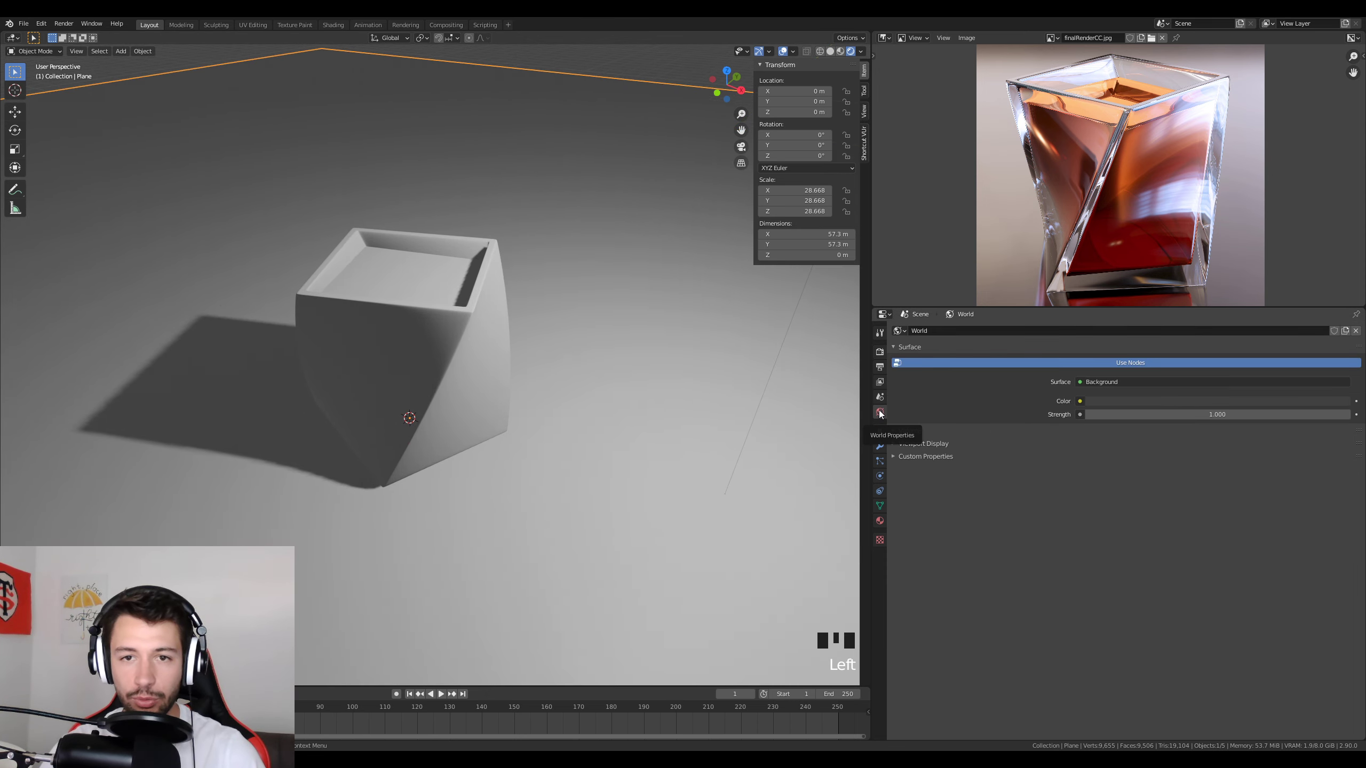
{"action": "middle_click_drag", "start_coordinate": [500, 312], "coordinate": [595, 299]}
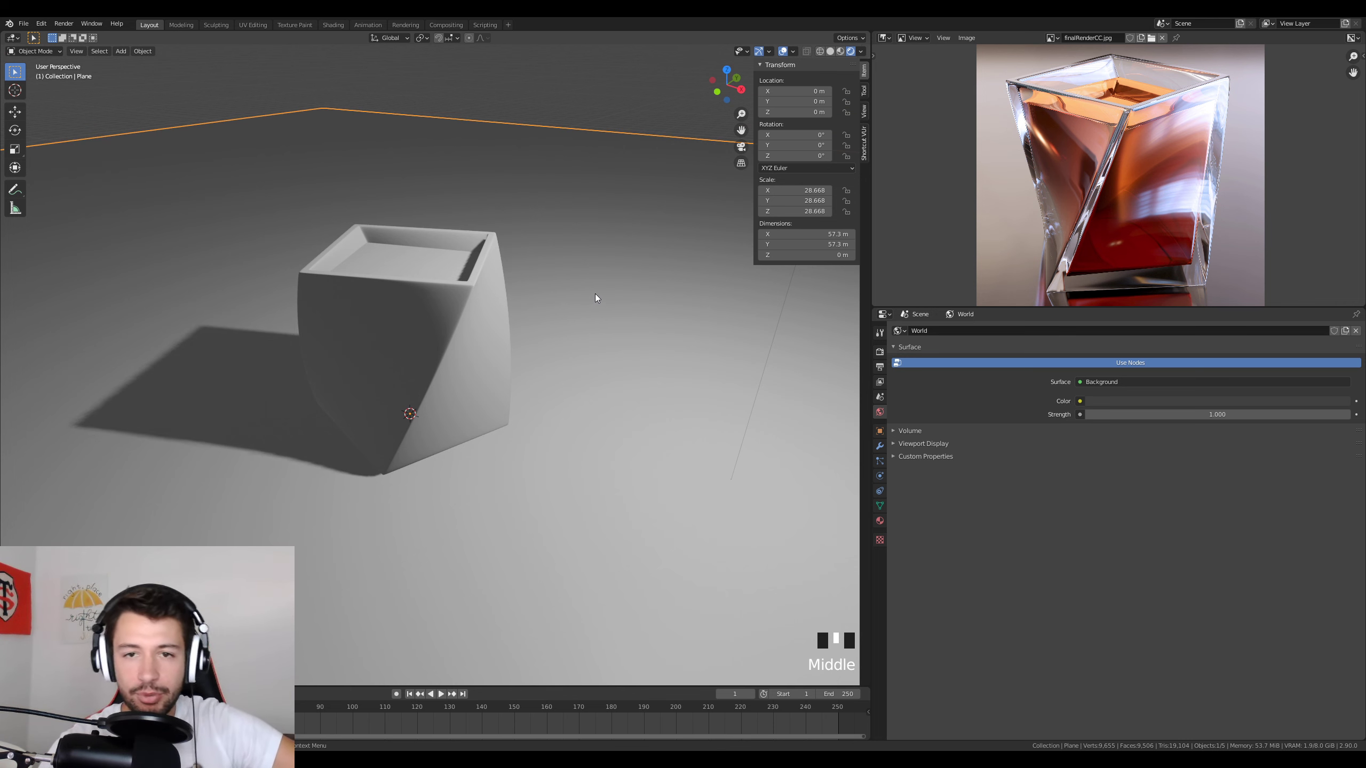
{"action": "left_click", "coordinate": [840, 51]}
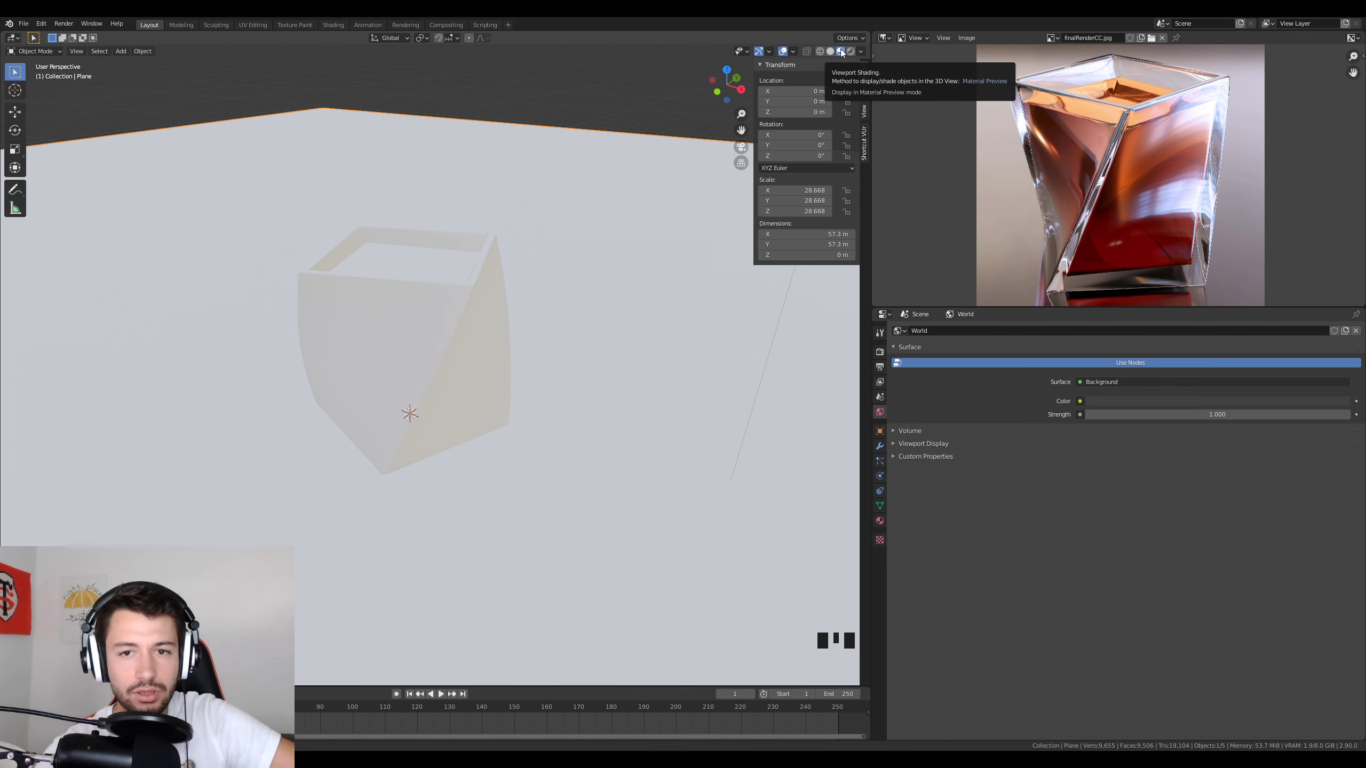
{"action": "left_click", "coordinate": [861, 52]}
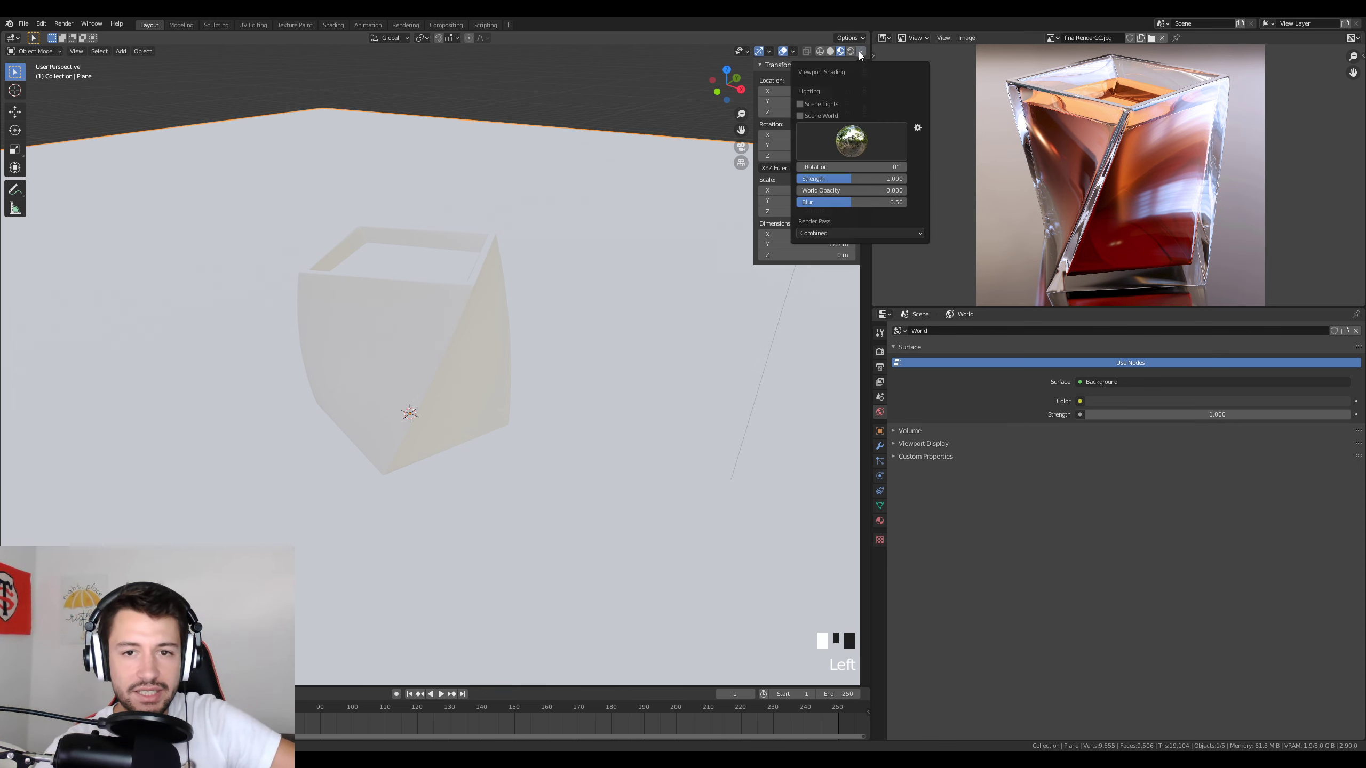
{"action": "left_click", "coordinate": [855, 134]}
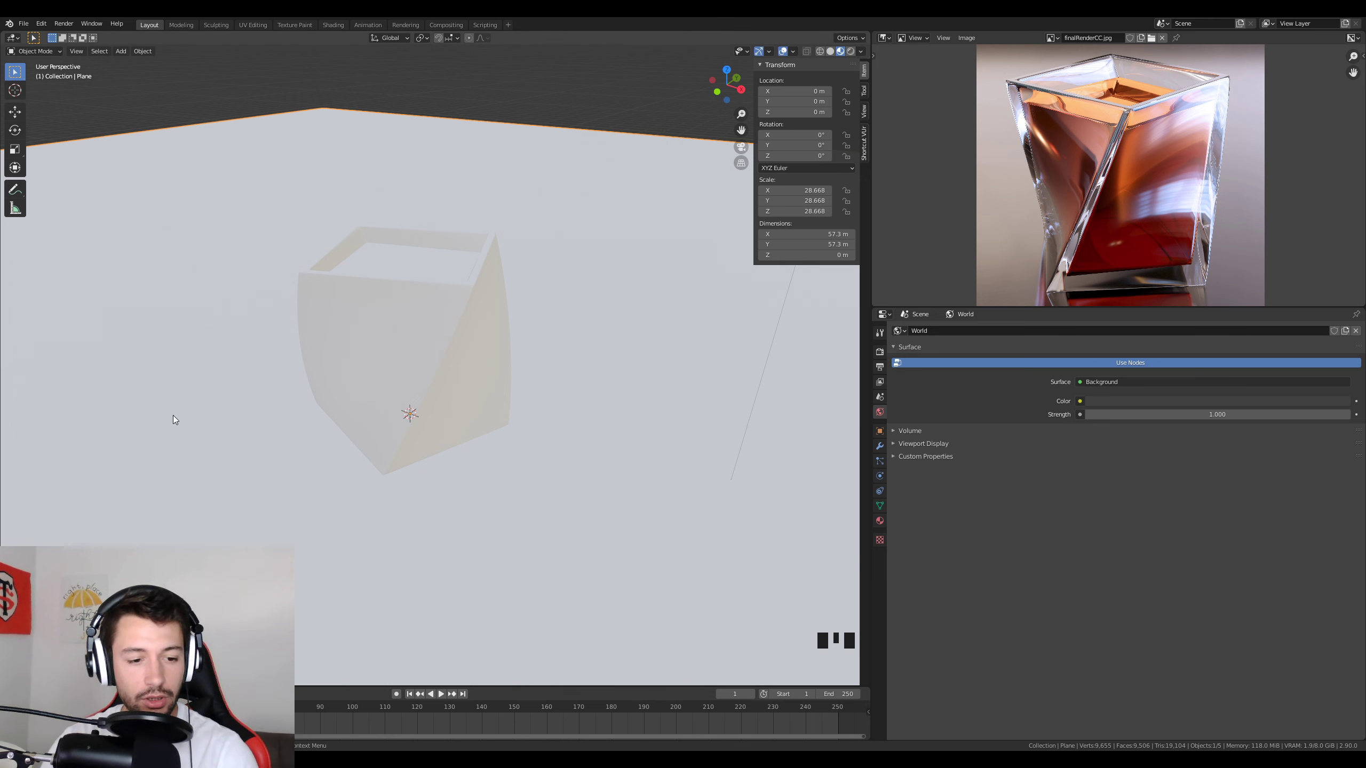
Switch to File Explorer by opening the file location of the installed blender shortcut.
{"action": "key", "text": "super"}
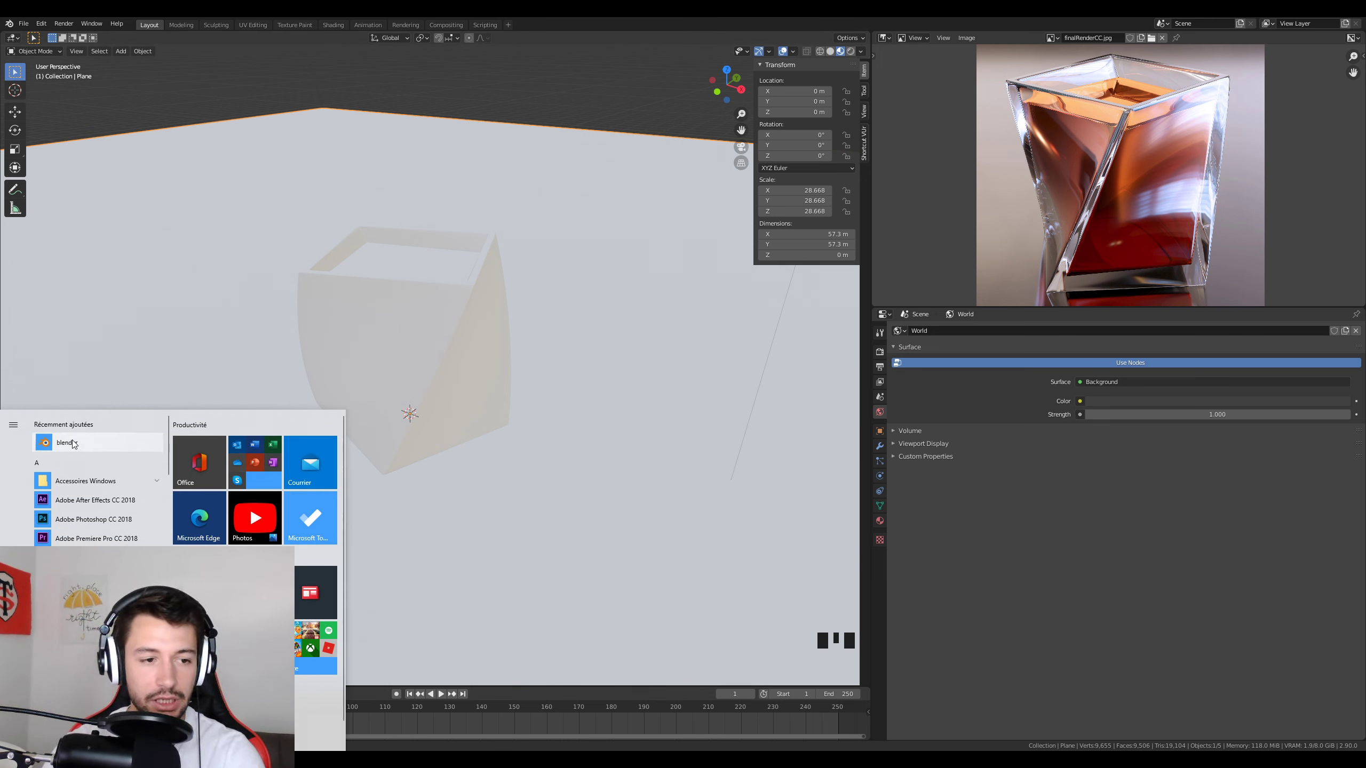
{"action": "right_click", "coordinate": [74, 444]}
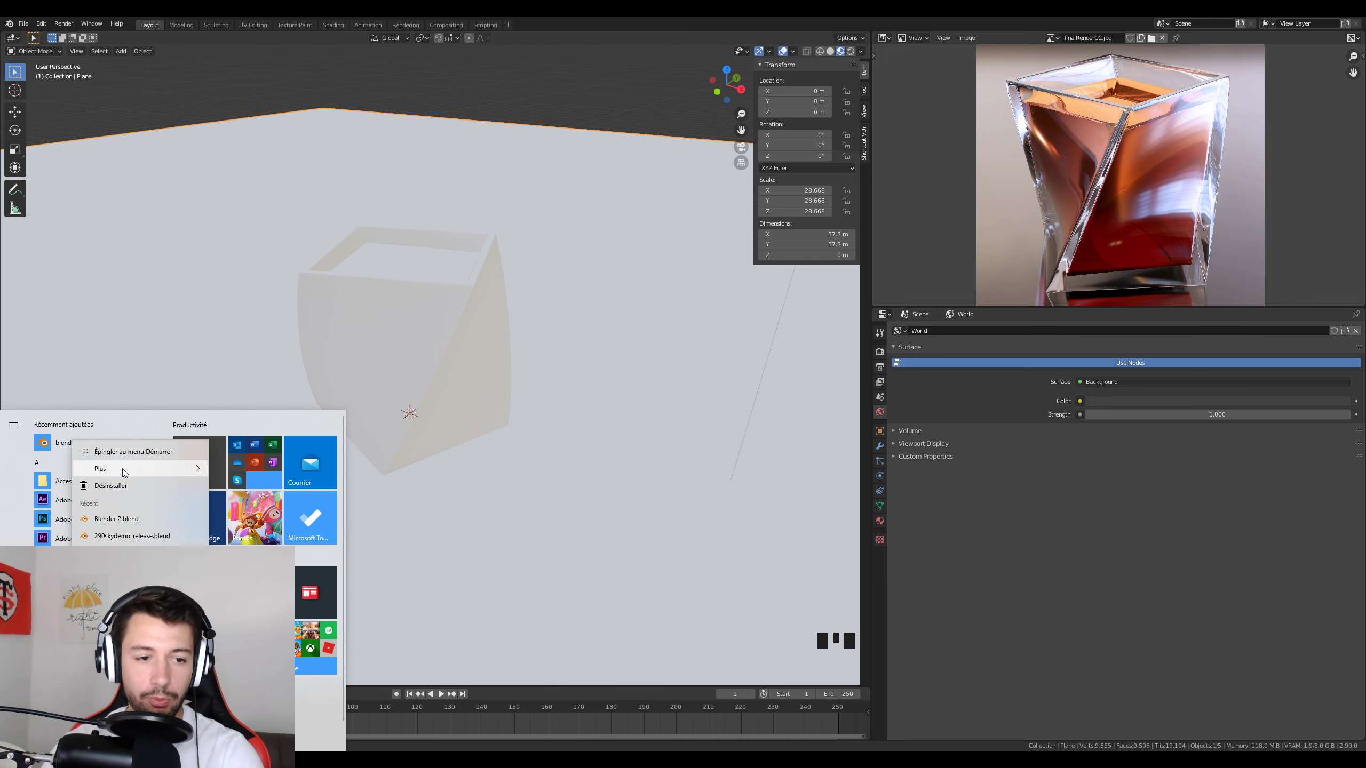
{"action": "mouse_move", "coordinate": [161, 469]}
{"action": "left_click", "coordinate": [318, 508]}
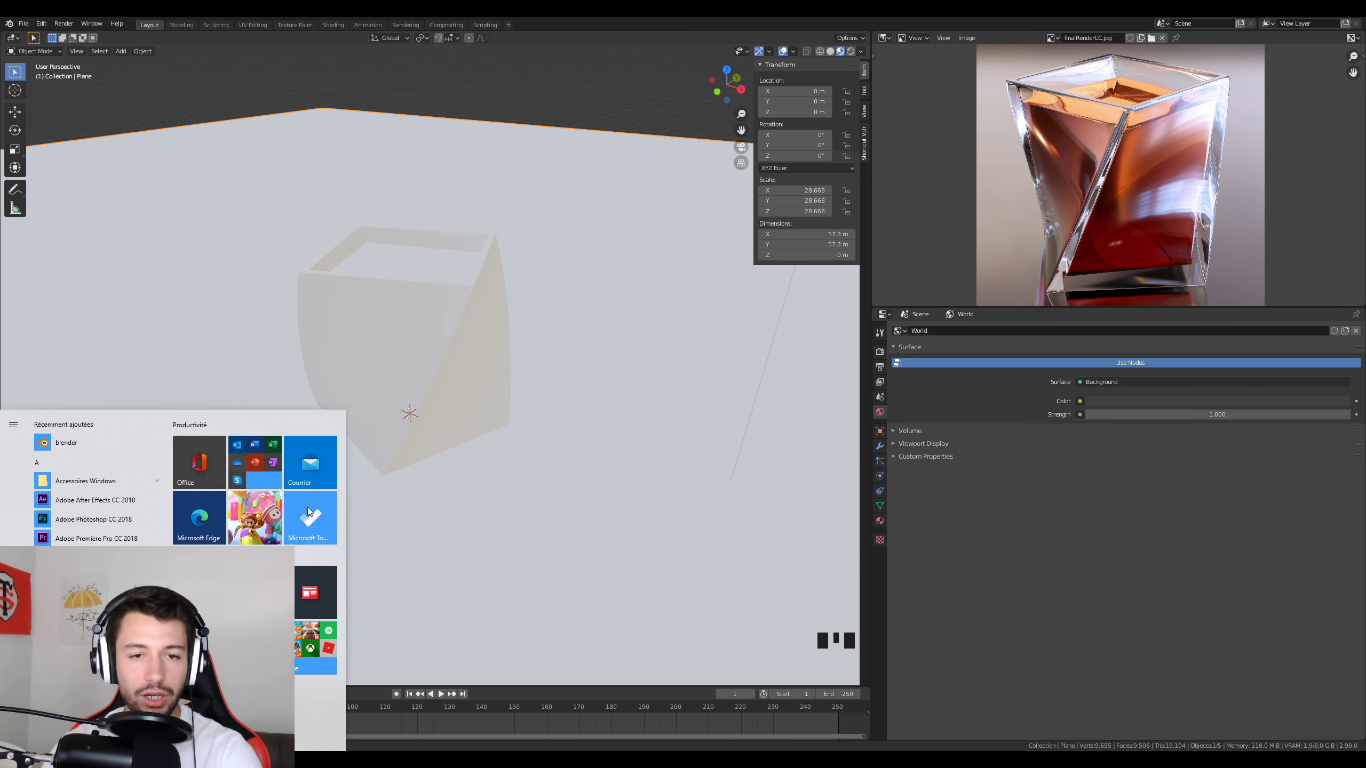
{"action": "left_click_drag", "start_coordinate": [1100, 518], "coordinate": [453, 201]}
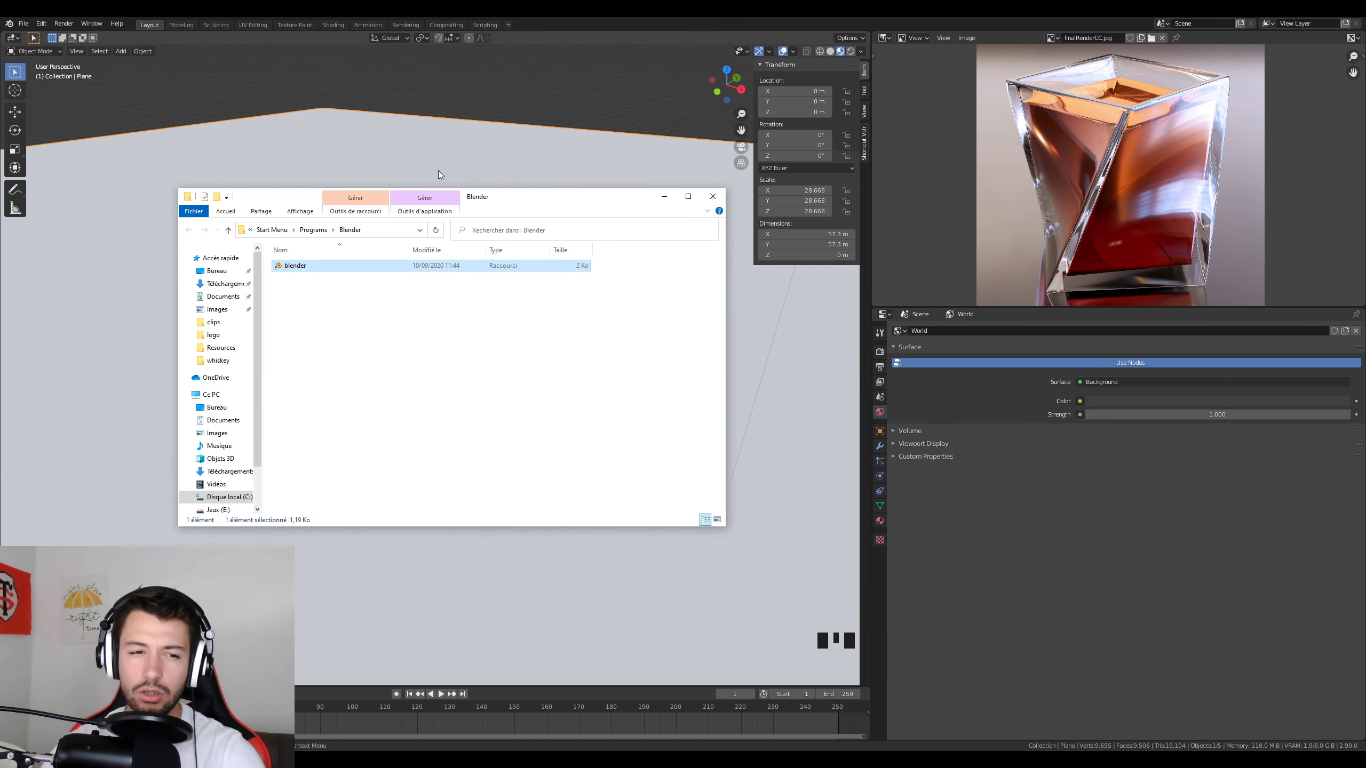
{"action": "right_click", "coordinate": [310, 268]}
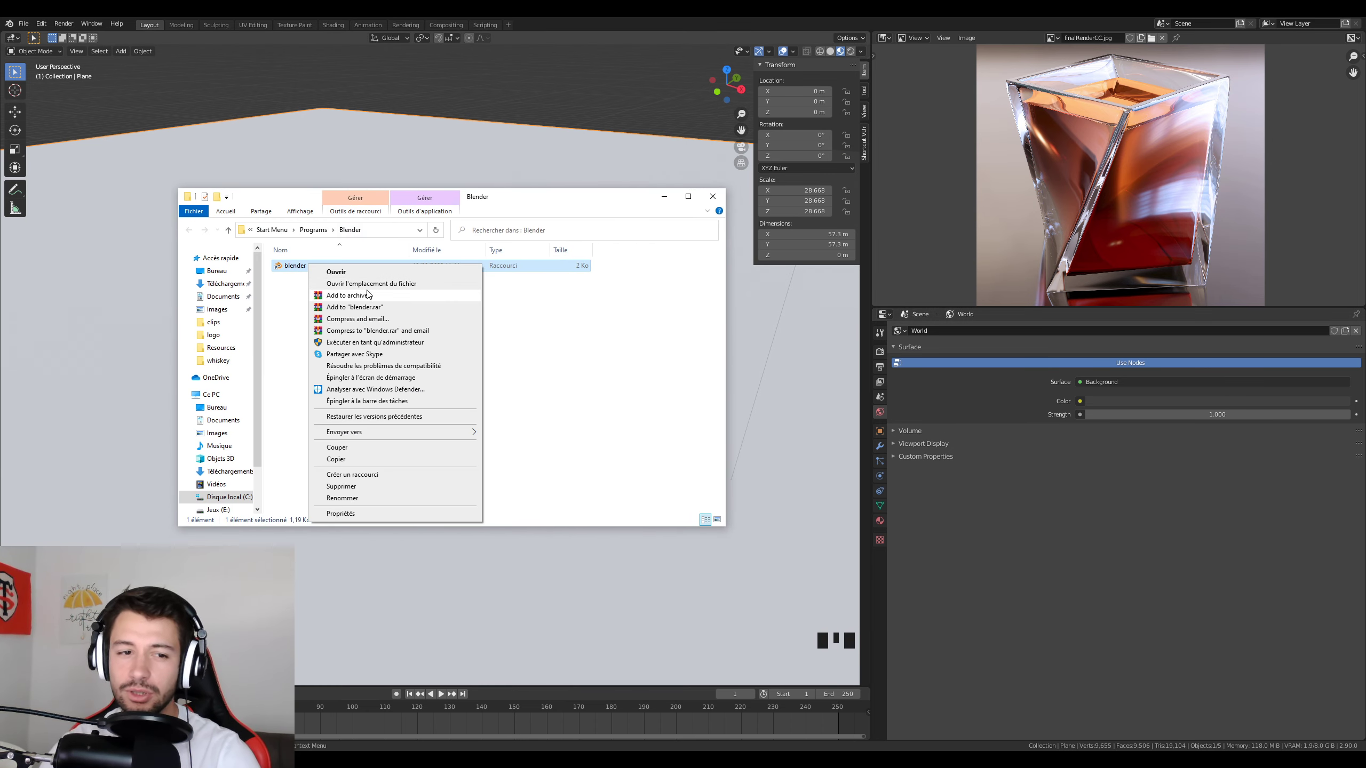
{"action": "left_click", "coordinate": [340, 514]}
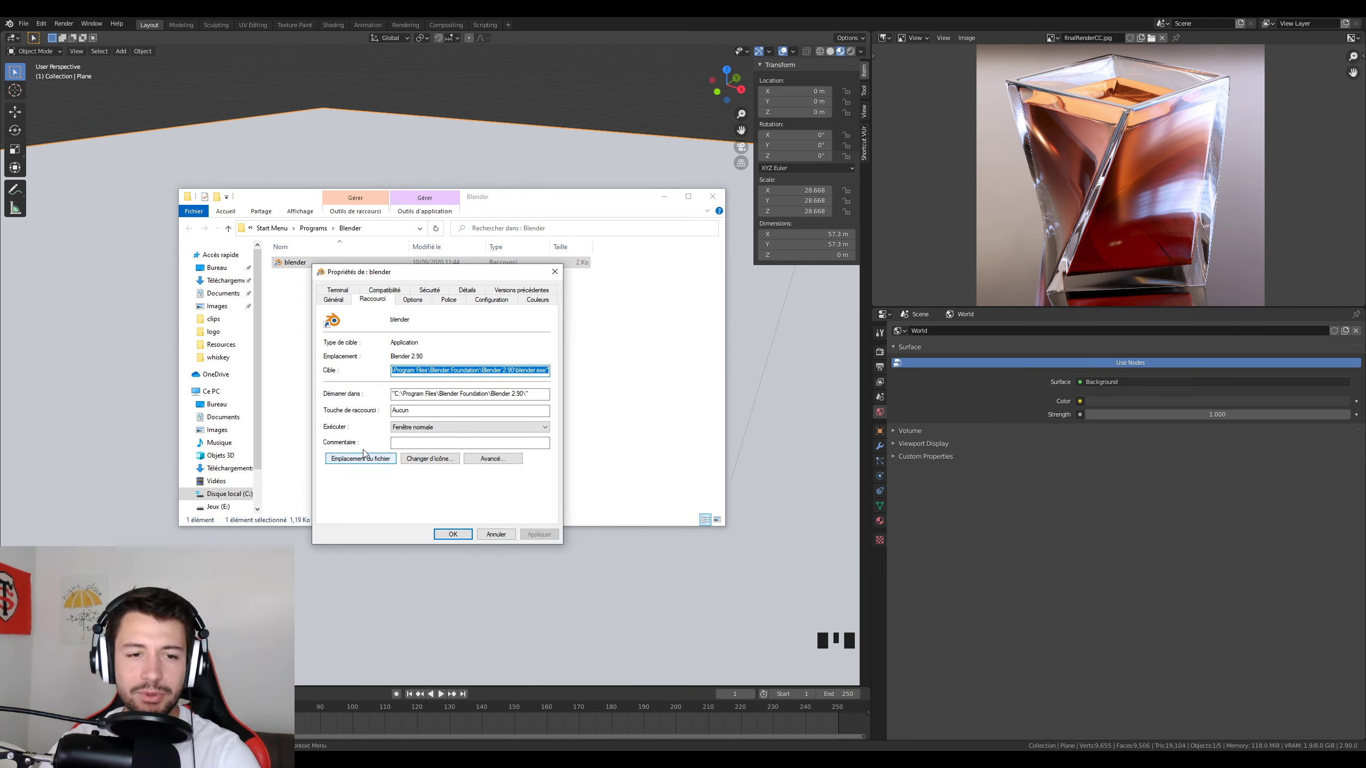
{"action": "left_click", "coordinate": [555, 272]}
Open the shortcut's target location and browse to the folder 2.90 > datafiles > studiolights > world.
{"action": "right_click", "coordinate": [329, 271]}
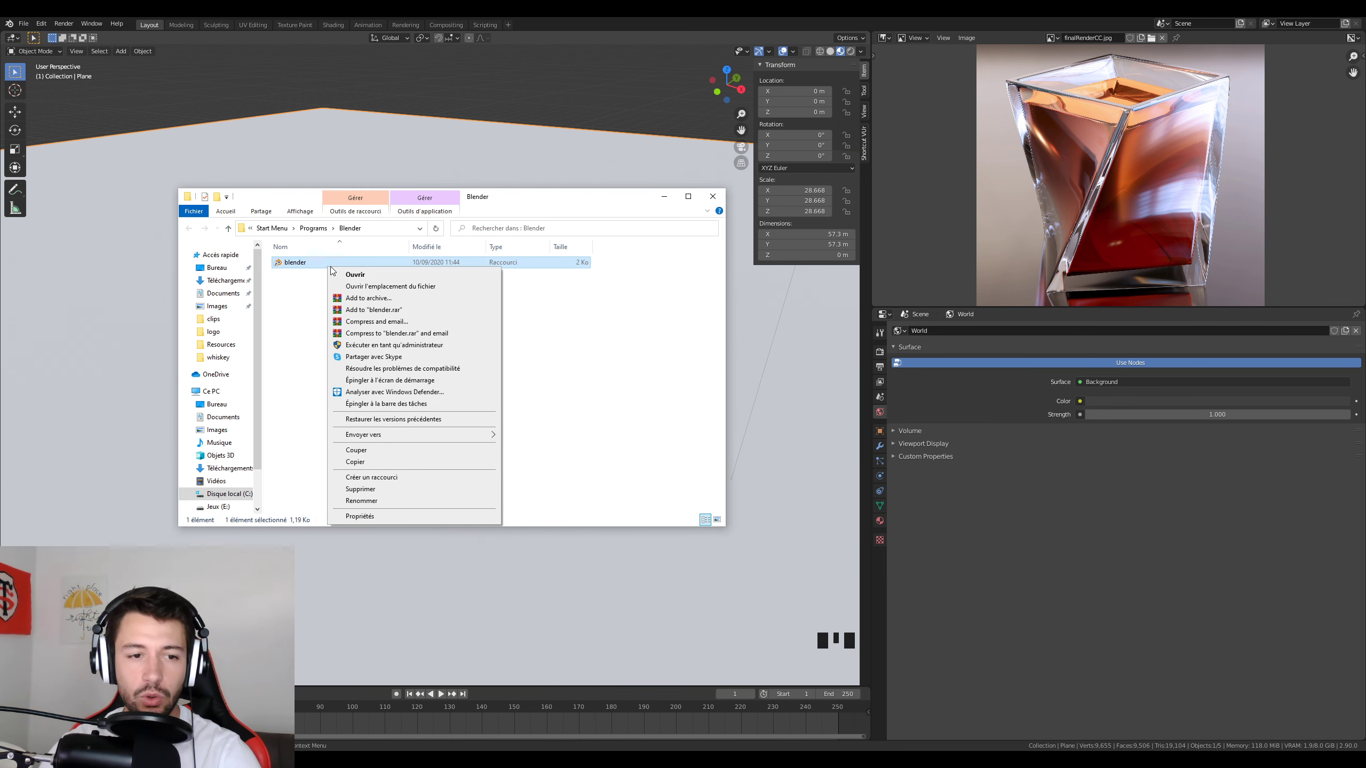
{"action": "left_click", "coordinate": [359, 289]}
{"action": "double_click", "coordinate": [329, 263]}
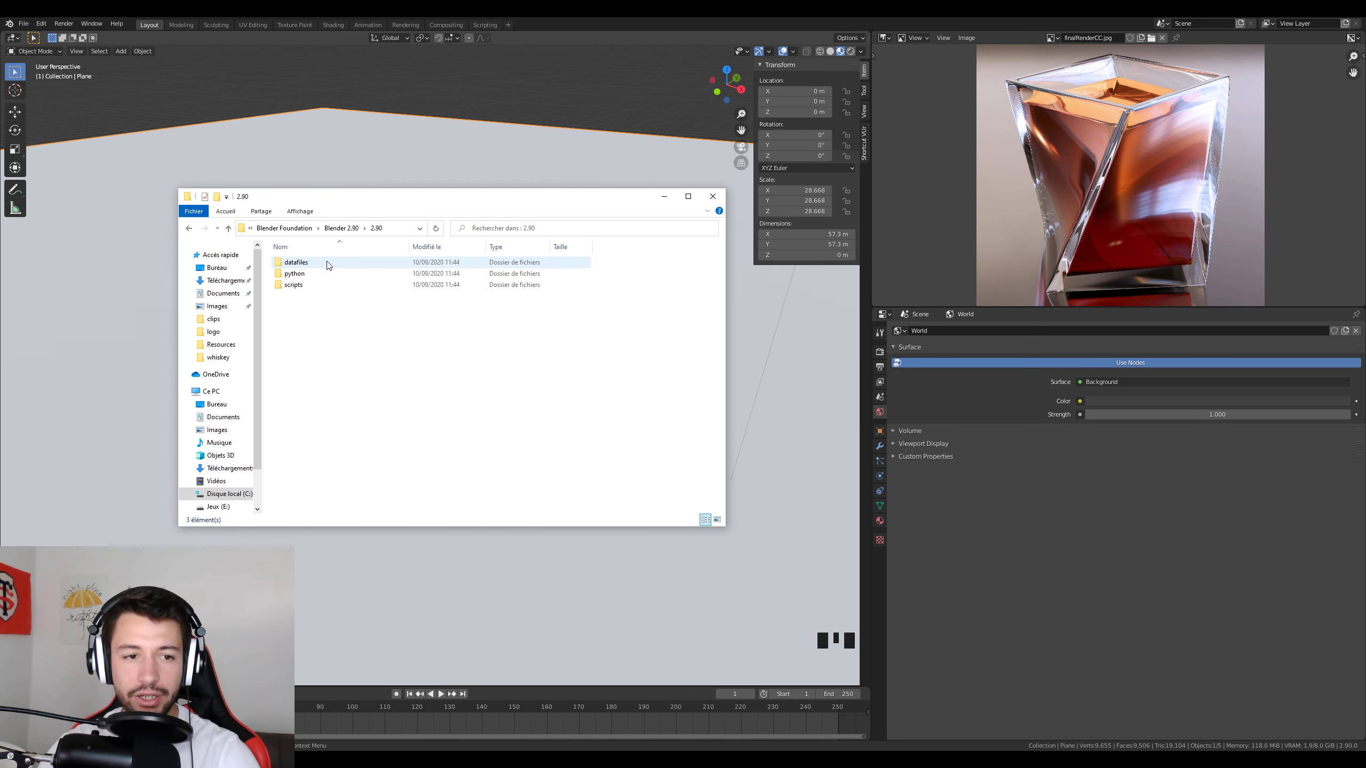
{"action": "double_click", "coordinate": [296, 262]}
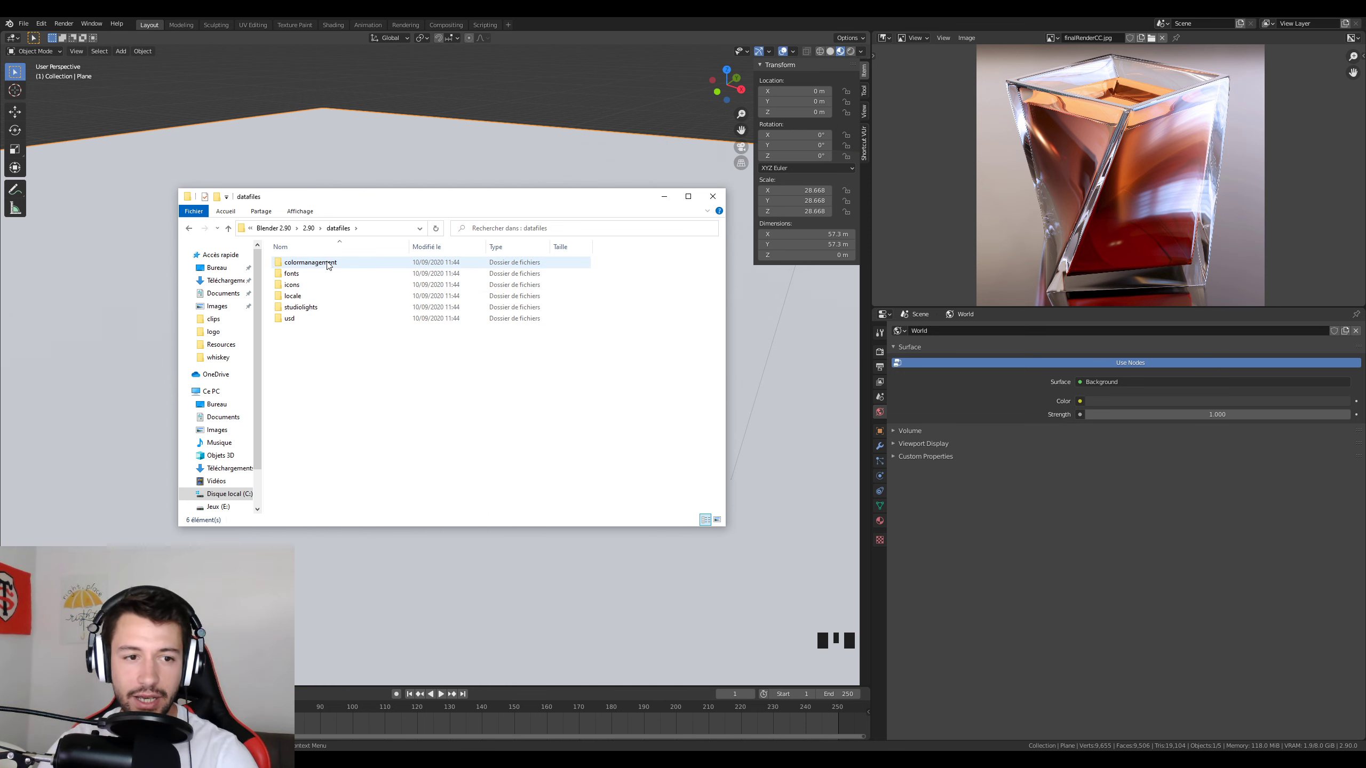
{"action": "double_click", "coordinate": [315, 307]}
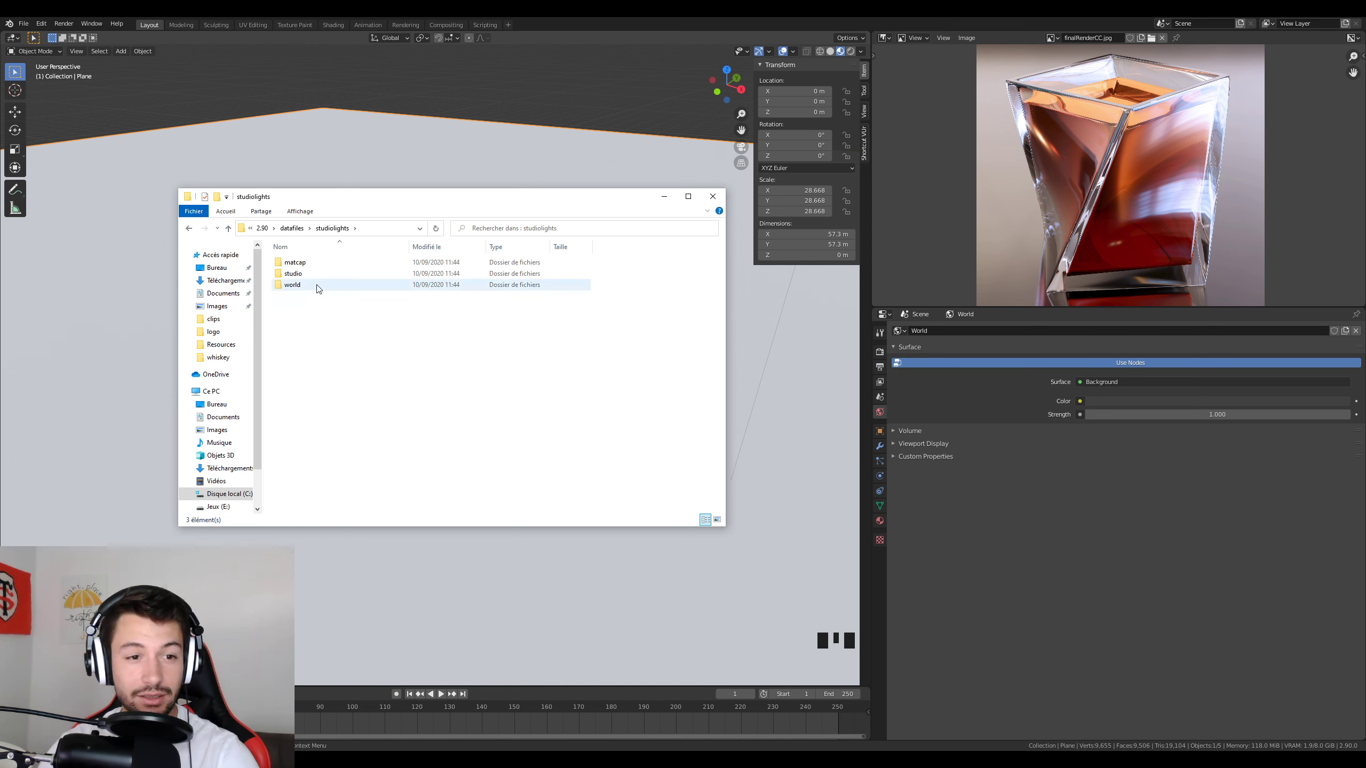
{"action": "double_click", "coordinate": [319, 285]}
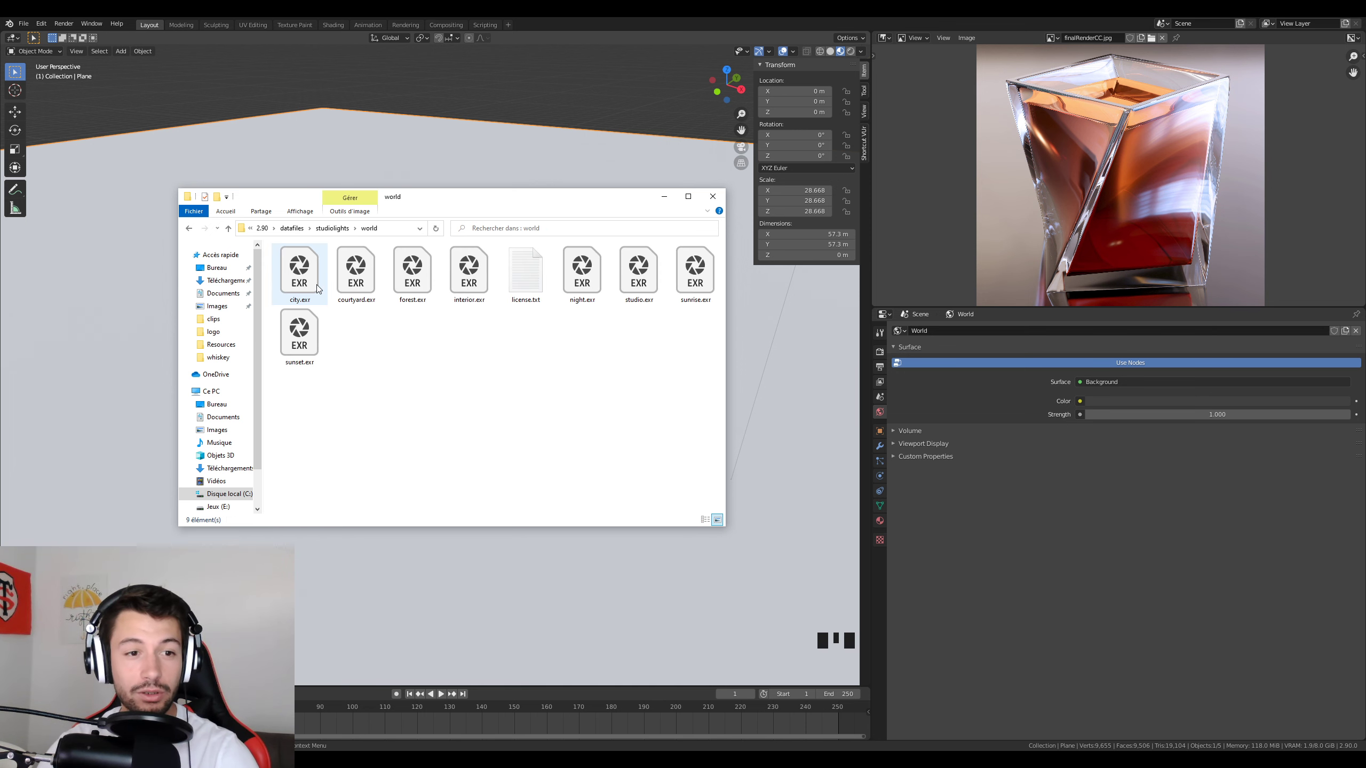
Compare the viewport's built-in HDRI lighting choices with the EXR files in the world folder.
{"action": "left_click", "coordinate": [861, 52]}
{"action": "left_click", "coordinate": [851, 141]}
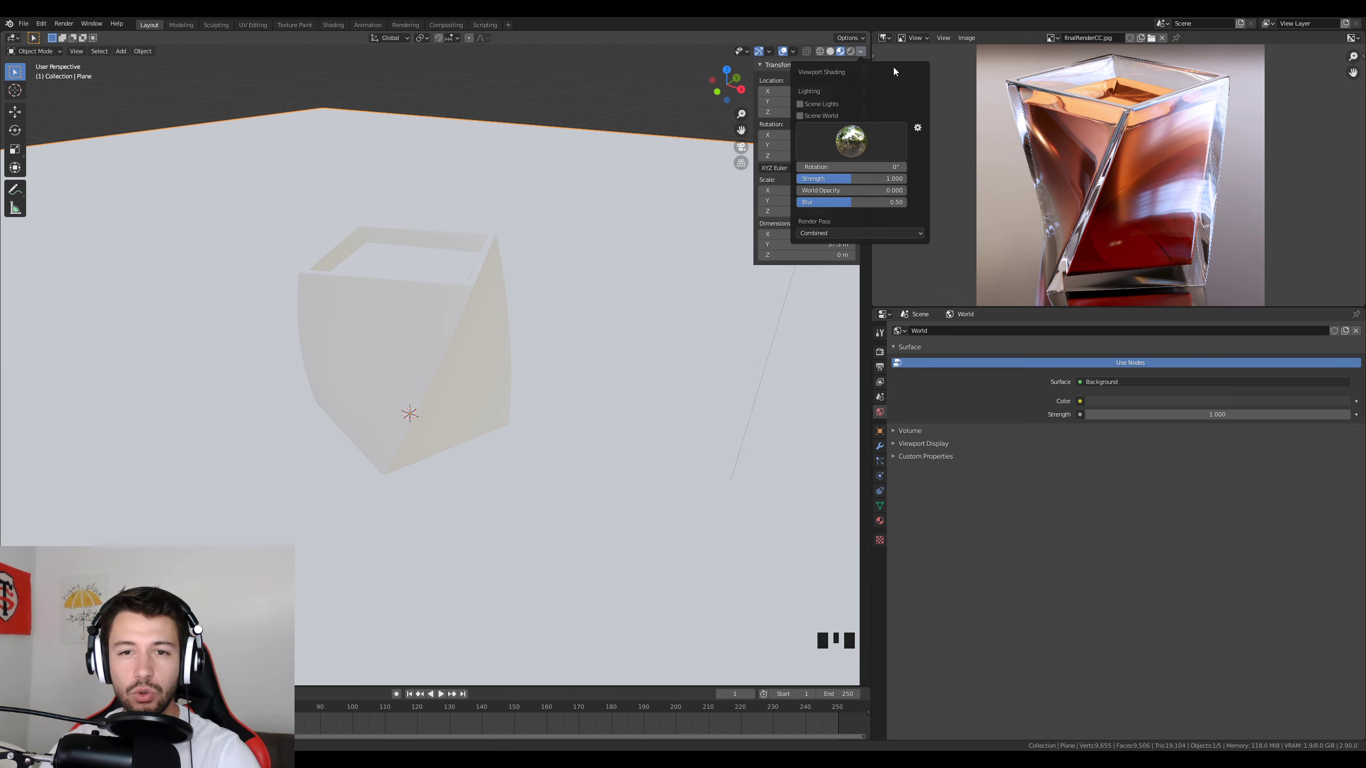
{"action": "left_click", "coordinate": [860, 52]}
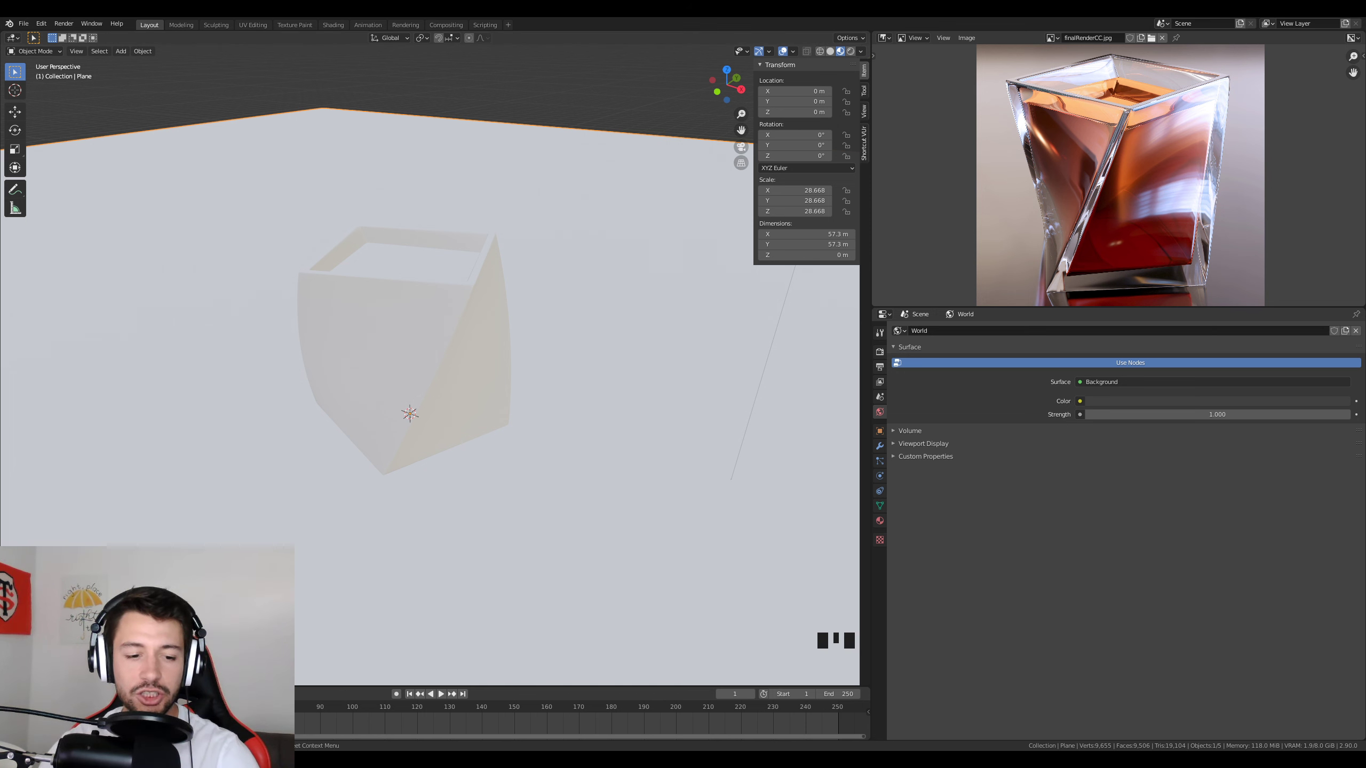
{"action": "left_click", "coordinate": [311, 716]}
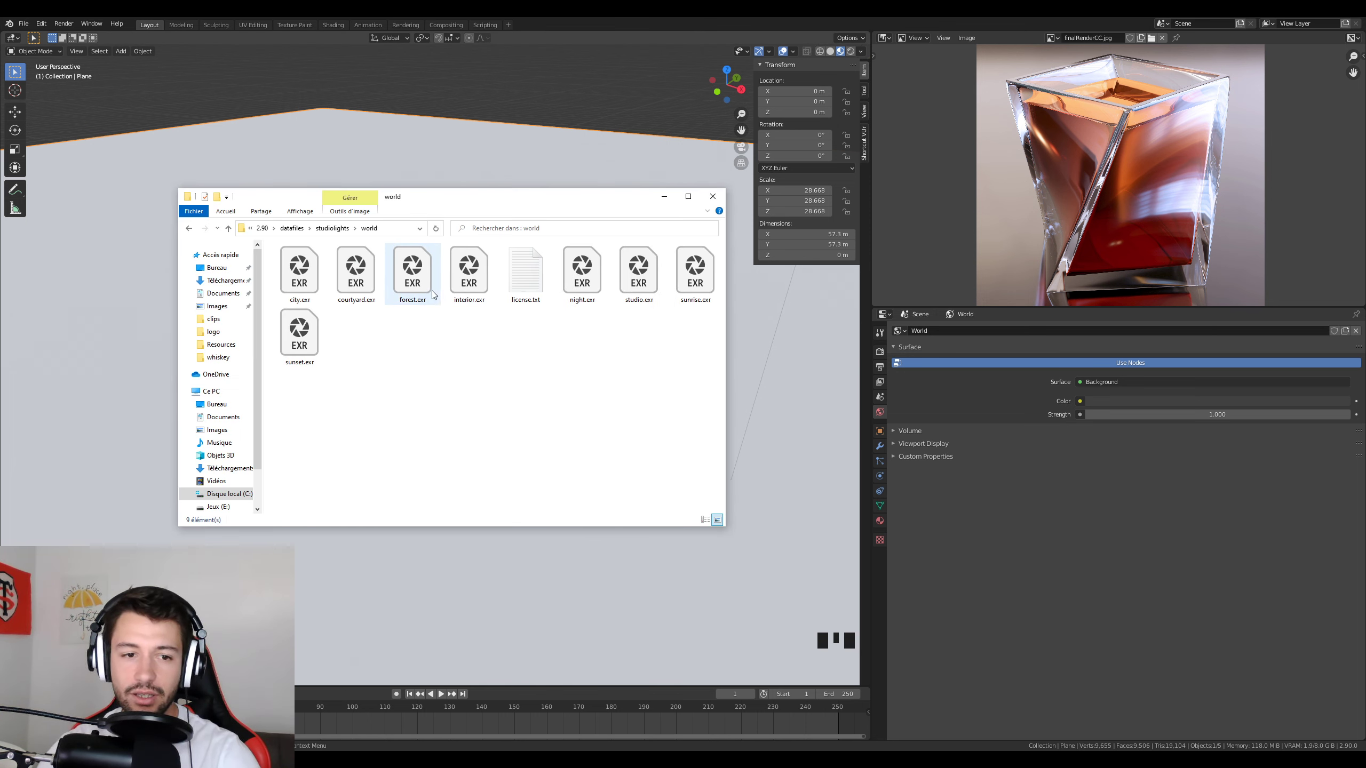
{"action": "left_click", "coordinate": [413, 267]}
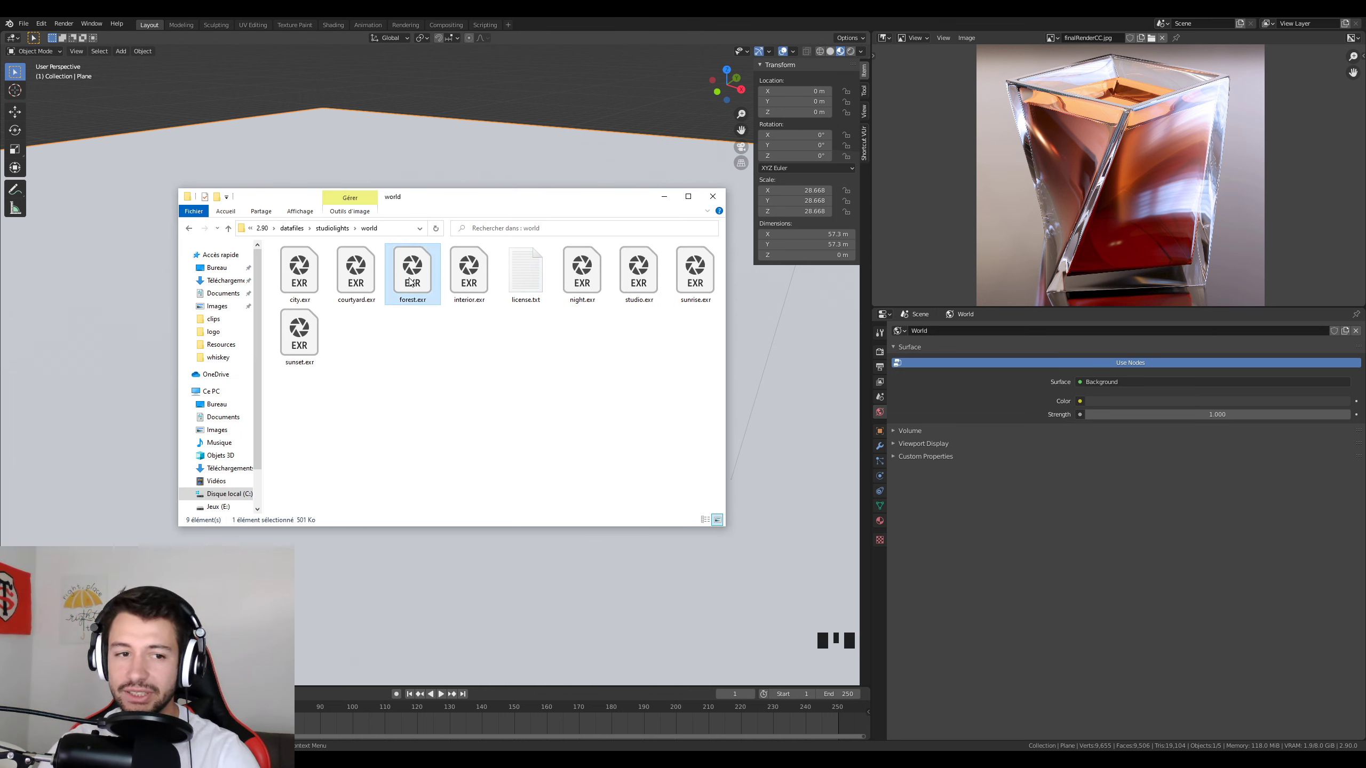
{"action": "left_click_drag", "start_coordinate": [286, 414], "coordinate": [723, 256]}
{"action": "left_click", "coordinate": [534, 443]}
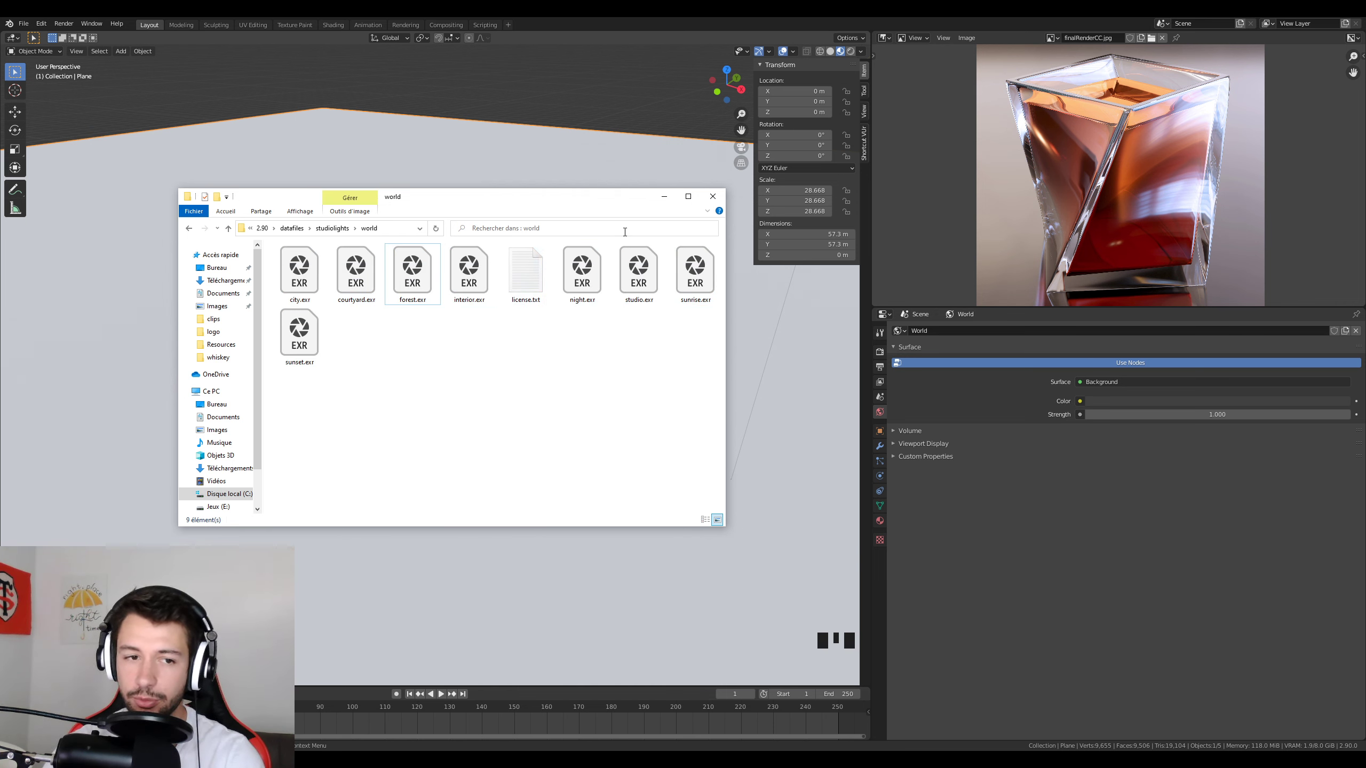
{"action": "left_click", "coordinate": [664, 196]}
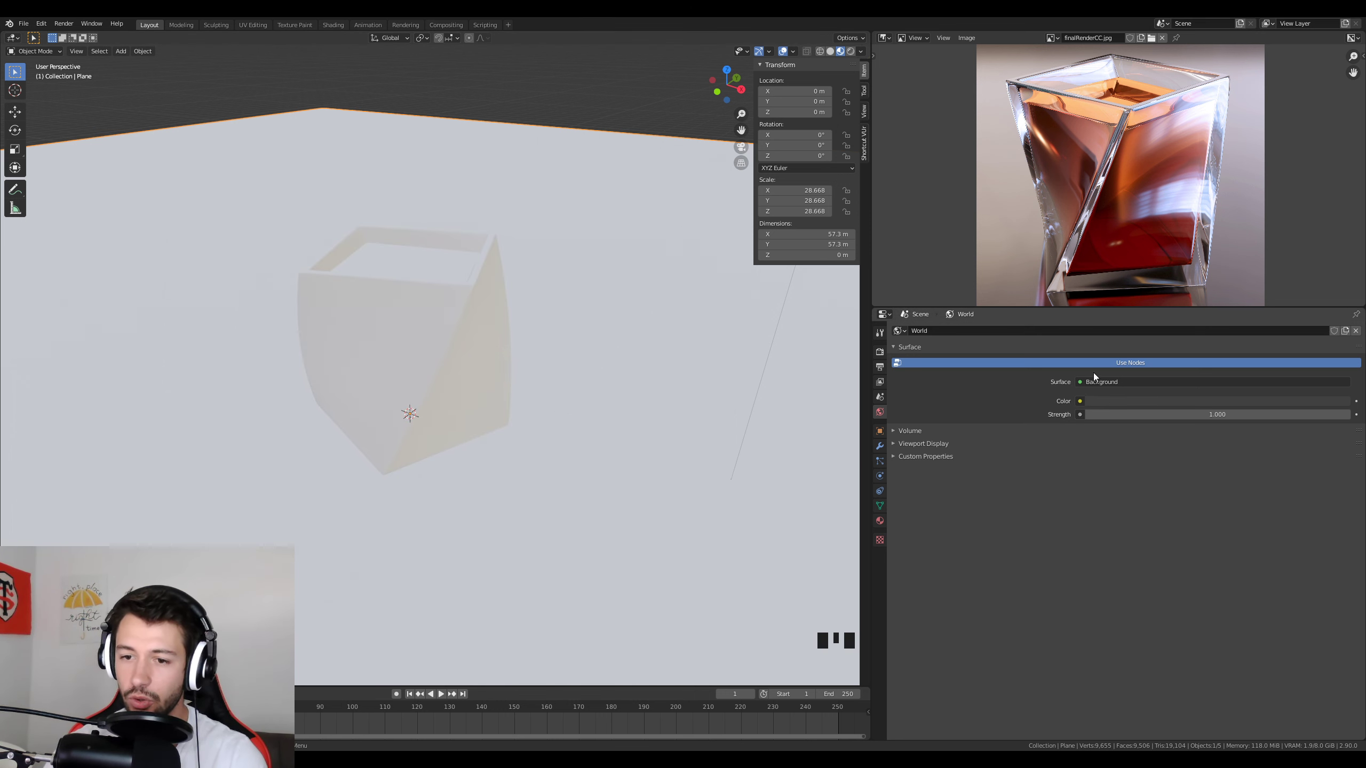
Set the World color to an Environment Texture and load interior.exr from the Stream_Blender folder.
{"action": "left_click", "coordinate": [1080, 401]}
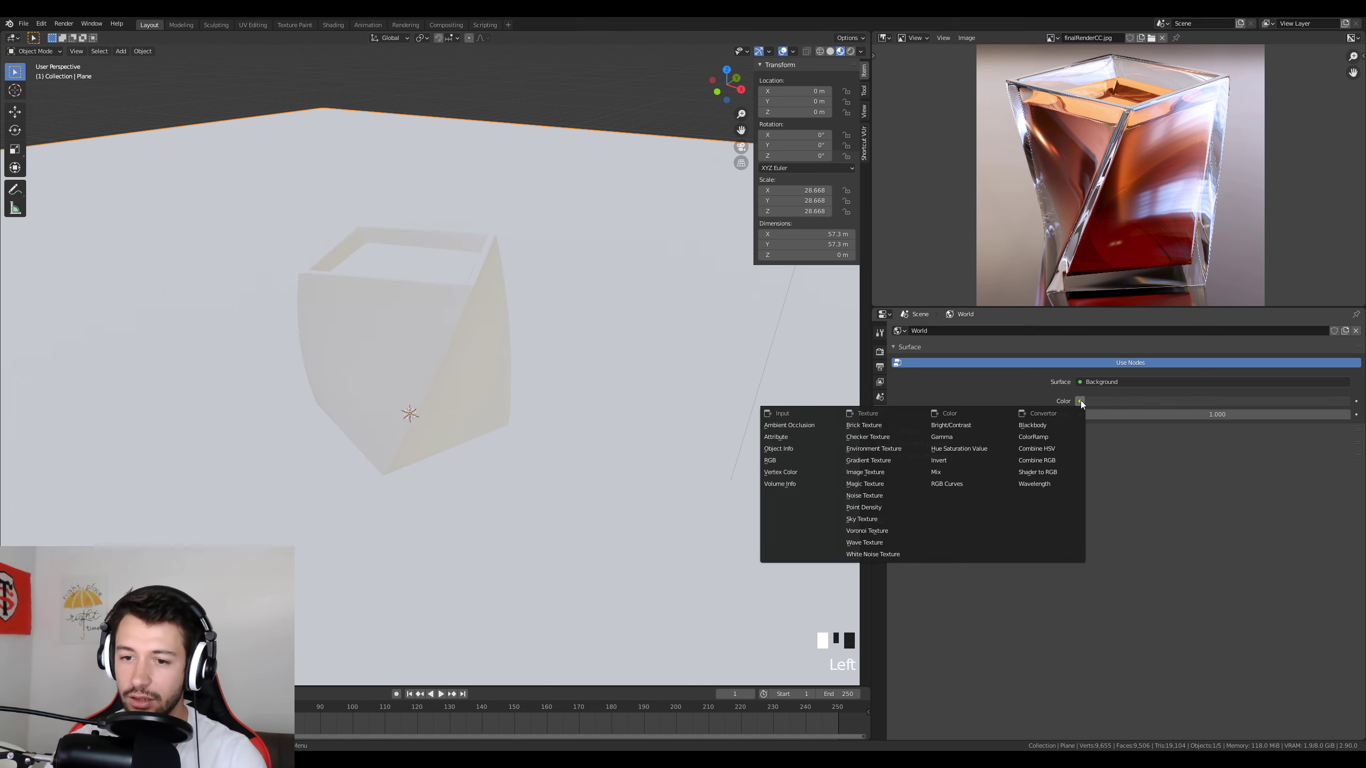
{"action": "left_click", "coordinate": [882, 449]}
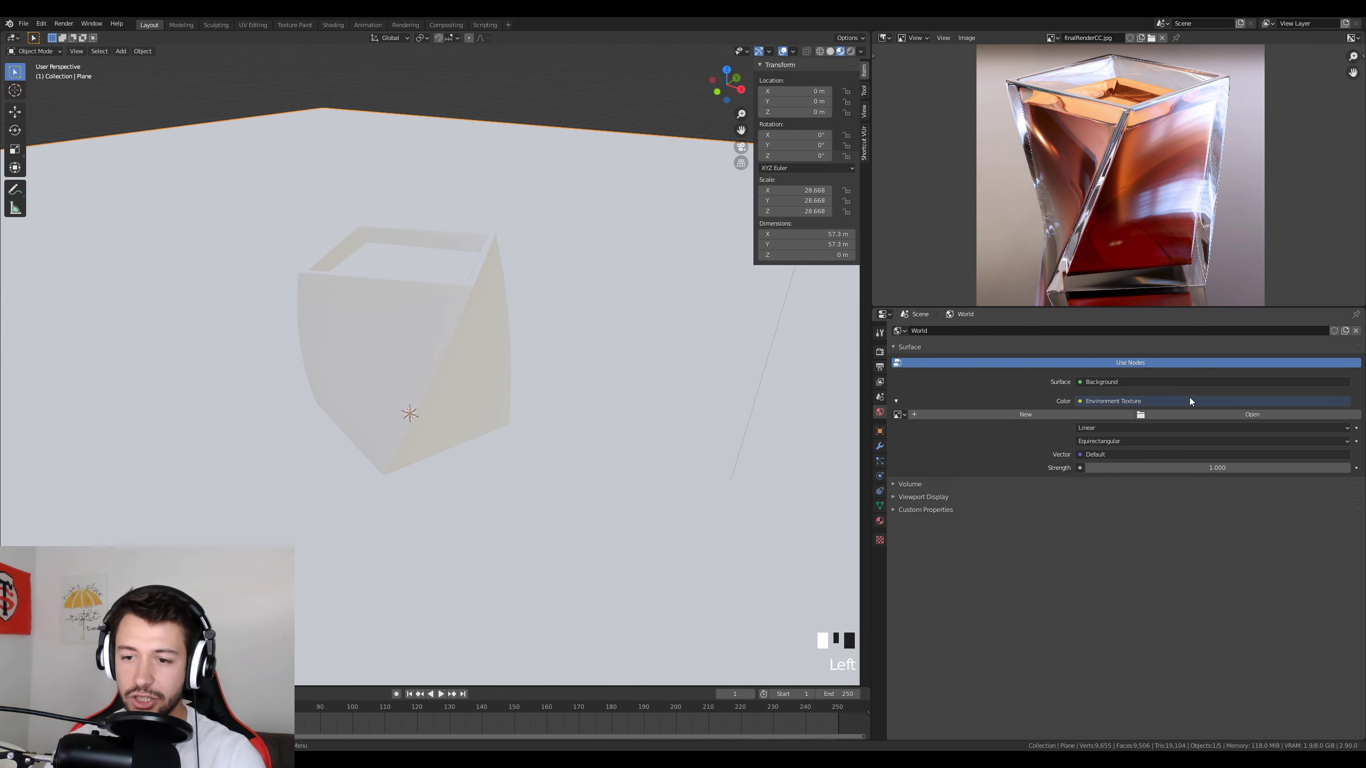
{"action": "left_click", "coordinate": [1203, 414]}
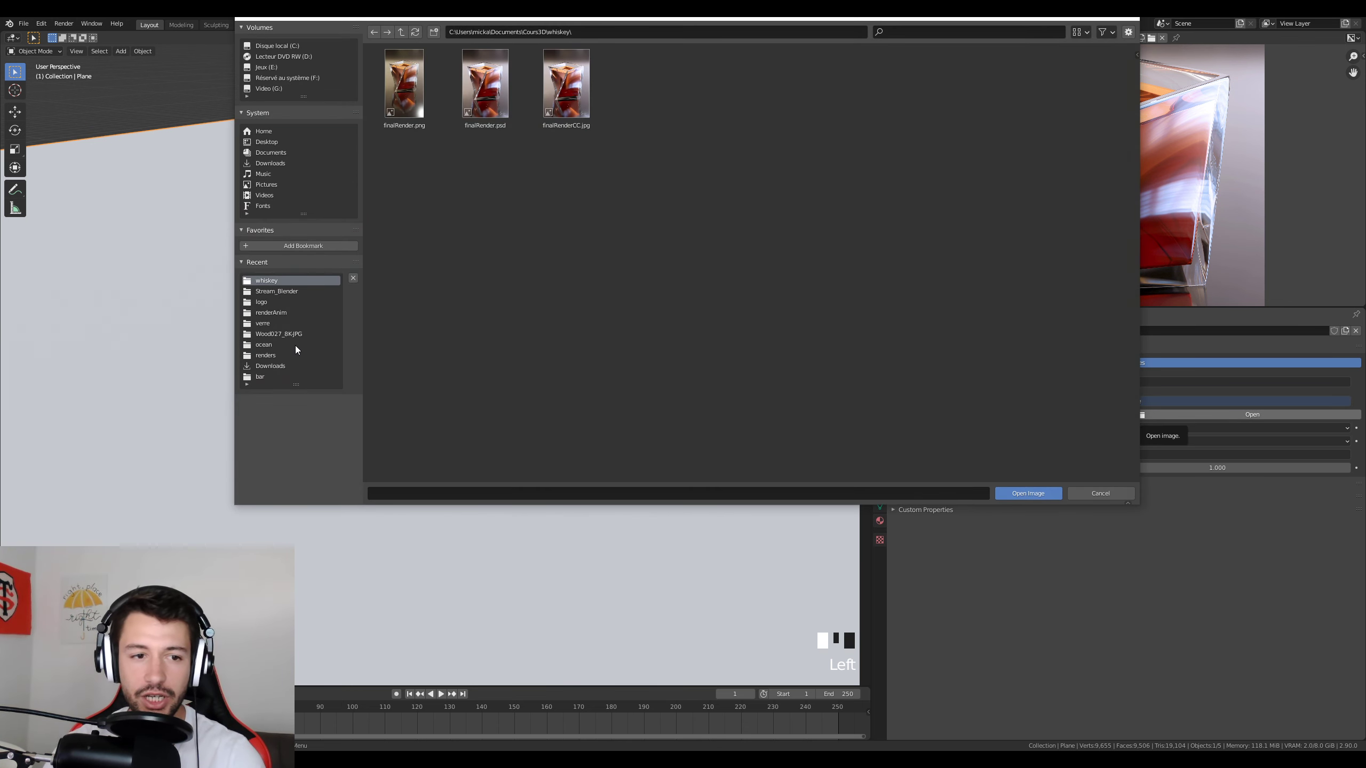
{"action": "left_click", "coordinate": [278, 290]}
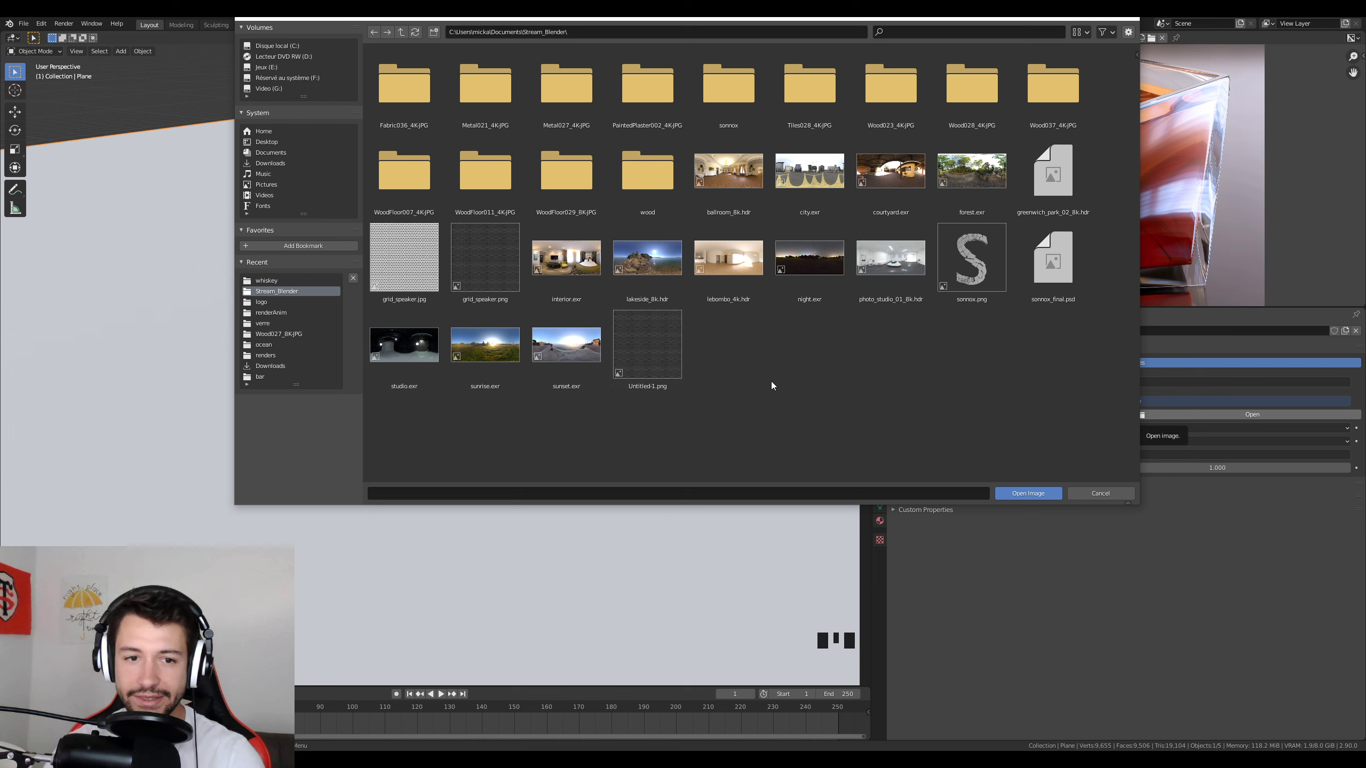
{"action": "left_click", "coordinate": [599, 285]}
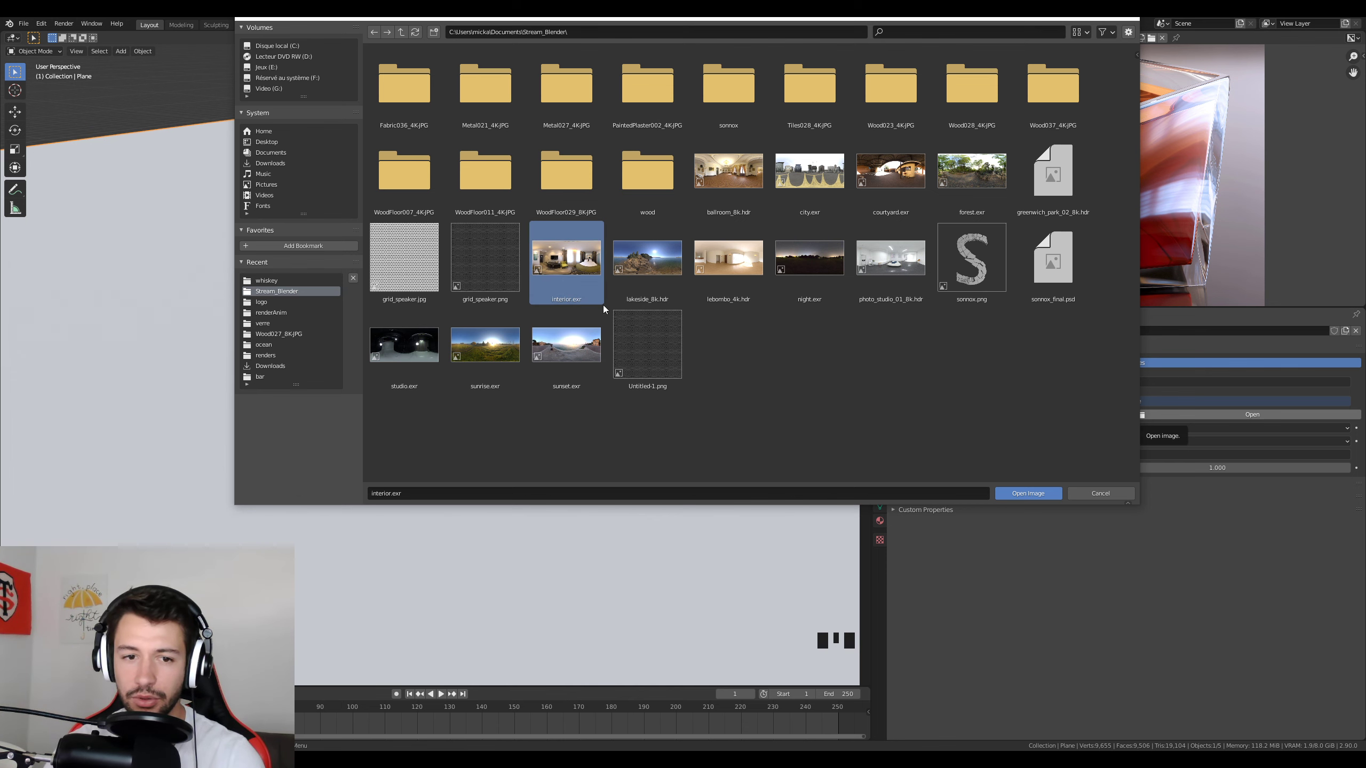
{"action": "left_click", "coordinate": [1027, 493]}
Check the World environment settings in the other open Blender project and return to the current scene.
{"action": "scroll", "coordinate": [671, 303], "scroll_direction": "down", "scroll_amount": 3}
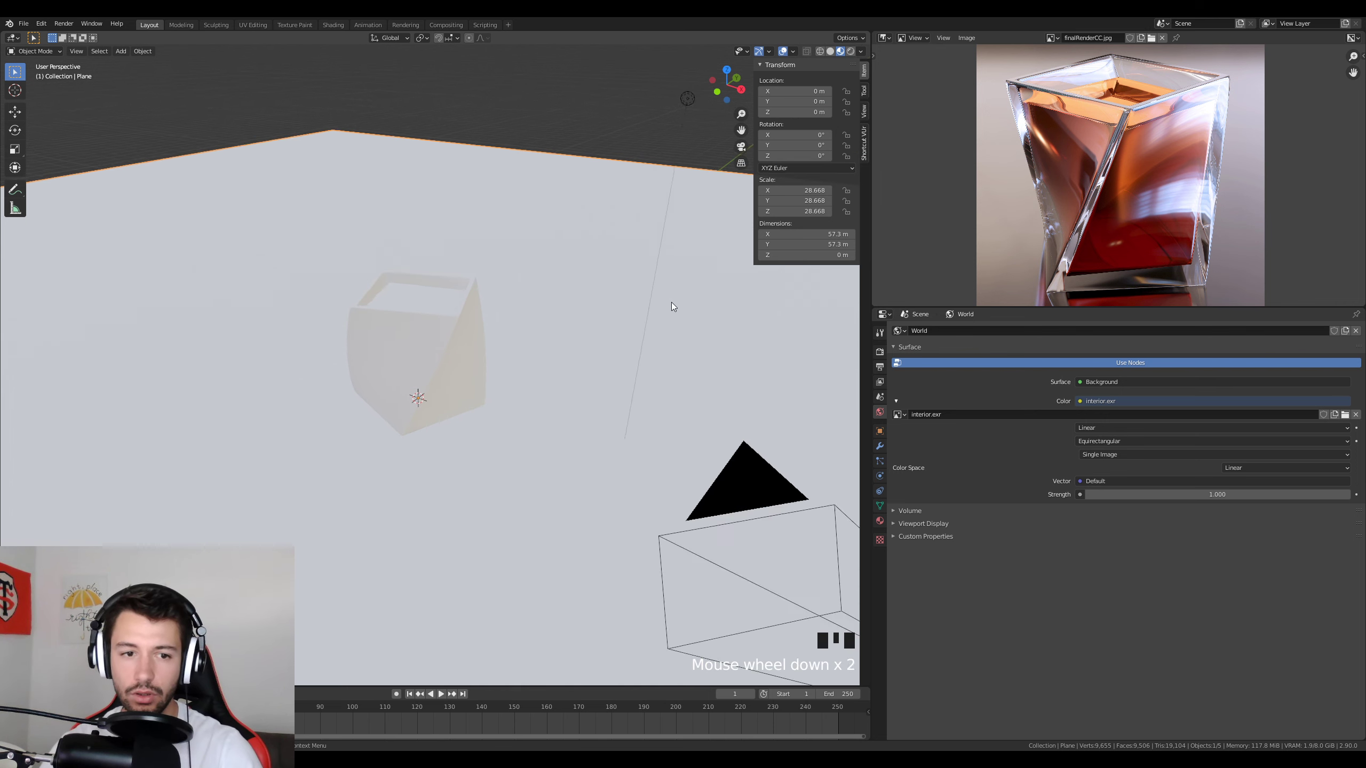
{"action": "mouse_move", "coordinate": [506, 385]}
{"action": "middle_mouse_down"}
{"action": "mouse_move", "coordinate": [639, 351]}
{"action": "mouse_move", "coordinate": [514, 396]}
{"action": "middle_mouse_up"}
{"action": "scroll", "coordinate": [520, 395], "scroll_direction": "up", "scroll_amount": 2}
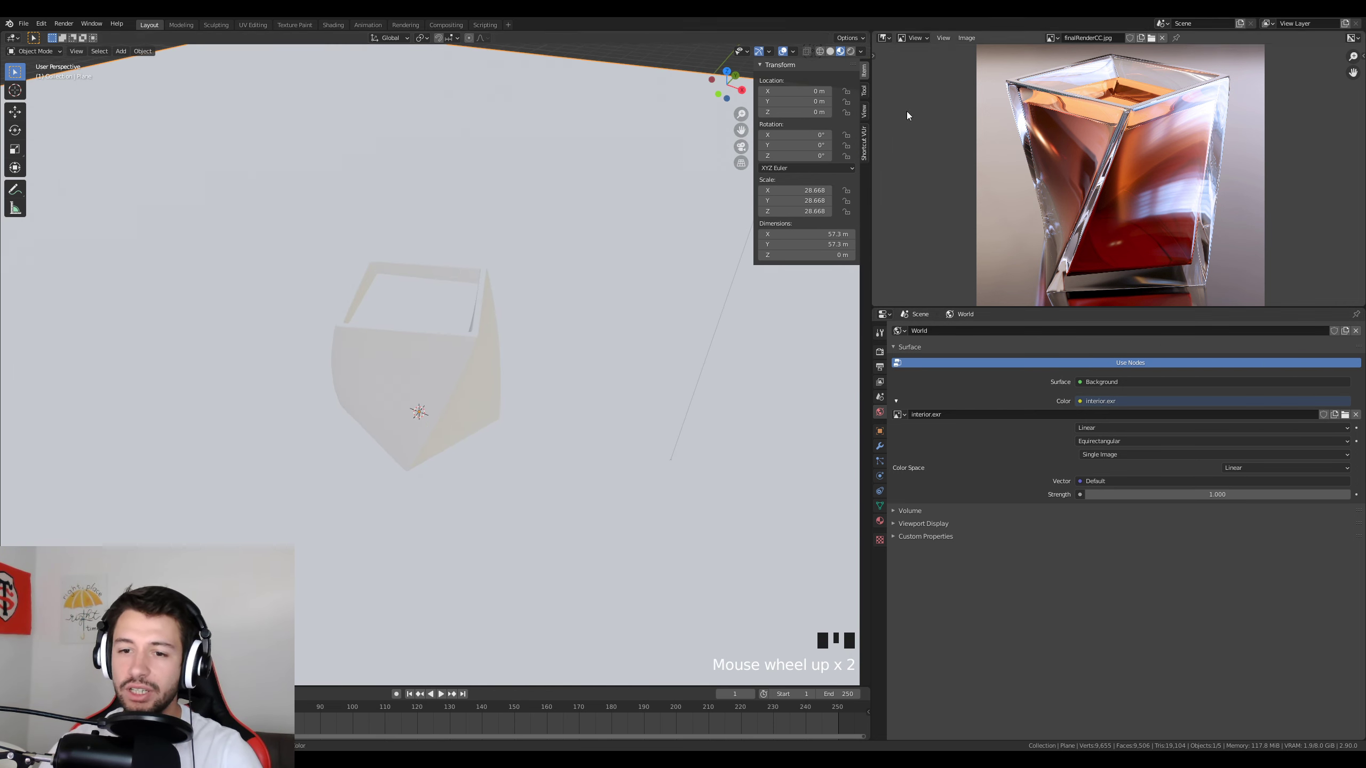
{"action": "mouse_move", "coordinate": [301, 760]}
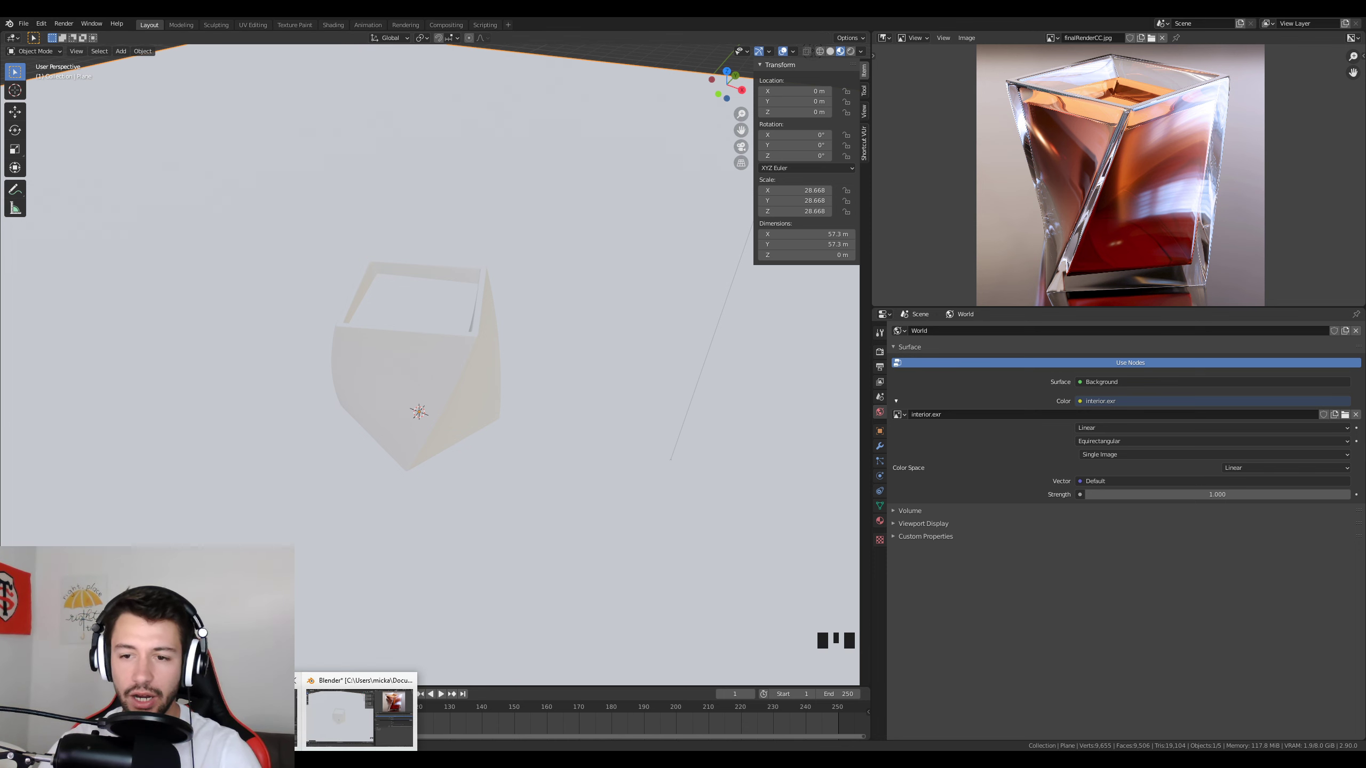
{"action": "left_click", "coordinate": [243, 718]}
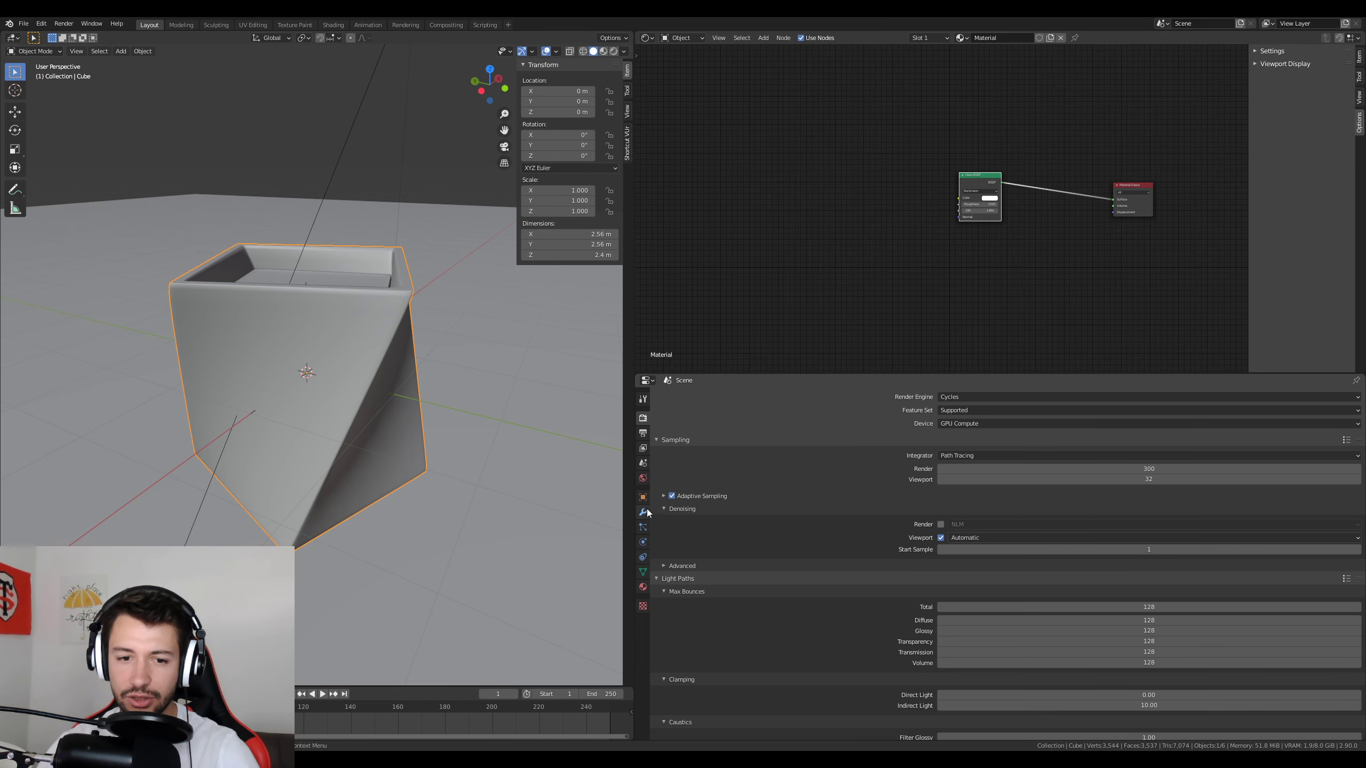
{"action": "left_click", "coordinate": [642, 478]}
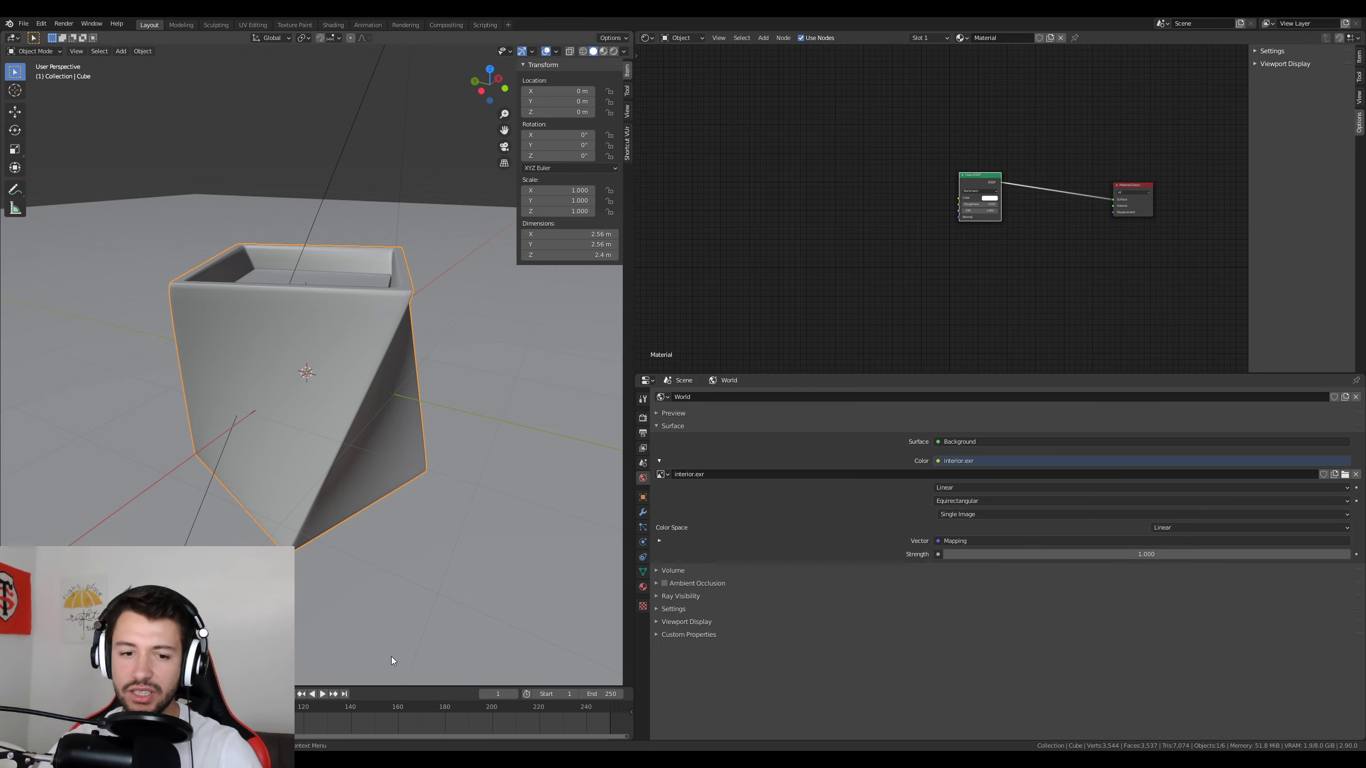
{"action": "left_click", "coordinate": [358, 738]}
Switch the viewport to Rendered shading and view the glass lit by the interior environment.
{"action": "scroll", "coordinate": [693, 323], "scroll_direction": "up", "scroll_amount": 5}
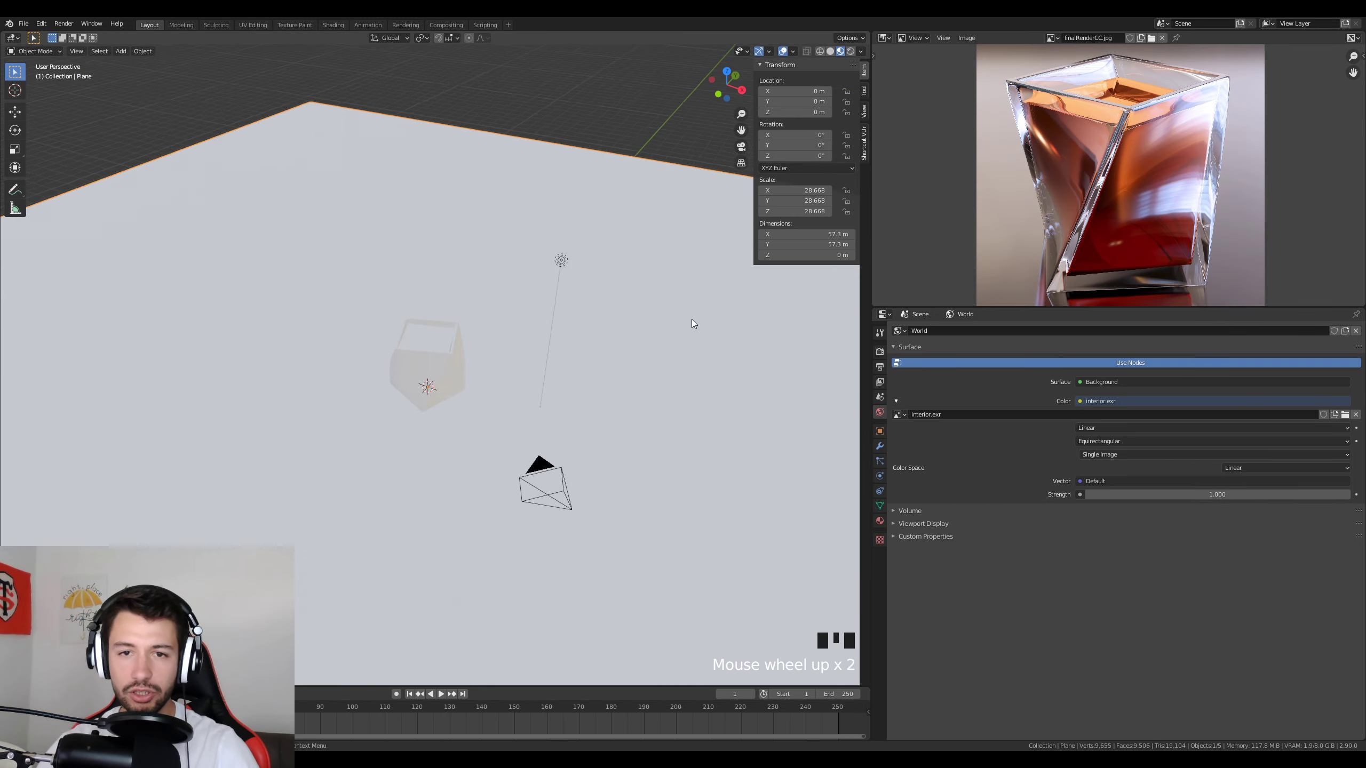
{"action": "left_click", "coordinate": [850, 53]}
{"action": "mouse_move", "coordinate": [579, 464]}
{"action": "middle_mouse_down"}
{"action": "mouse_move", "coordinate": [500, 419]}
{"action": "mouse_move", "coordinate": [209, 422]}
{"action": "mouse_move", "coordinate": [585, 448]}
{"action": "middle_mouse_up"}
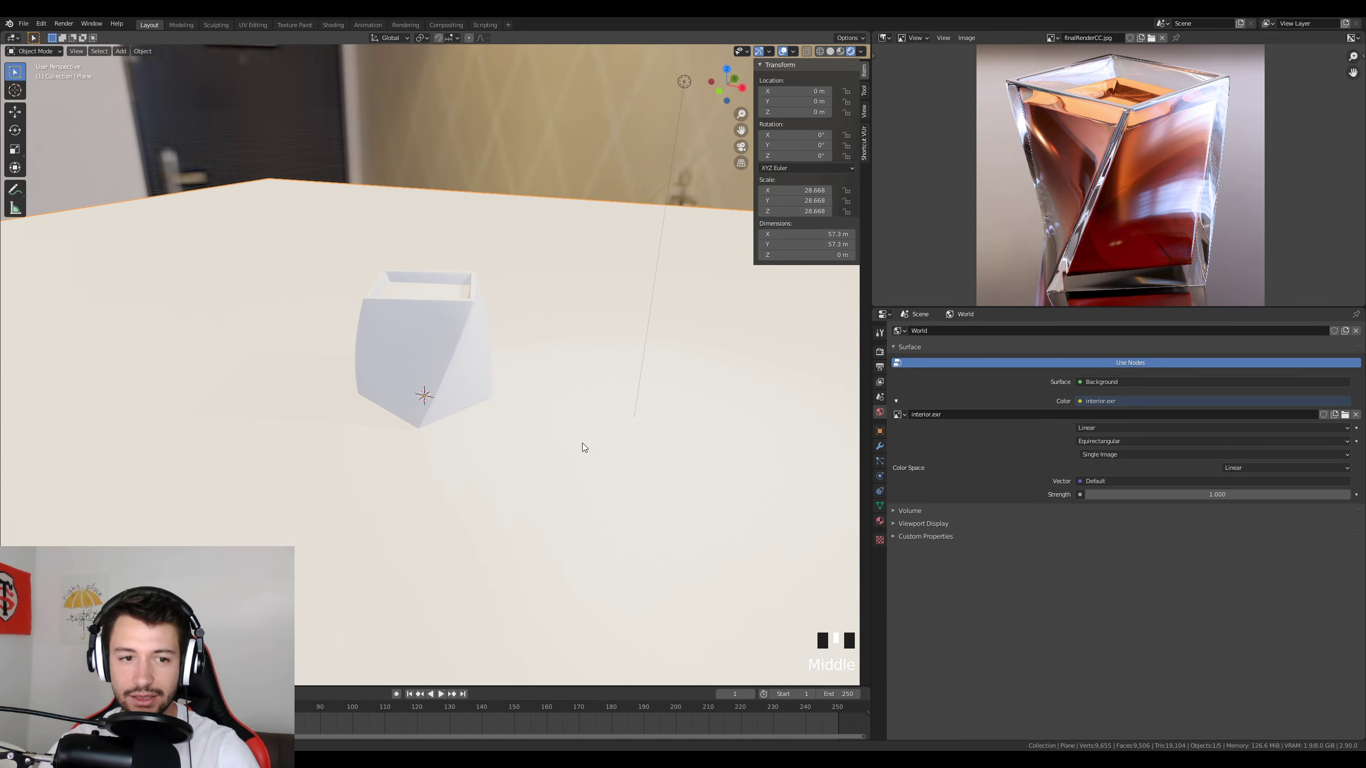
{"action": "scroll", "coordinate": [581, 446], "scroll_direction": "up", "scroll_amount": 3}
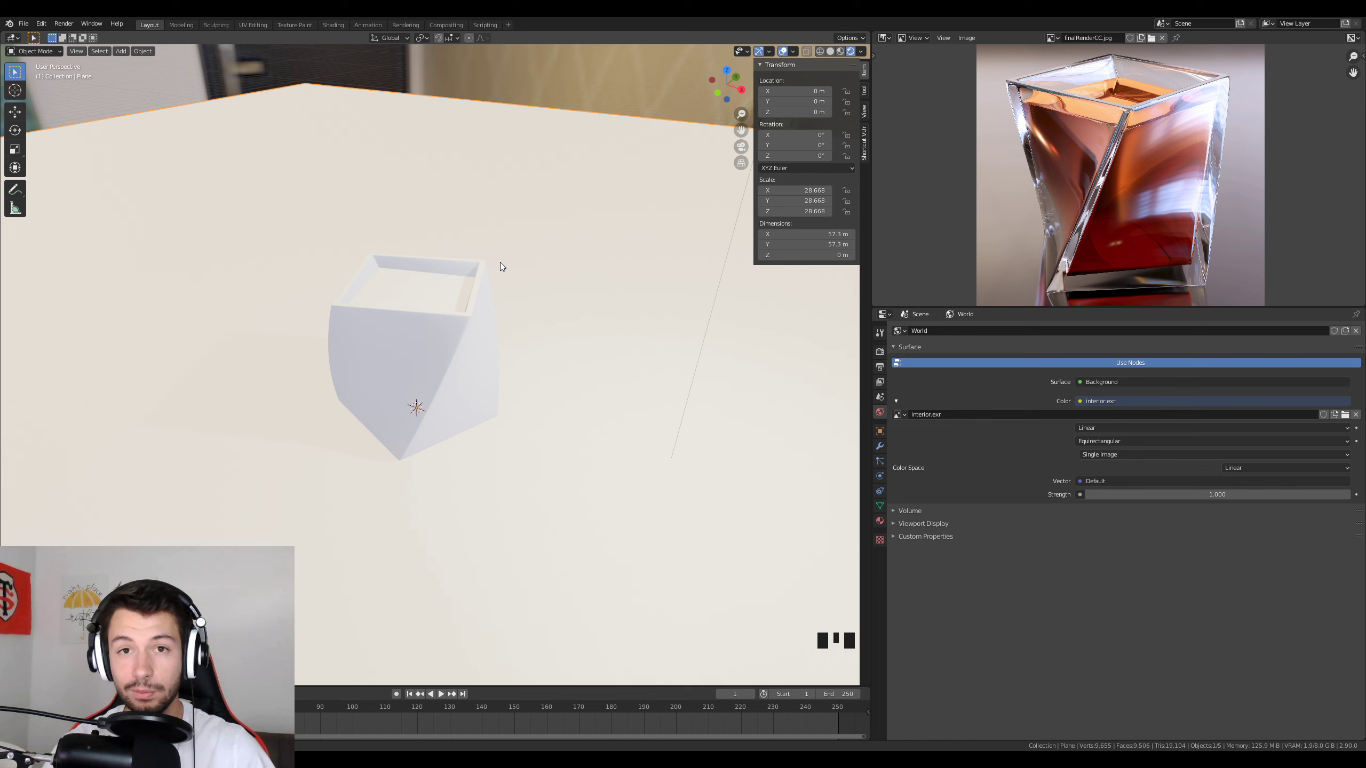
Select the glass object, widen the reference image and properties area, and open the glass's material settings.
{"action": "key", "text": "ctrl+alt+KP_8"}
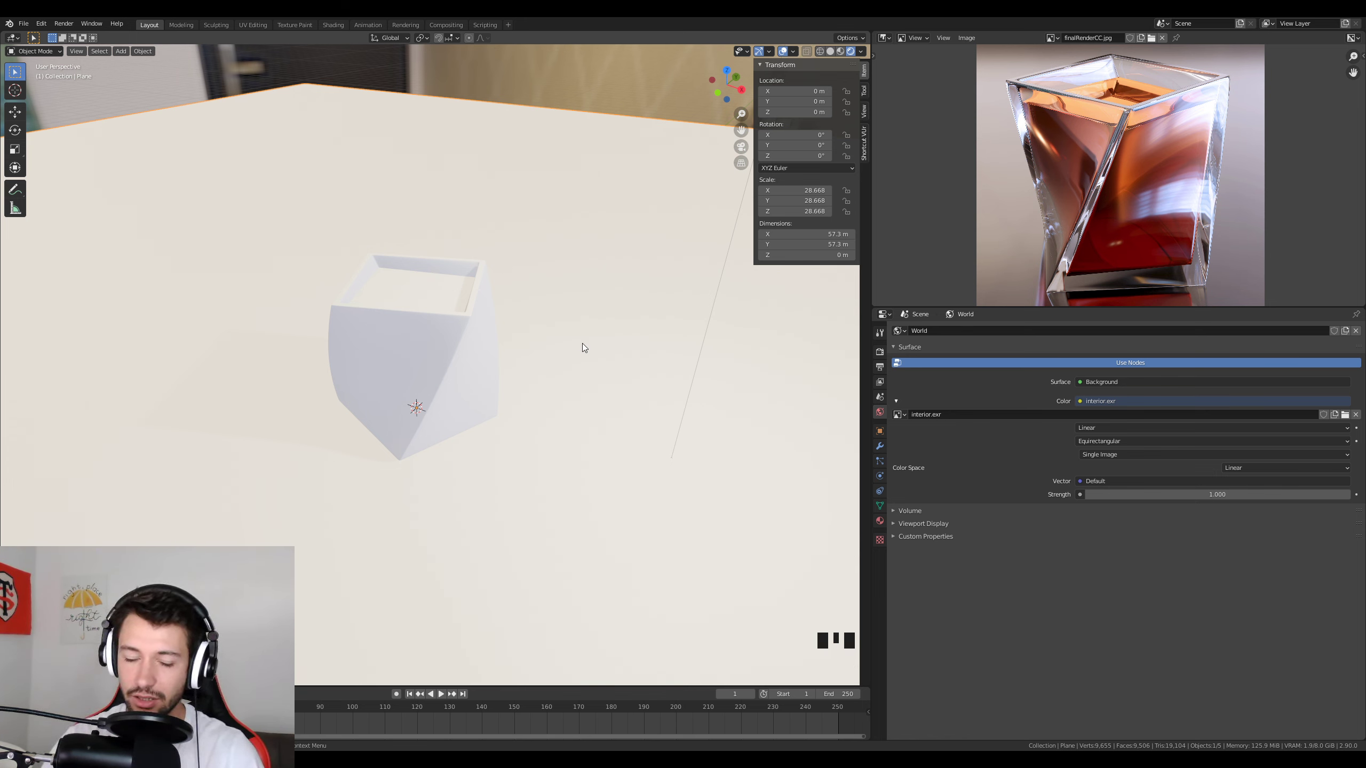
{"action": "scroll", "coordinate": [440, 340], "scroll_direction": "down", "scroll_amount": 1}
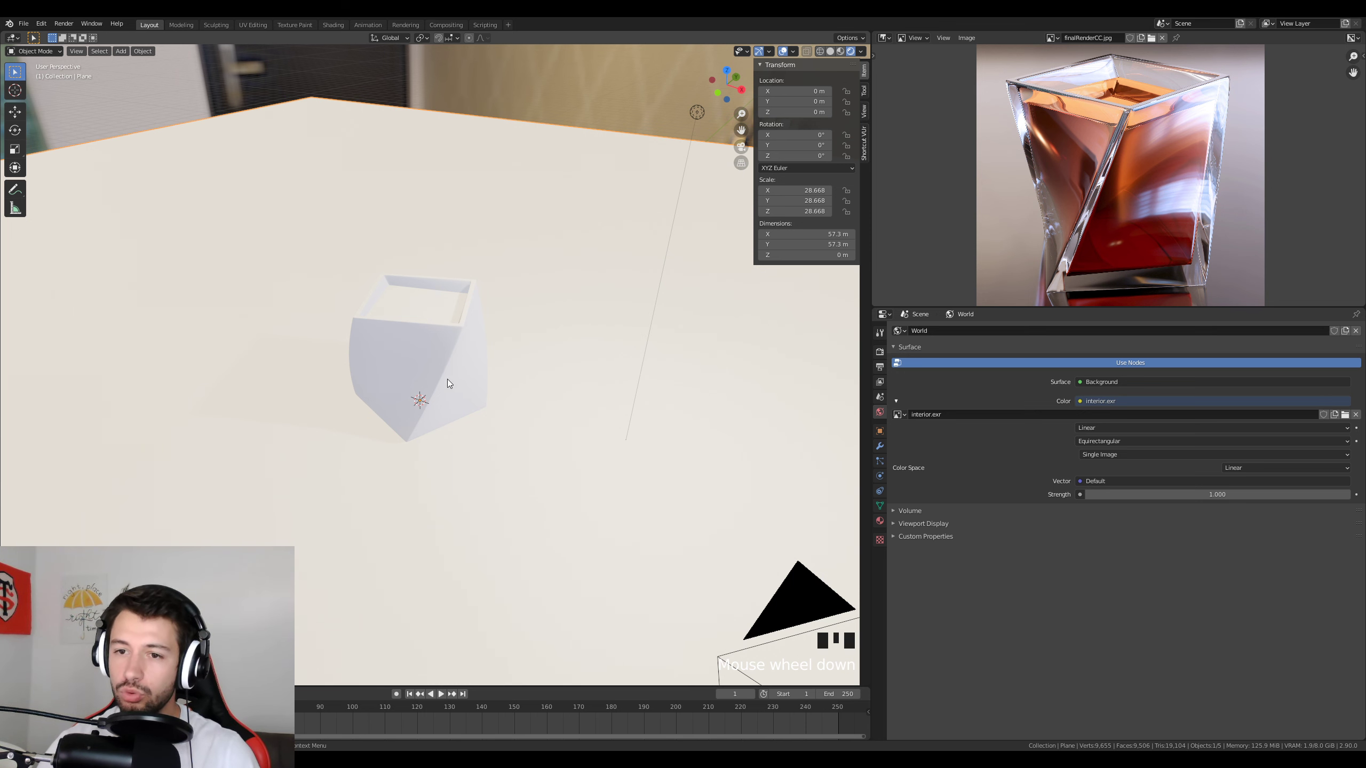
{"action": "scroll", "coordinate": [581, 388], "scroll_direction": "down", "scroll_amount": 1}
{"action": "scroll", "coordinate": [571, 378], "scroll_direction": "up", "scroll_amount": 3}
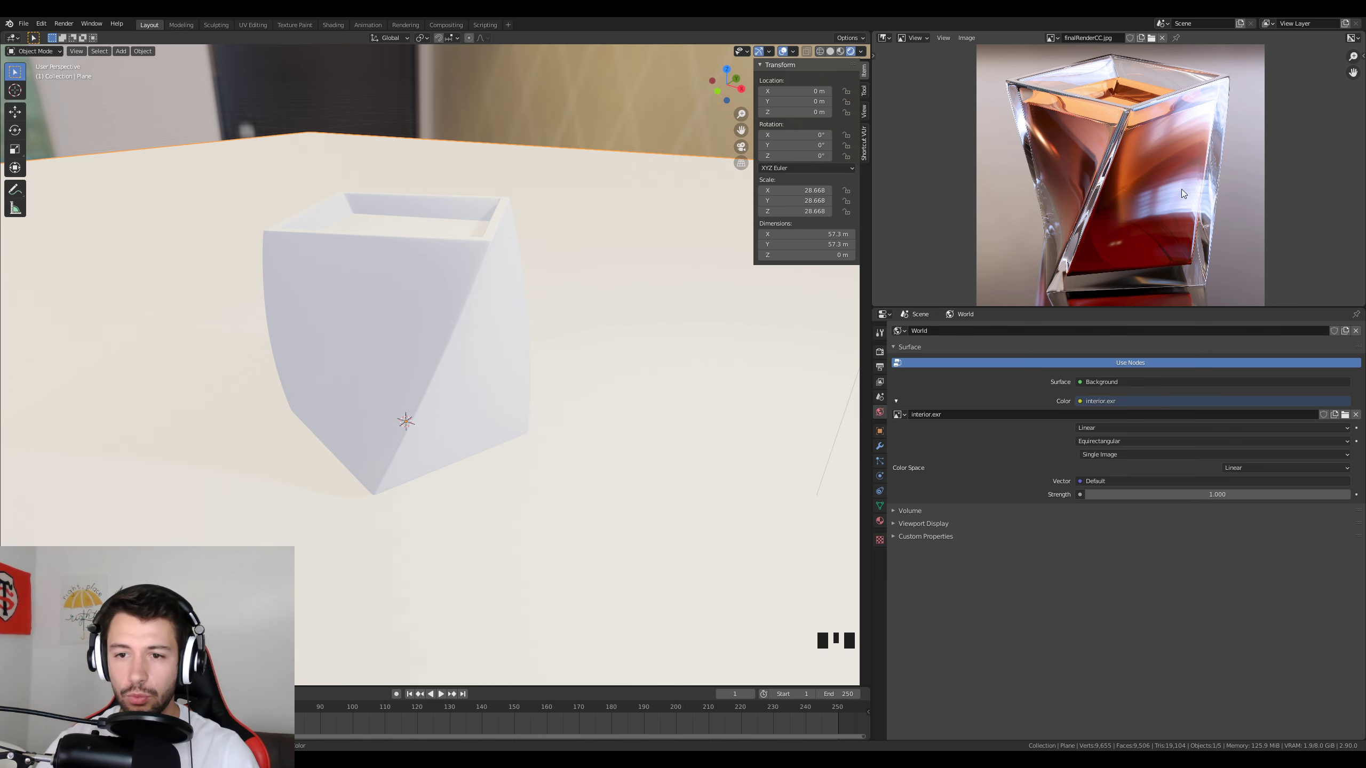
{"action": "middle_click_drag", "start_coordinate": [483, 350], "coordinate": [558, 397]}
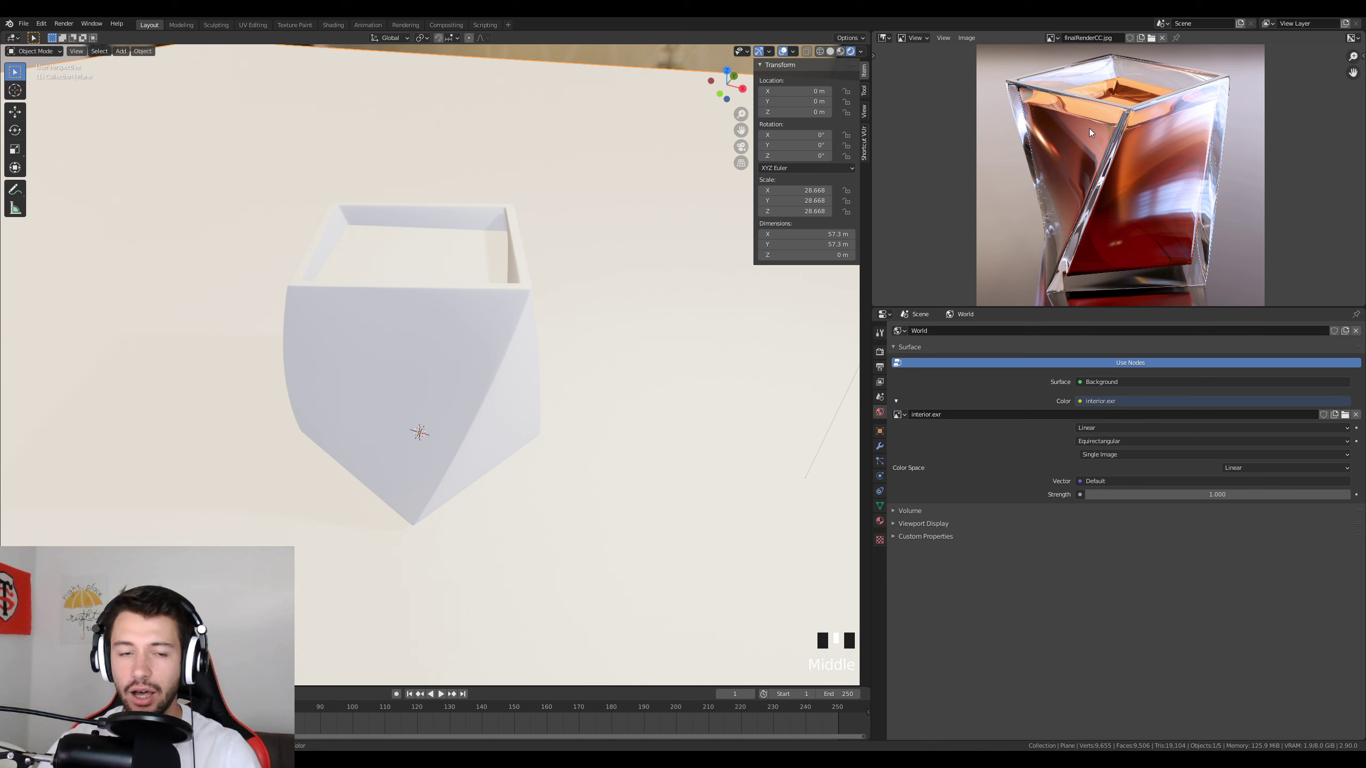
{"action": "left_click", "coordinate": [472, 336]}
{"action": "left_click", "coordinate": [520, 434]}
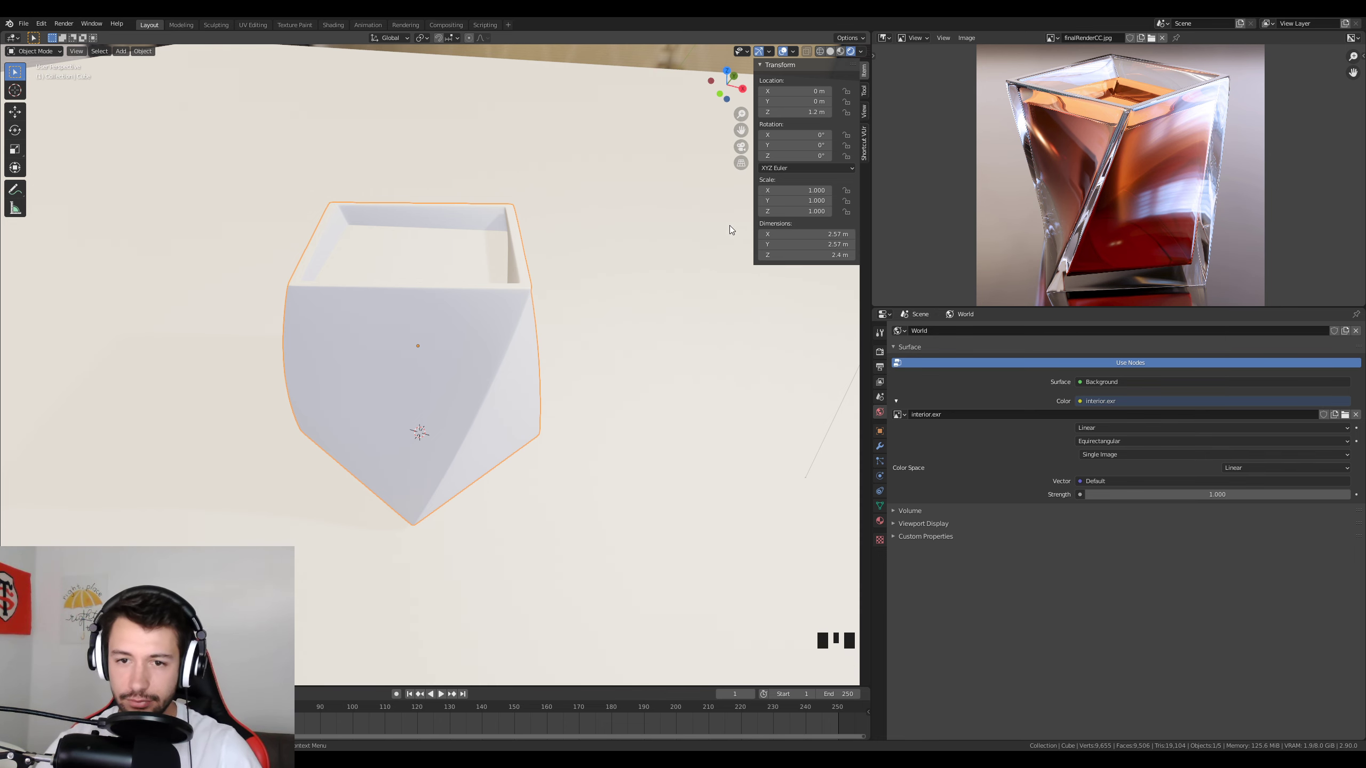
{"action": "left_click_drag", "start_coordinate": [871, 264], "coordinate": [705, 268]}
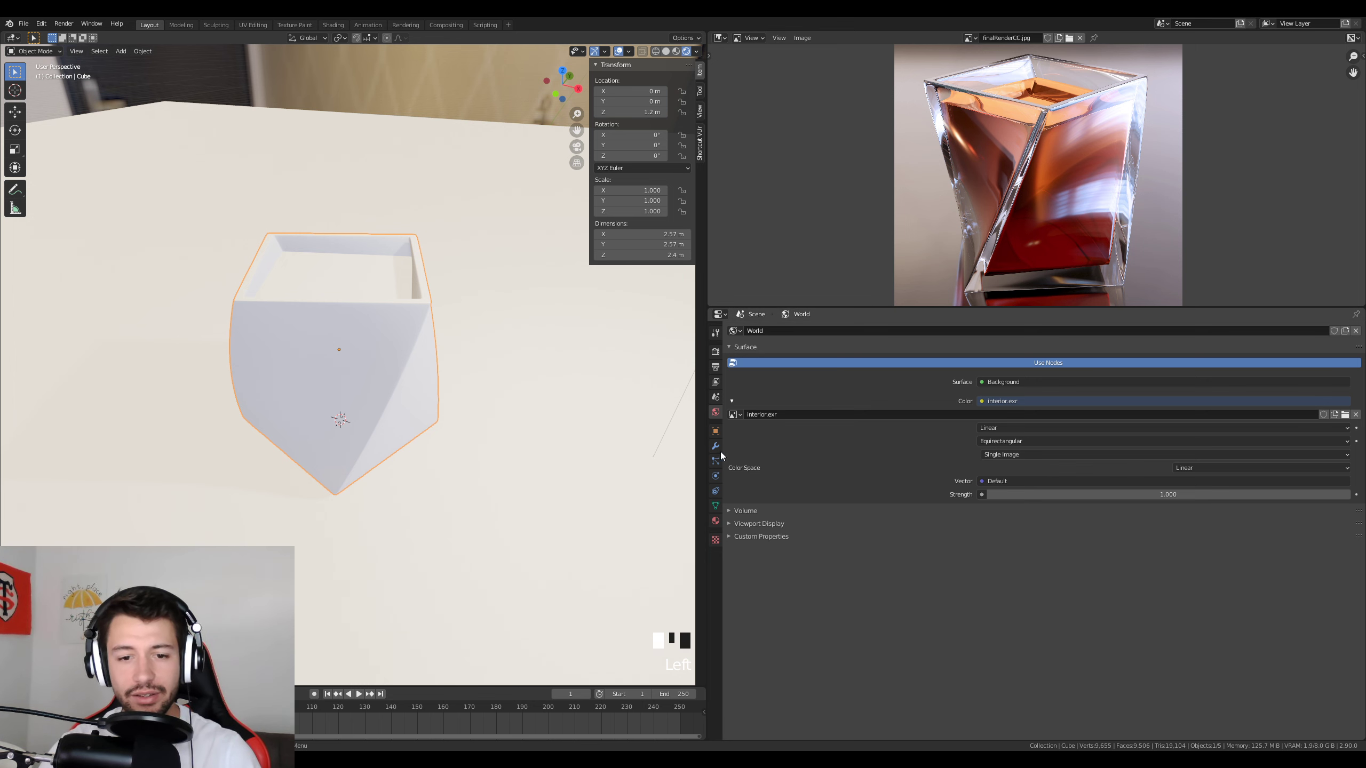
{"action": "left_click", "coordinate": [715, 521]}
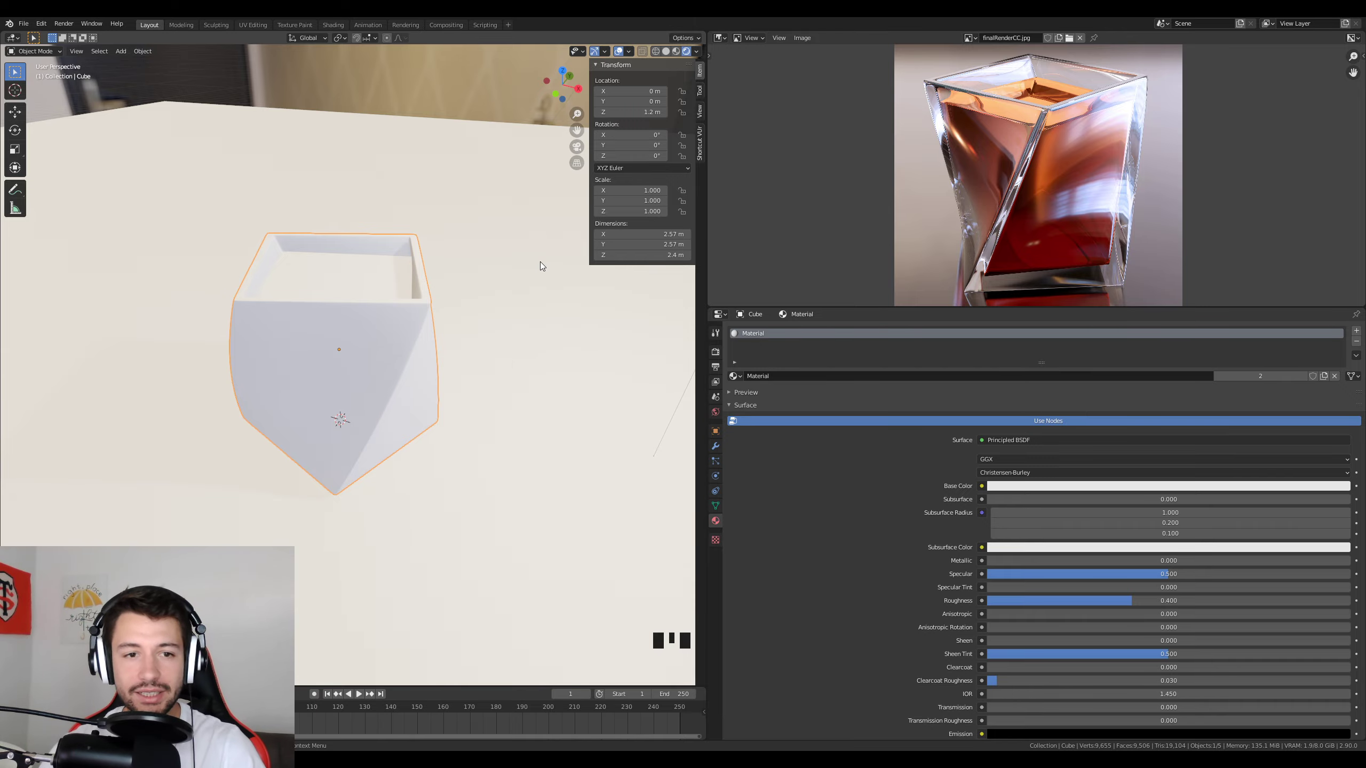
Set the render engine to Cycles and enable viewport denoising with the Automatic denoiser.
{"action": "left_click", "coordinate": [715, 351]}
{"action": "left_click", "coordinate": [1012, 330]}
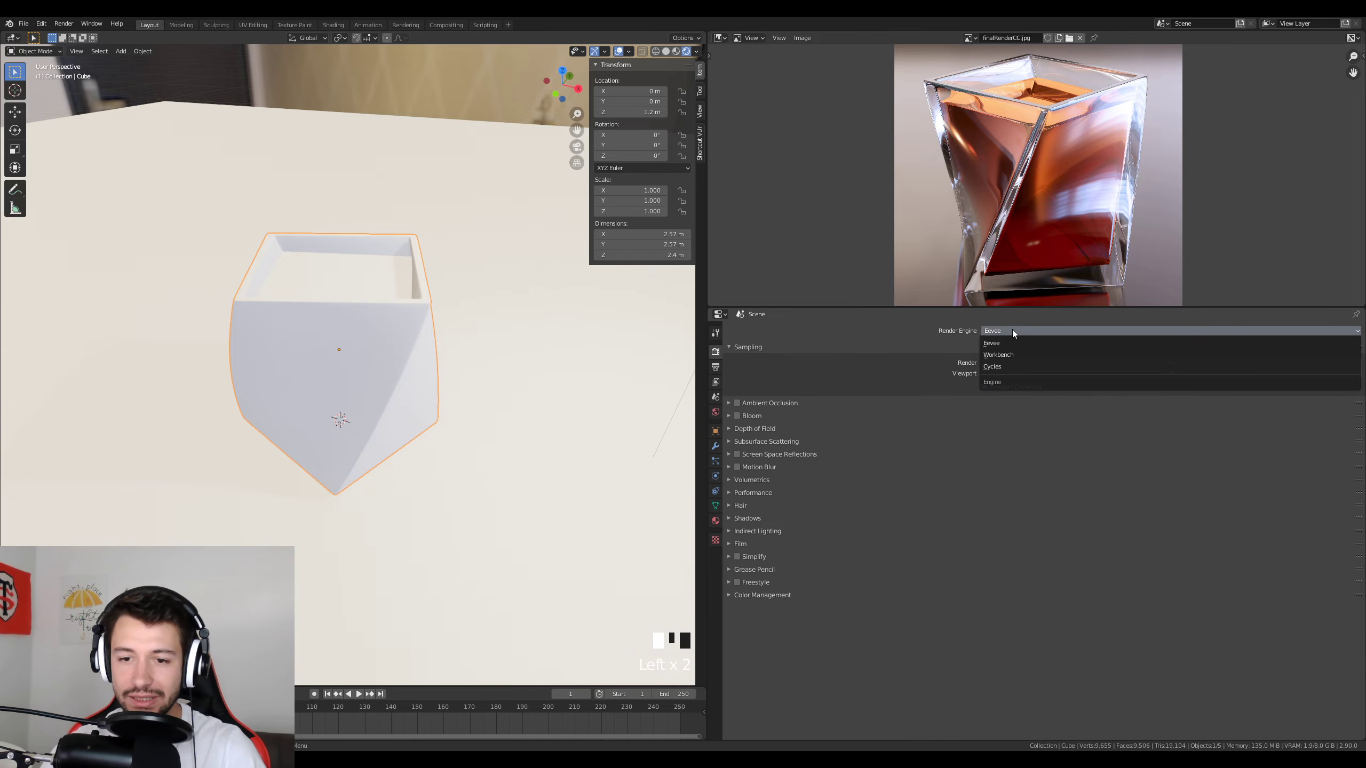
{"action": "left_click", "coordinate": [1004, 368]}
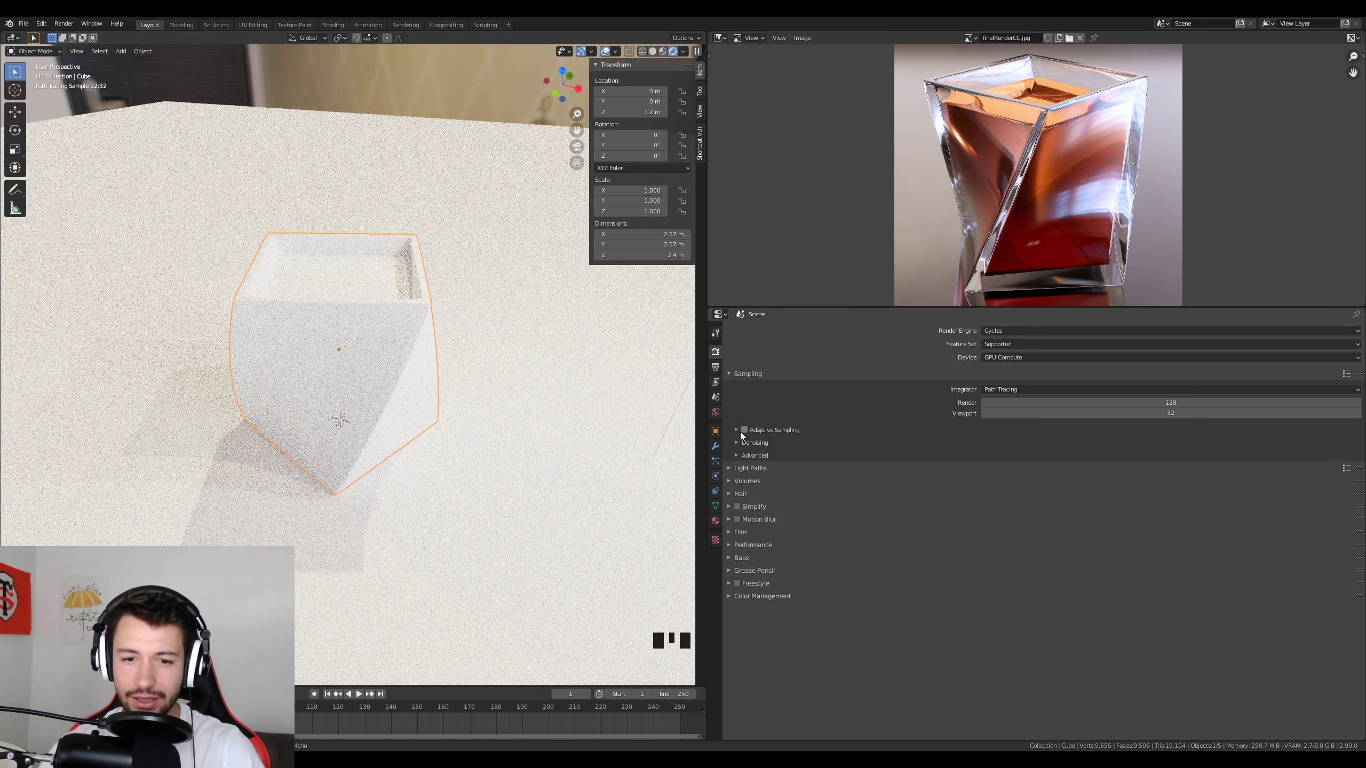
{"action": "left_click", "coordinate": [740, 443]}
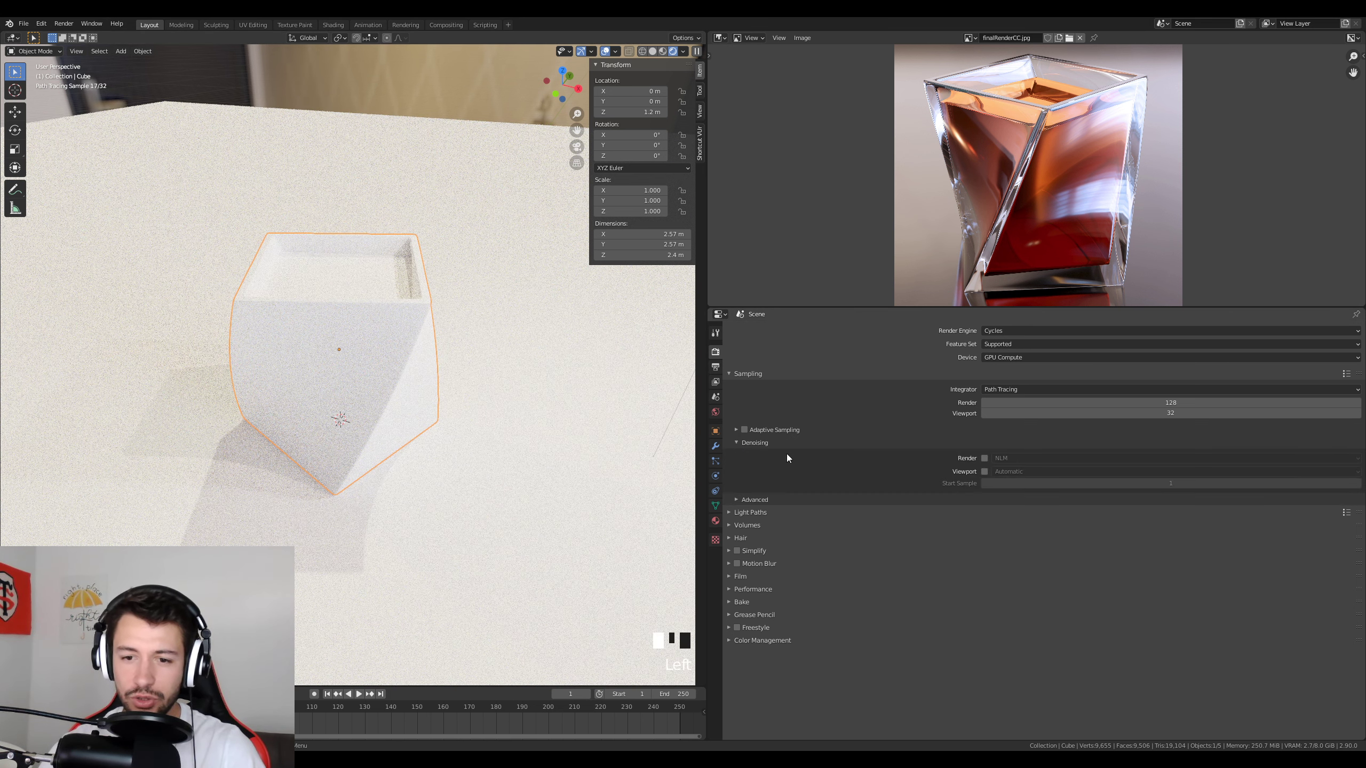
{"action": "left_click", "coordinate": [984, 471]}
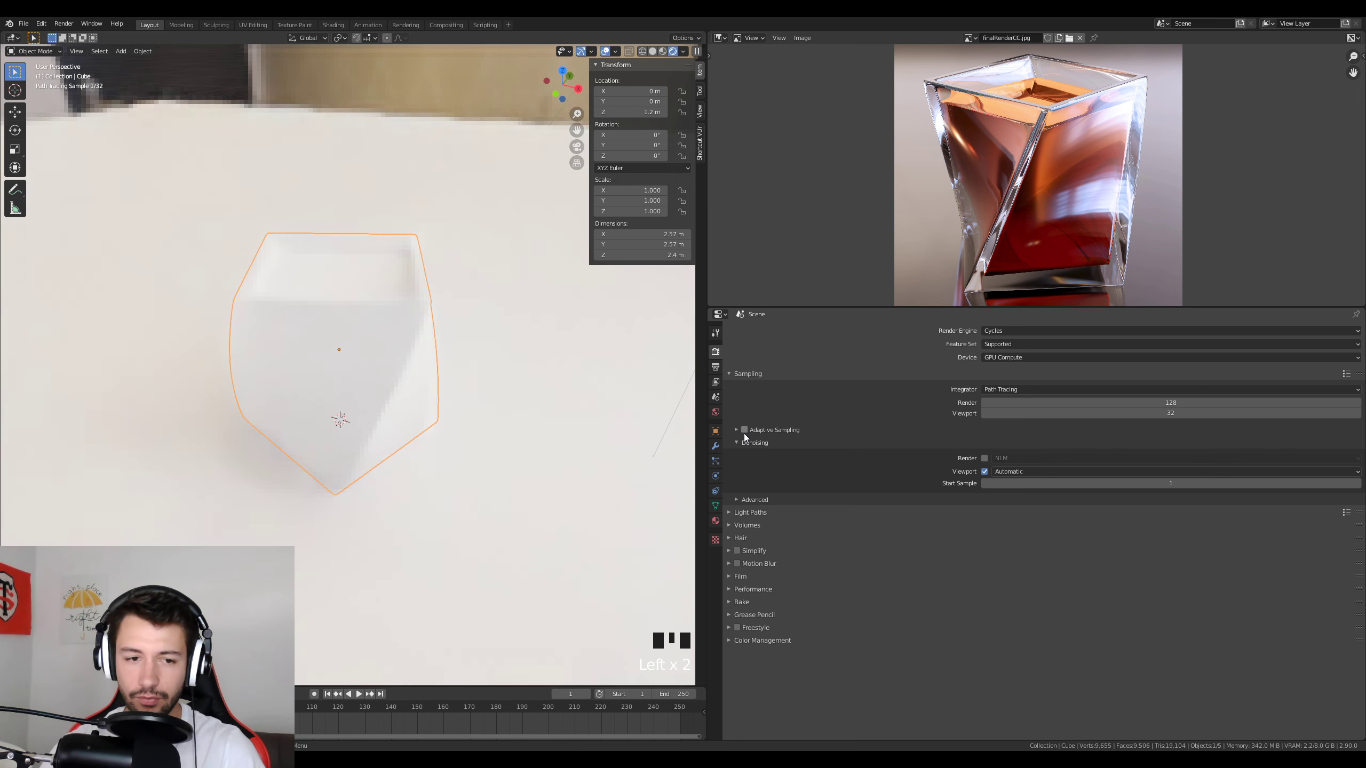
{"action": "middle_click_drag", "start_coordinate": [484, 394], "coordinate": [434, 387]}
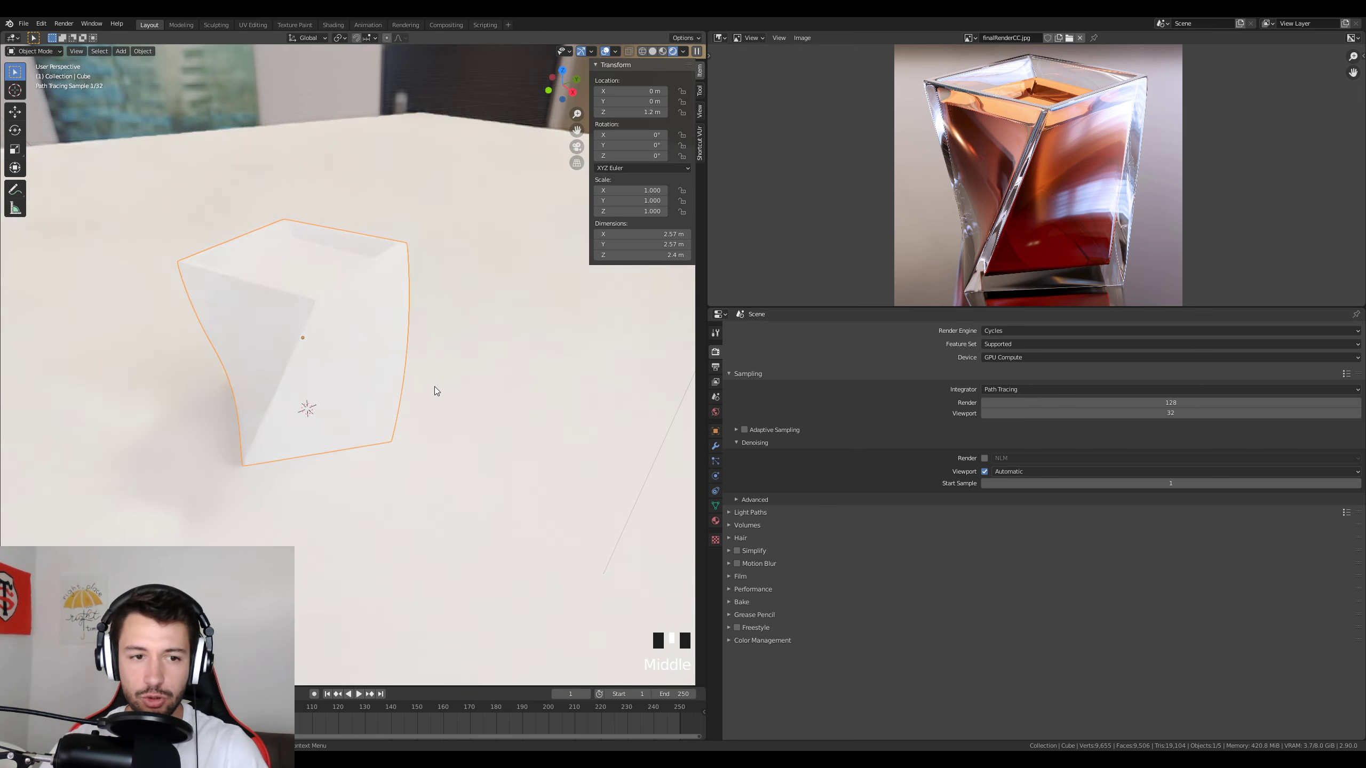
Look through the camera in Solid shading and set the output resolution to 1080 by 1920 px.
{"action": "key", "text": "KP_0"}
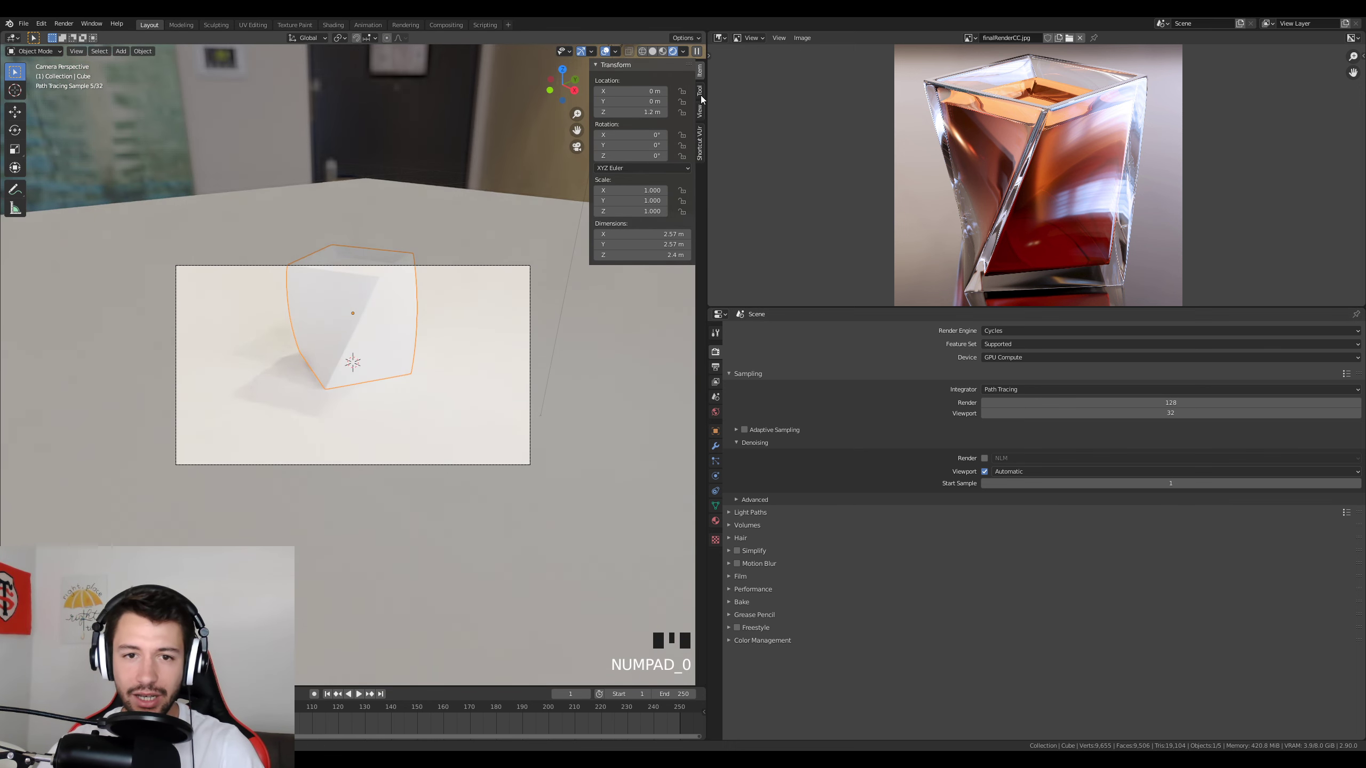
{"action": "left_click", "coordinate": [529, 346]}
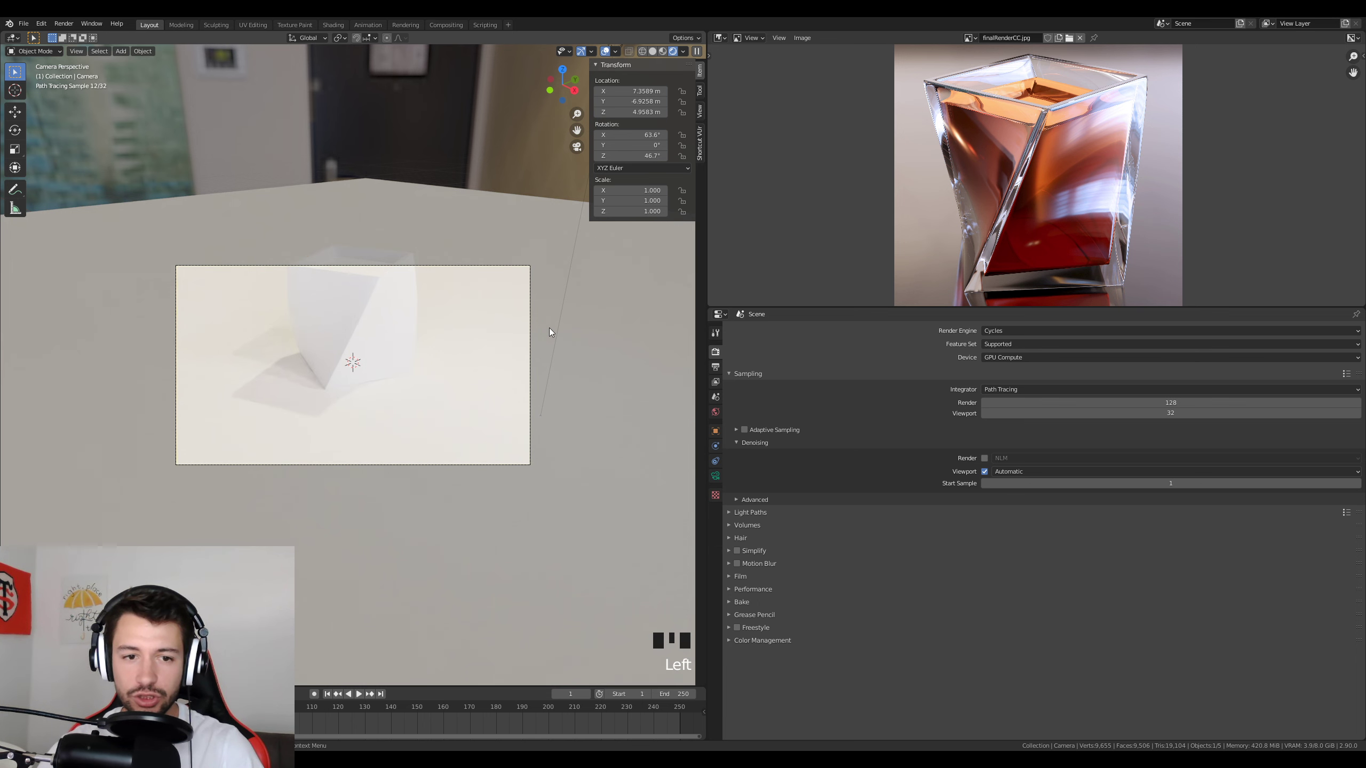
{"action": "left_click", "coordinate": [663, 52]}
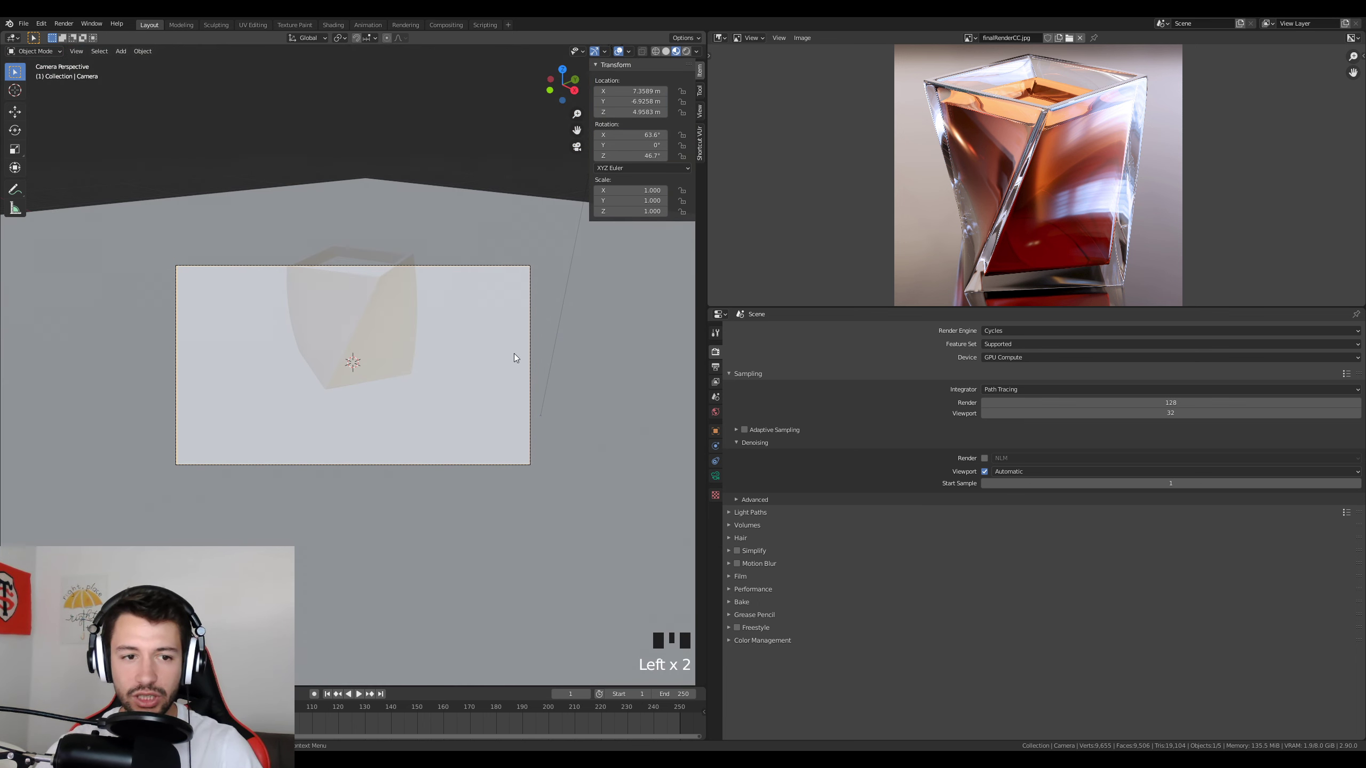
{"action": "left_click", "coordinate": [666, 51]}
{"action": "left_click", "coordinate": [715, 369]}
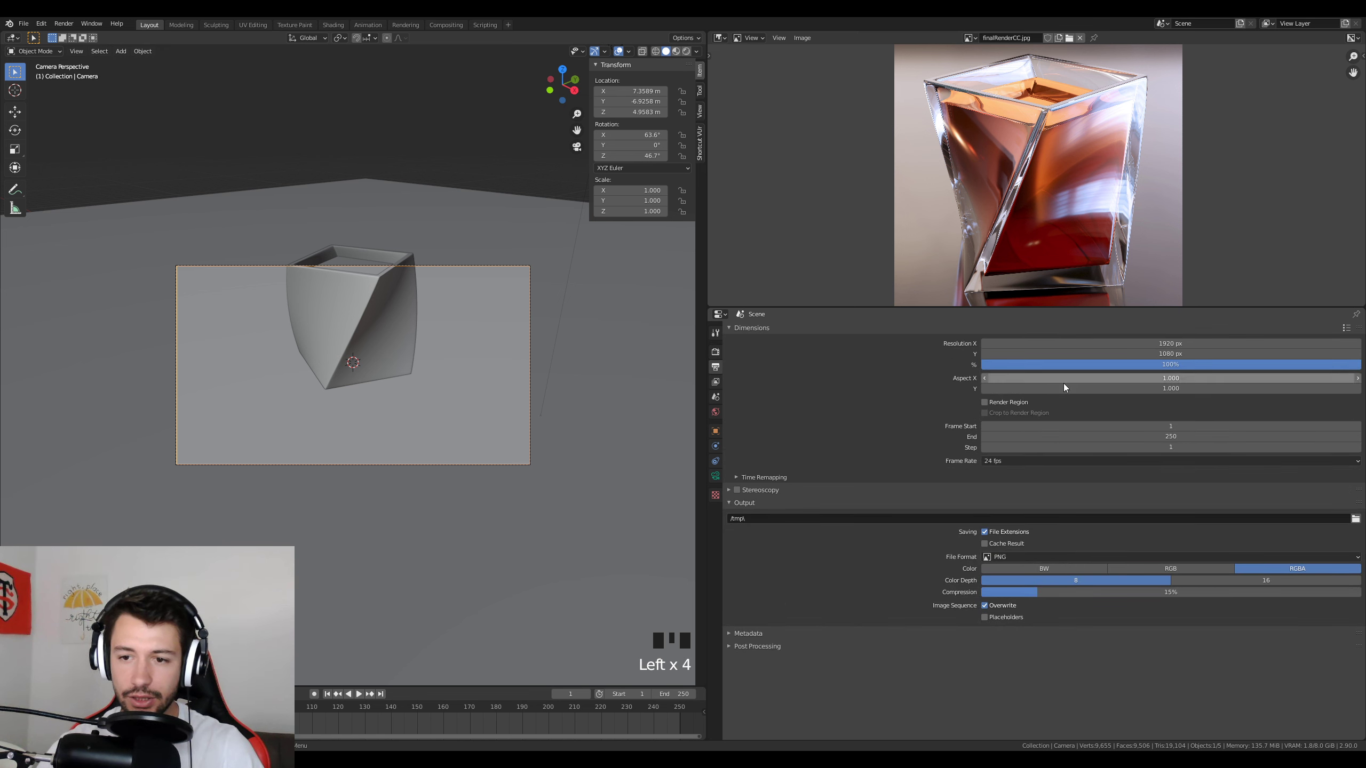
{"action": "left_click", "coordinate": [1171, 344]}
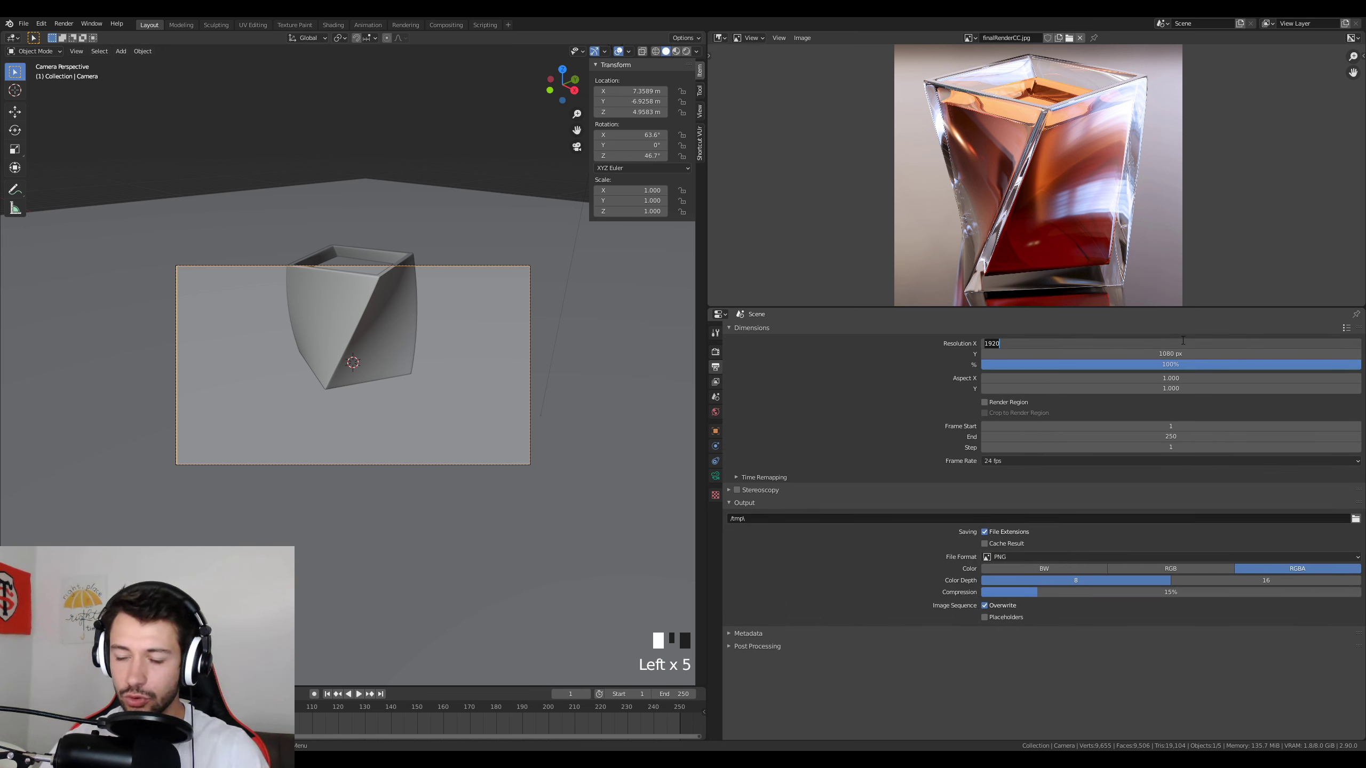
{"action": "type", "text": "1080"}
{"action": "left_click", "coordinate": [1171, 354]}
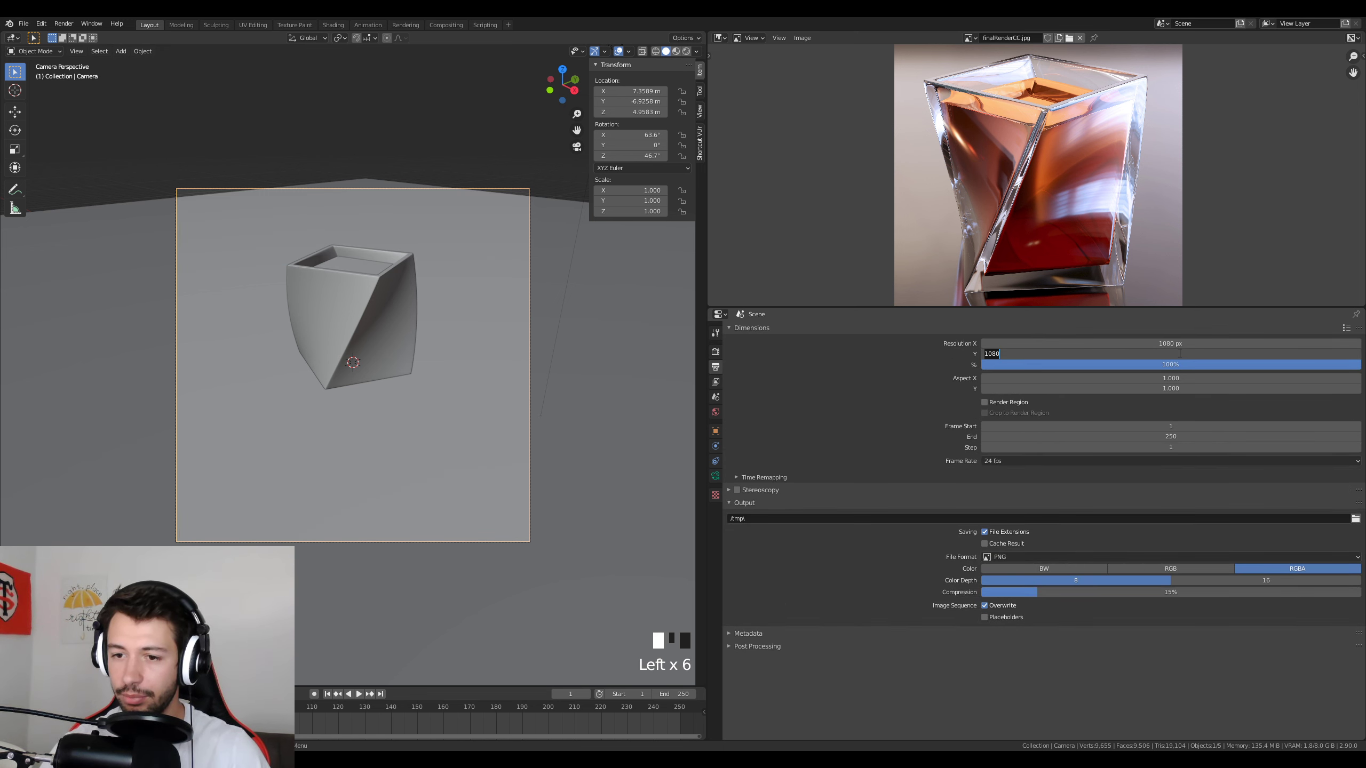
{"action": "type", "text": "1920"}
{"action": "key", "text": "Return"}
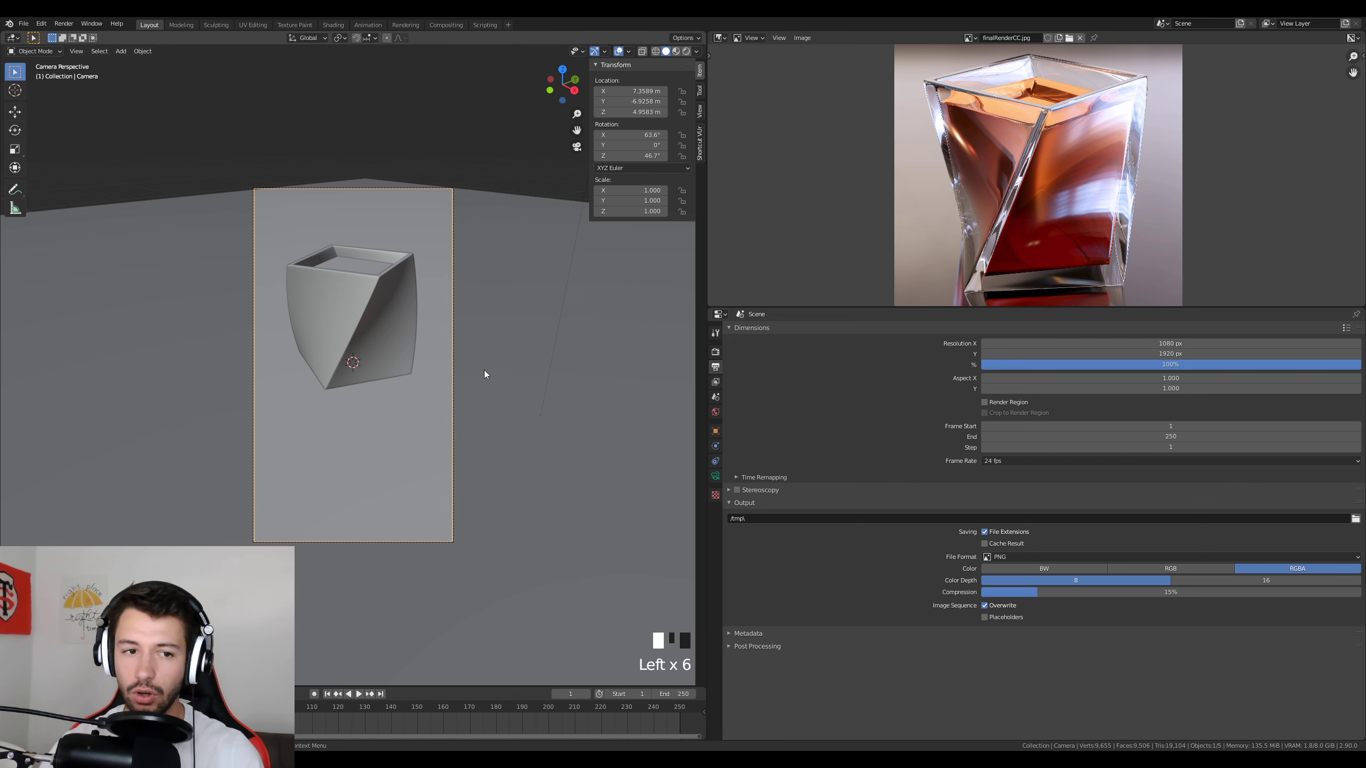
Scale the ground plane up uniformly to about 382 m per side.
{"action": "left_click", "coordinate": [522, 295]}
{"action": "key", "text": "s"}
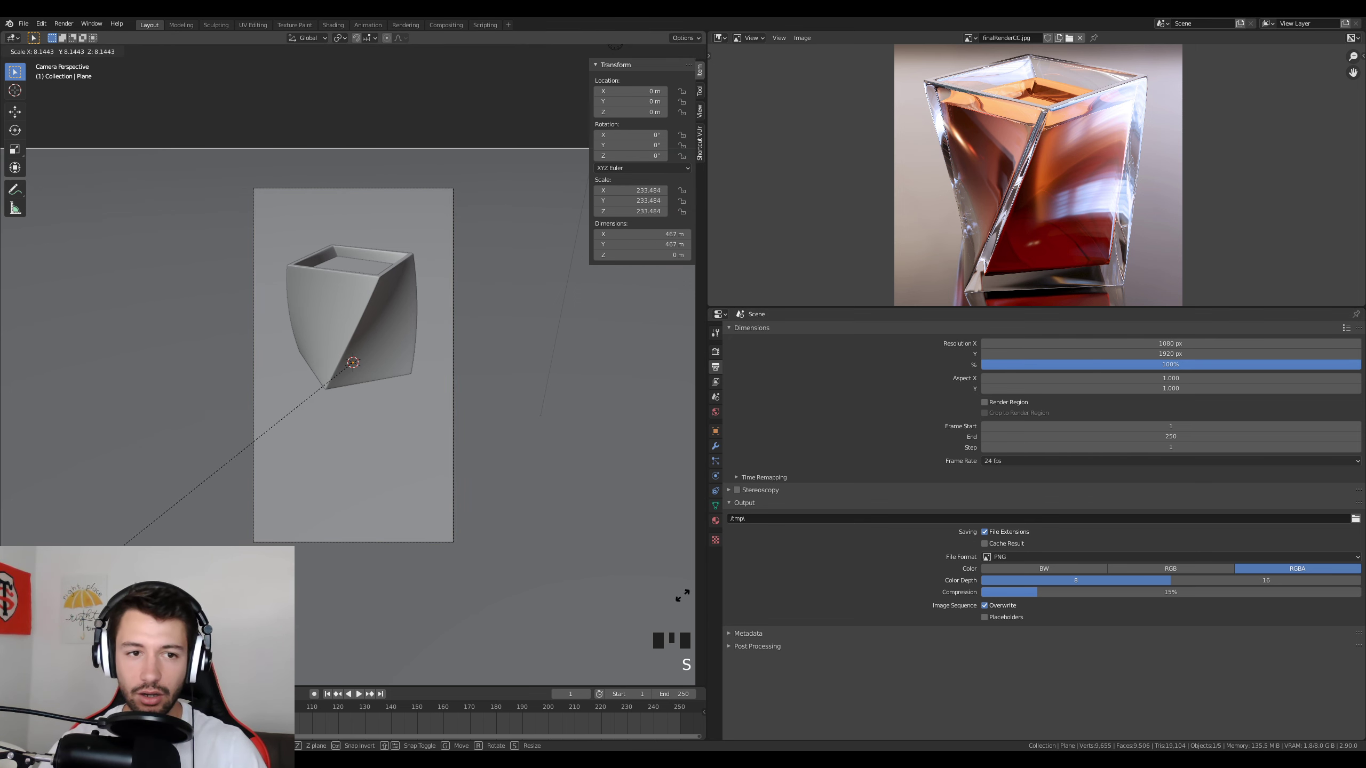
{"action": "left_click", "coordinate": [224, 498]}
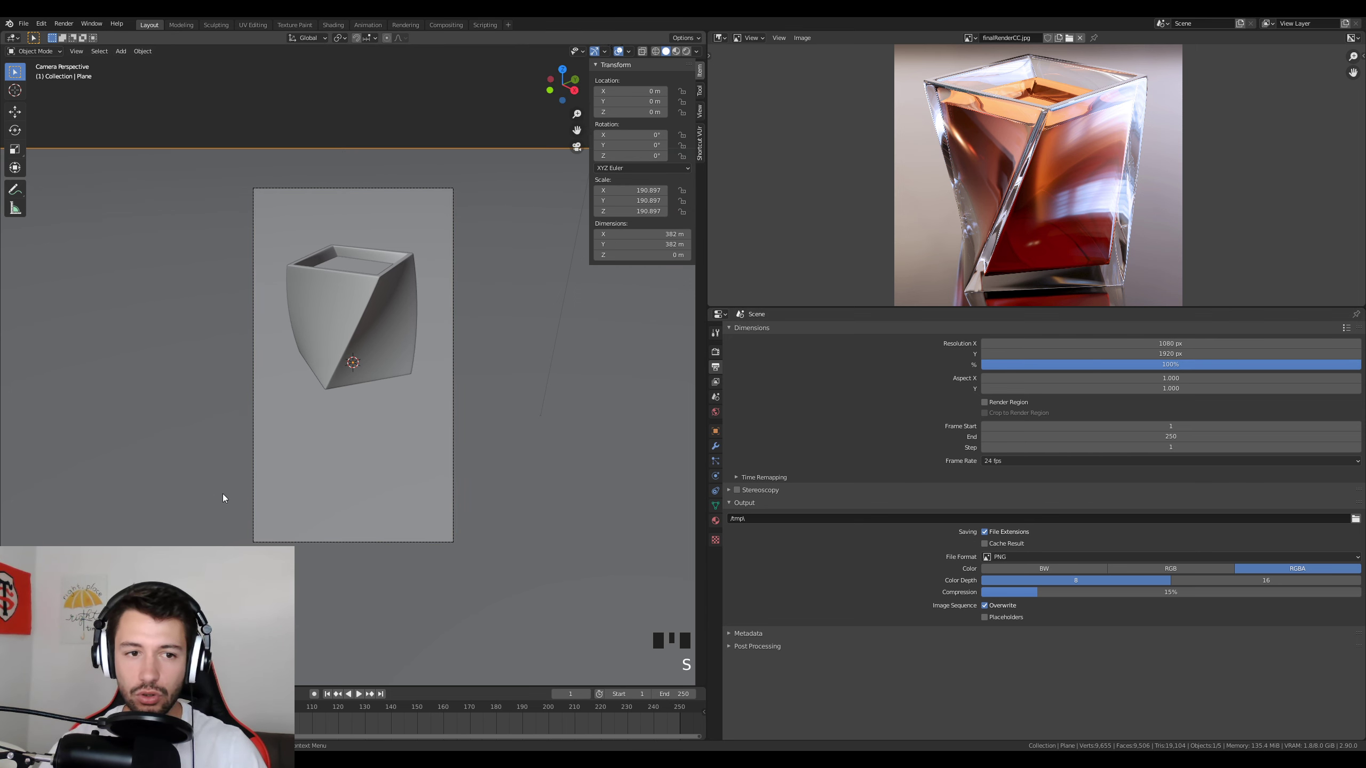
Lock the camera to the view, reframe the twisted glass closer from a new angle, and unlock the camera.
{"action": "left_click", "coordinate": [454, 294]}
{"action": "left_click", "coordinate": [445, 189]}
{"action": "left_click", "coordinate": [445, 189]}
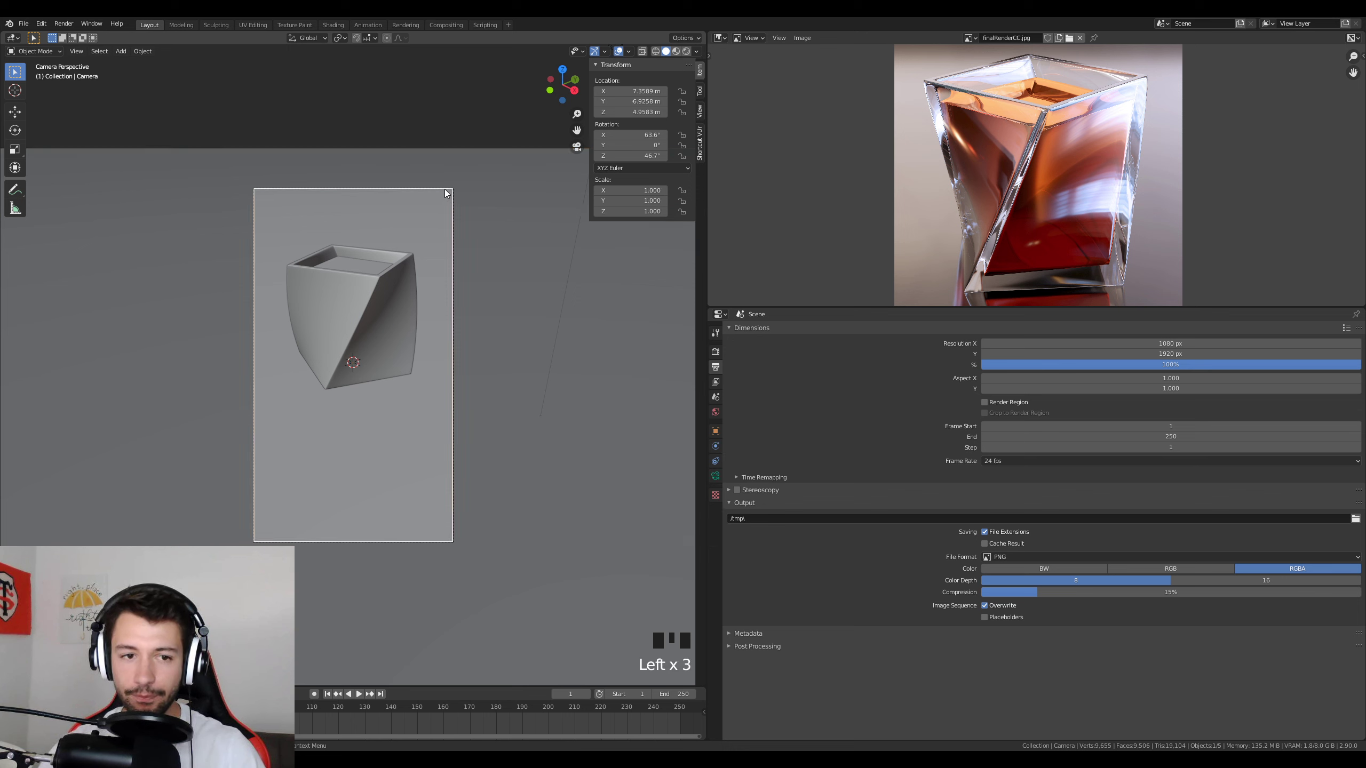
{"action": "left_click", "coordinate": [700, 112]}
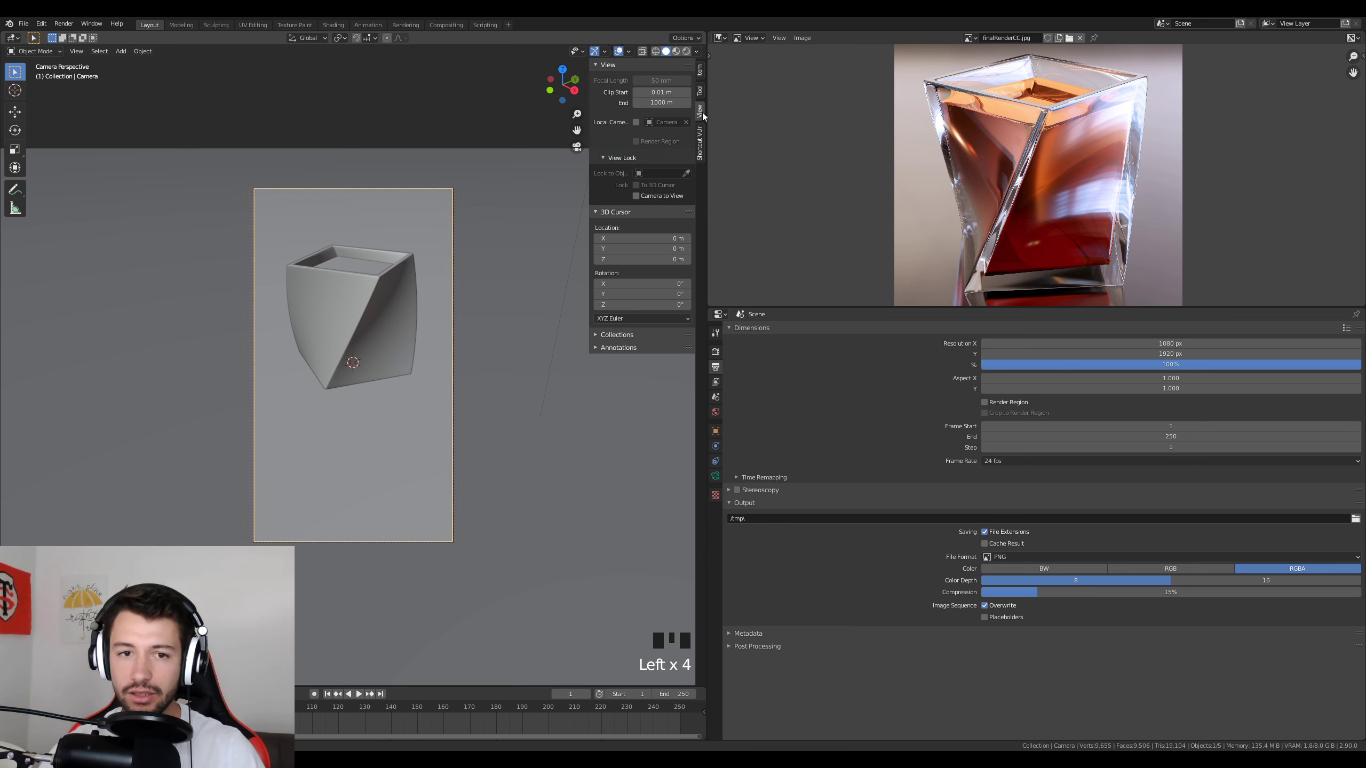
{"action": "left_click", "coordinate": [638, 197]}
{"action": "middle_click_drag", "start_coordinate": [429, 372], "coordinate": [491, 393]}
{"action": "scroll", "coordinate": [495, 397], "scroll_direction": "up", "scroll_amount": 2}
{"action": "scroll", "coordinate": [478, 398], "scroll_direction": "up", "scroll_amount": 2}
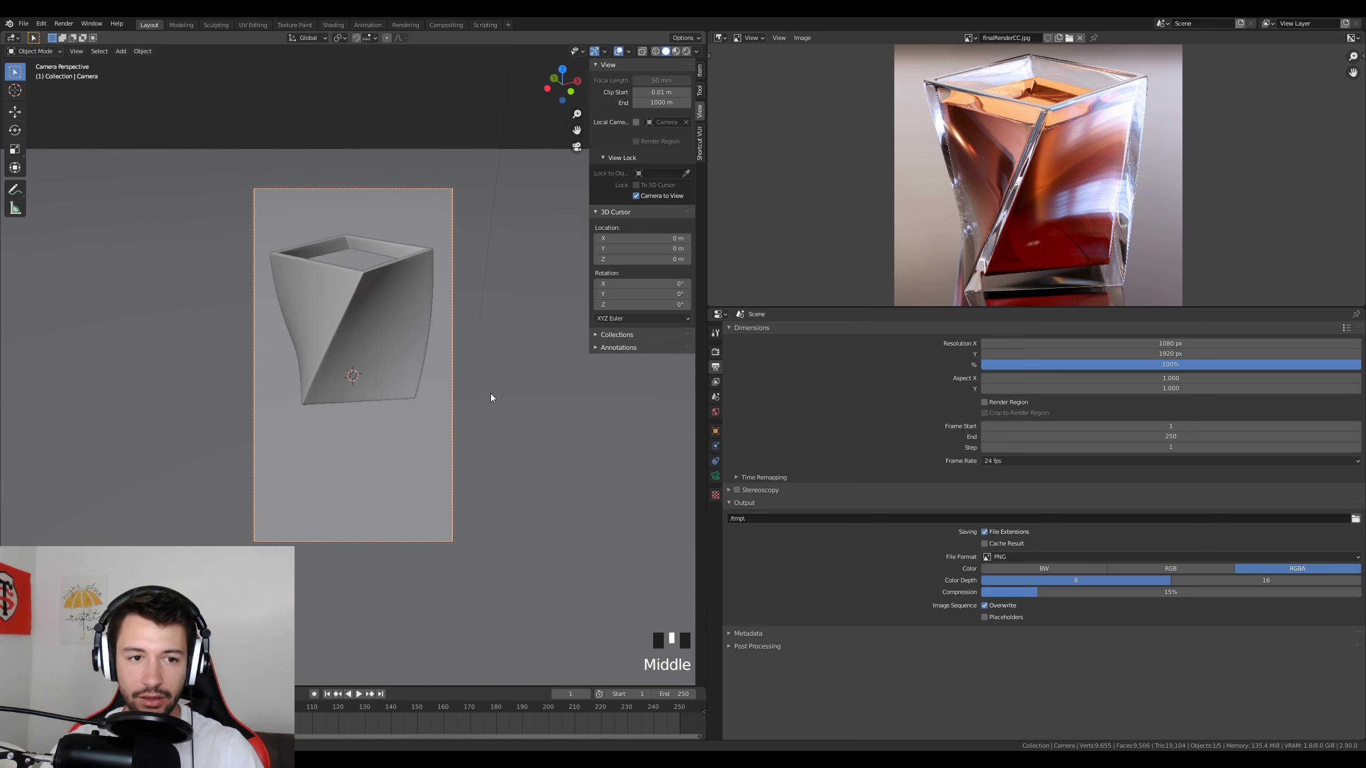
{"action": "left_click", "coordinate": [637, 196]}
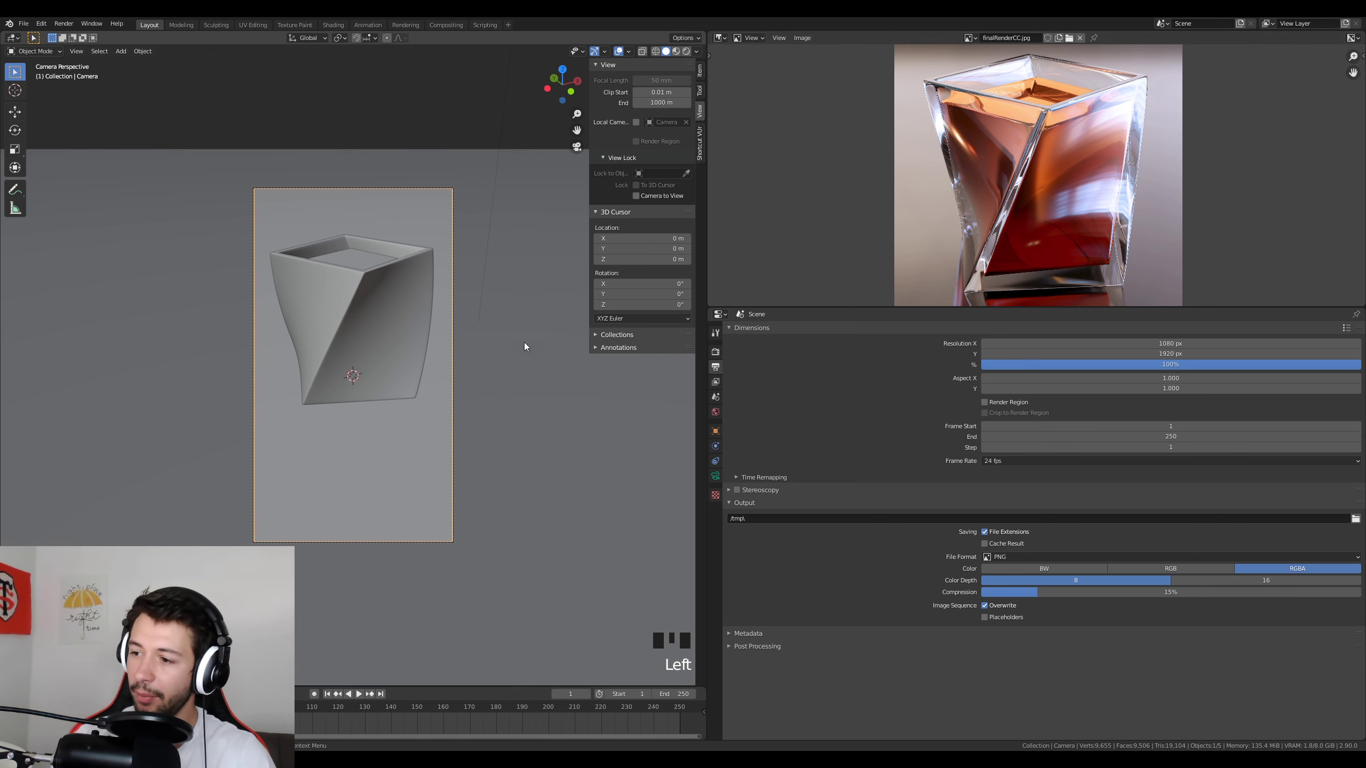
Check the camera's placement from outside, return to the camera view in Rendered shading, and select the glass.
{"action": "middle_click_drag", "start_coordinate": [494, 509], "coordinate": [495, 446]}
{"action": "scroll", "coordinate": [471, 463], "scroll_direction": "down", "scroll_amount": 3}
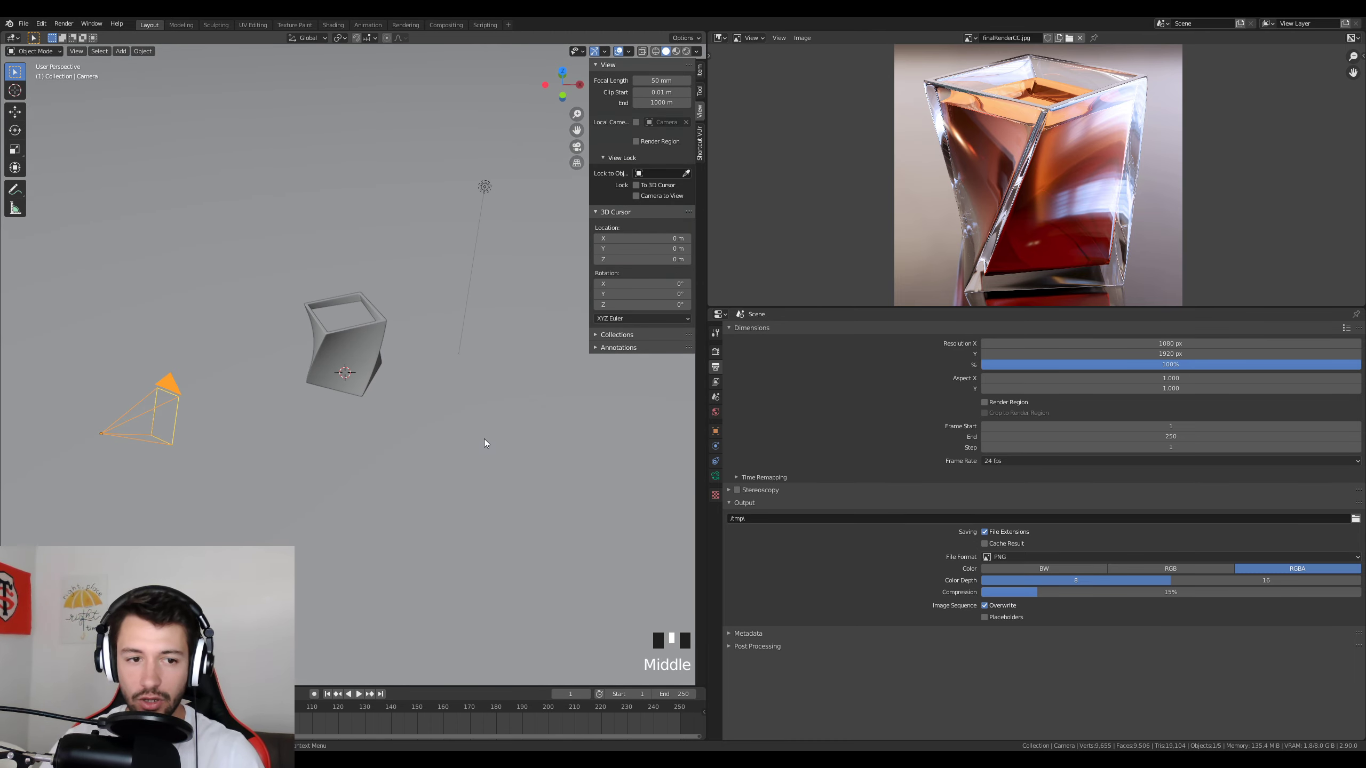
{"action": "key", "text": "KP_0"}
{"action": "scroll", "coordinate": [485, 439], "scroll_direction": "up", "scroll_amount": 2}
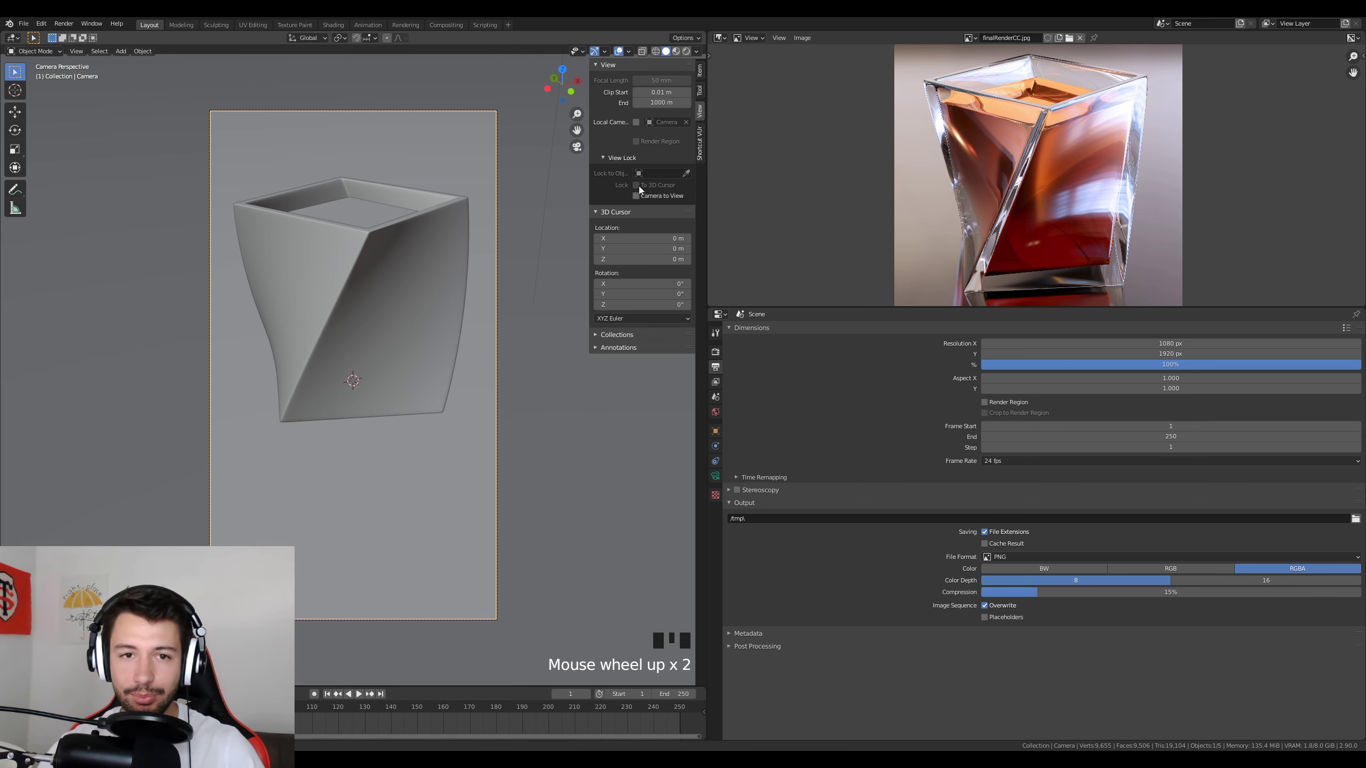
{"action": "left_click", "coordinate": [688, 52]}
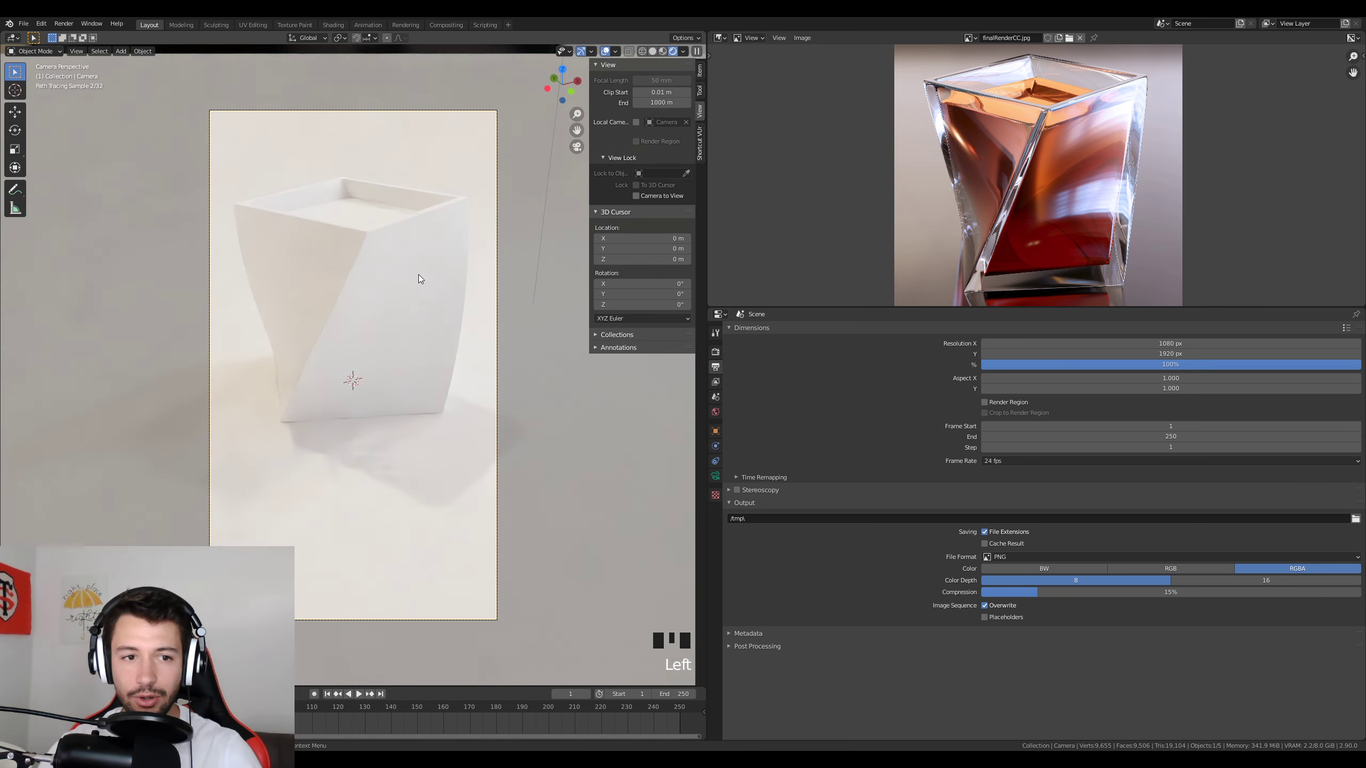
{"action": "left_click", "coordinate": [403, 272]}
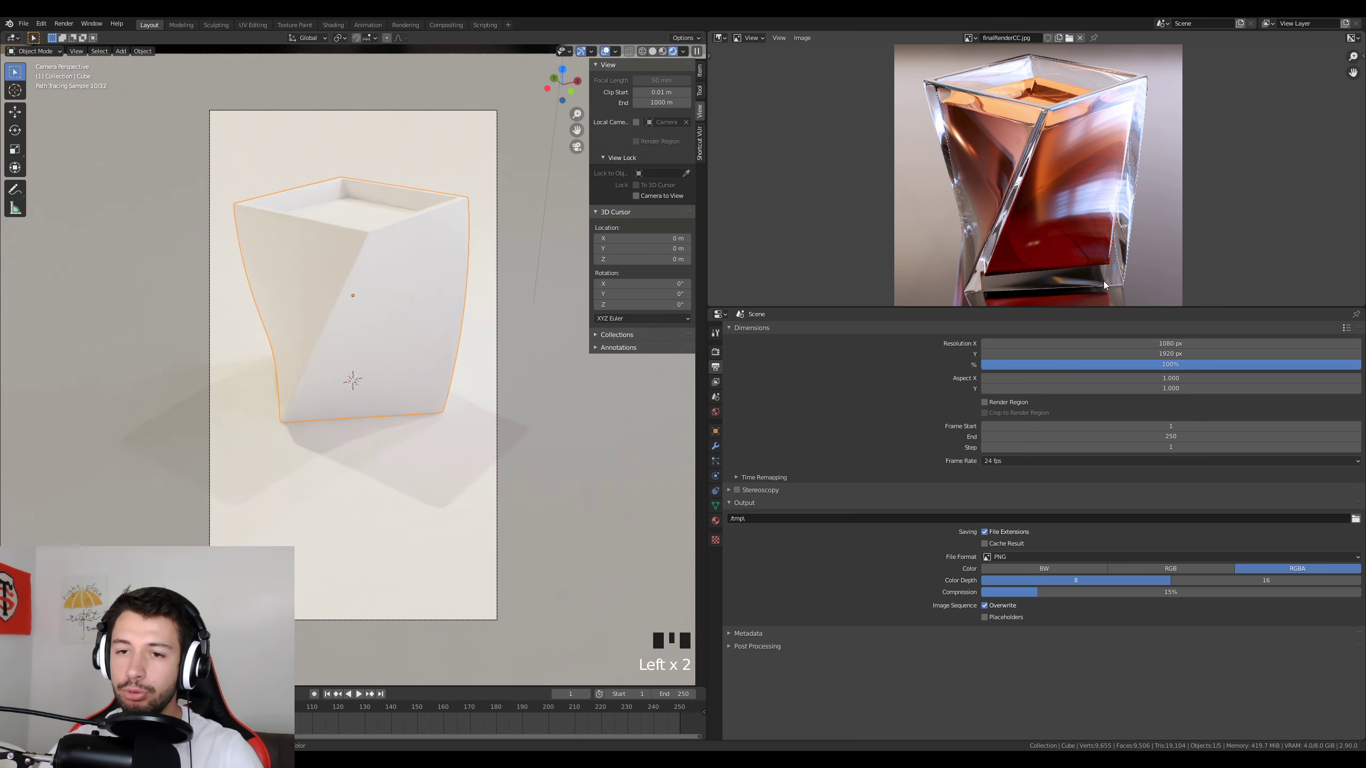
Replace the reference image area with the Shader Editor and bring the glass material's nodes and settings into view.
{"action": "left_click", "coordinate": [721, 38]}
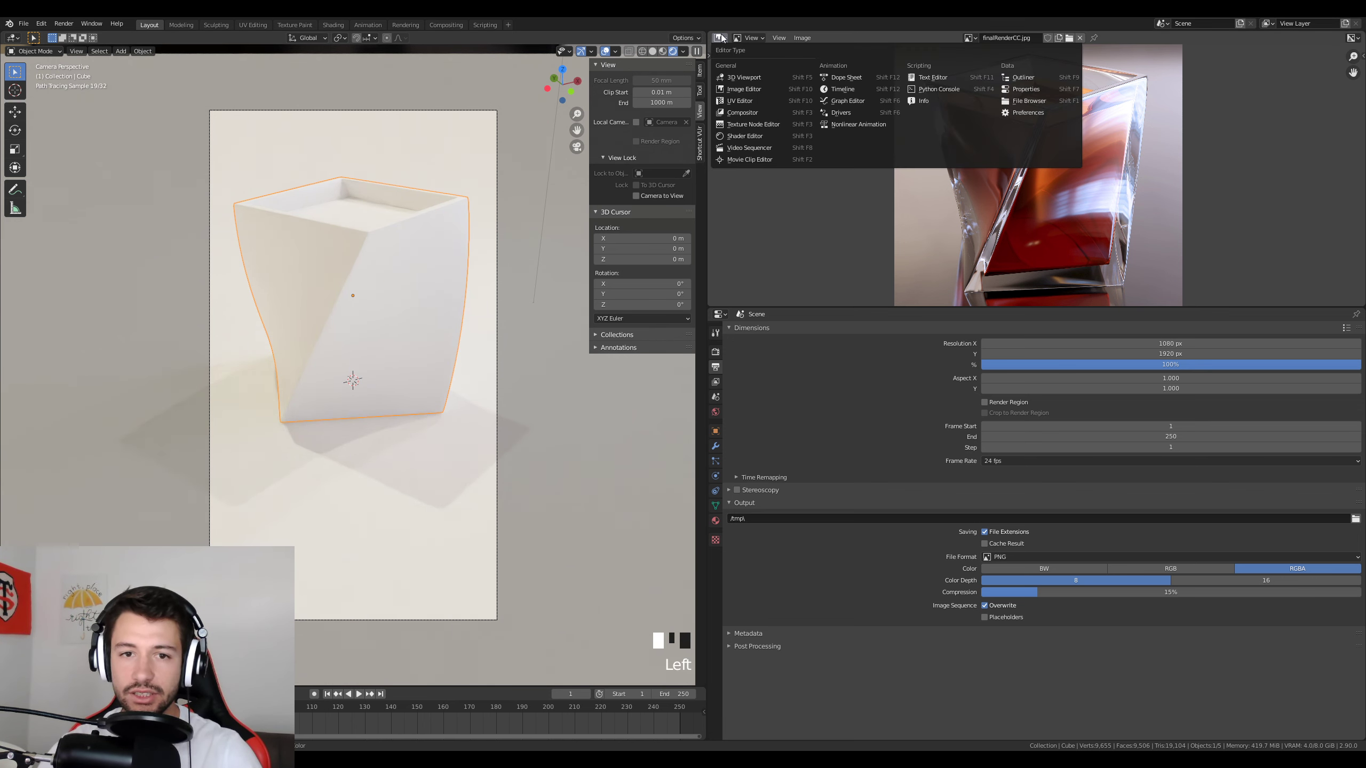
{"action": "left_click", "coordinate": [743, 136]}
{"action": "left_click", "coordinate": [715, 520]}
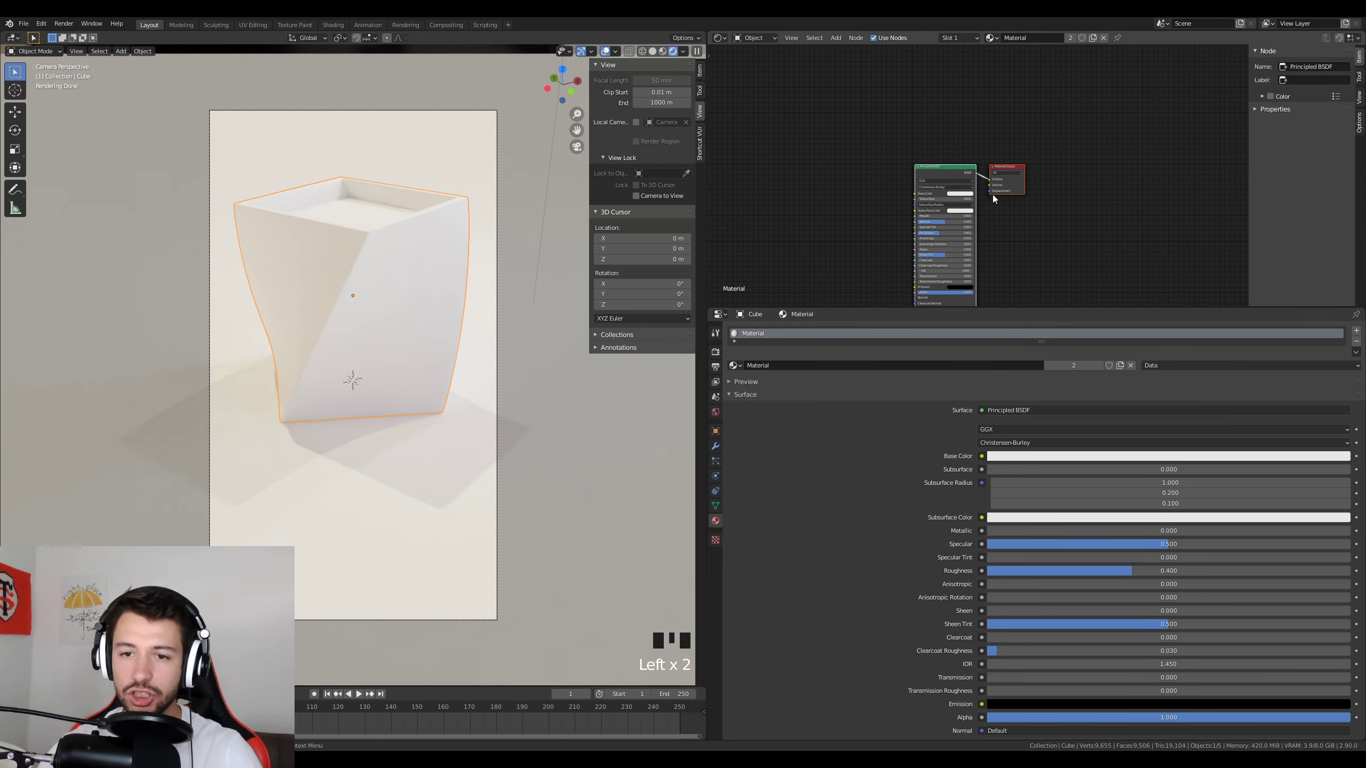
{"action": "middle_click_drag", "start_coordinate": [993, 194], "coordinate": [966, 247]}
{"action": "scroll", "coordinate": [1003, 168], "scroll_direction": "up", "scroll_amount": 3}
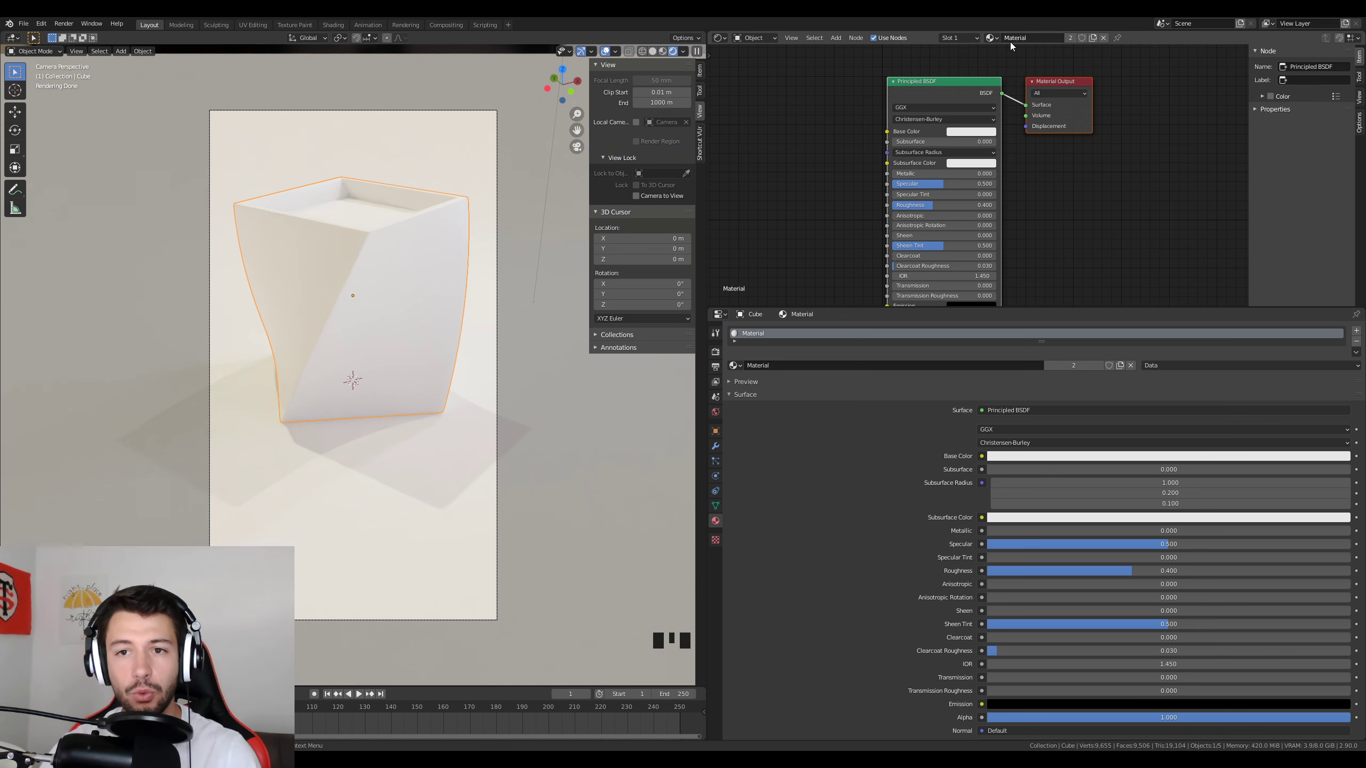
{"action": "middle_click_drag", "start_coordinate": [965, 132], "coordinate": [971, 112]}
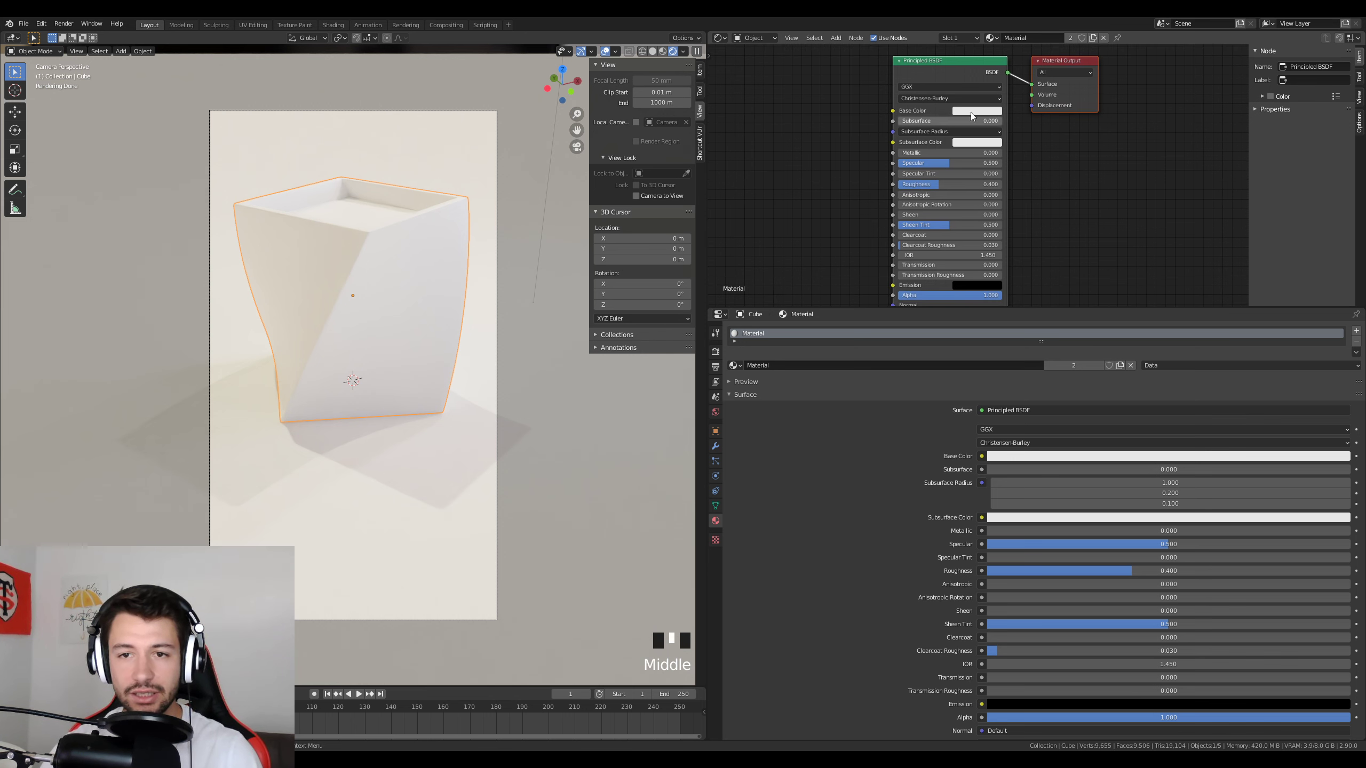
Replace the glass material's Principled BSDF with a Glass BSDF connected to the Material Output's Surface.
{"action": "left_click", "coordinate": [950, 69]}
{"action": "key", "text": "Delete"}
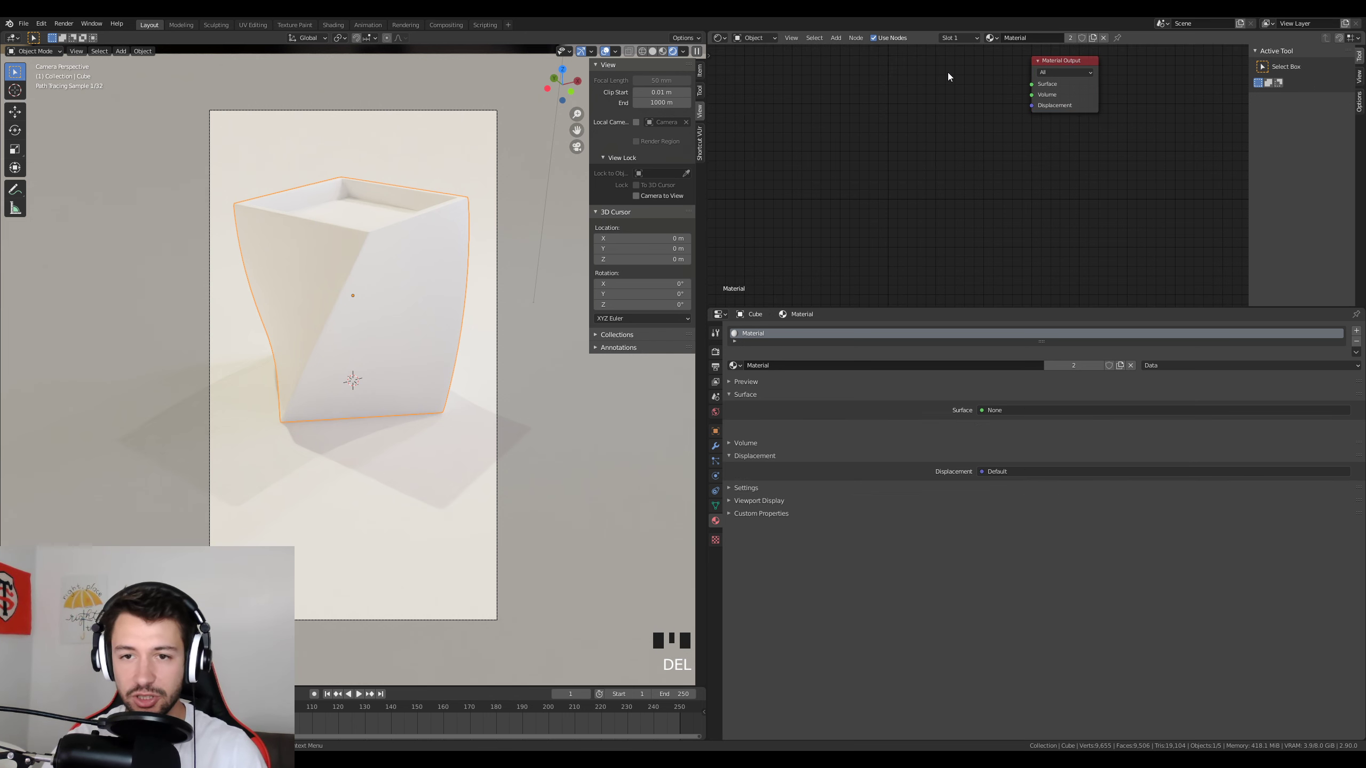
{"action": "key", "text": "shift+a"}
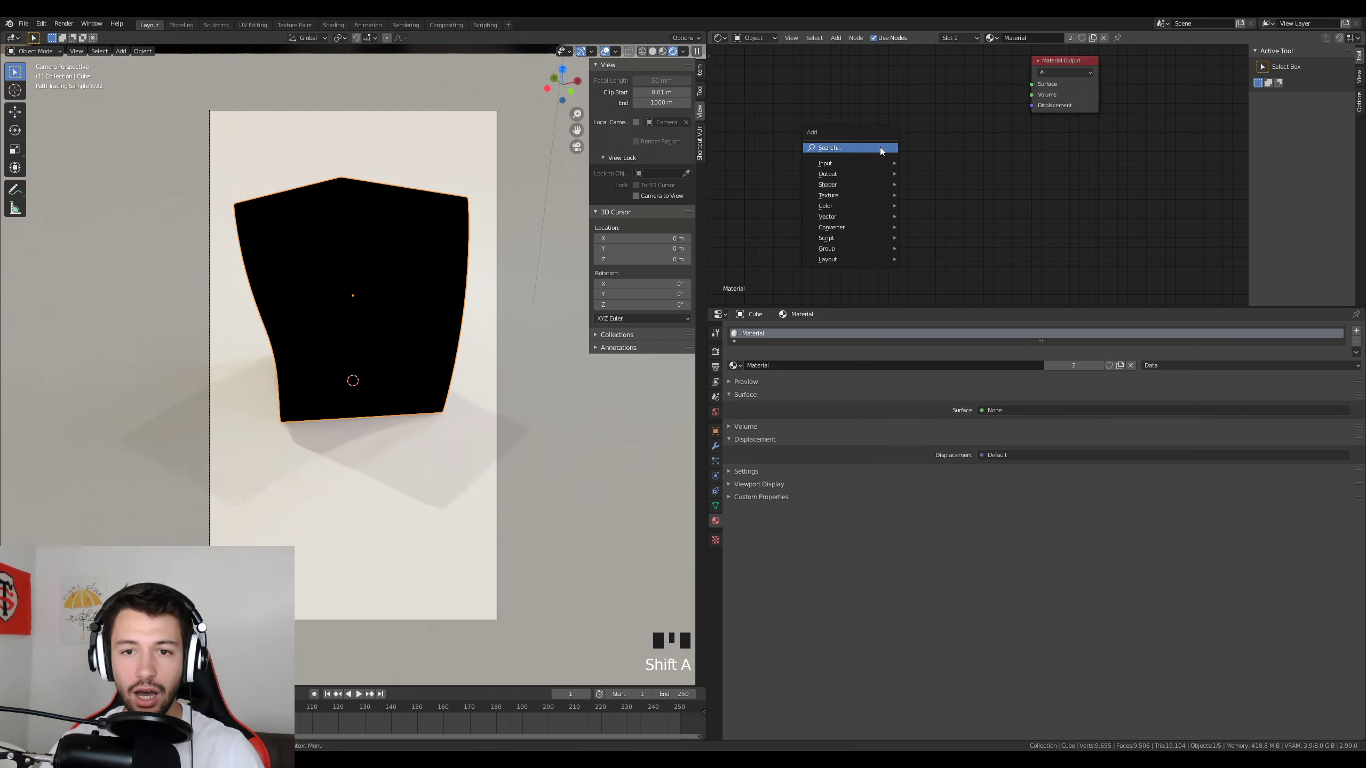
{"action": "mouse_move", "coordinate": [848, 185]}
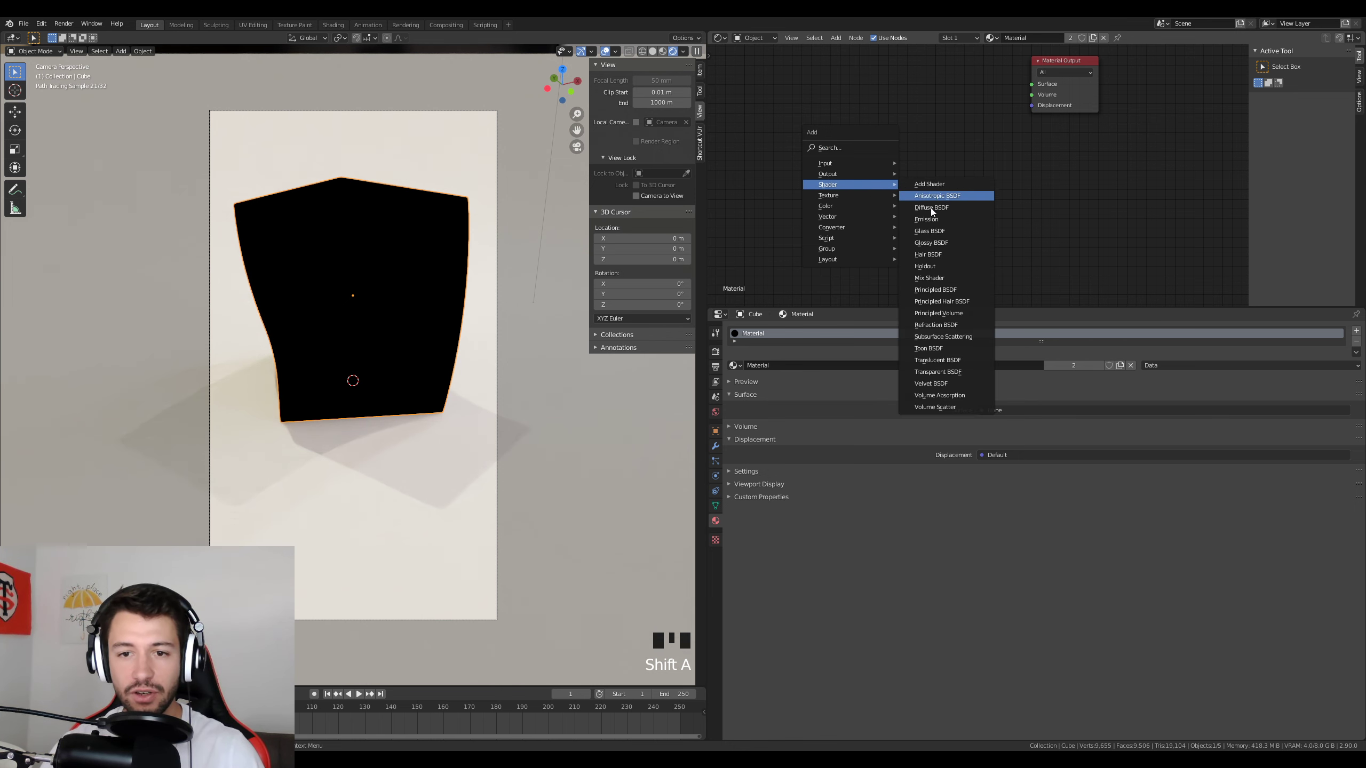
{"action": "left_click", "coordinate": [931, 231]}
{"action": "left_click_drag", "start_coordinate": [939, 103], "coordinate": [1031, 84]}
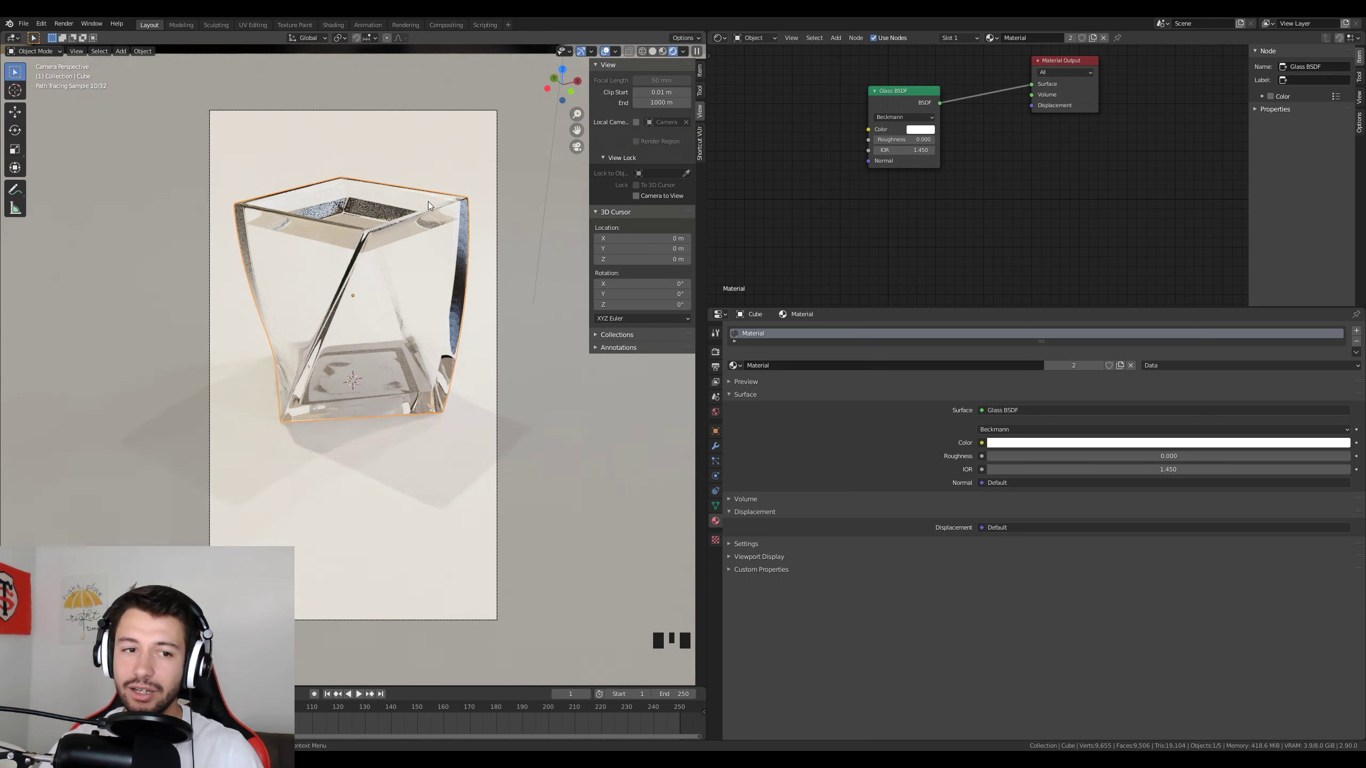
Make the liquid's material a separate copy from the glass material and rename it Material2.
{"action": "left_click", "coordinate": [355, 211]}
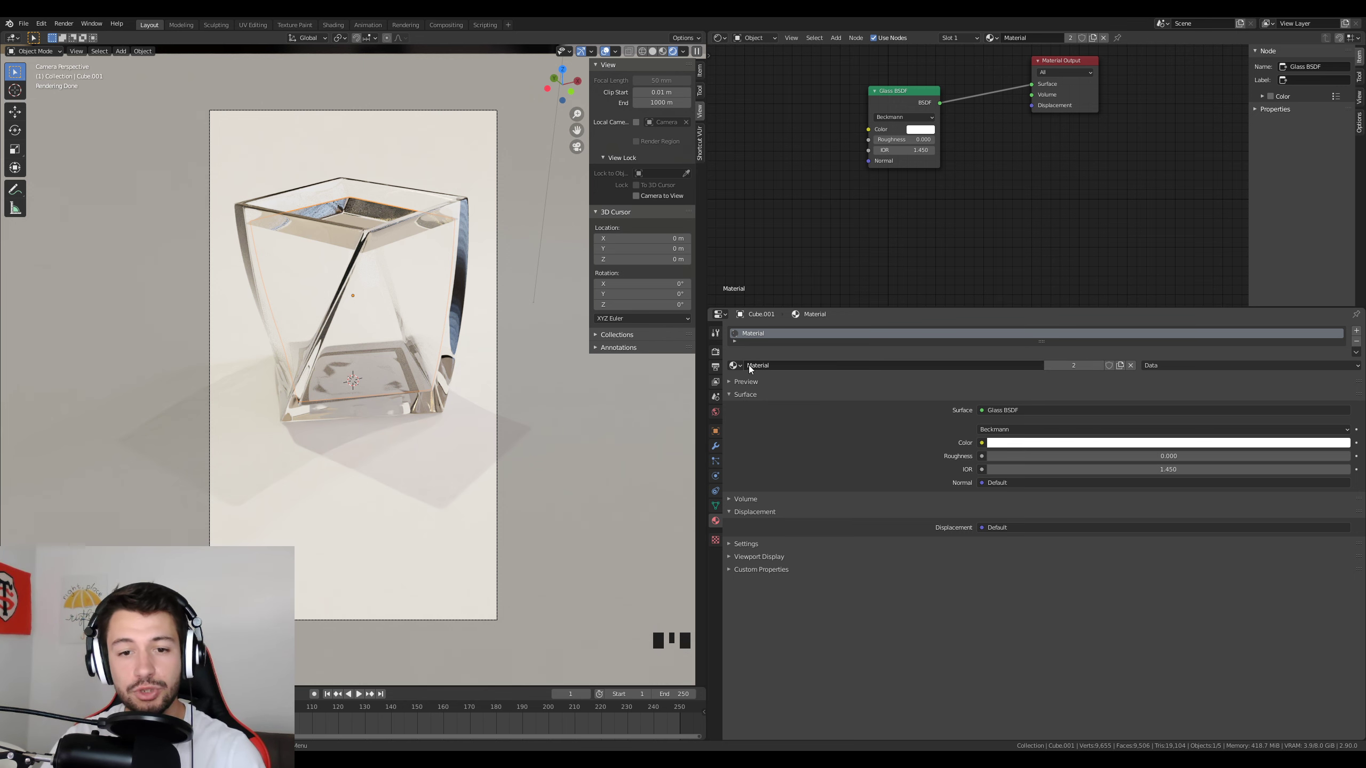
{"action": "left_click", "coordinate": [1083, 369]}
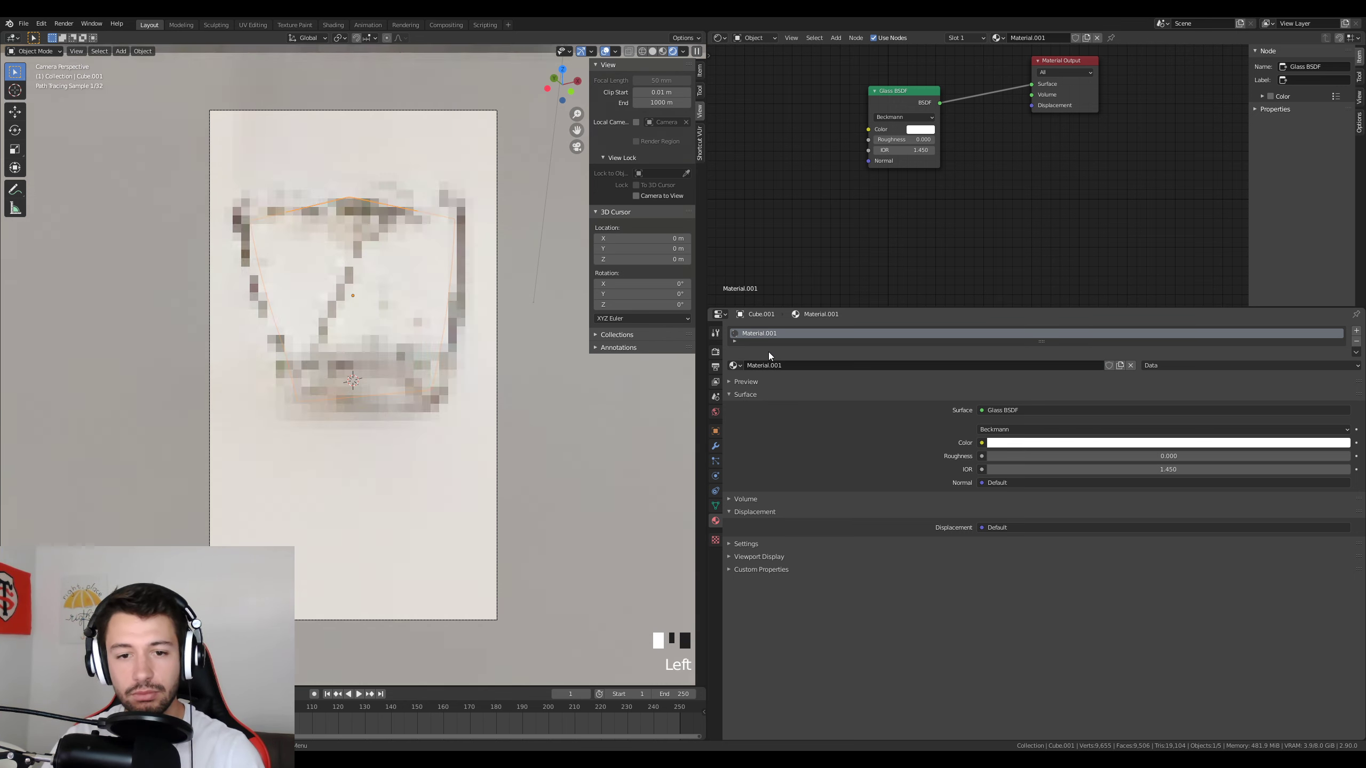
{"action": "left_click", "coordinate": [795, 365]}
{"action": "left_click", "coordinate": [789, 366]}
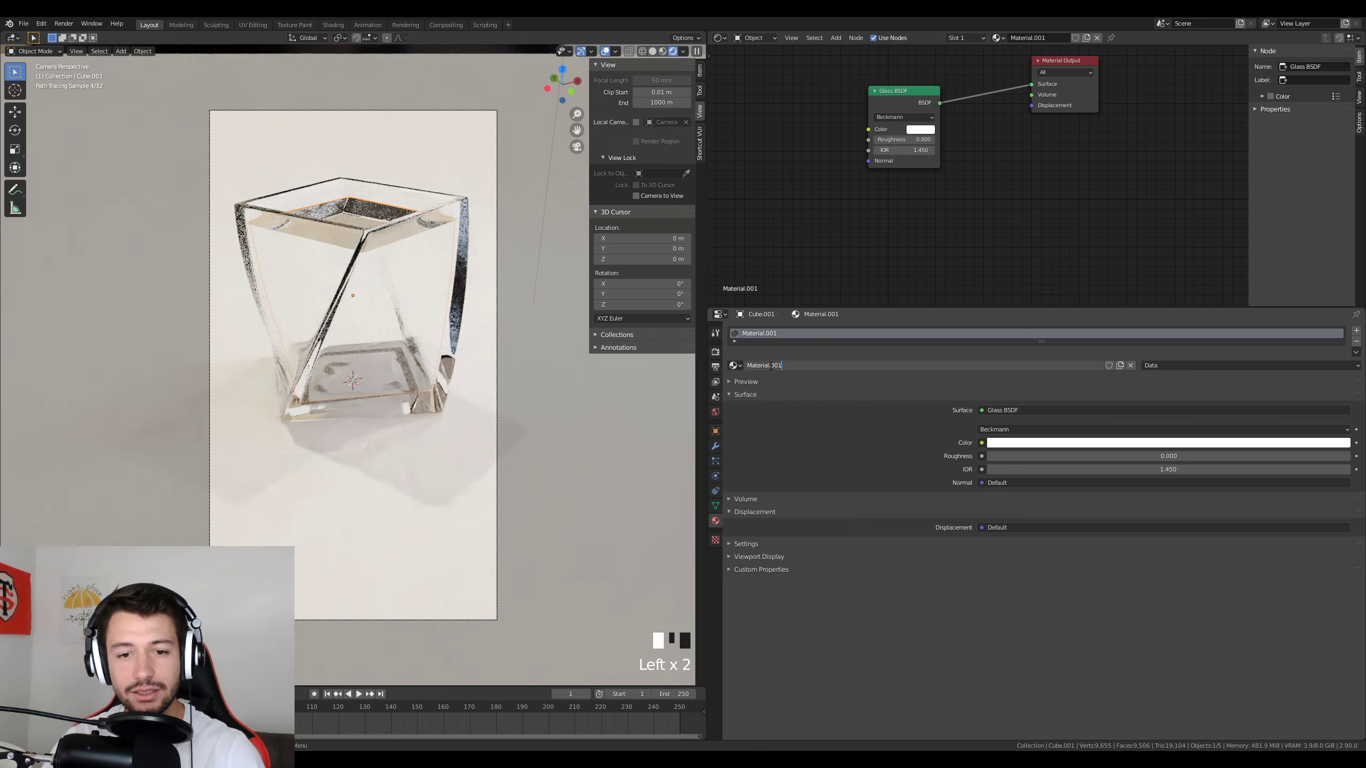
{"action": "left_click_drag", "start_coordinate": [769, 366], "coordinate": [899, 377]}
{"action": "type", "text": "2"}
{"action": "key", "text": "Return"}
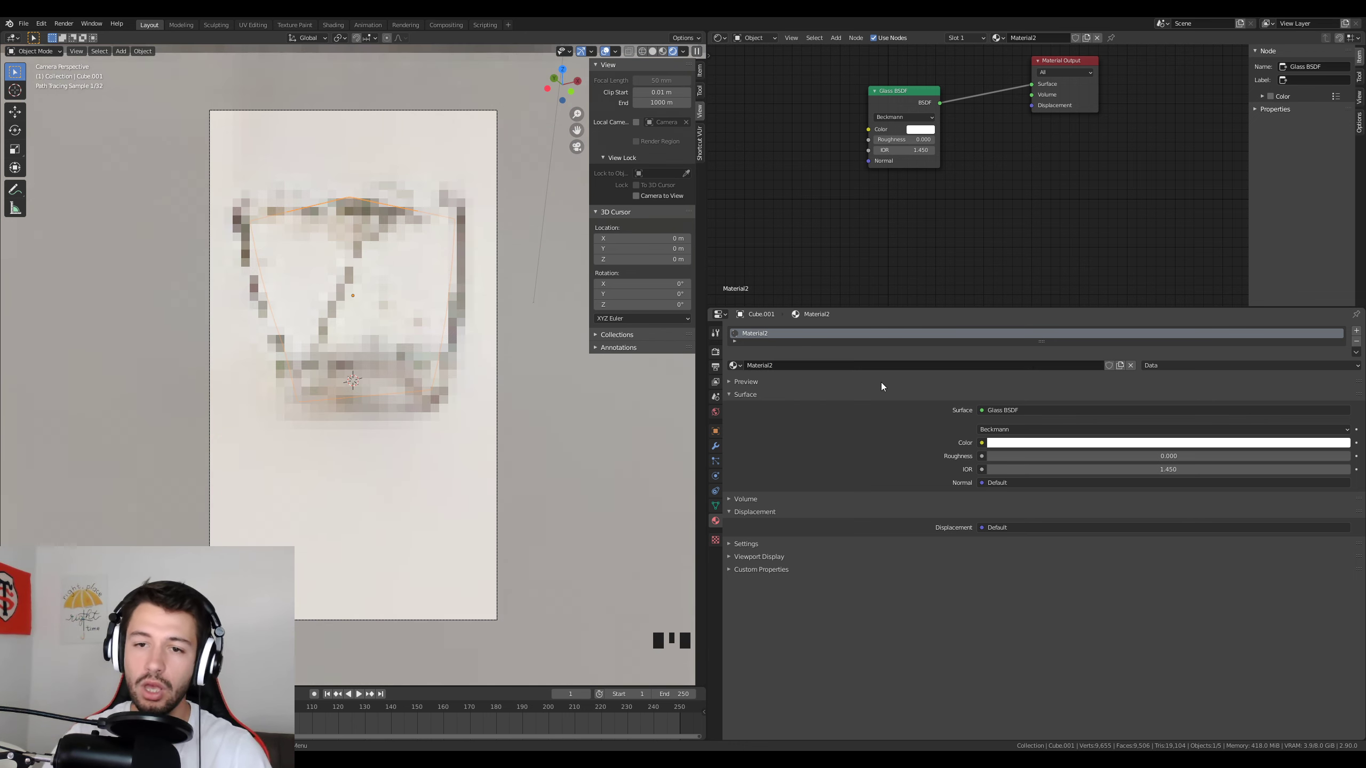
Give Material2's Glass BSDF an orange colour and try scaling the liquid slightly down.
{"action": "scroll", "coordinate": [926, 178], "scroll_direction": "up", "scroll_amount": 3}
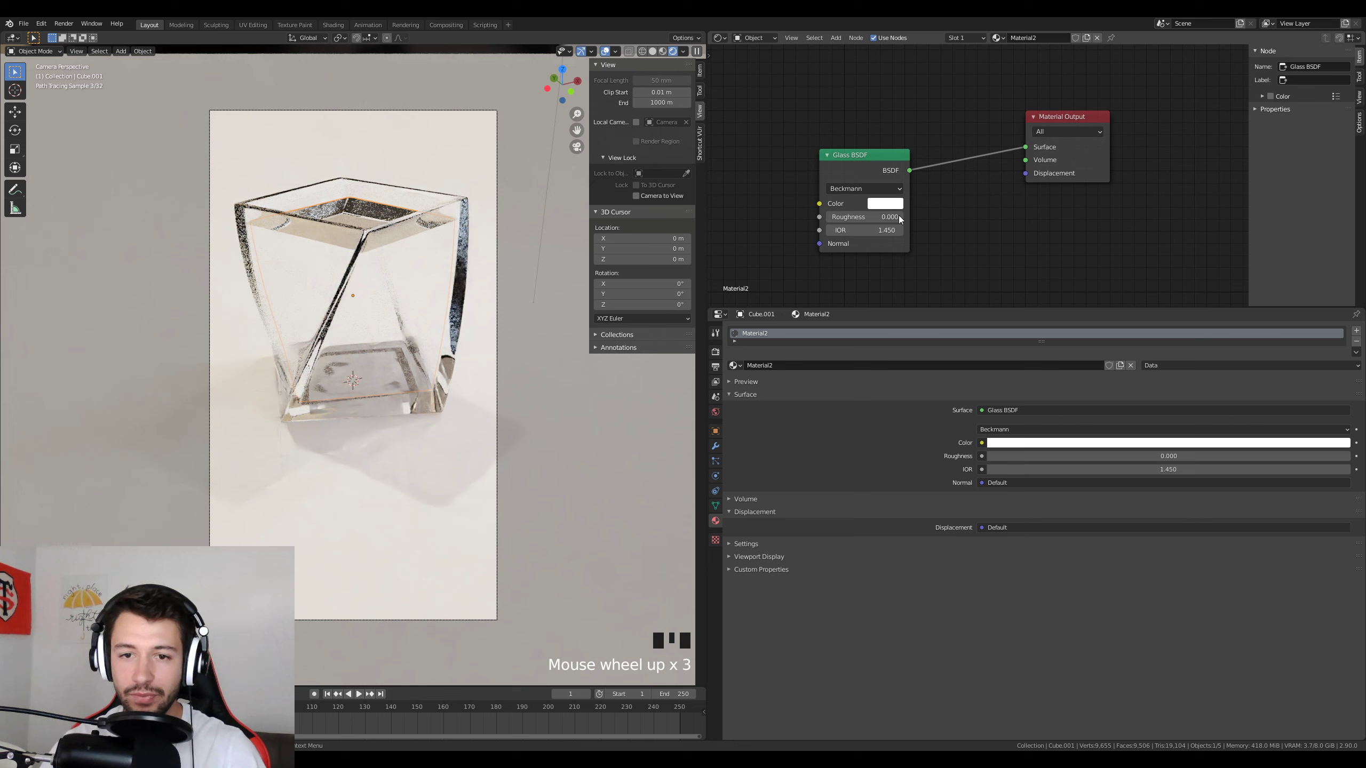
{"action": "left_click", "coordinate": [880, 205]}
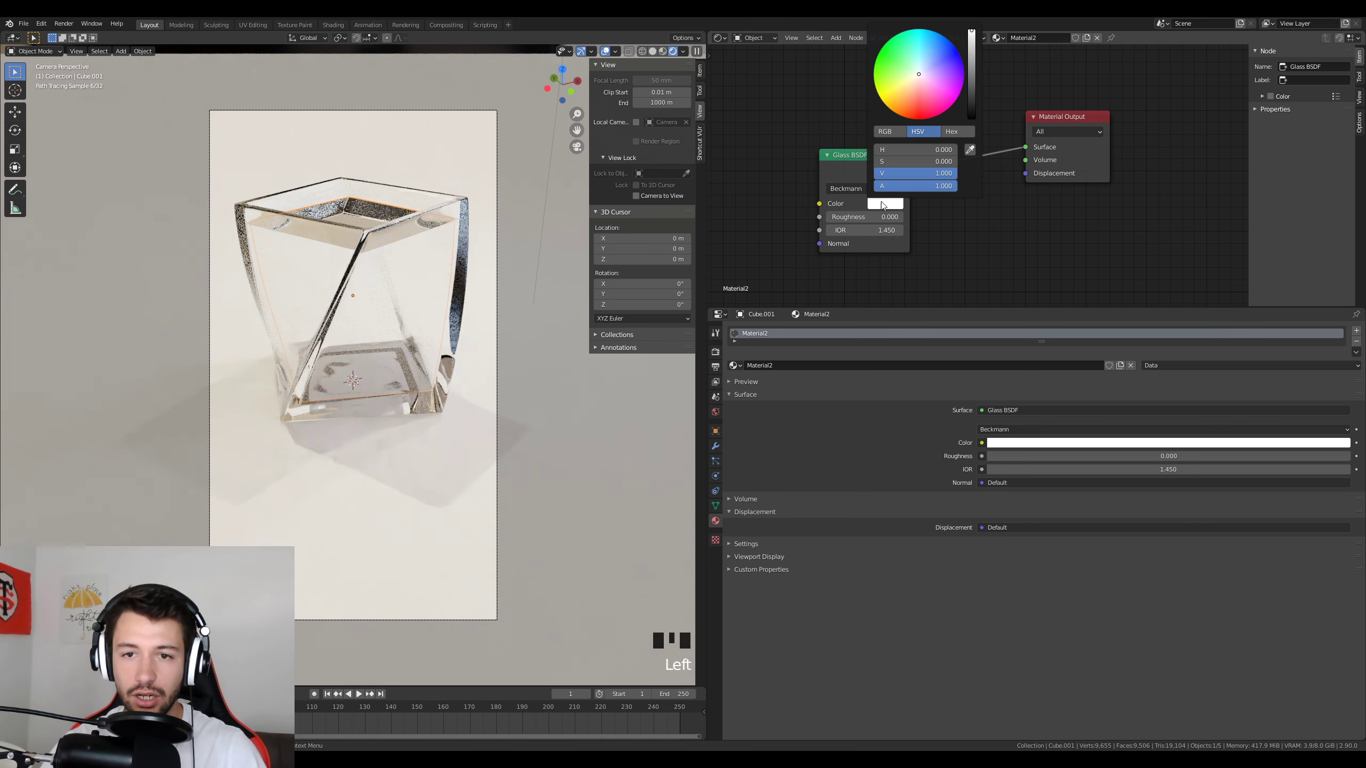
{"action": "left_click", "coordinate": [908, 95]}
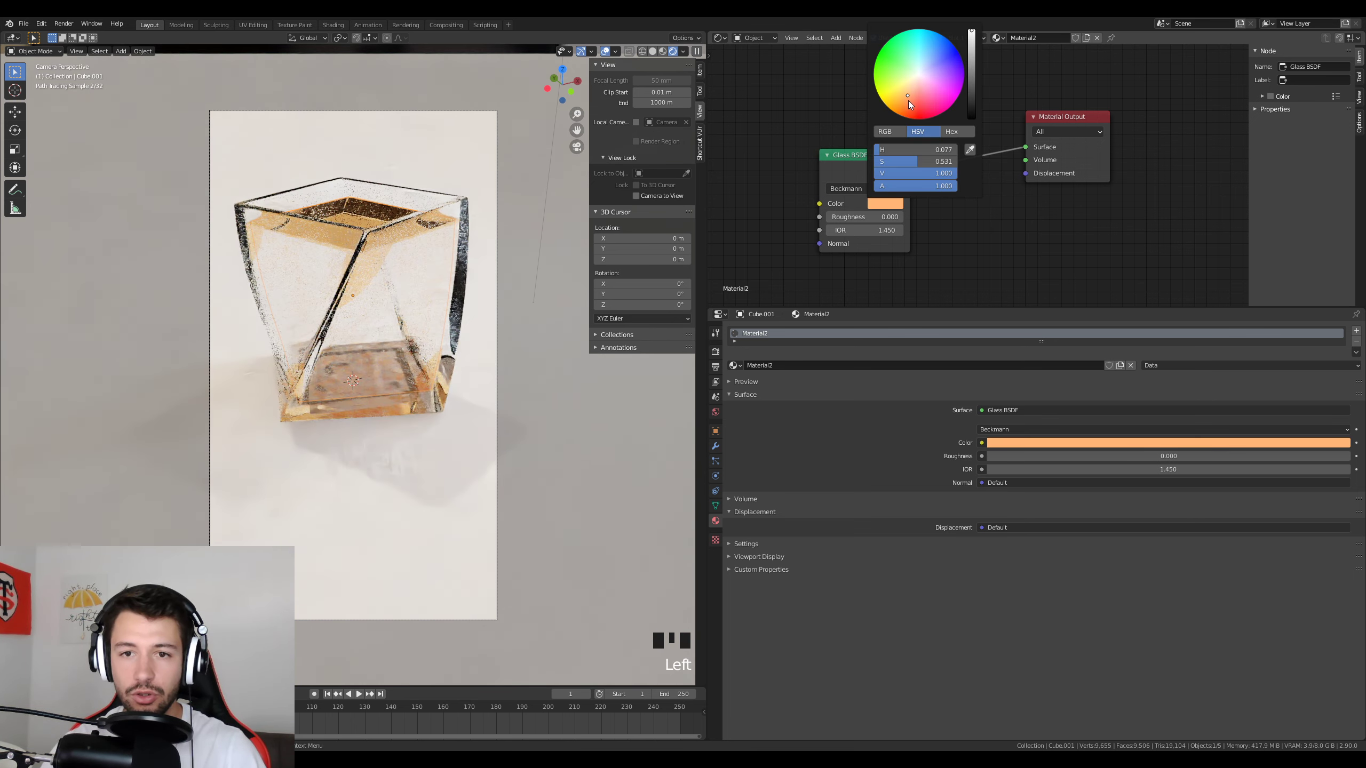
{"action": "left_click", "coordinate": [907, 102]}
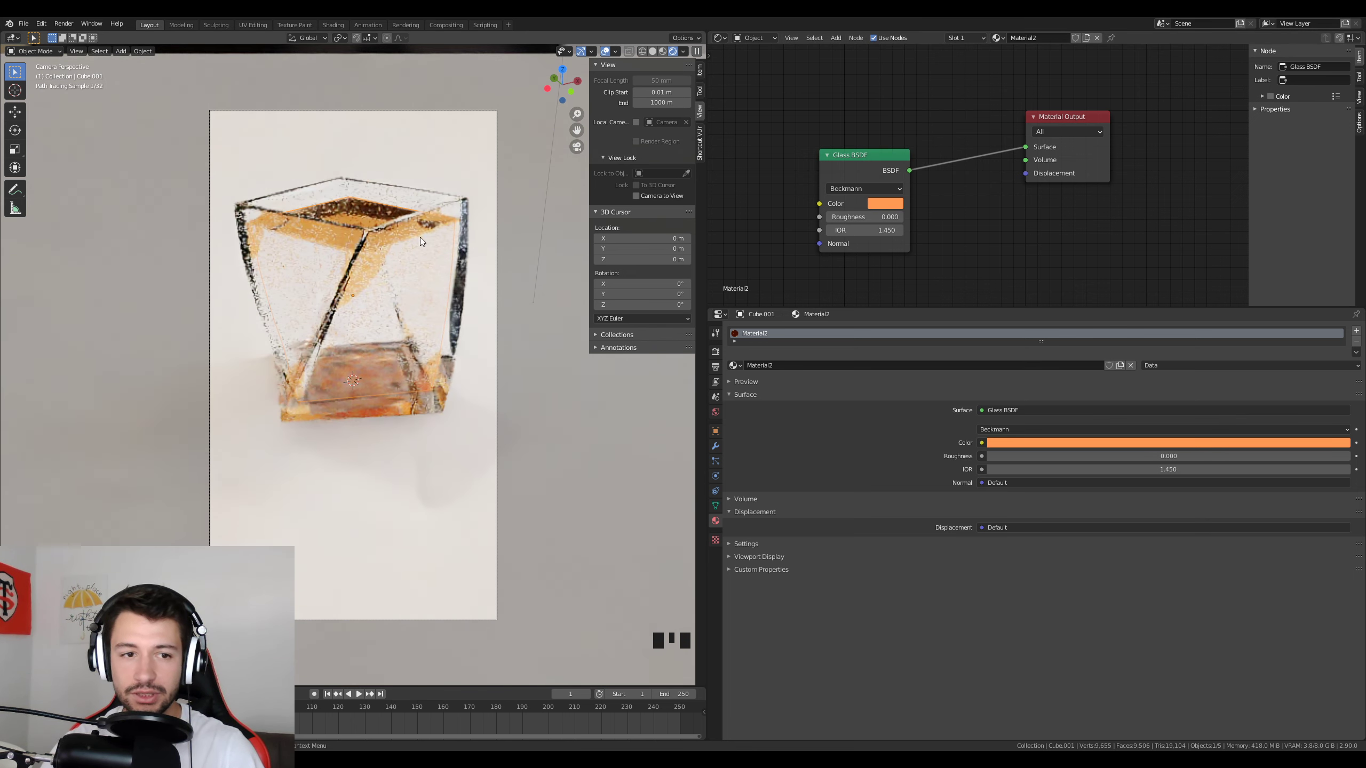
{"action": "key", "text": "s"}
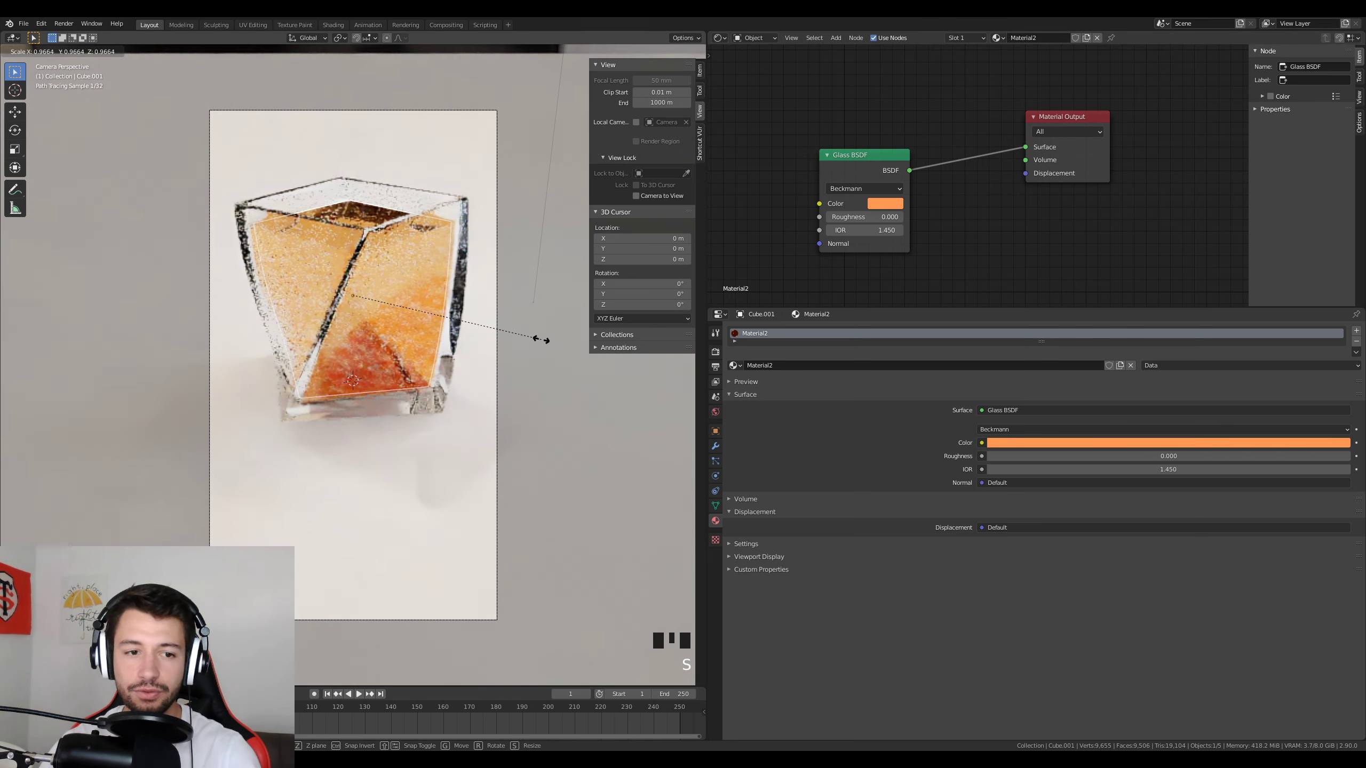
{"action": "right_click", "coordinate": [425, 310]}
Examine how the liquid sits inside the glass in Solid shading with X-ray, outside the camera view.
{"action": "left_click", "coordinate": [429, 271]}
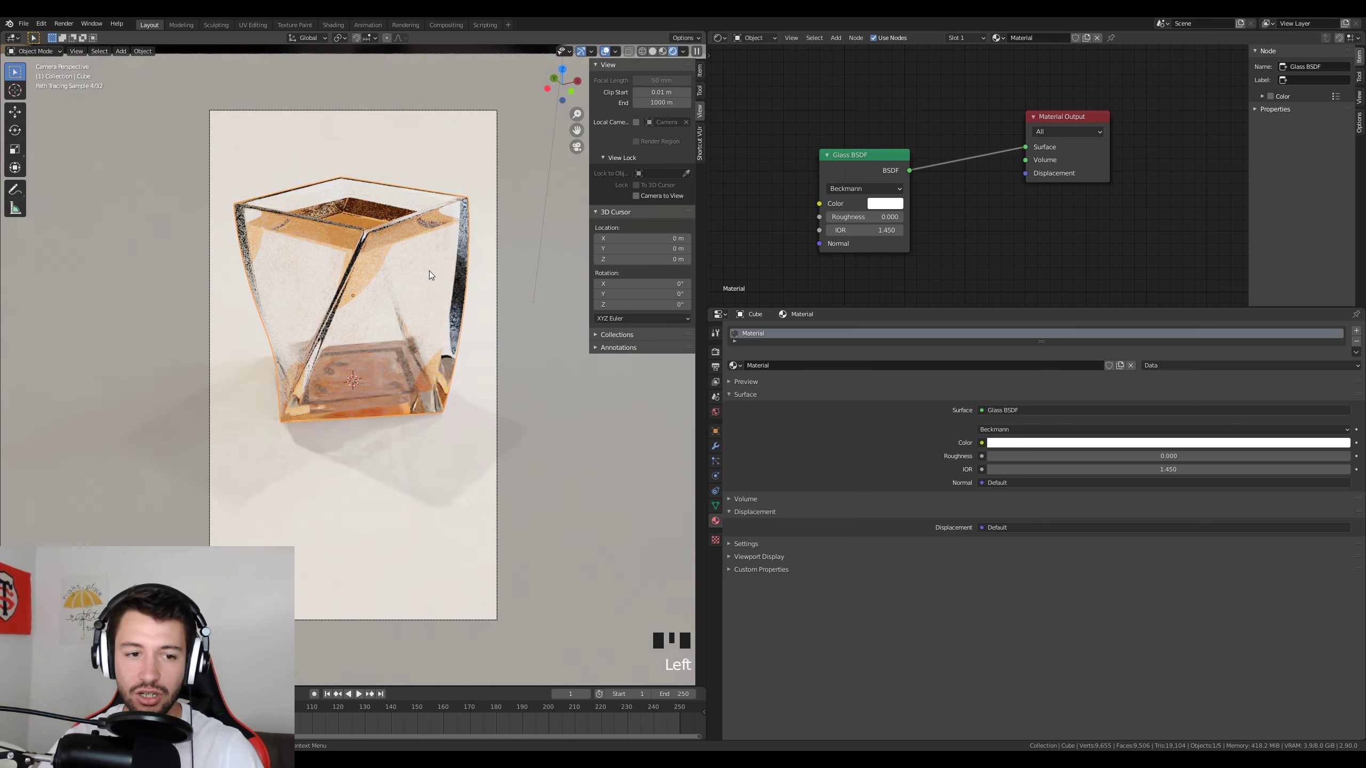
{"action": "key", "text": "KP_Decimal"}
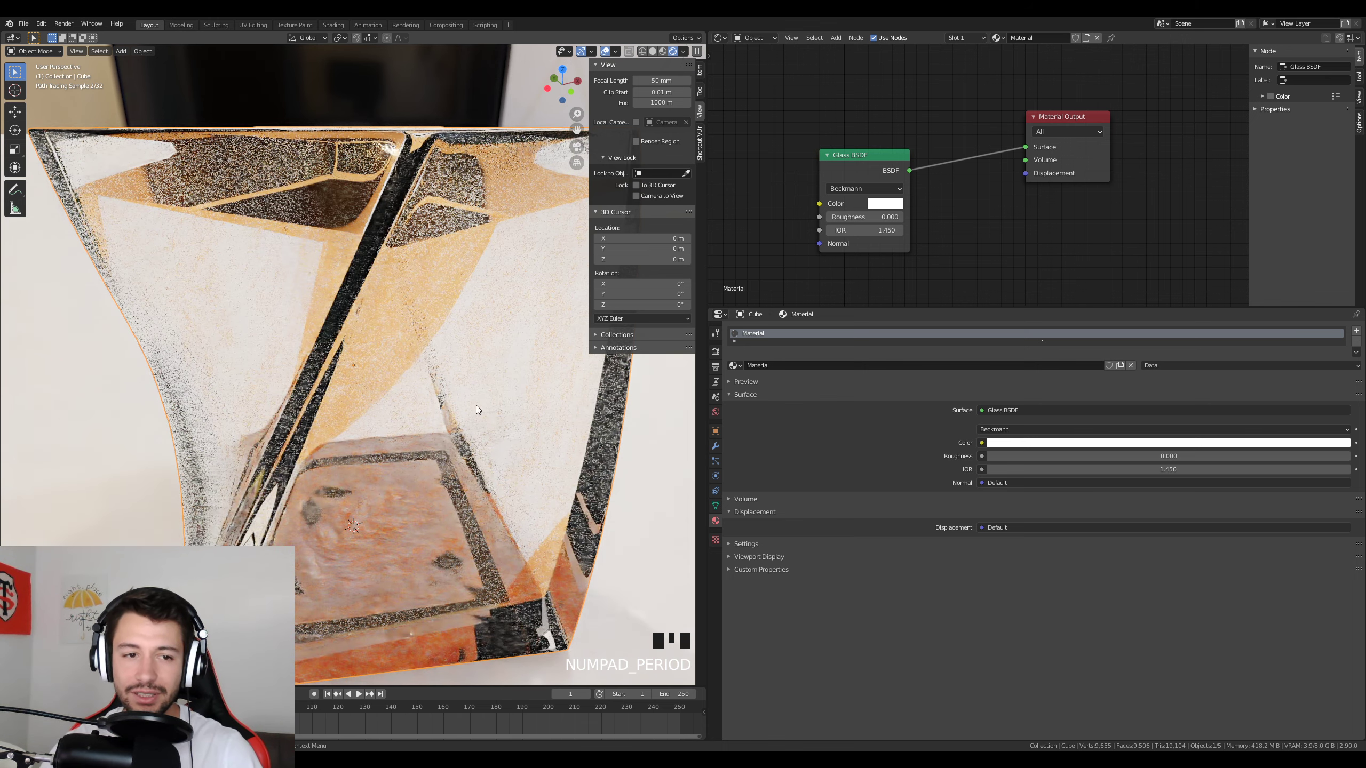
{"action": "key", "text": "z"}
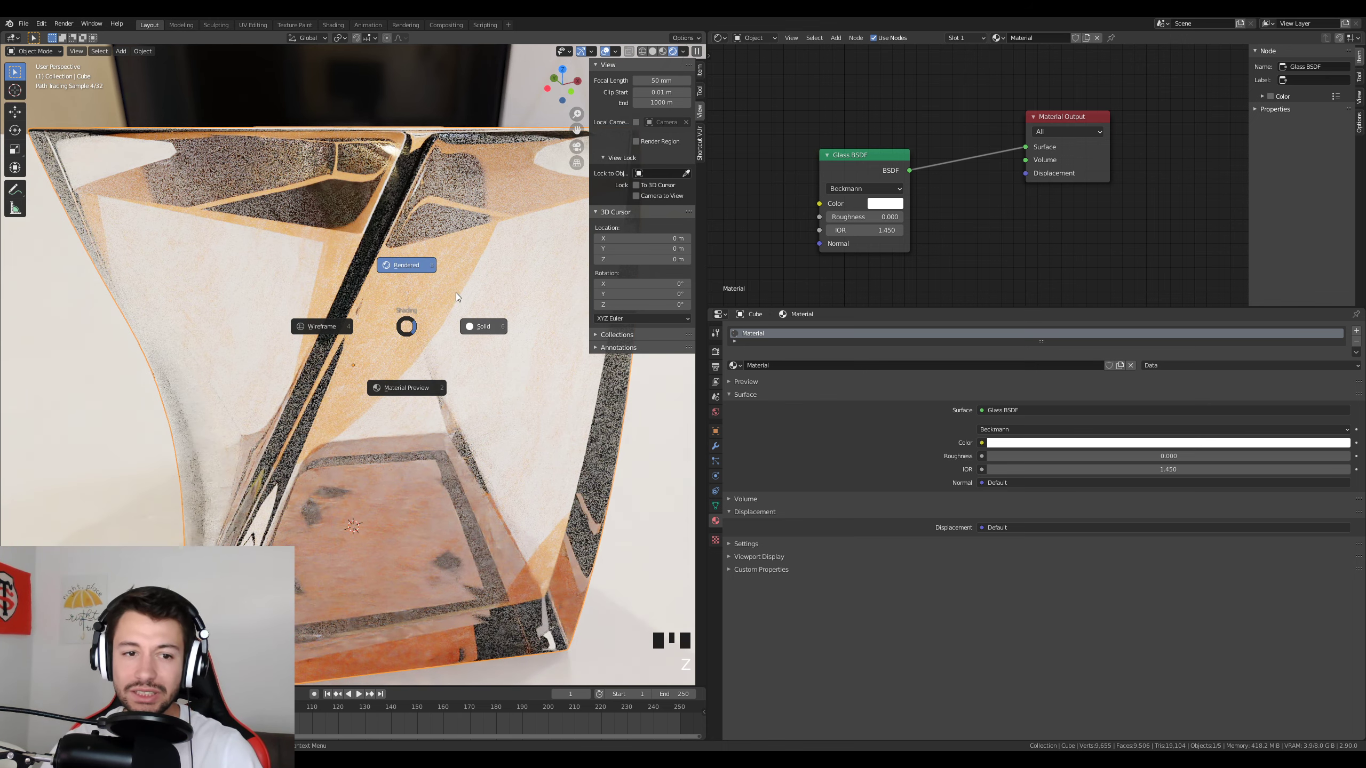
{"action": "left_click", "coordinate": [497, 322]}
{"action": "scroll", "coordinate": [446, 336], "scroll_direction": "down", "scroll_amount": 3}
{"action": "left_click", "coordinate": [473, 380]}
{"action": "mouse_move", "coordinate": [474, 380]}
{"action": "middle_mouse_down"}
{"action": "mouse_move", "coordinate": [515, 298]}
{"action": "mouse_move", "coordinate": [450, 444]}
{"action": "mouse_move", "coordinate": [333, 322]}
{"action": "middle_mouse_up"}
{"action": "left_click", "coordinate": [643, 51]}
{"action": "scroll", "coordinate": [333, 322], "scroll_direction": "up", "scroll_amount": 2}
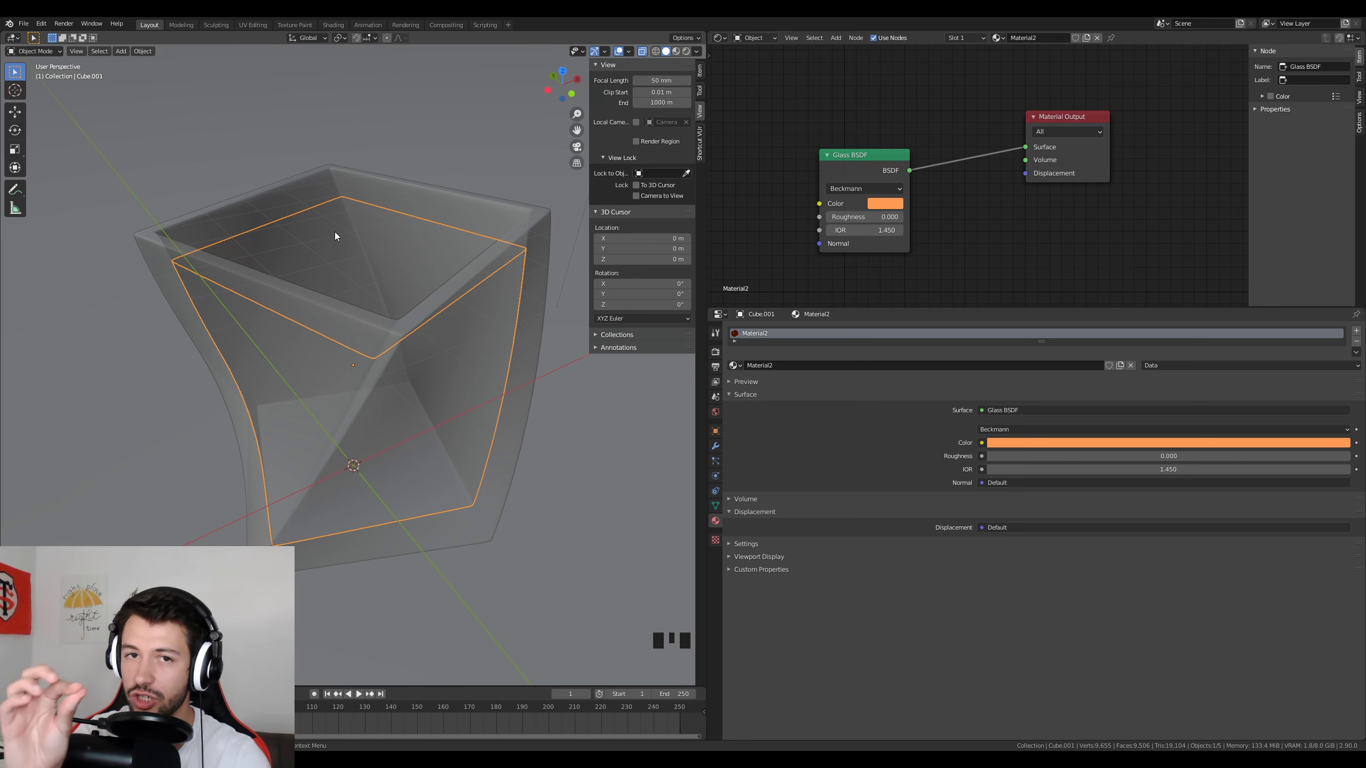
Inspect the glass mesh against the liquid in Edit Mode from several angles, and return to Rendered shading without X-ray.
{"action": "middle_click_drag", "start_coordinate": [335, 236], "coordinate": [489, 247]}
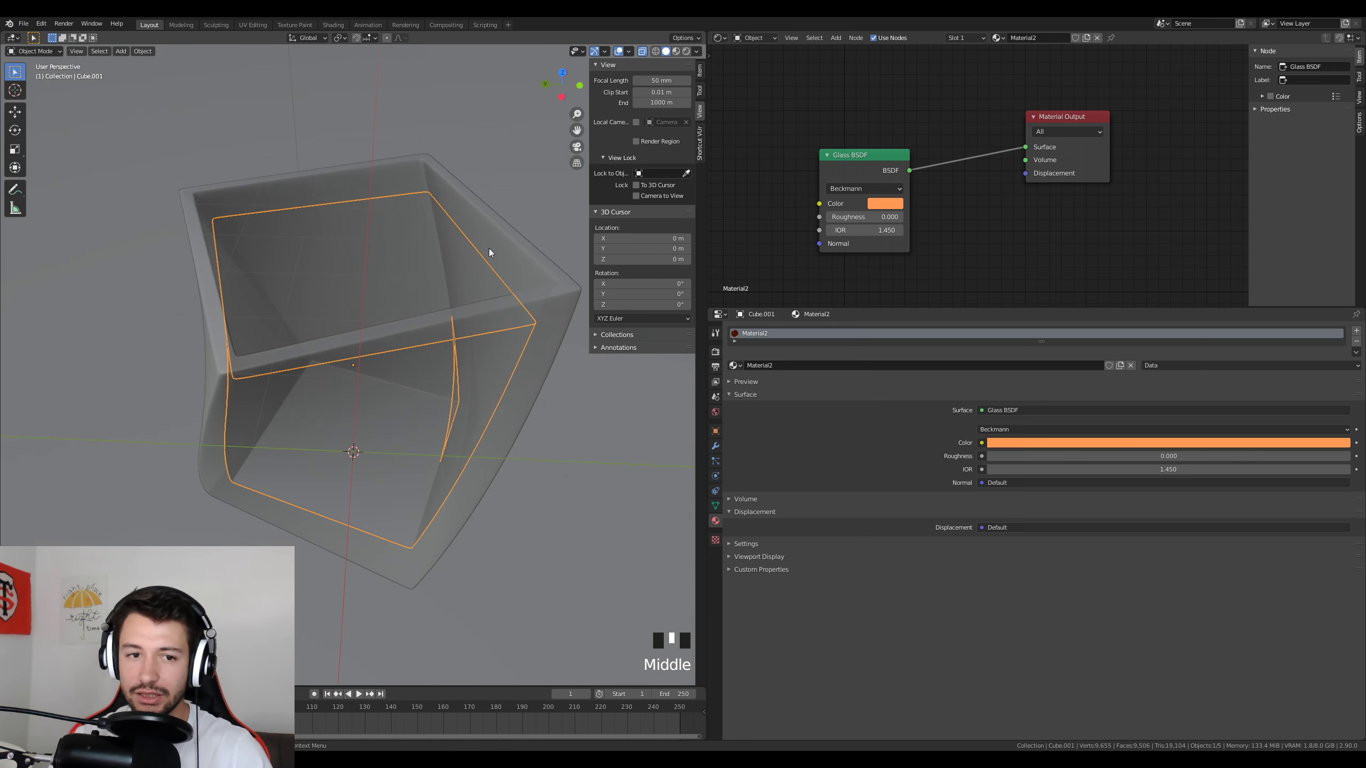
{"action": "left_click", "coordinate": [487, 234]}
{"action": "left_click", "coordinate": [487, 236]}
{"action": "key", "text": "Tab"}
{"action": "left_click", "coordinate": [502, 234]}
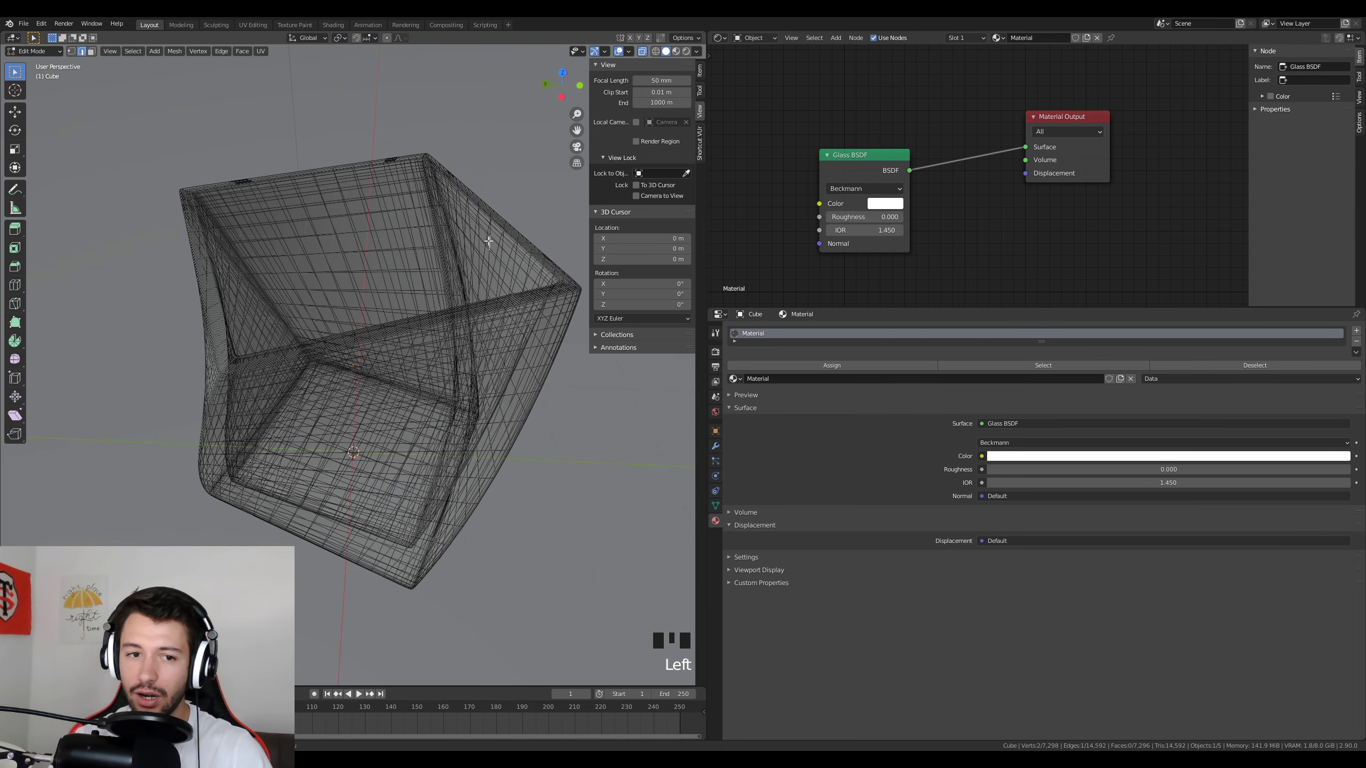
{"action": "key", "text": "Tab"}
{"action": "left_click", "coordinate": [483, 234]}
{"action": "key", "text": "Tab"}
{"action": "middle_click_drag", "start_coordinate": [483, 234], "coordinate": [336, 232]}
{"action": "key", "text": "Tab"}
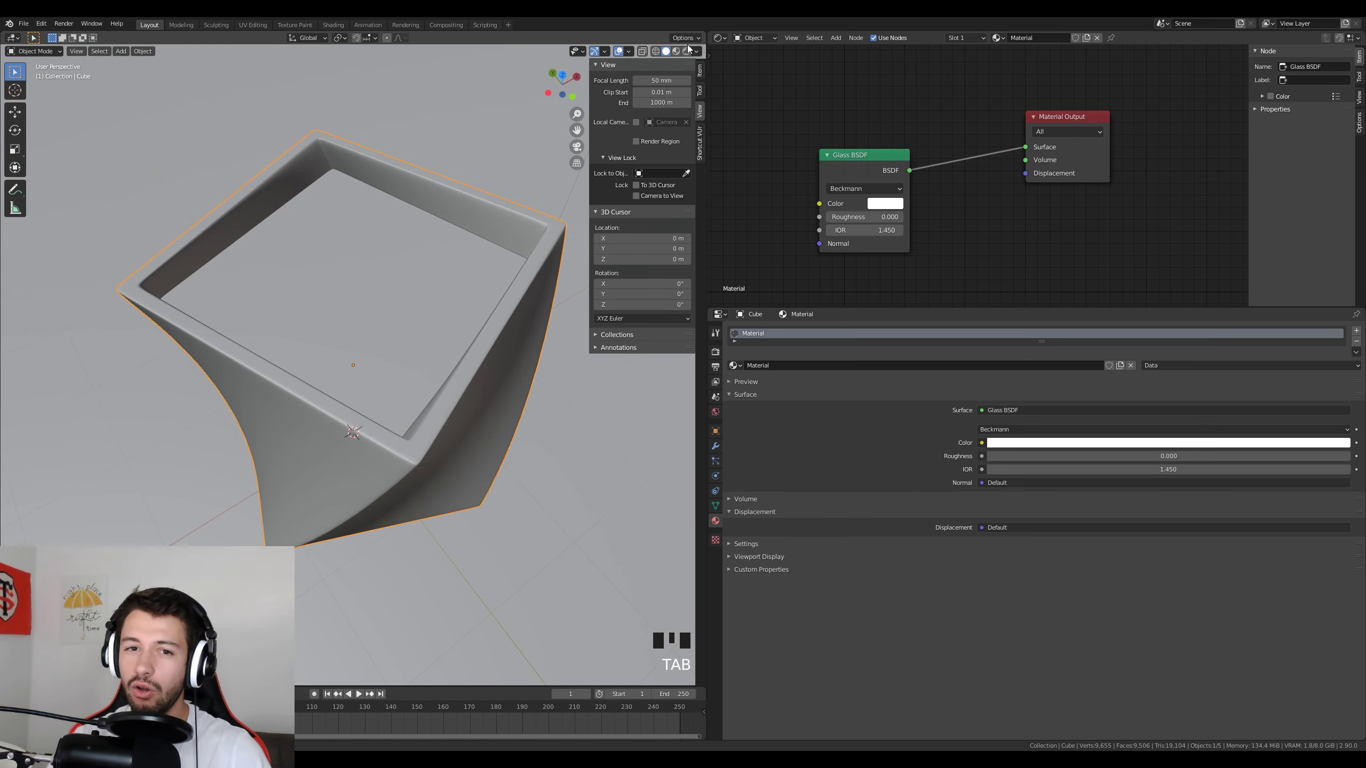
{"action": "left_click", "coordinate": [687, 51]}
{"action": "middle_click_drag", "start_coordinate": [537, 256], "coordinate": [482, 422]}
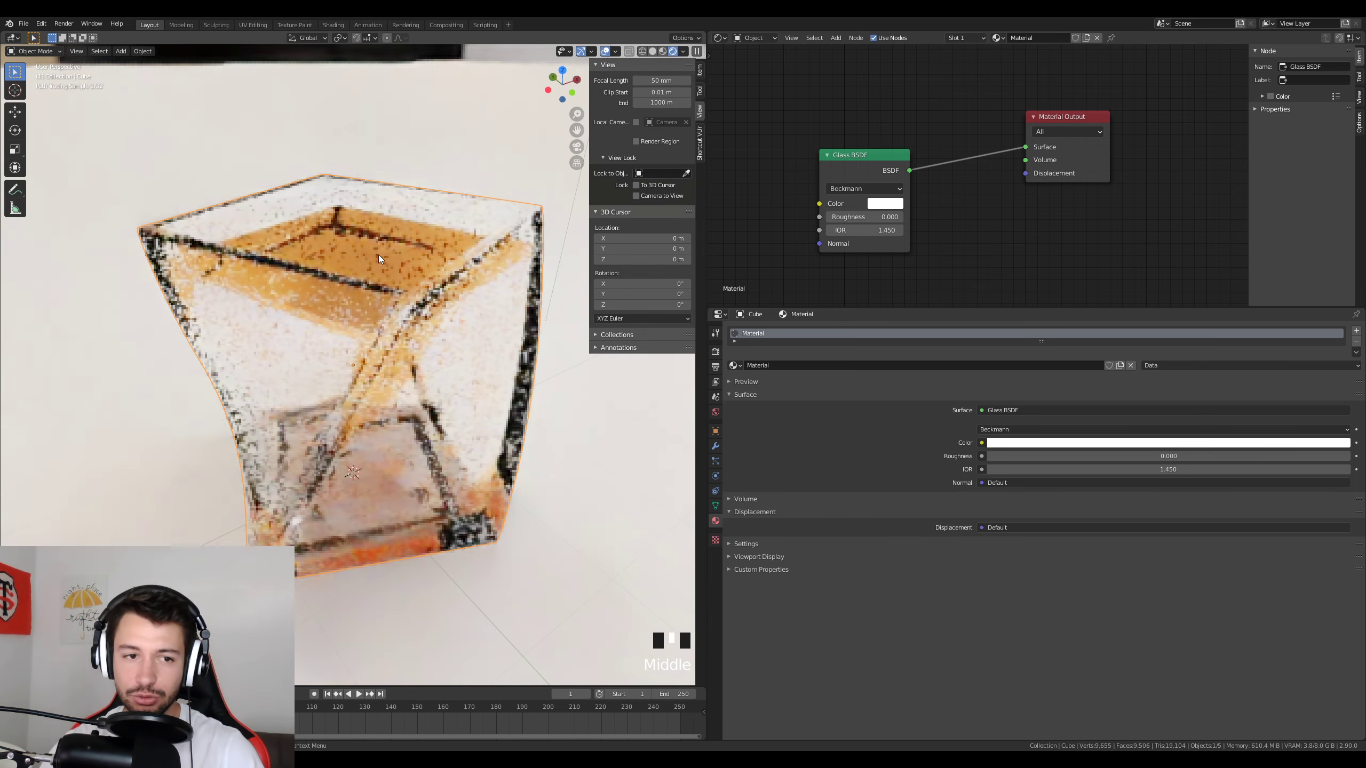
Scale the liquid up uniformly by about 1.0012 from the front view so it meets the glass walls.
{"action": "left_click", "coordinate": [383, 212]}
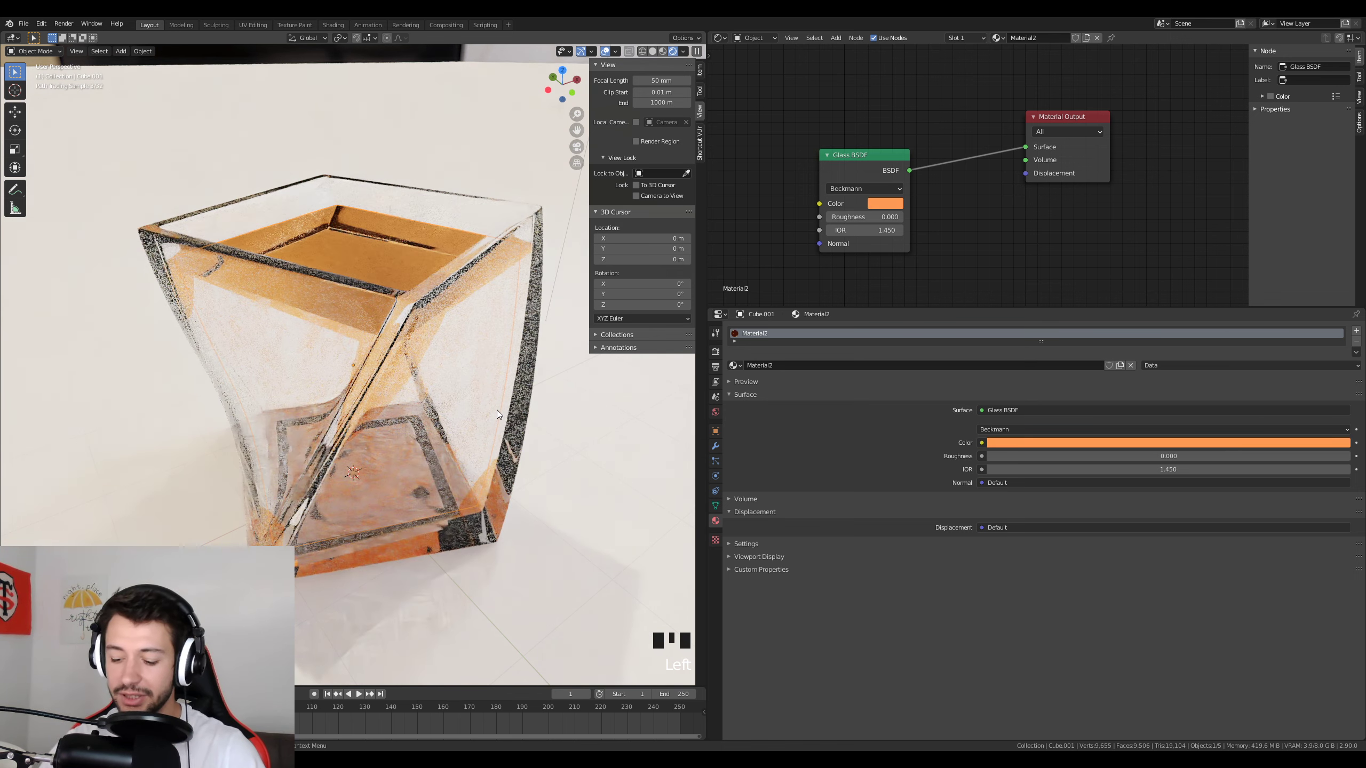
{"action": "key", "text": "KP_1"}
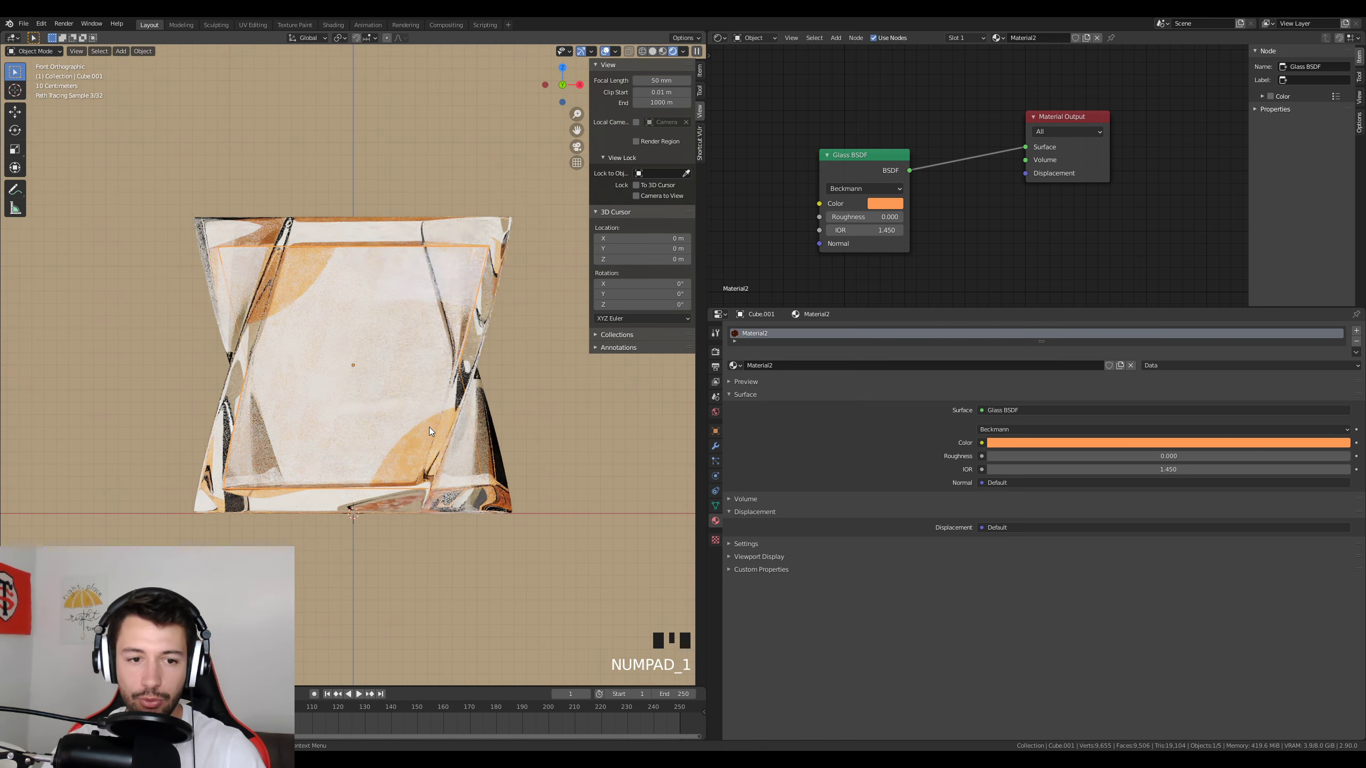
{"action": "scroll", "coordinate": [428, 427], "scroll_direction": "up", "scroll_amount": 2}
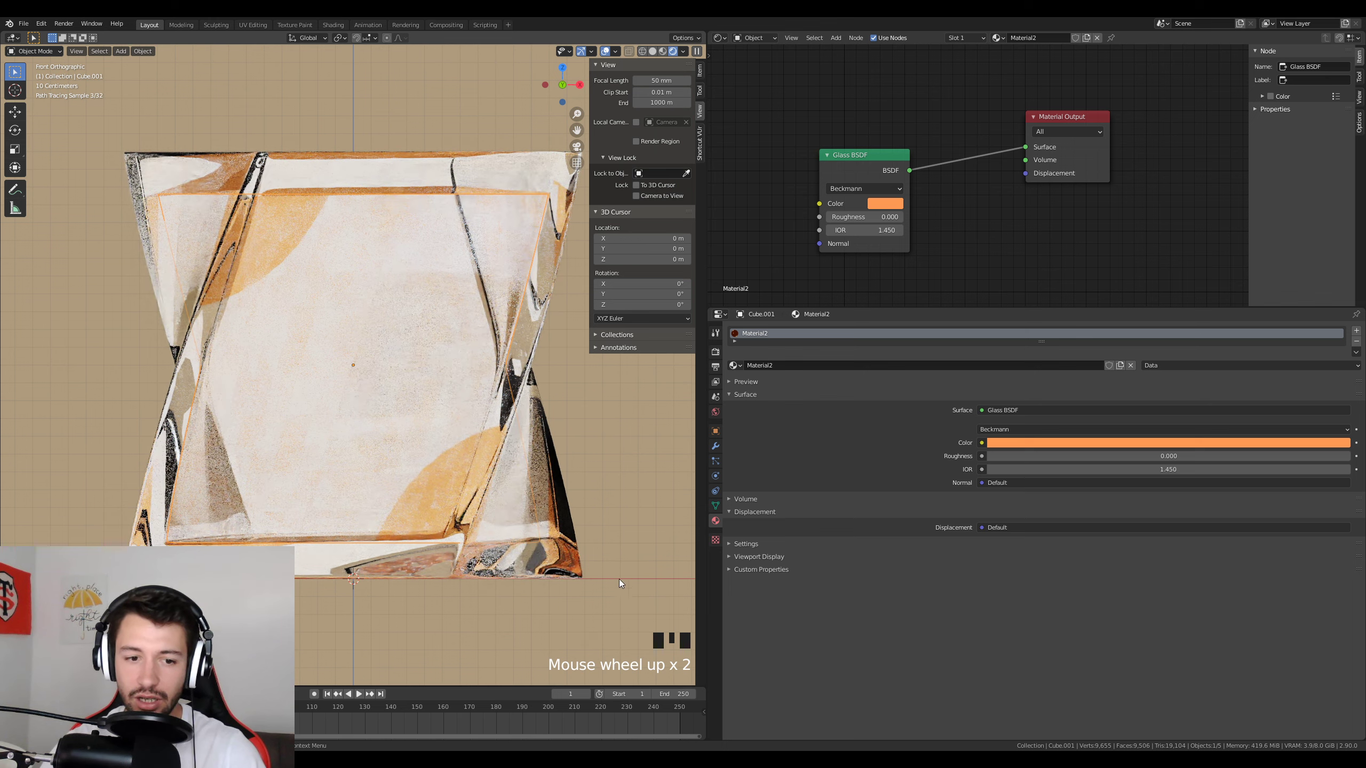
{"action": "key", "text": "s"}
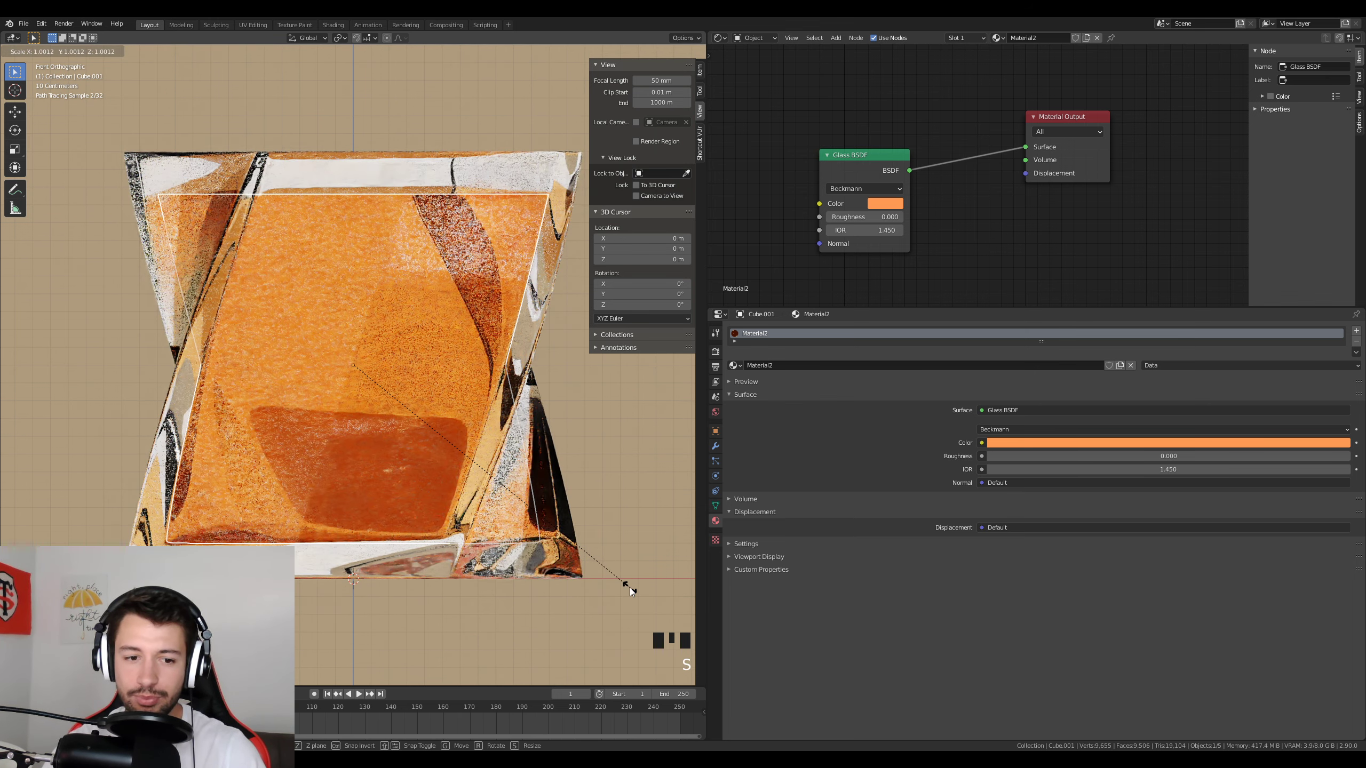
{"action": "left_click", "coordinate": [629, 587]}
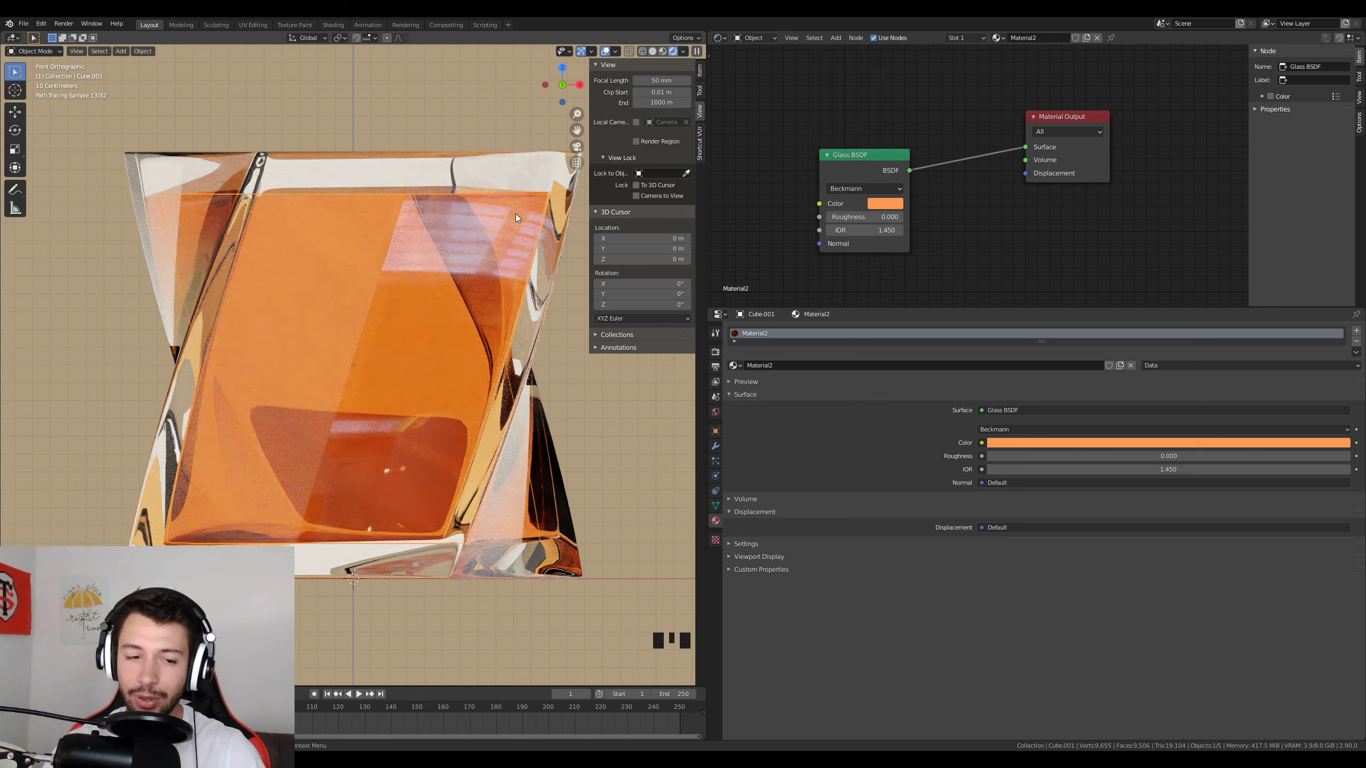
From the camera view, test green on the liquid's Glass BSDF and settle on a light yellow-orange colour.
{"action": "middle_click_drag", "start_coordinate": [418, 276], "coordinate": [463, 302]}
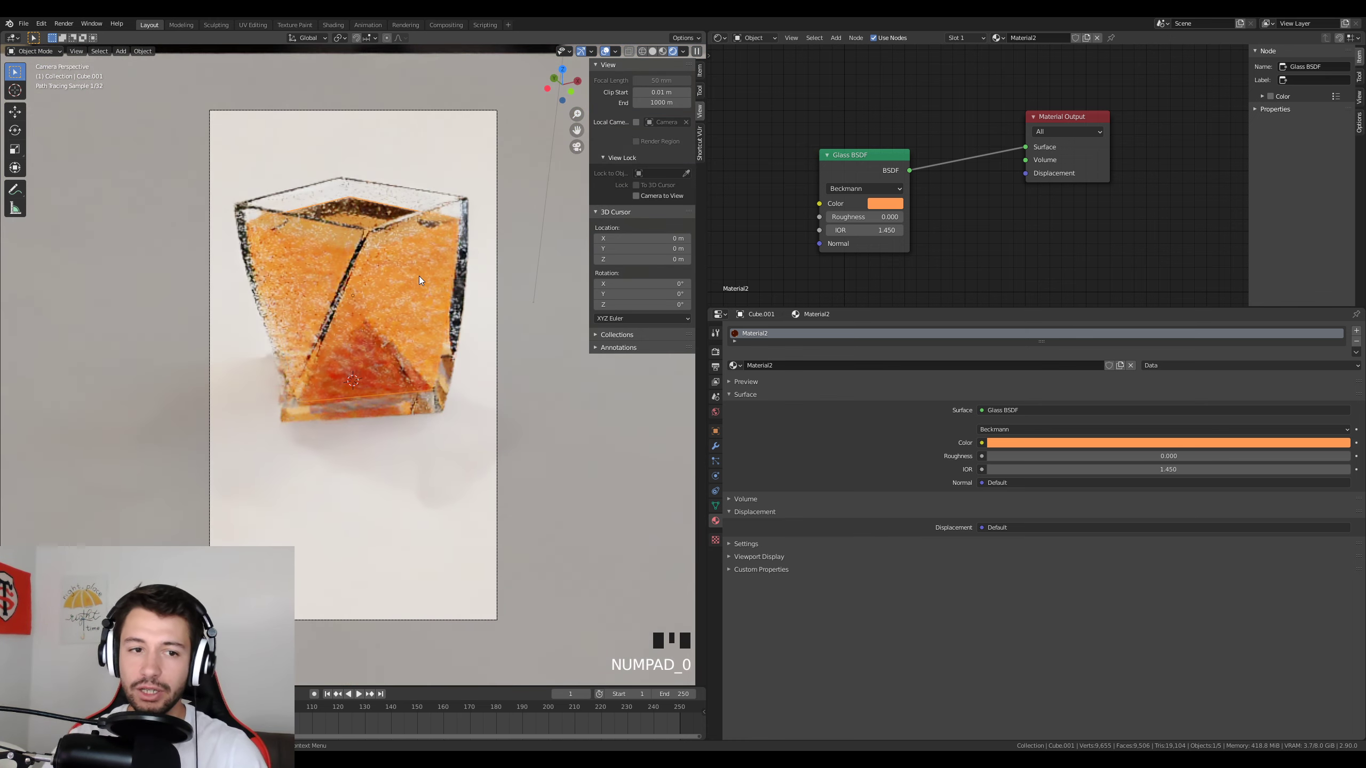
{"action": "left_click", "coordinate": [890, 208]}
{"action": "left_click", "coordinate": [898, 62]}
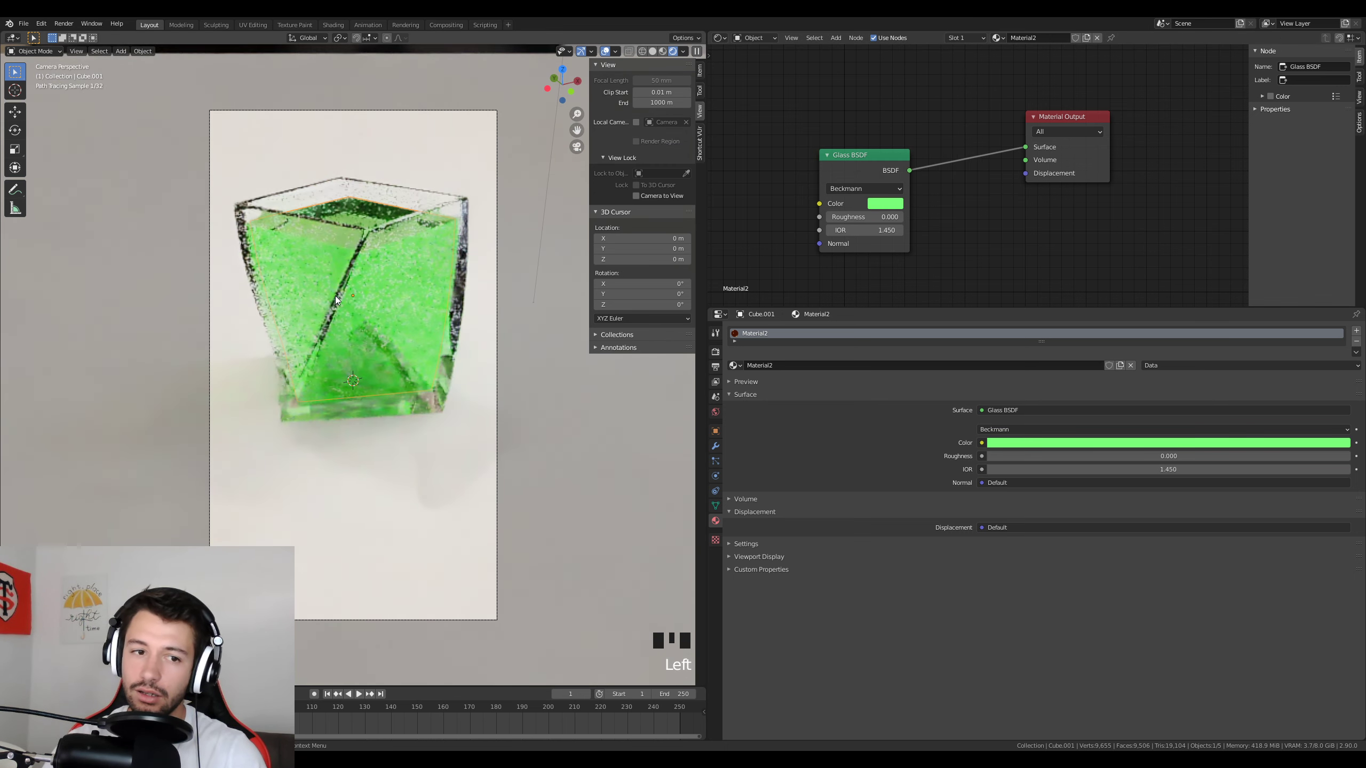
{"action": "left_click", "coordinate": [887, 203]}
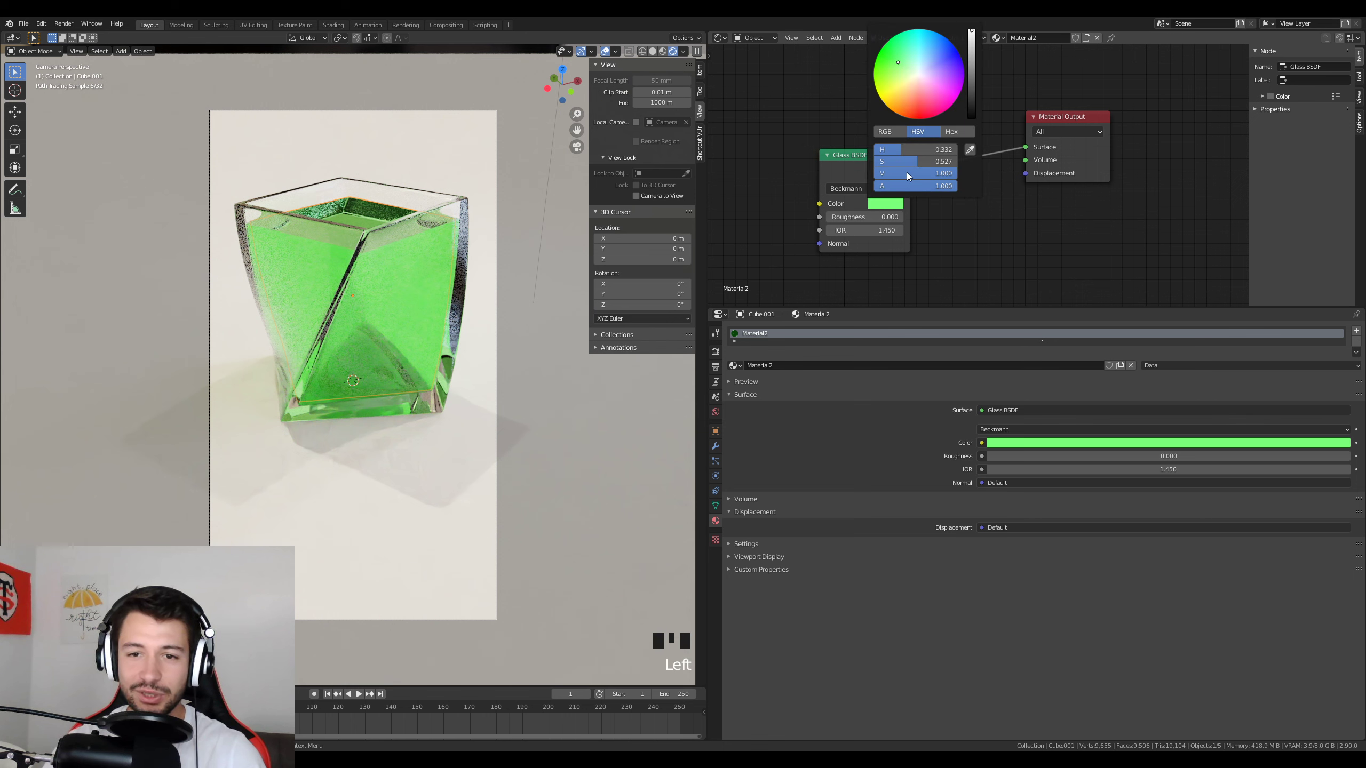
{"action": "left_click", "coordinate": [901, 97]}
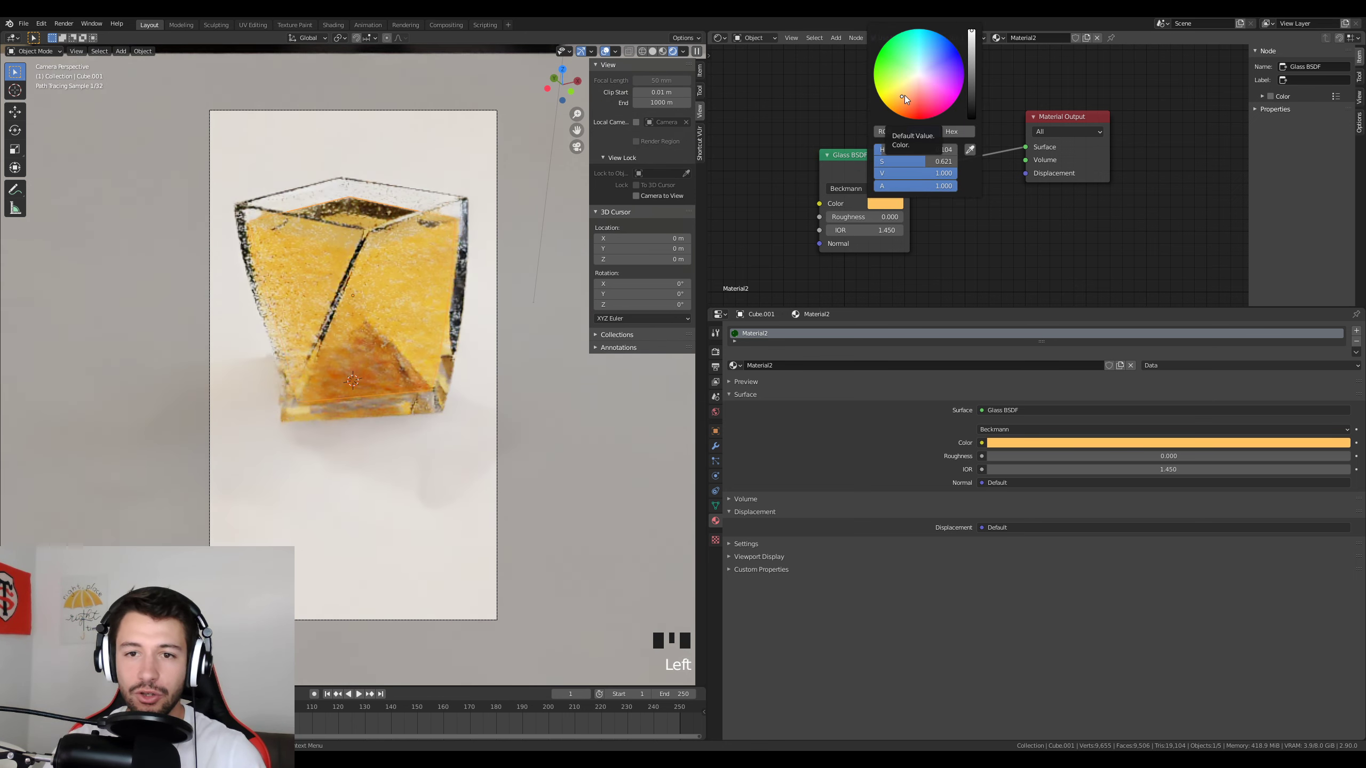
{"action": "left_click", "coordinate": [903, 98]}
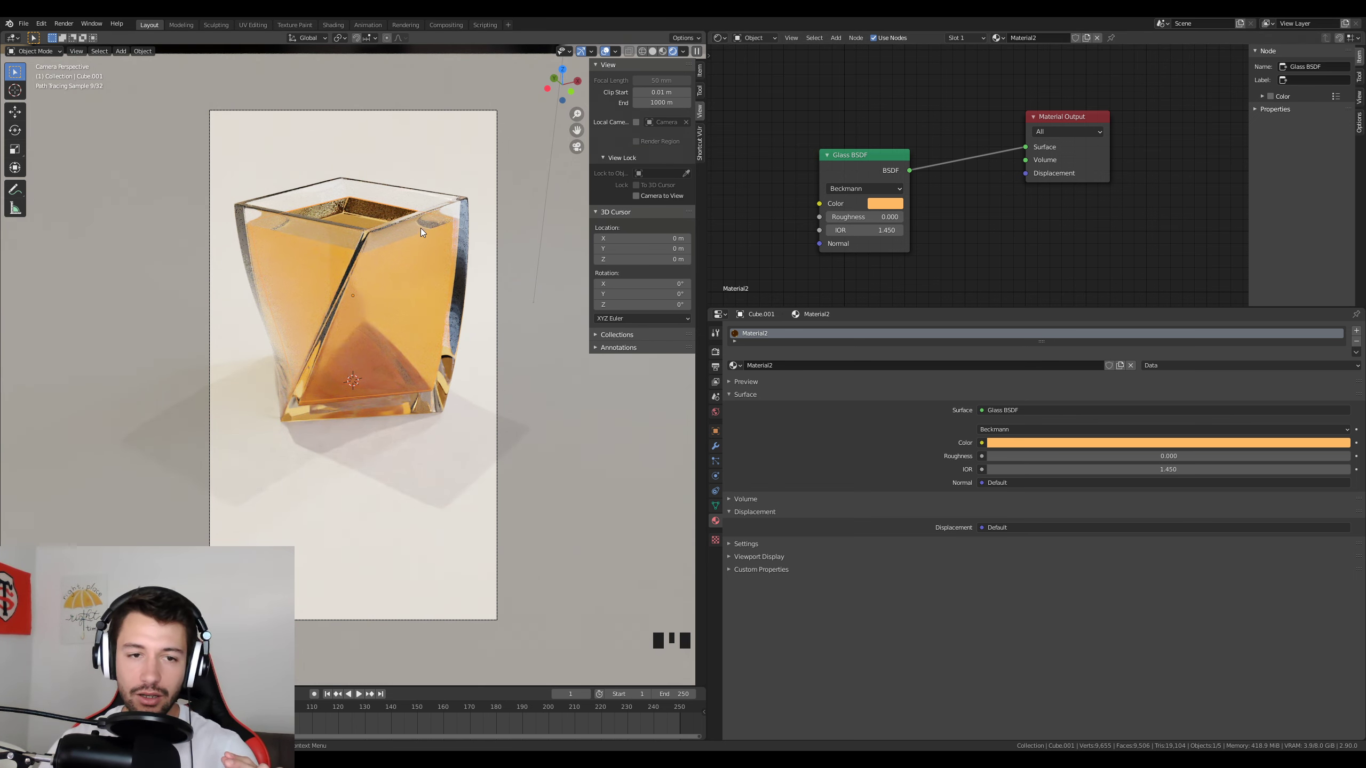
Create a new material for the ground plane with Metallic at 1.000 and Roughness at about 0.145.
{"action": "left_click", "coordinate": [557, 451]}
{"action": "left_click", "coordinate": [797, 368]}
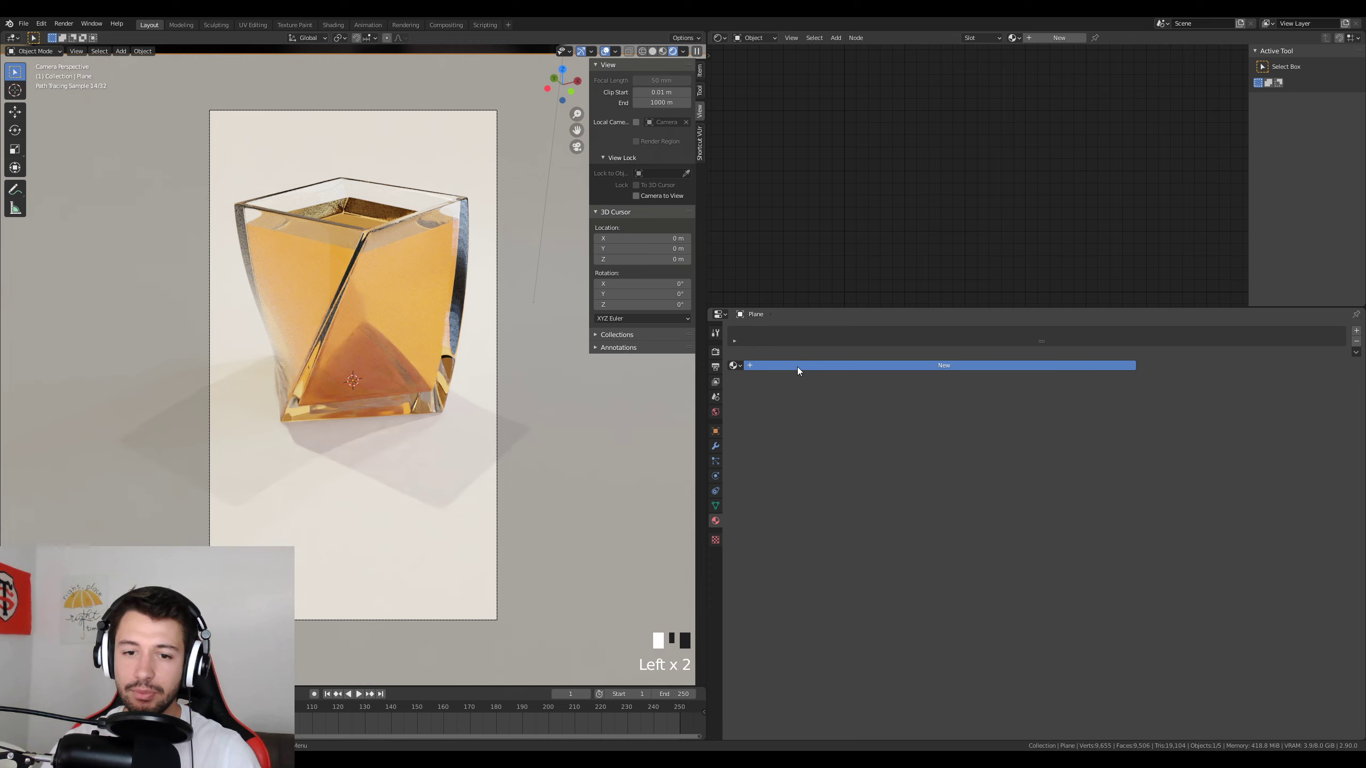
{"action": "middle_click_drag", "start_coordinate": [954, 197], "coordinate": [1015, 130]}
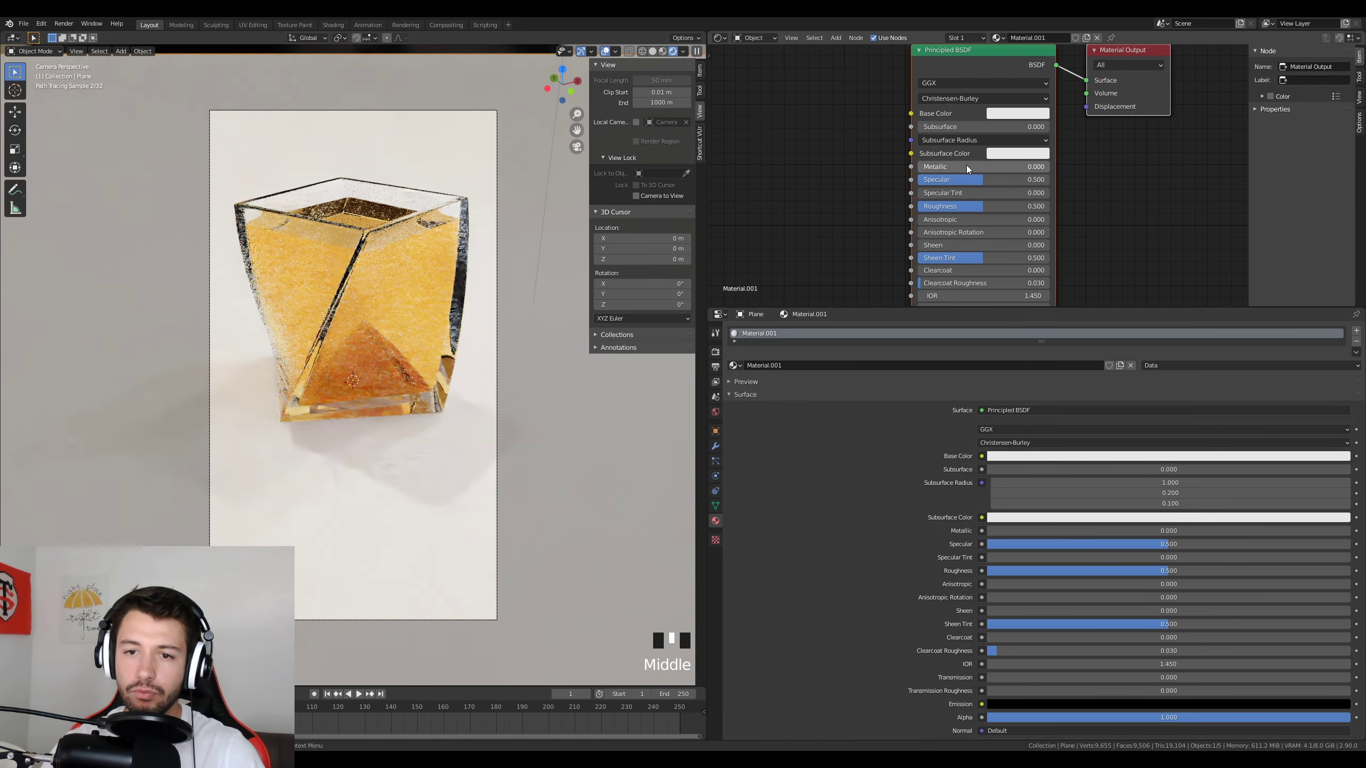
{"action": "left_click_drag", "start_coordinate": [967, 165], "coordinate": [1043, 166]}
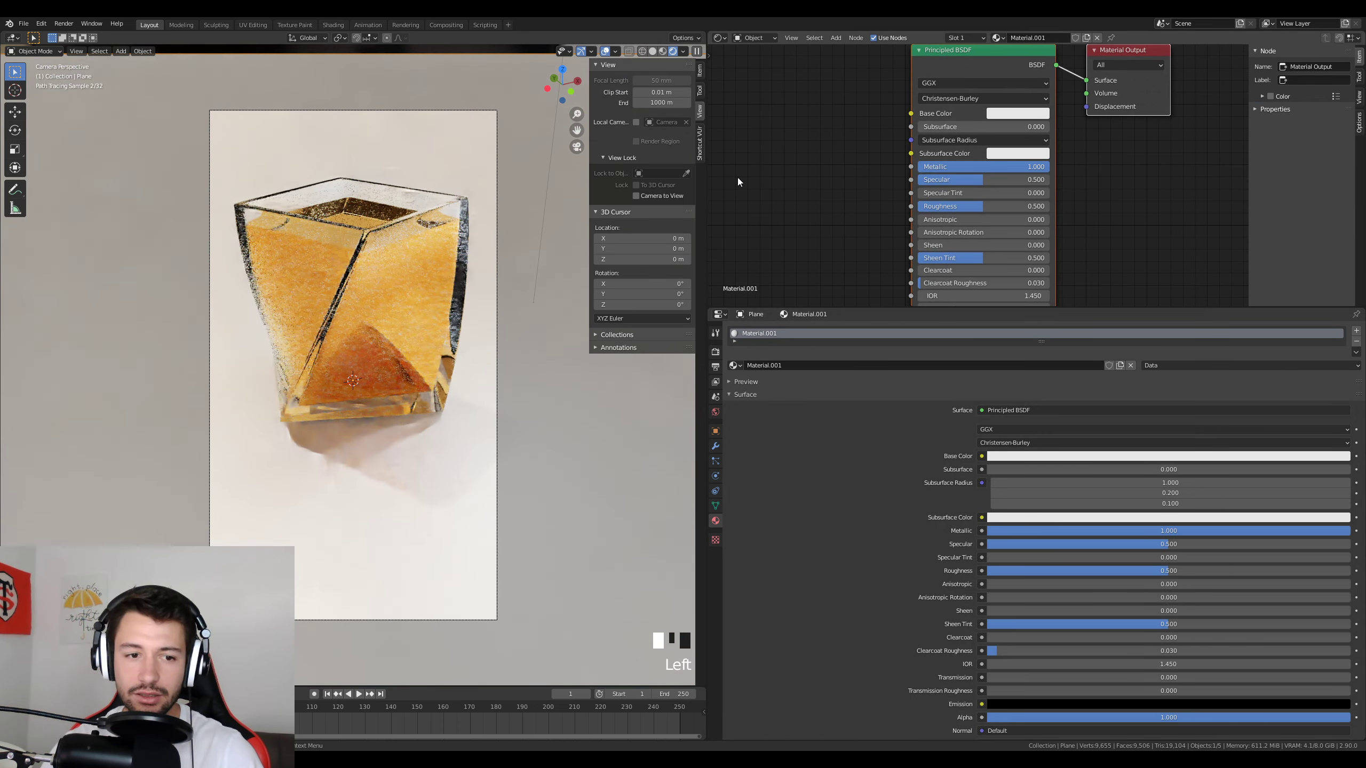
{"action": "left_click_drag", "start_coordinate": [984, 206], "coordinate": [939, 206]}
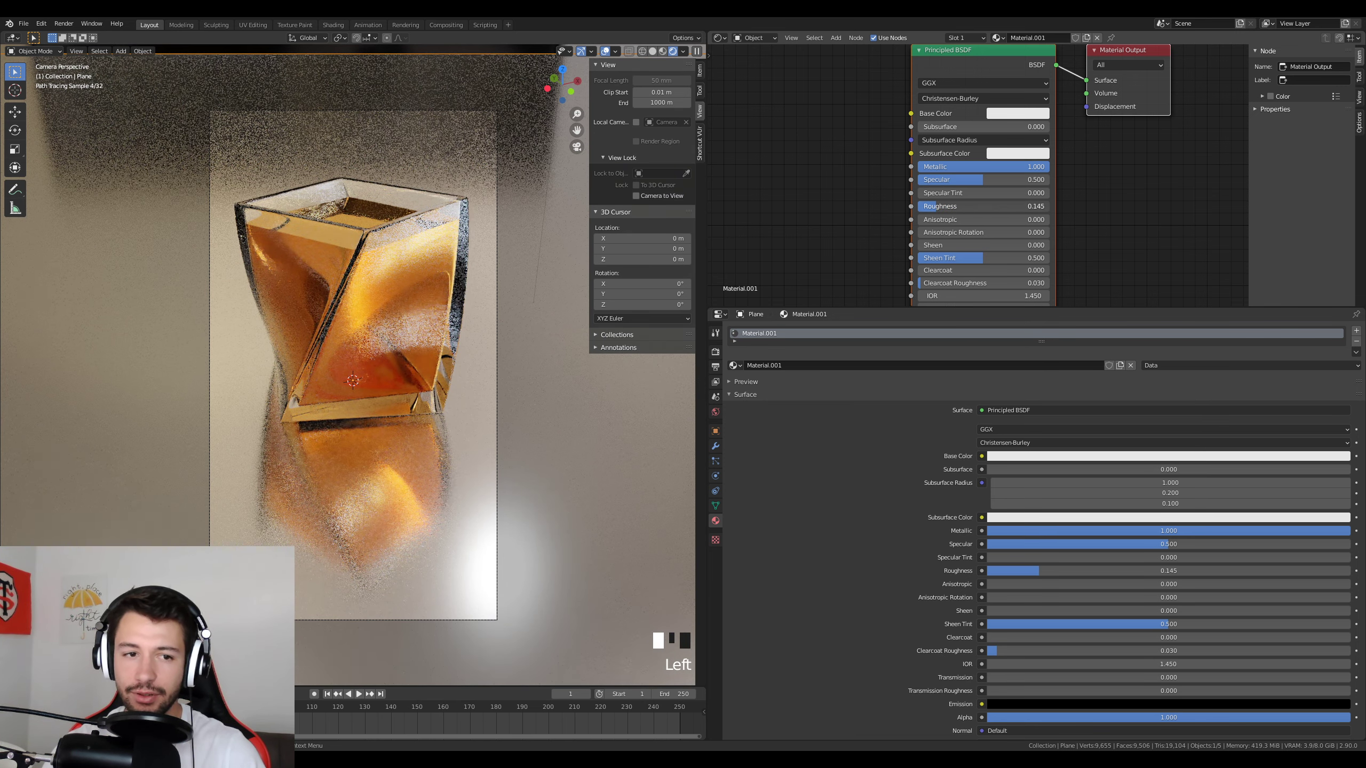
Lower the ground material's Roughness to 0.132 and darken its Base Color to mid grey.
{"action": "left_click_drag", "start_coordinate": [952, 206], "coordinate": [941, 206]}
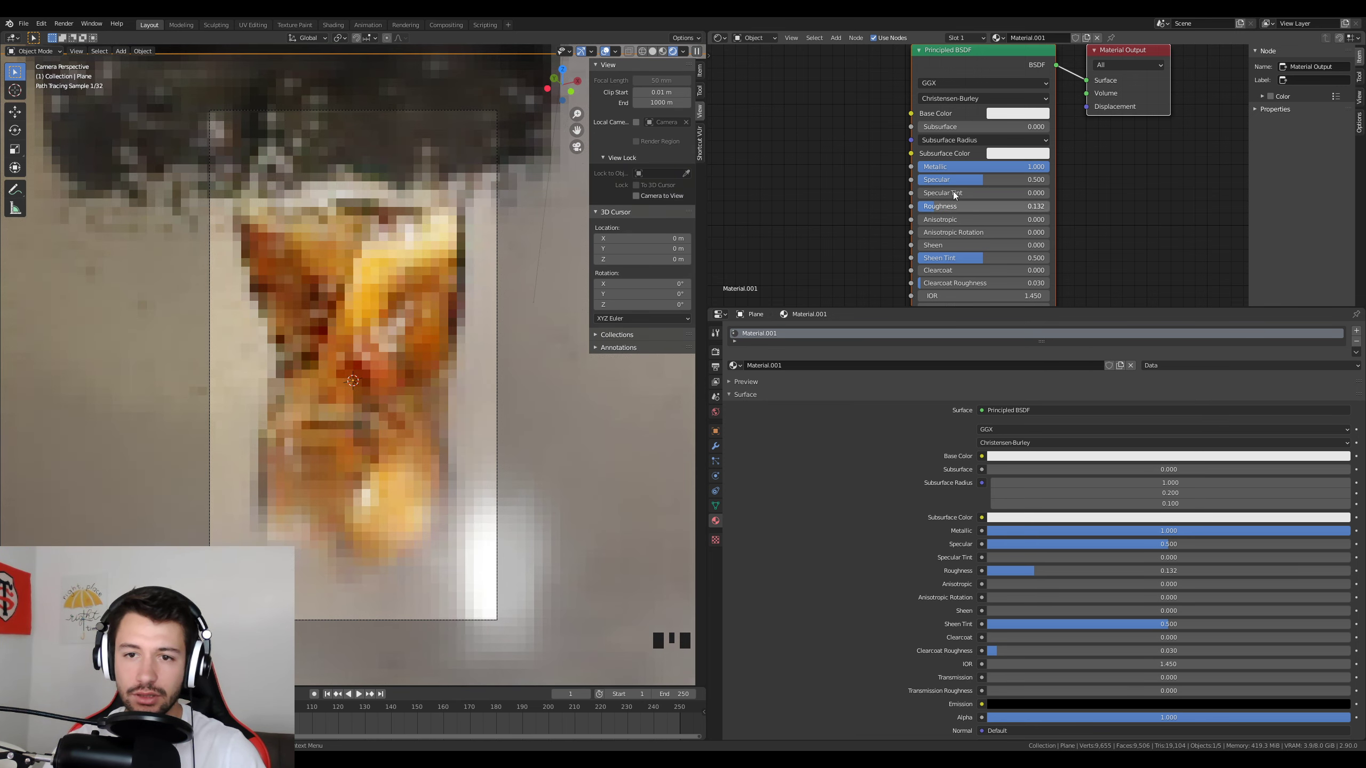
{"action": "left_click", "coordinate": [1023, 112]}
{"action": "left_click_drag", "start_coordinate": [1090, 135], "coordinate": [1090, 171]}
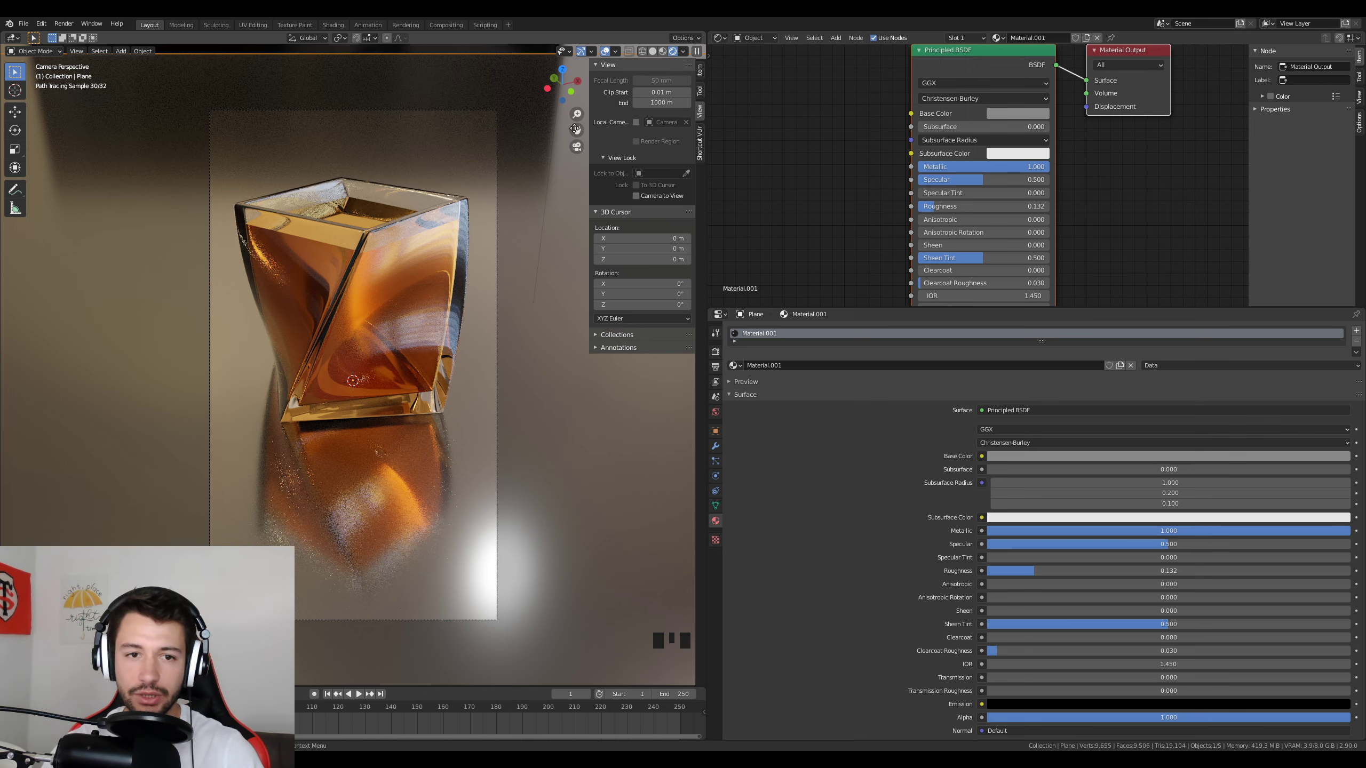
Change the scene's point light to an Area light and rotate it to aim at the glass.
{"action": "left_click", "coordinate": [554, 143]}
{"action": "scroll", "coordinate": [553, 146], "scroll_direction": "down", "scroll_amount": 4}
{"action": "scroll", "coordinate": [462, 148], "scroll_direction": "up", "scroll_amount": 2}
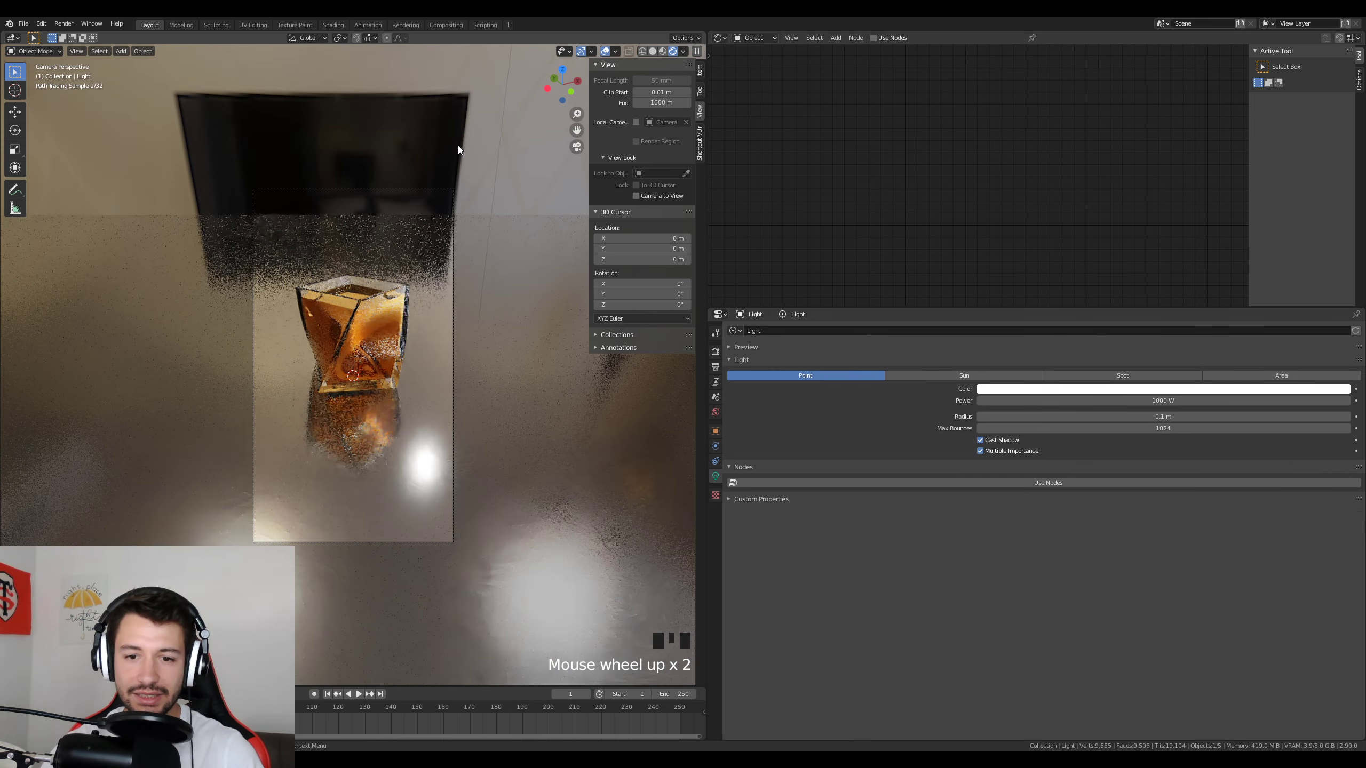
{"action": "left_click", "coordinate": [1260, 376]}
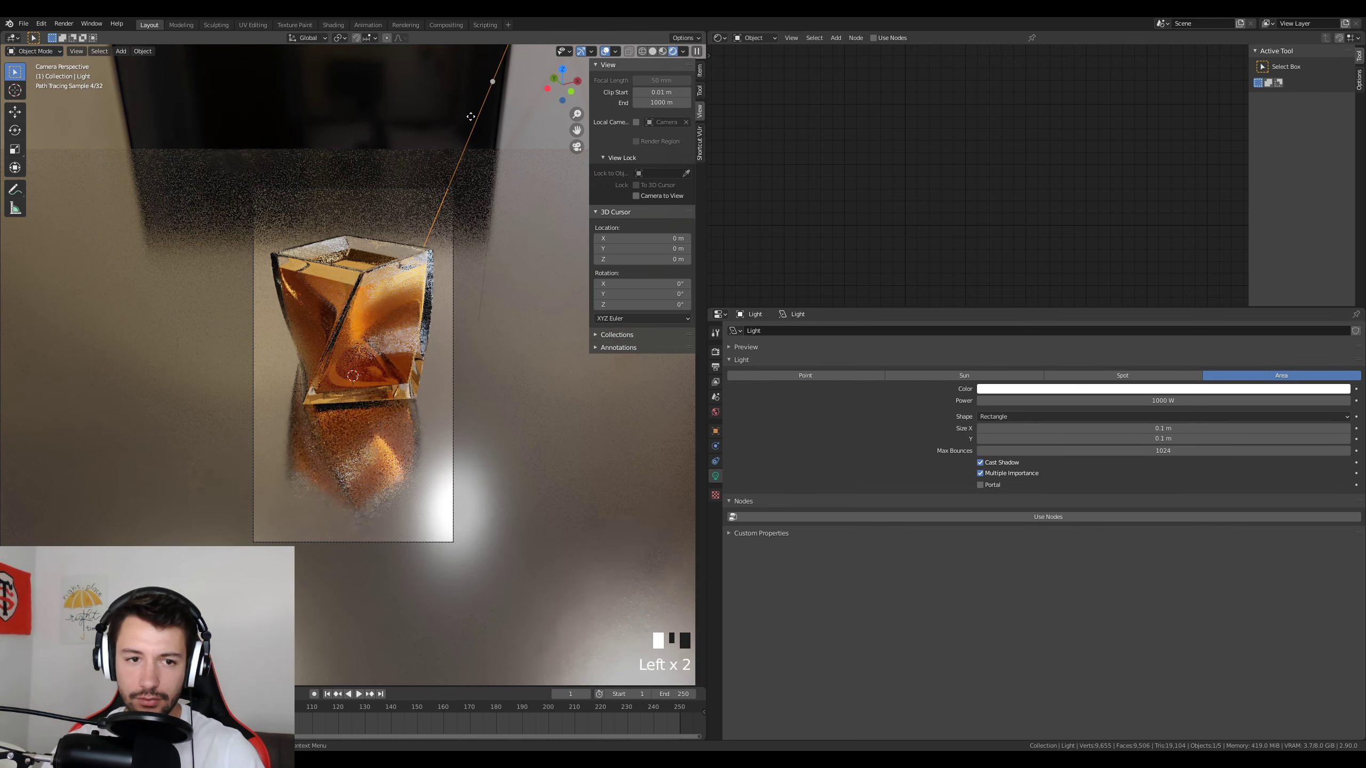
{"action": "left_click_drag", "start_coordinate": [471, 117], "coordinate": [363, 276]}
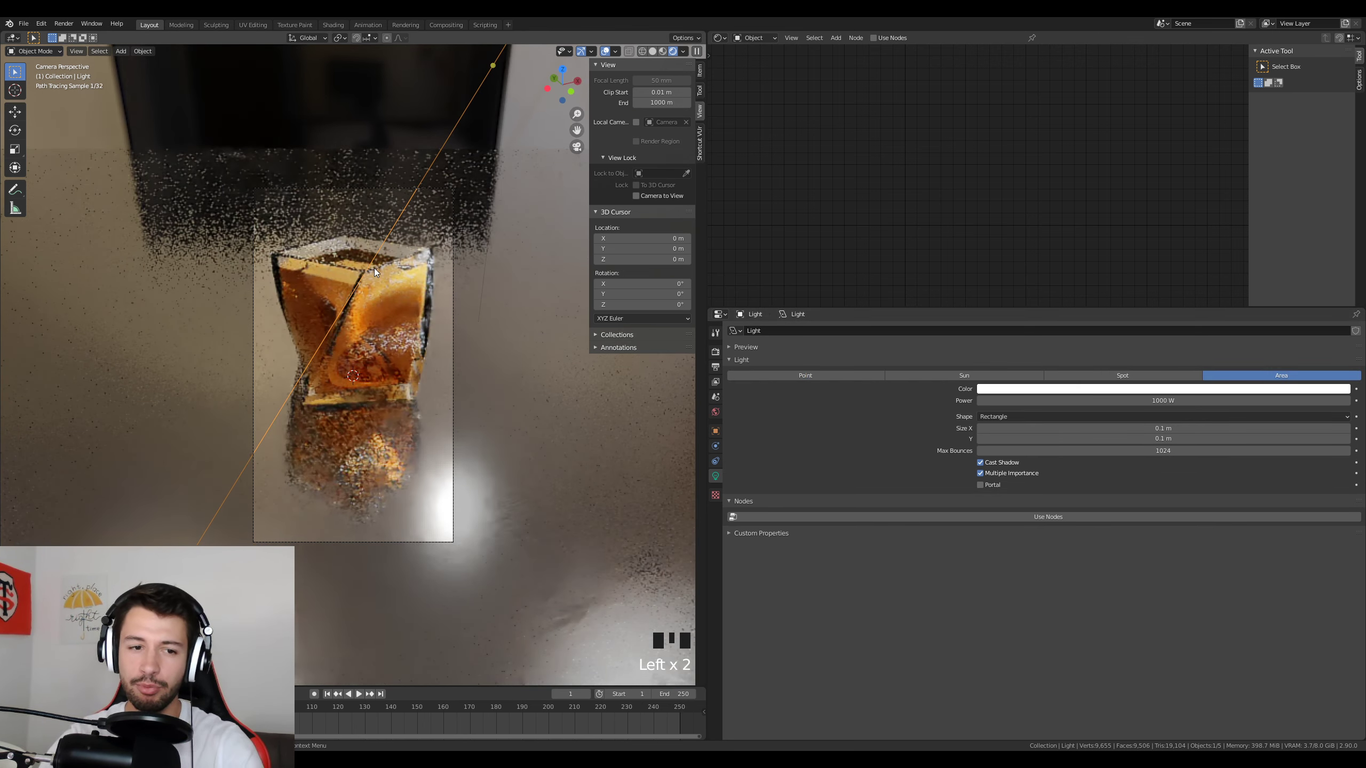
{"action": "scroll", "coordinate": [369, 269], "scroll_direction": "up", "scroll_amount": 2}
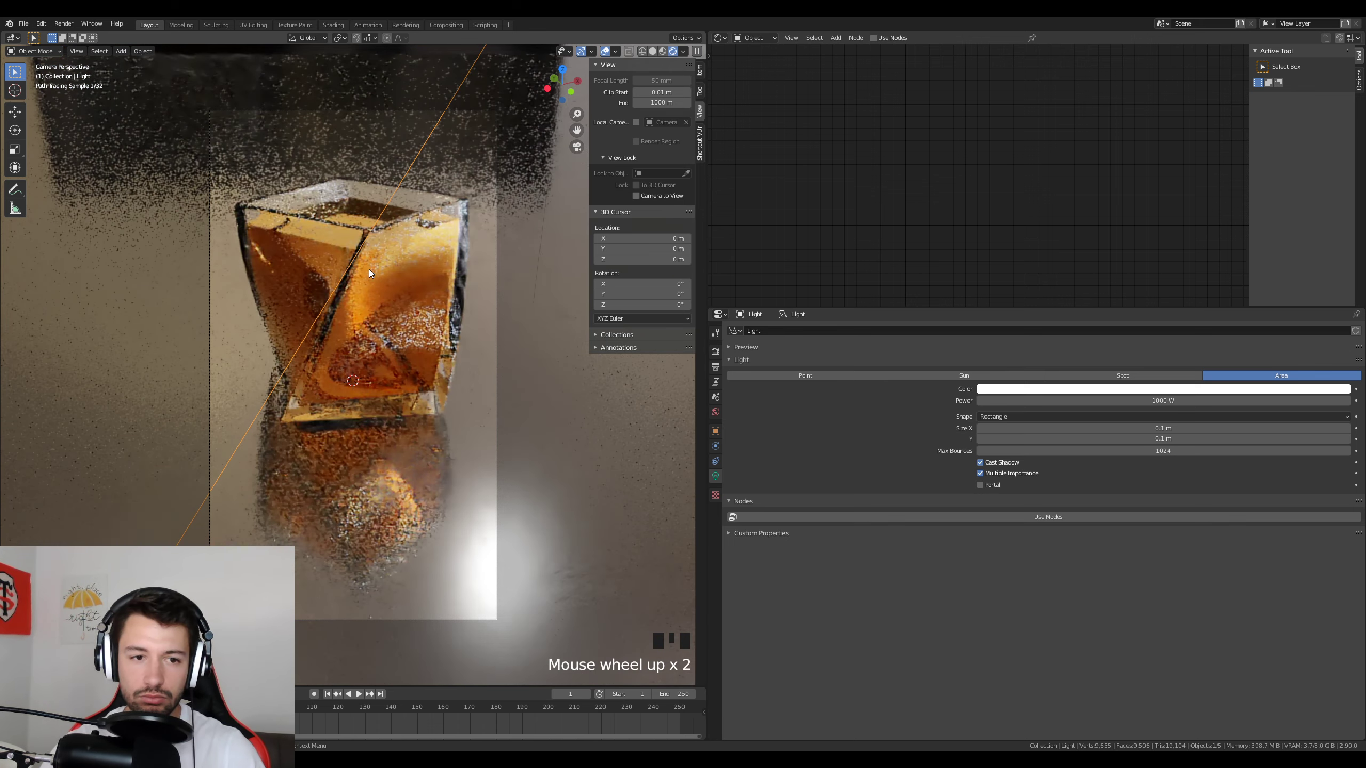
{"action": "scroll", "coordinate": [370, 269], "scroll_direction": "up", "scroll_amount": 1}
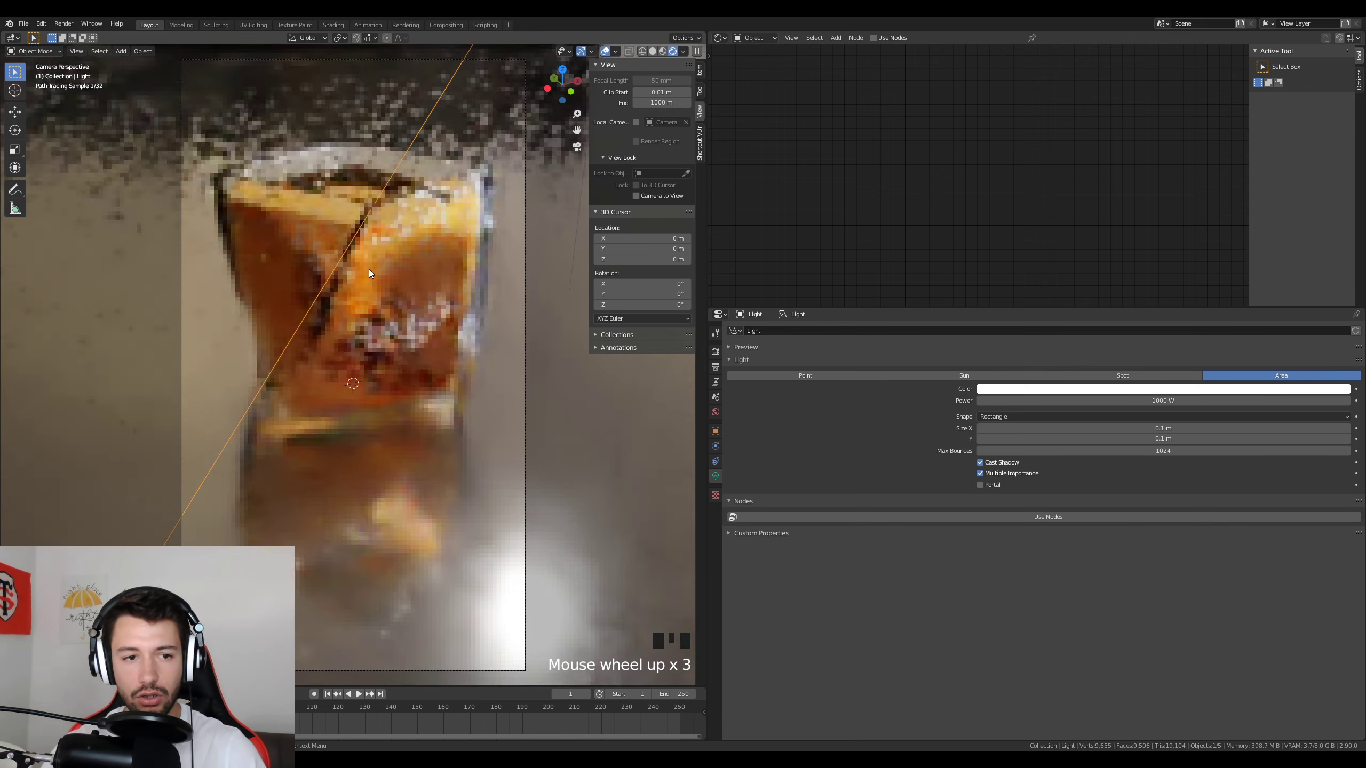
Switch the viewport to Solid shading, set the render samples to 250, and enable Adaptive Sampling.
{"action": "key", "text": "z"}
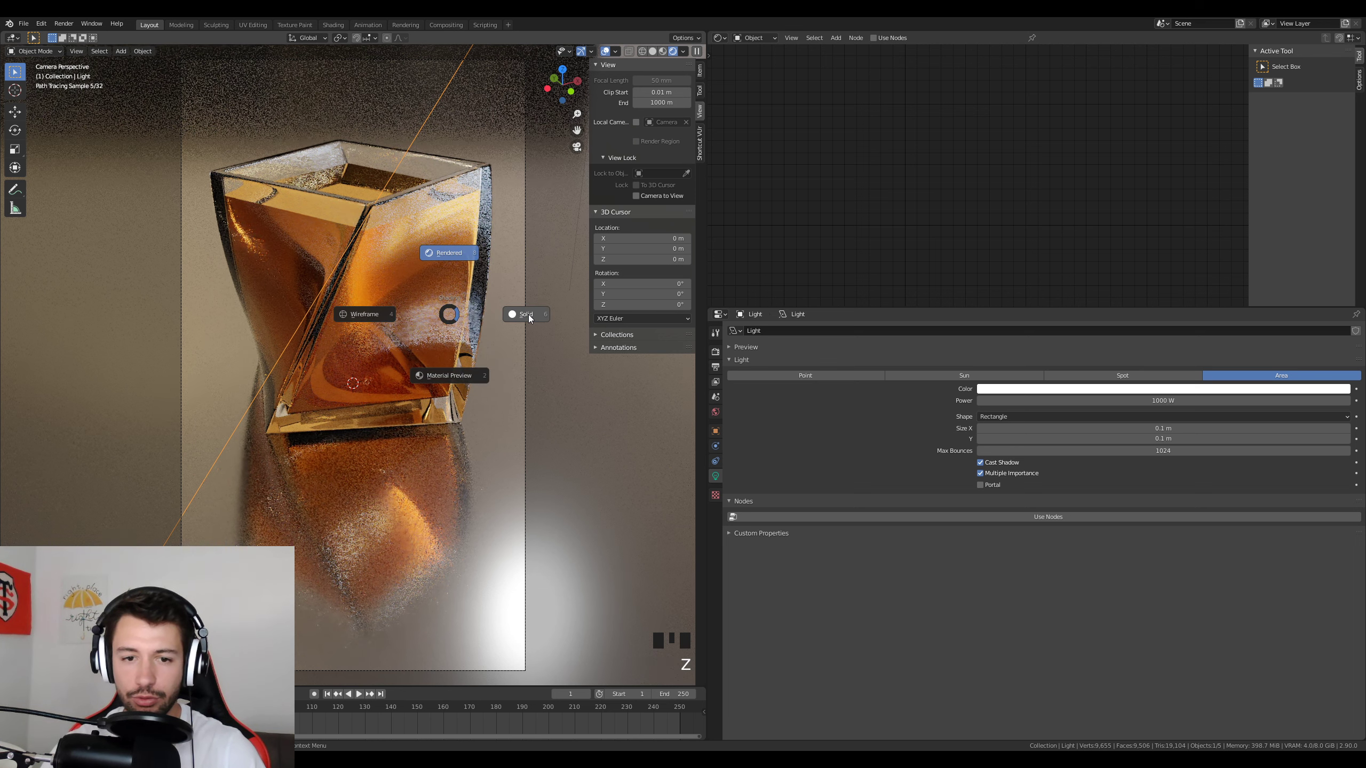
{"action": "left_click", "coordinate": [528, 315]}
{"action": "left_click", "coordinate": [715, 353]}
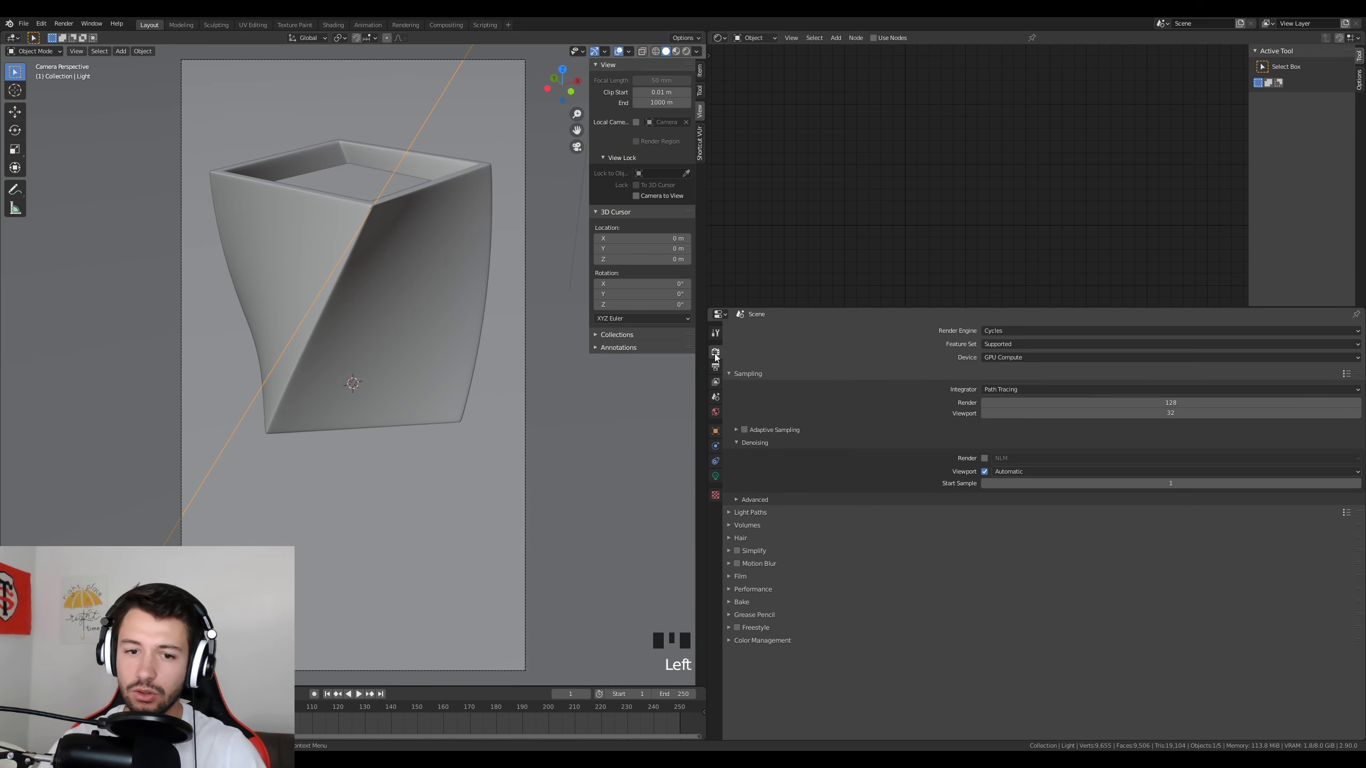
{"action": "double_click", "coordinate": [1019, 403]}
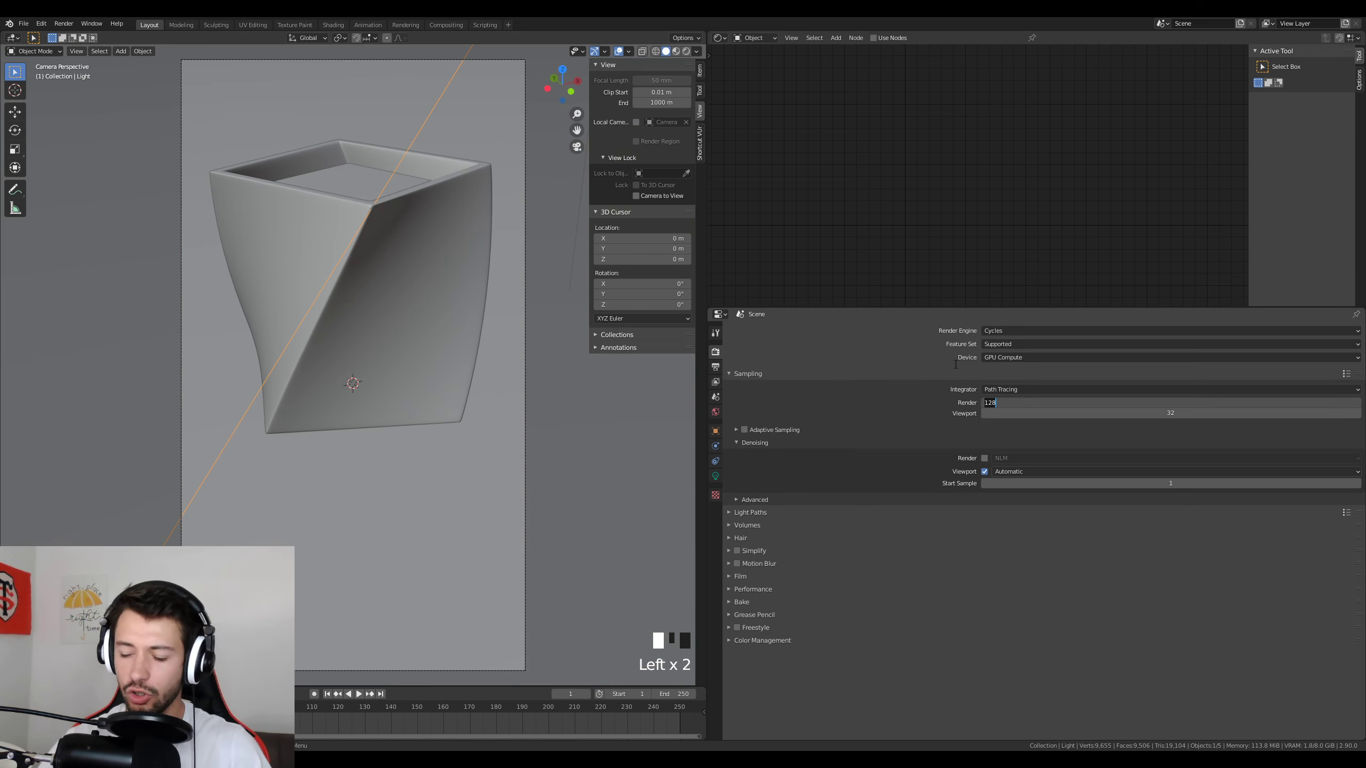
{"action": "left_click", "coordinate": [744, 430]}
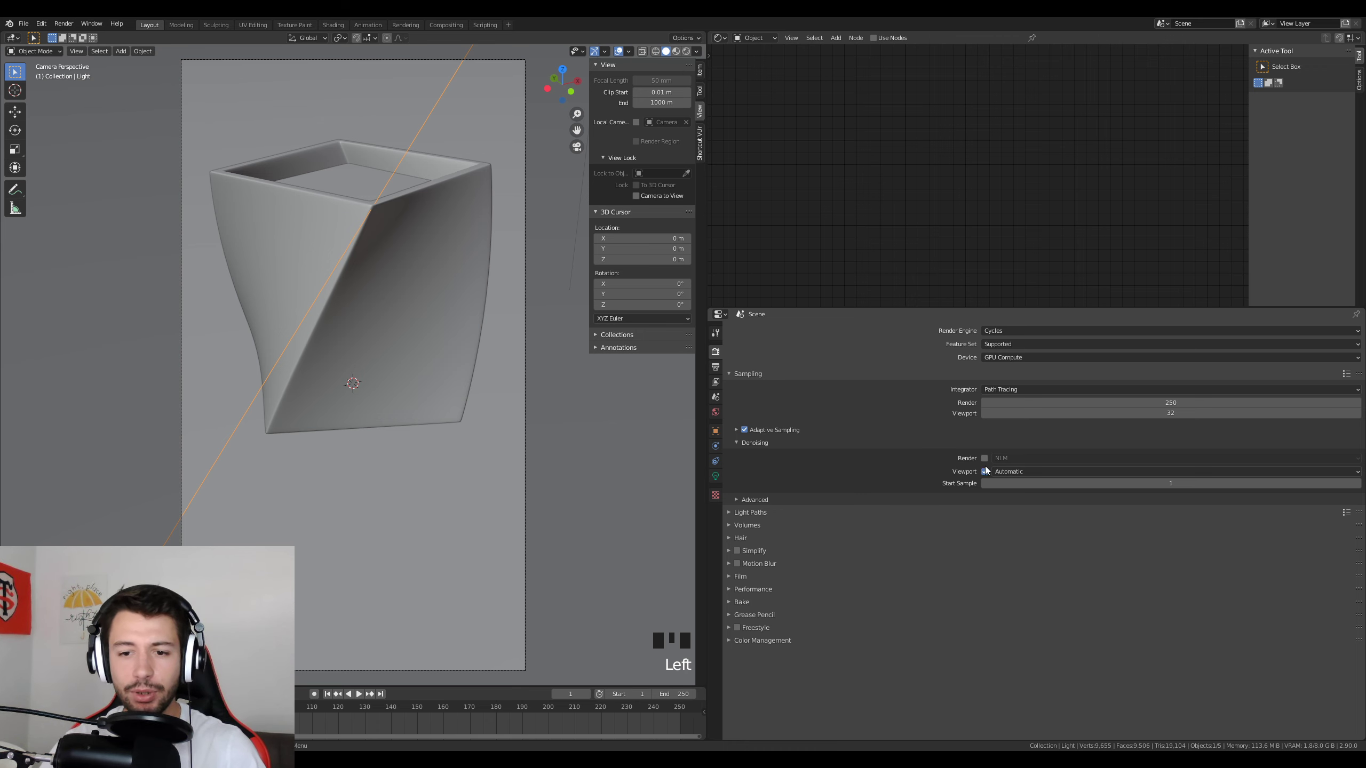
Start a test render of the camera view, examine the glass and liquid, and stop the render partway.
{"action": "left_click", "coordinate": [715, 368]}
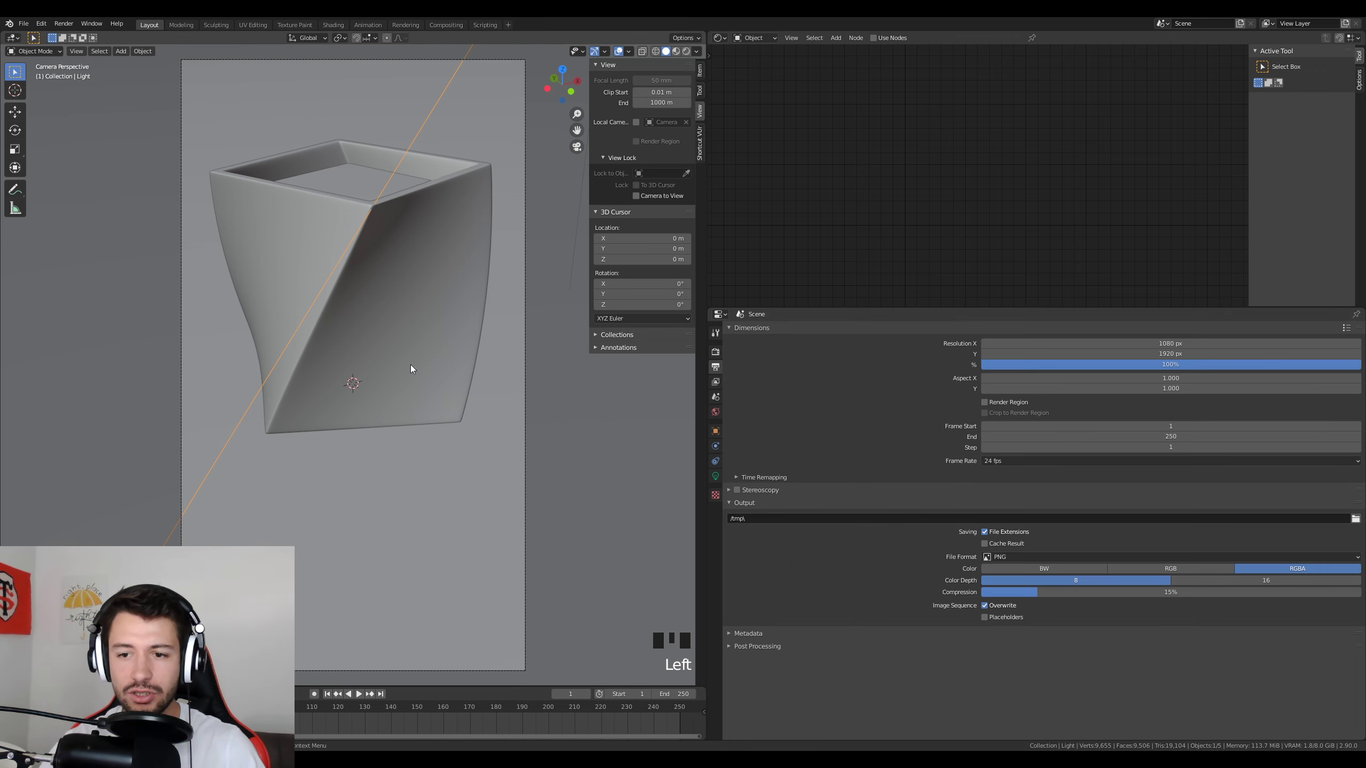
{"action": "key", "text": "F12"}
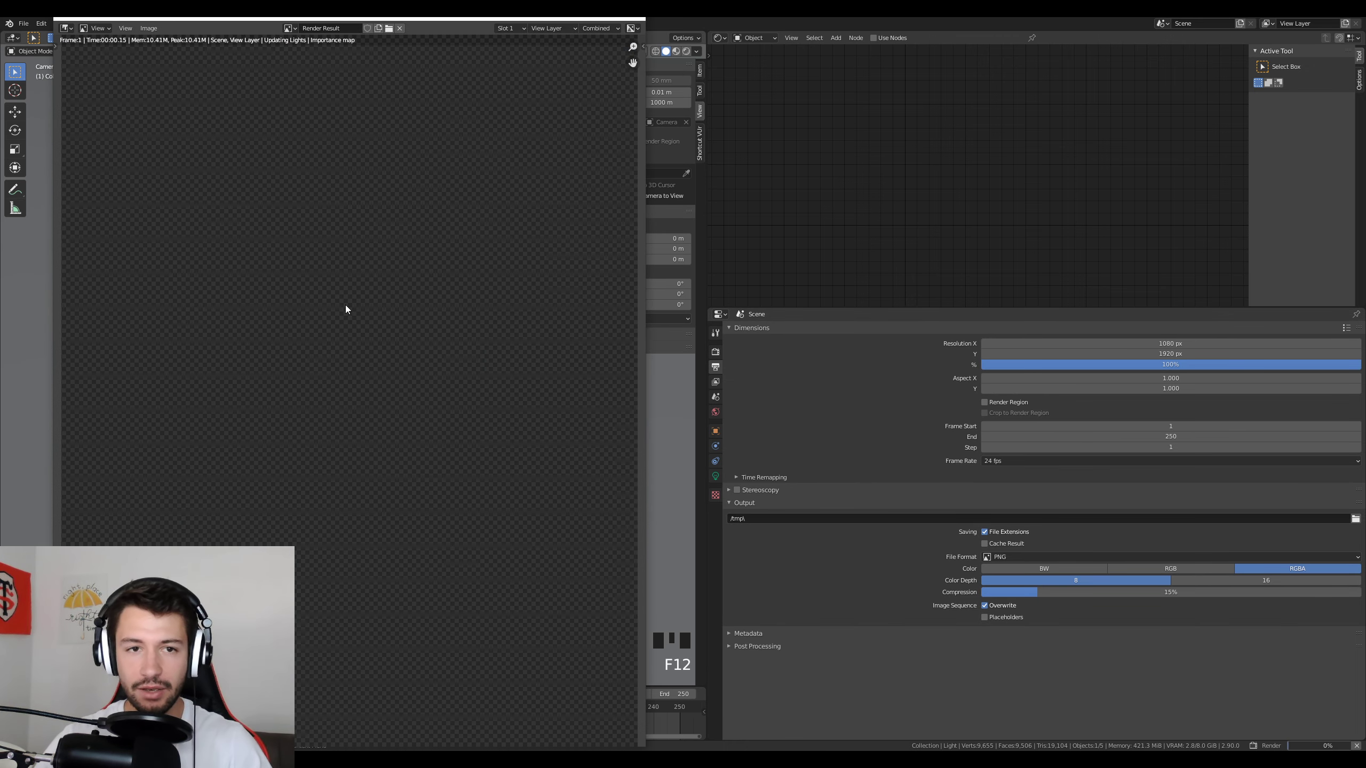
{"action": "left_click_drag", "start_coordinate": [519, 19], "coordinate": [606, 32]}
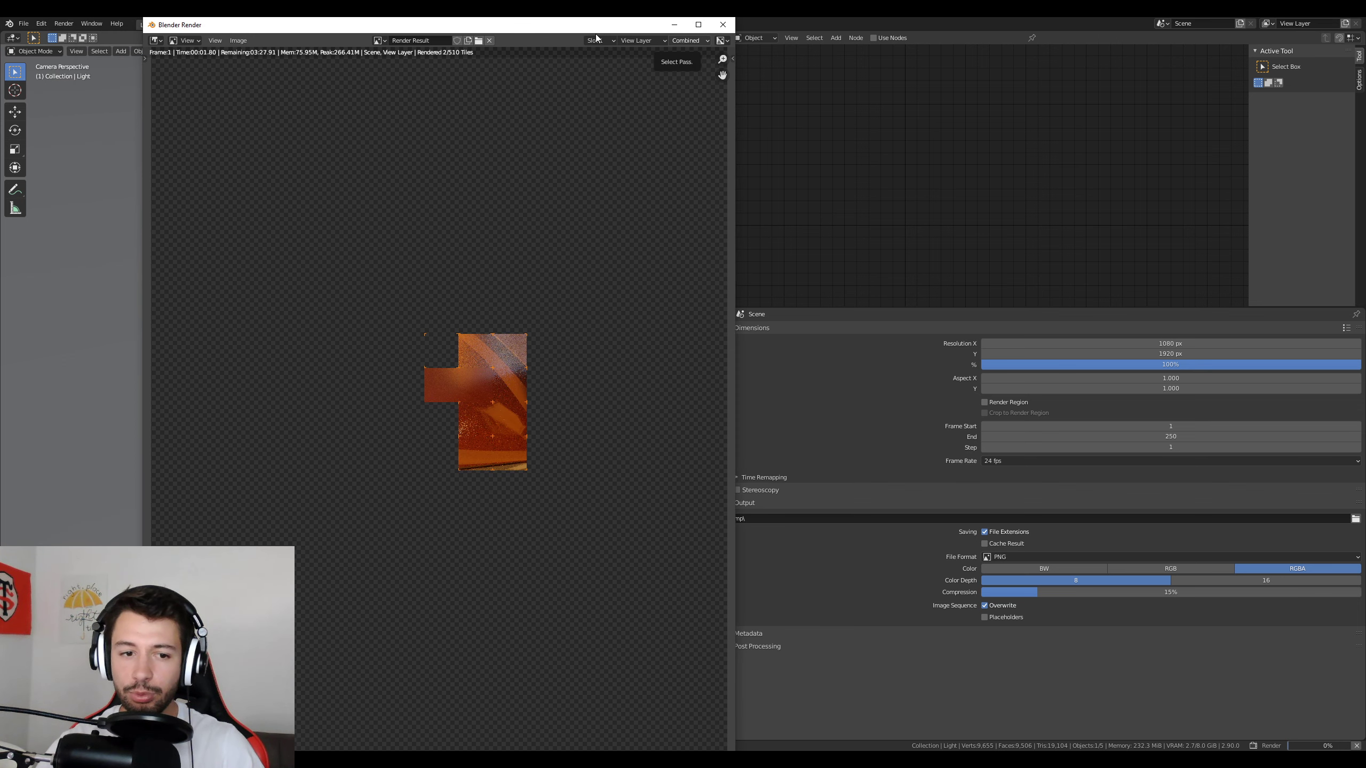
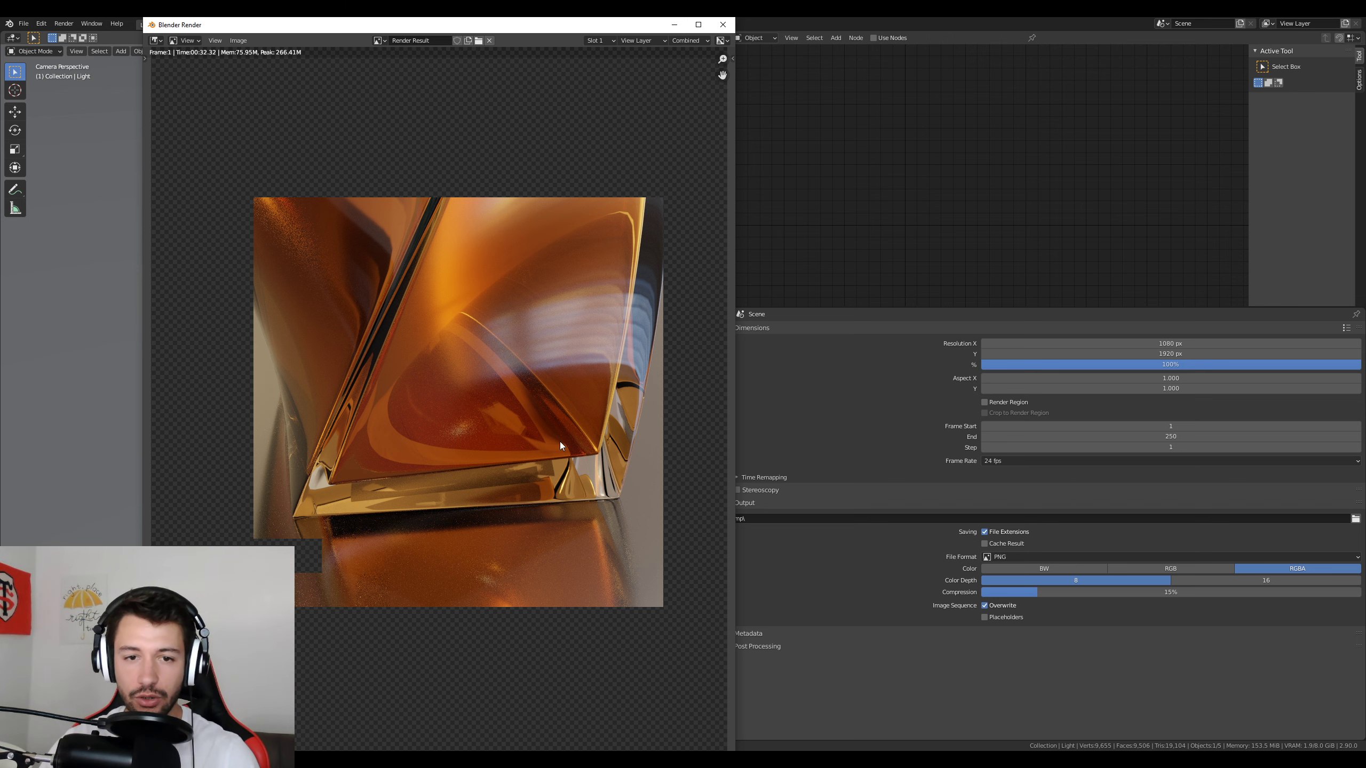
{"action": "key", "text": "Escape"}
Turn the shader editor area into an Image Editor and frame the glass in the finalRenderCC.jpg reference.
{"action": "left_click", "coordinate": [719, 38]}
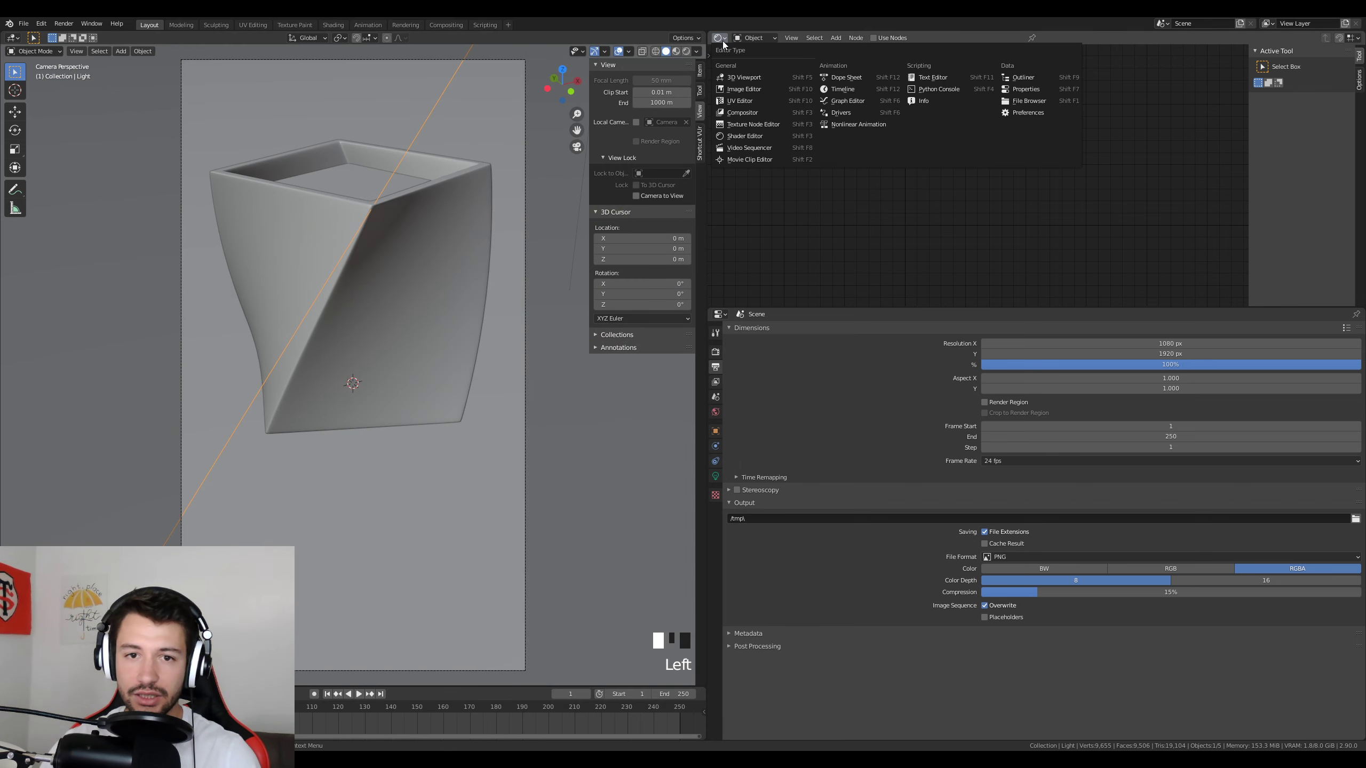
{"action": "left_click", "coordinate": [779, 90]}
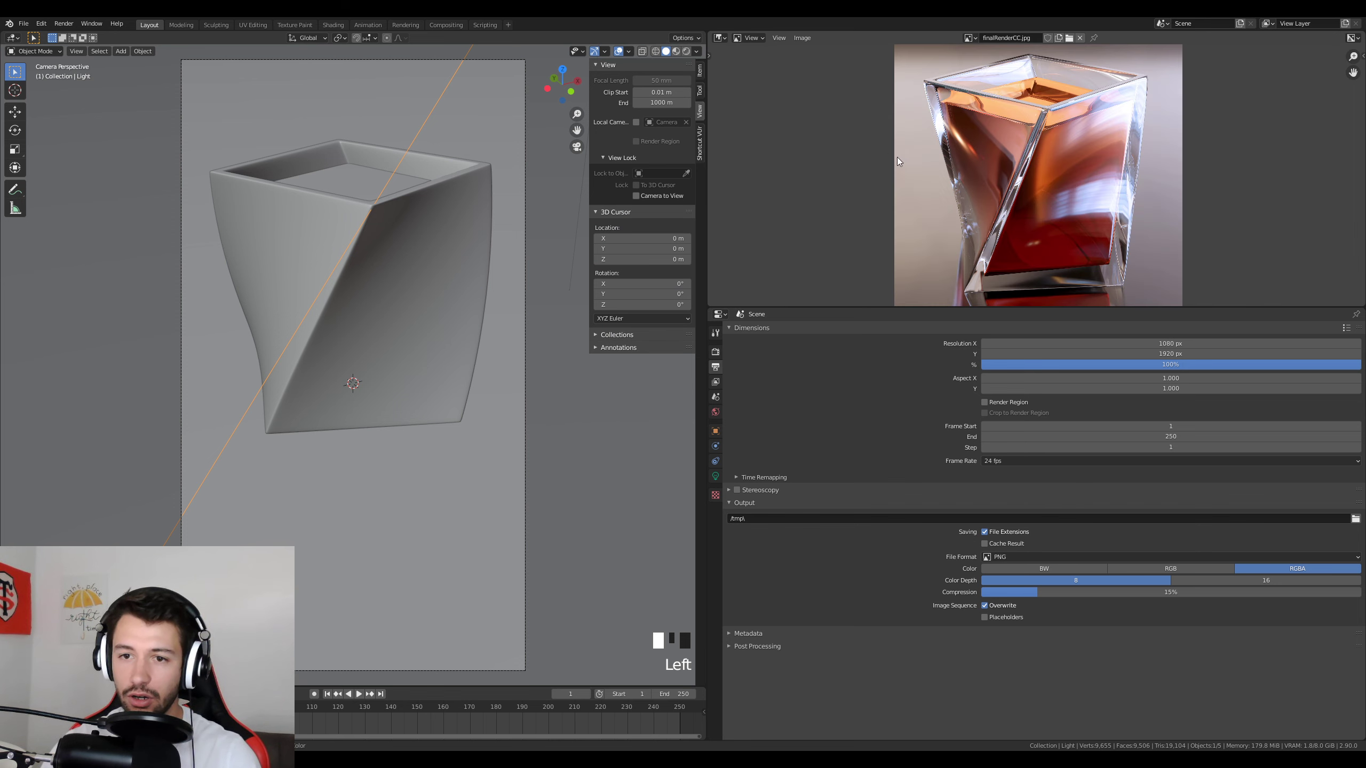
{"action": "scroll", "coordinate": [1027, 237], "scroll_direction": "up", "scroll_amount": 2}
{"action": "scroll", "coordinate": [1038, 212], "scroll_direction": "down", "scroll_amount": 1}
{"action": "middle_click_drag", "start_coordinate": [1046, 200], "coordinate": [1024, 192]}
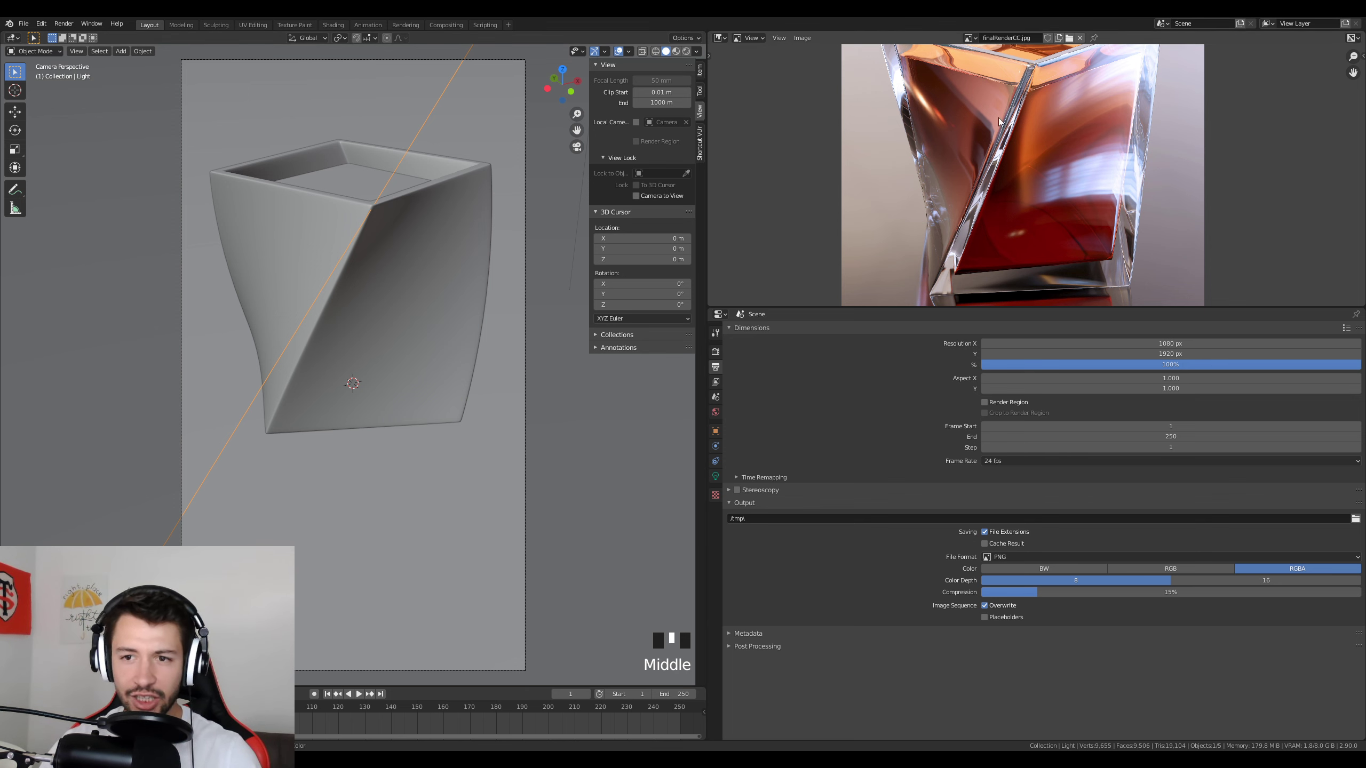
Return the viewport to Rendered shading and raise the Color Management exposure to about 1.4.
{"action": "left_click", "coordinate": [688, 51]}
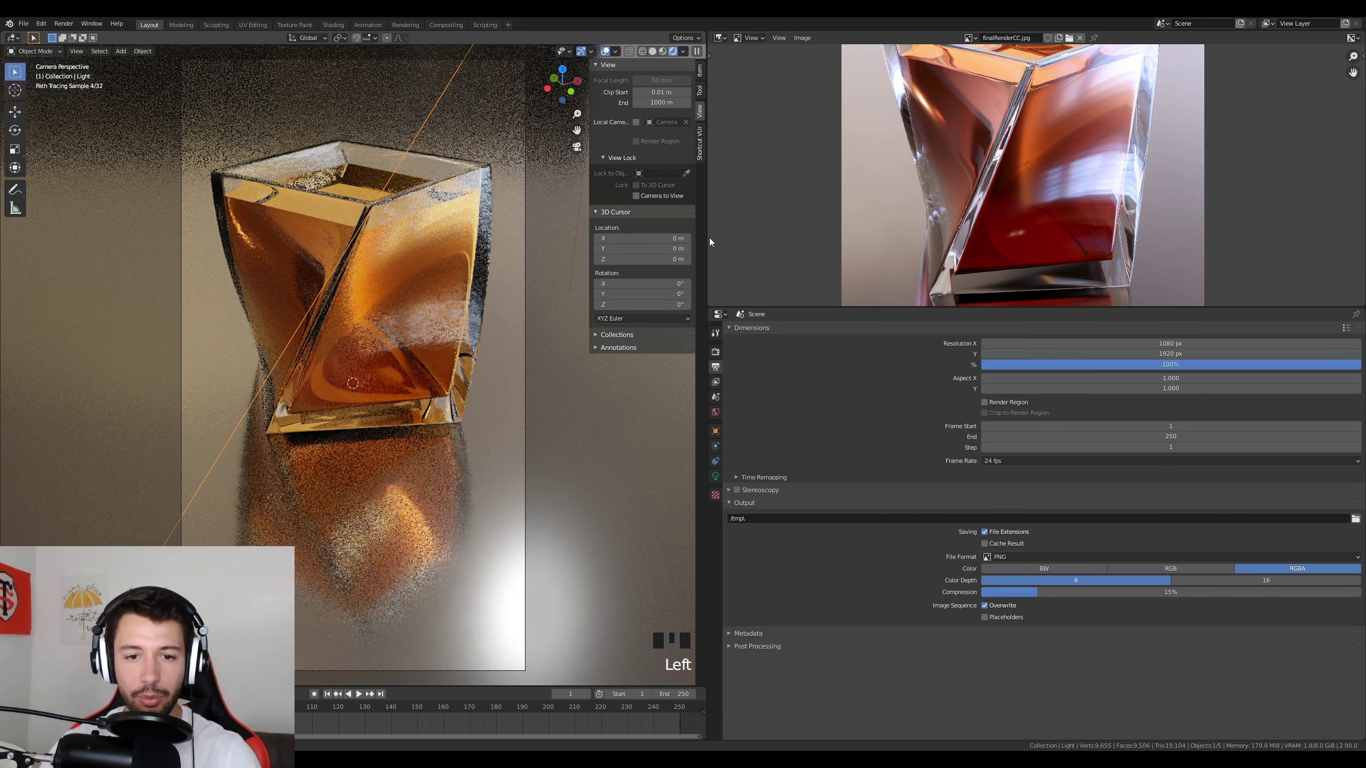
{"action": "left_click", "coordinate": [715, 352]}
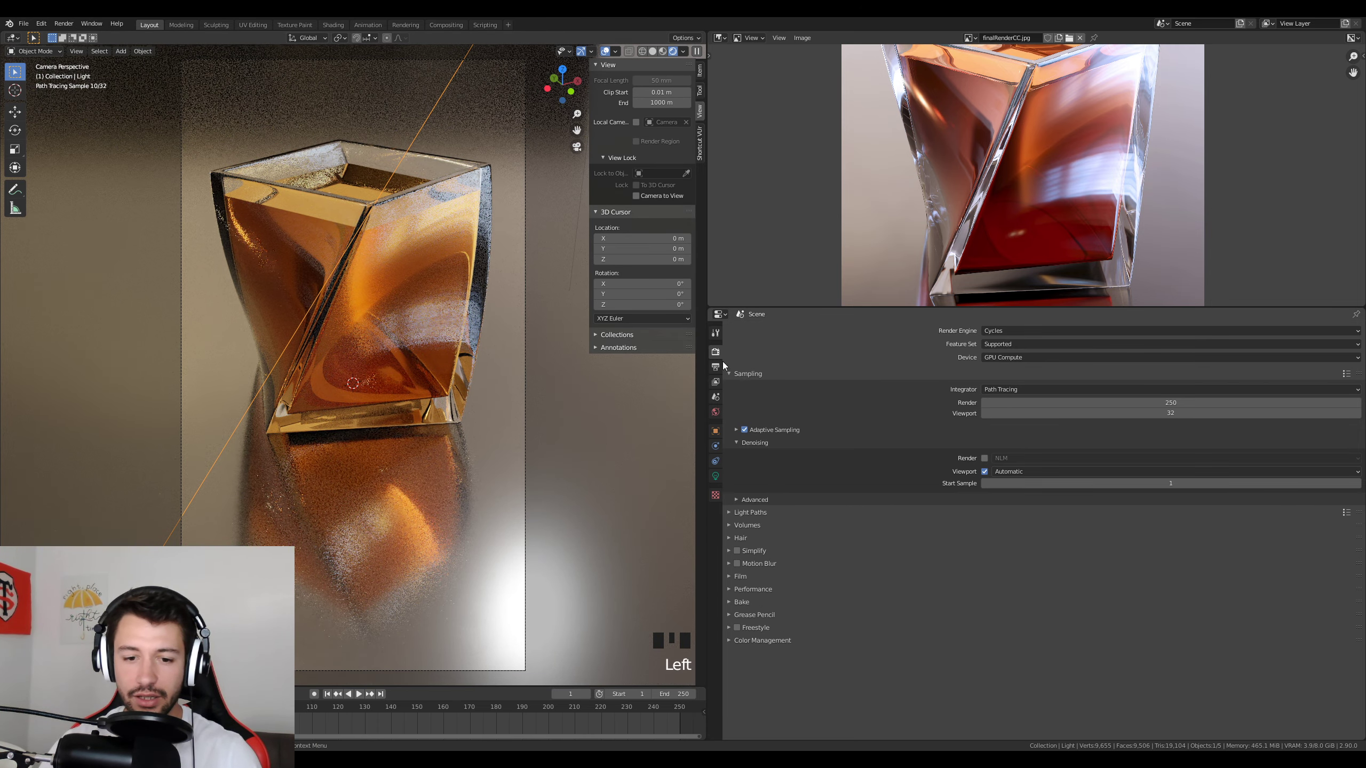
{"action": "left_click", "coordinate": [726, 643]}
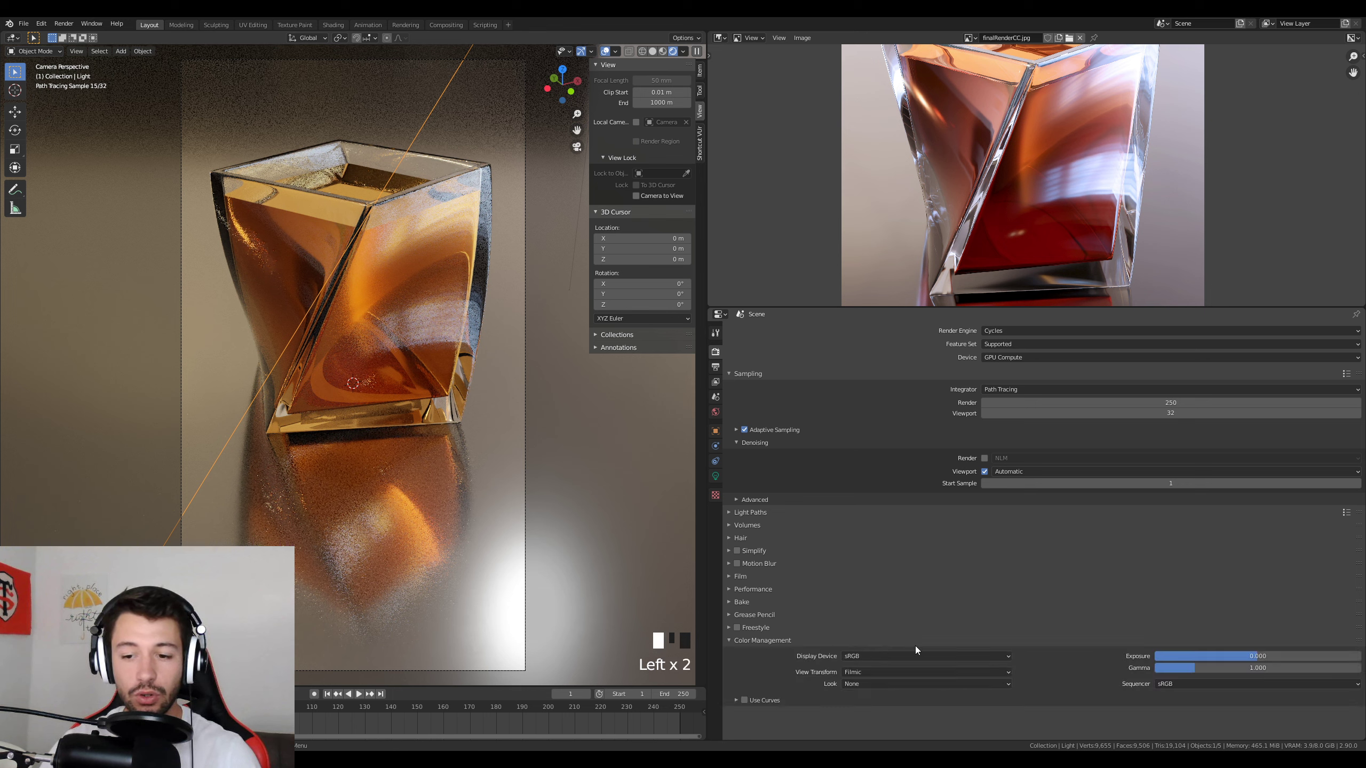
{"action": "left_click", "coordinate": [1257, 655]}
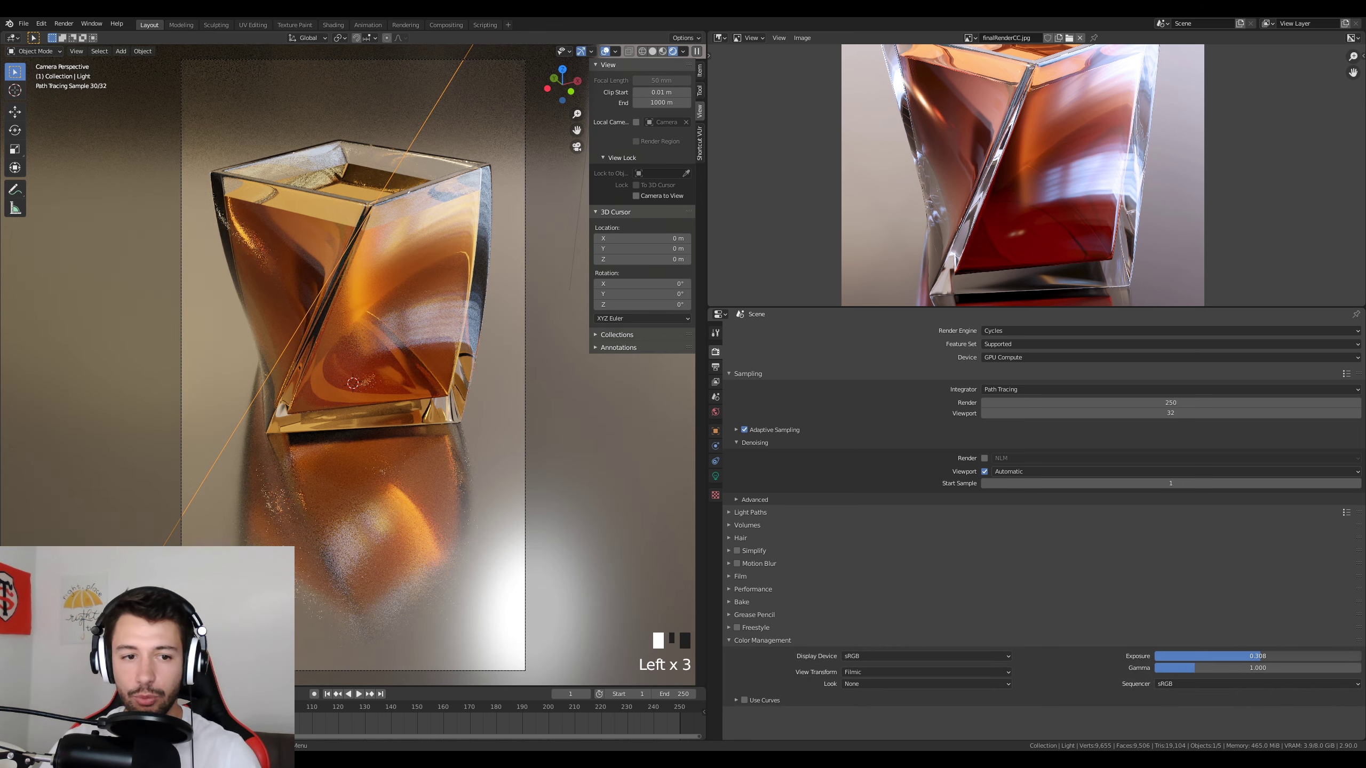
{"action": "mouse_move", "coordinate": [1257, 655]}
{"action": "left_mouse_down"}
{"action": "mouse_move", "coordinate": [1325, 655]}
{"action": "mouse_move", "coordinate": [1271, 655]}
{"action": "left_mouse_up"}
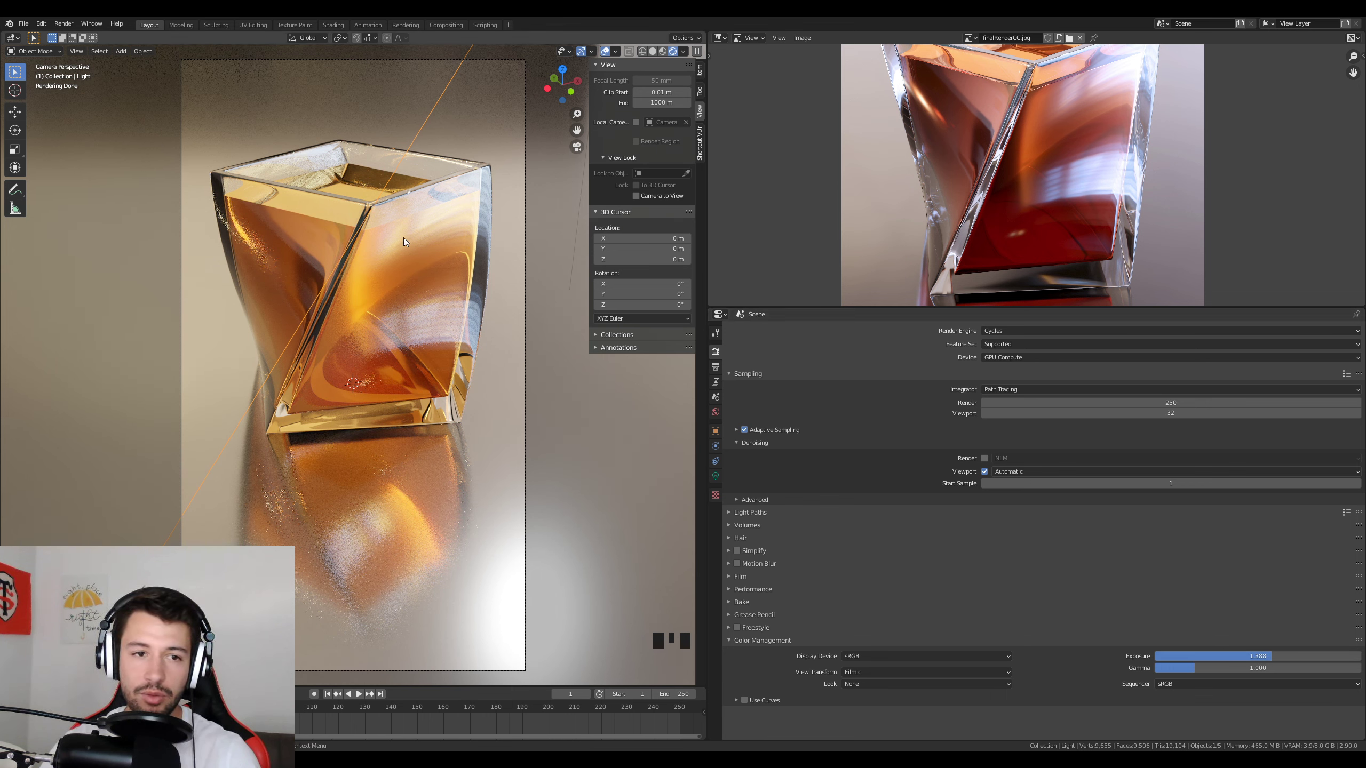
Sample the liquid's Glass BSDF colour from the light orange liquid surface in the reference image.
{"action": "left_click", "coordinate": [355, 182]}
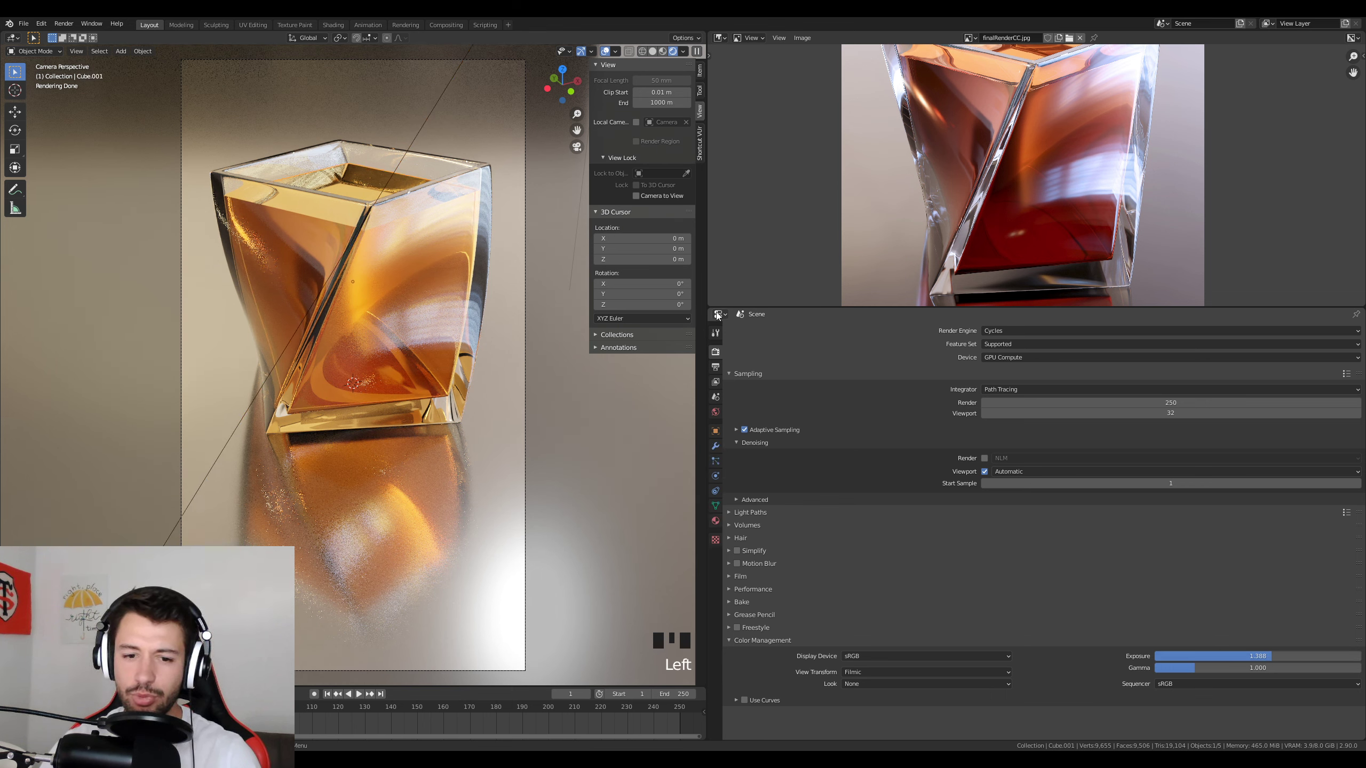
{"action": "left_click", "coordinate": [715, 521]}
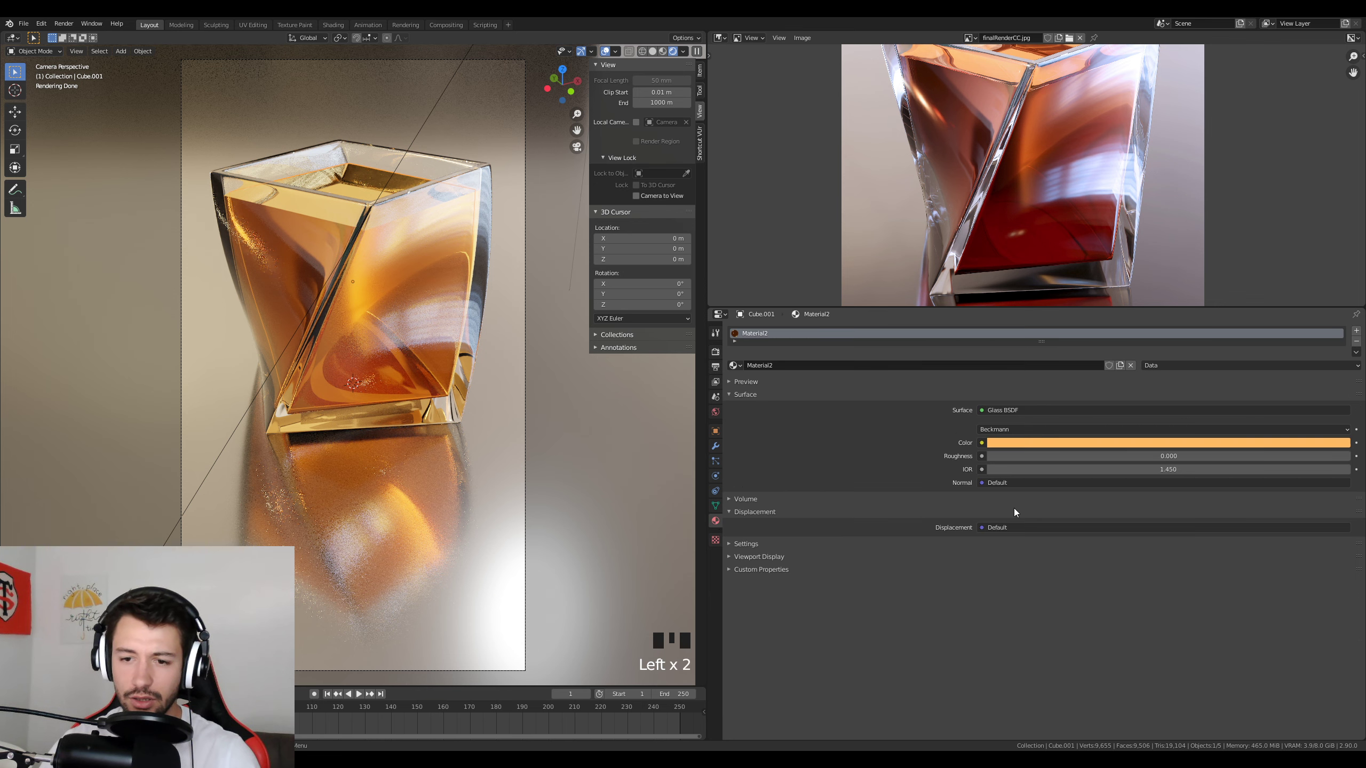
{"action": "left_click", "coordinate": [1115, 443]}
{"action": "left_click", "coordinate": [1341, 396]}
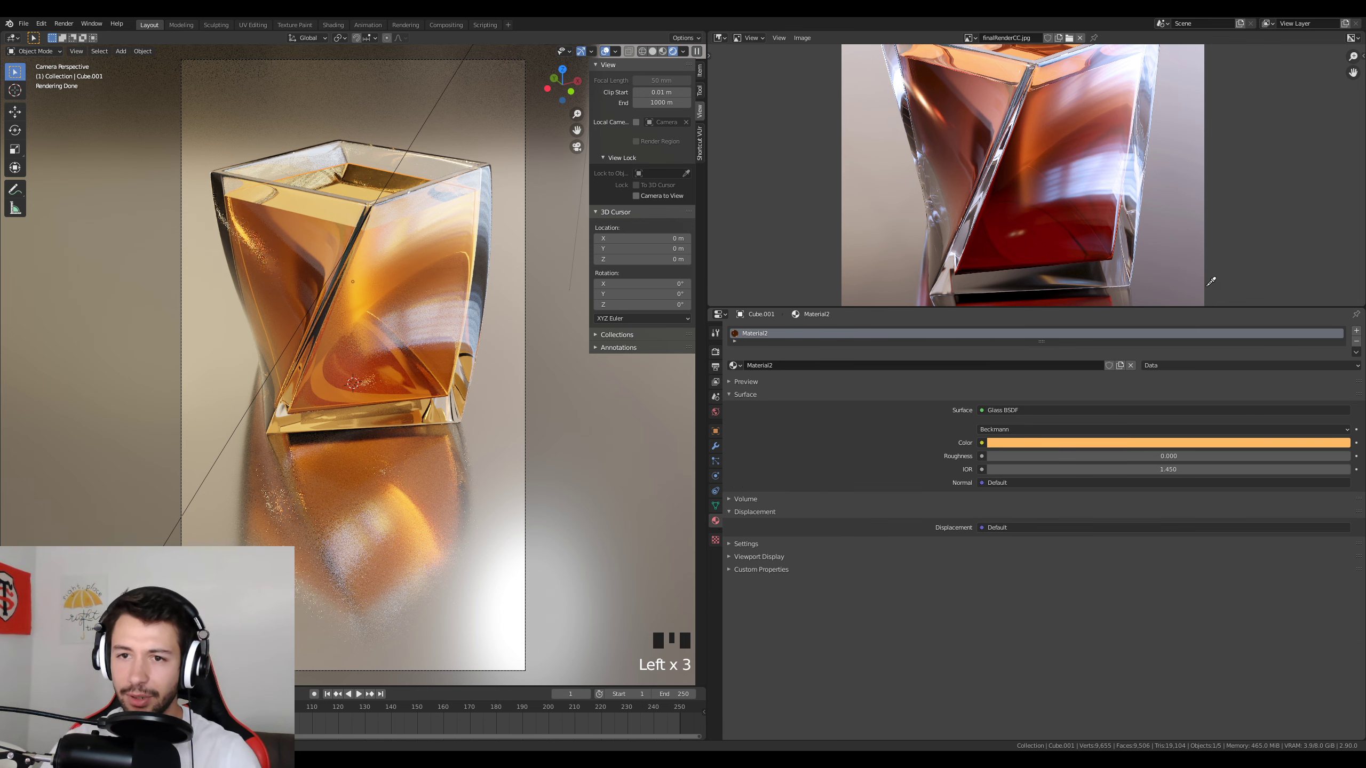
{"action": "left_click", "coordinate": [1021, 49]}
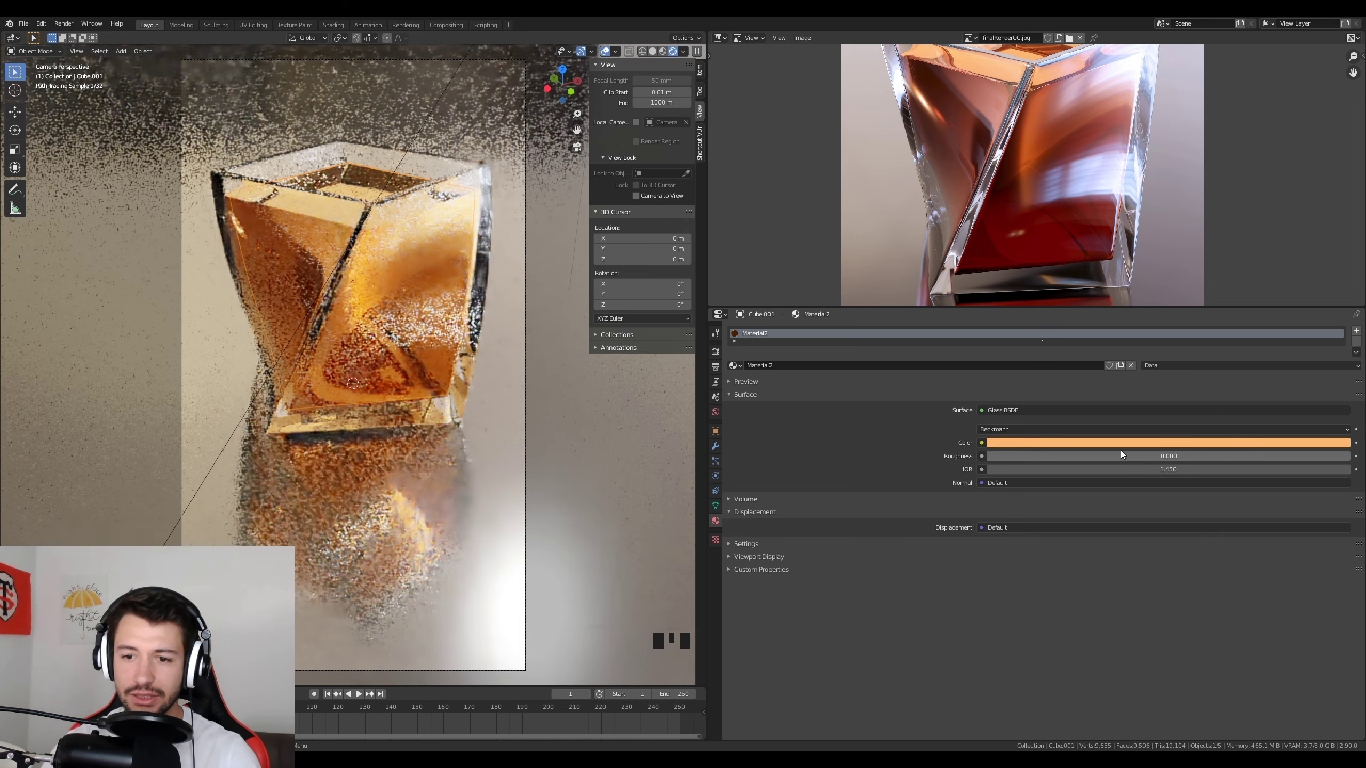
Adjust the liquid's Glass BSDF colour to a darker, more saturated orange with hue 0.070 and saturation 0.722.
{"action": "left_click", "coordinate": [1124, 443]}
{"action": "left_click", "coordinate": [1342, 300]}
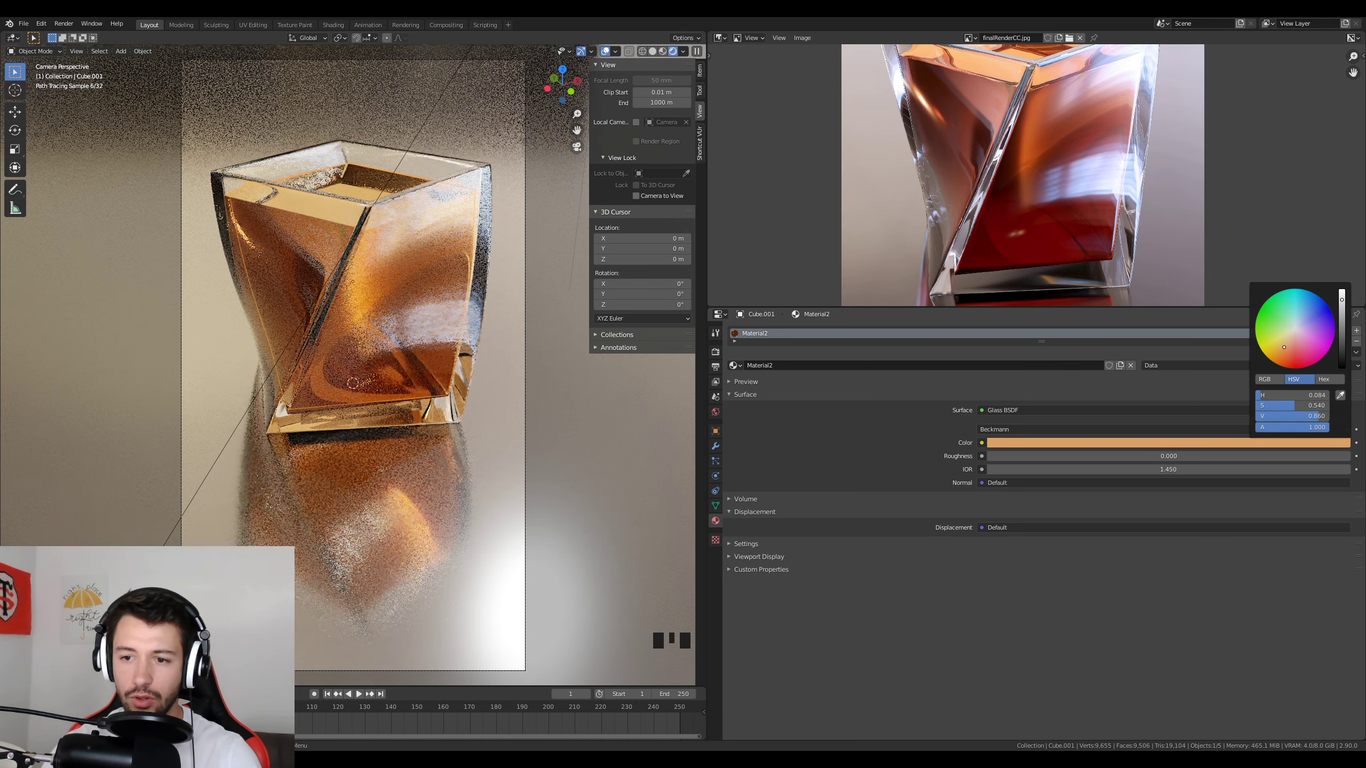
{"action": "left_click", "coordinate": [1280, 355]}
{"action": "left_click_drag", "start_coordinate": [1281, 355], "coordinate": [1283, 355]}
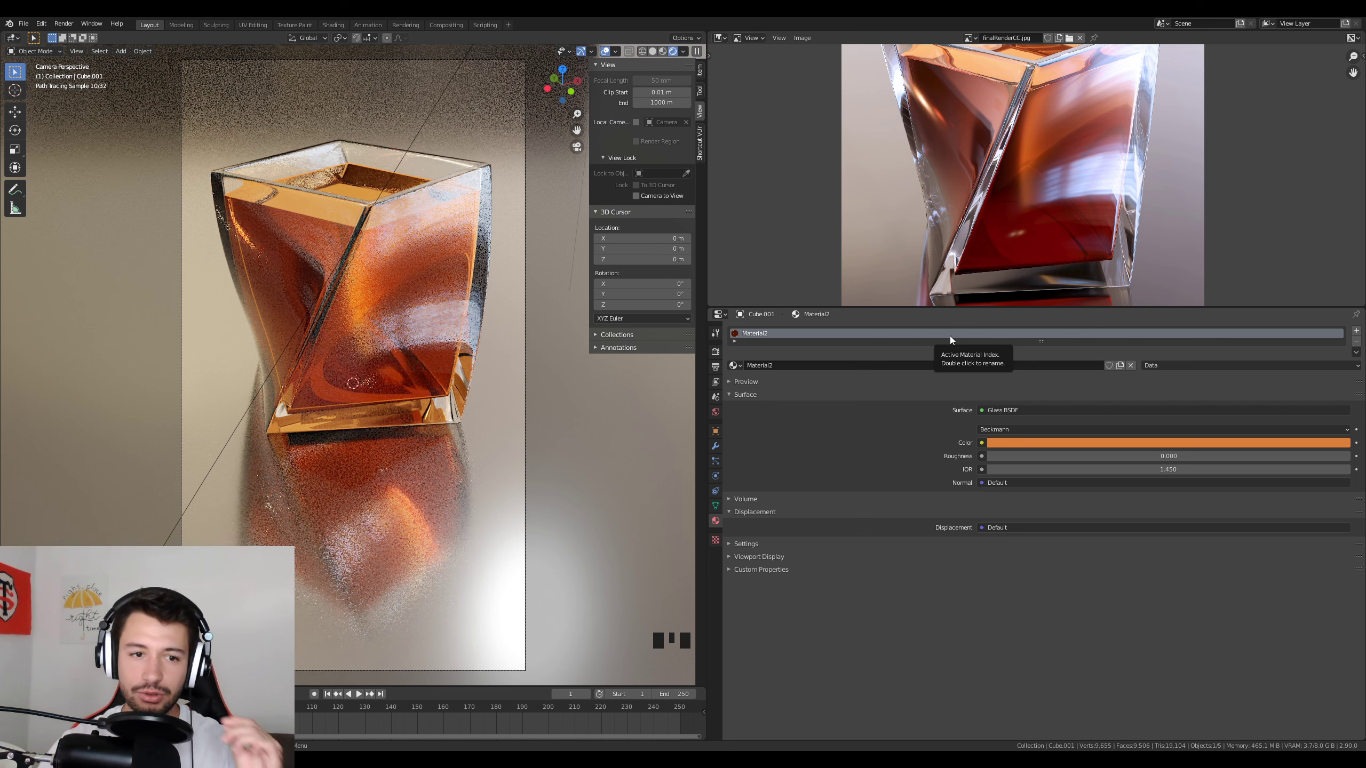
{"action": "left_click", "coordinate": [1187, 444]}
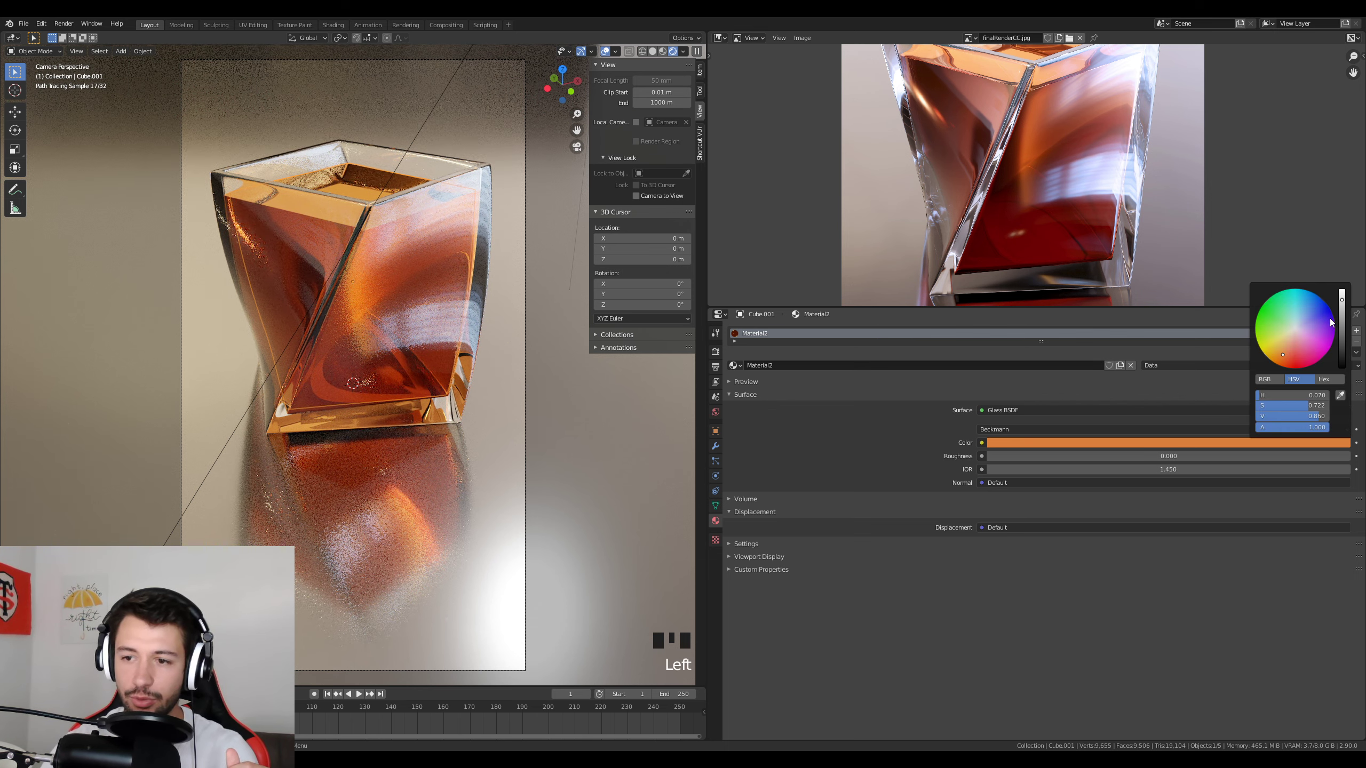
{"action": "left_click_drag", "start_coordinate": [1342, 301], "coordinate": [1343, 309]}
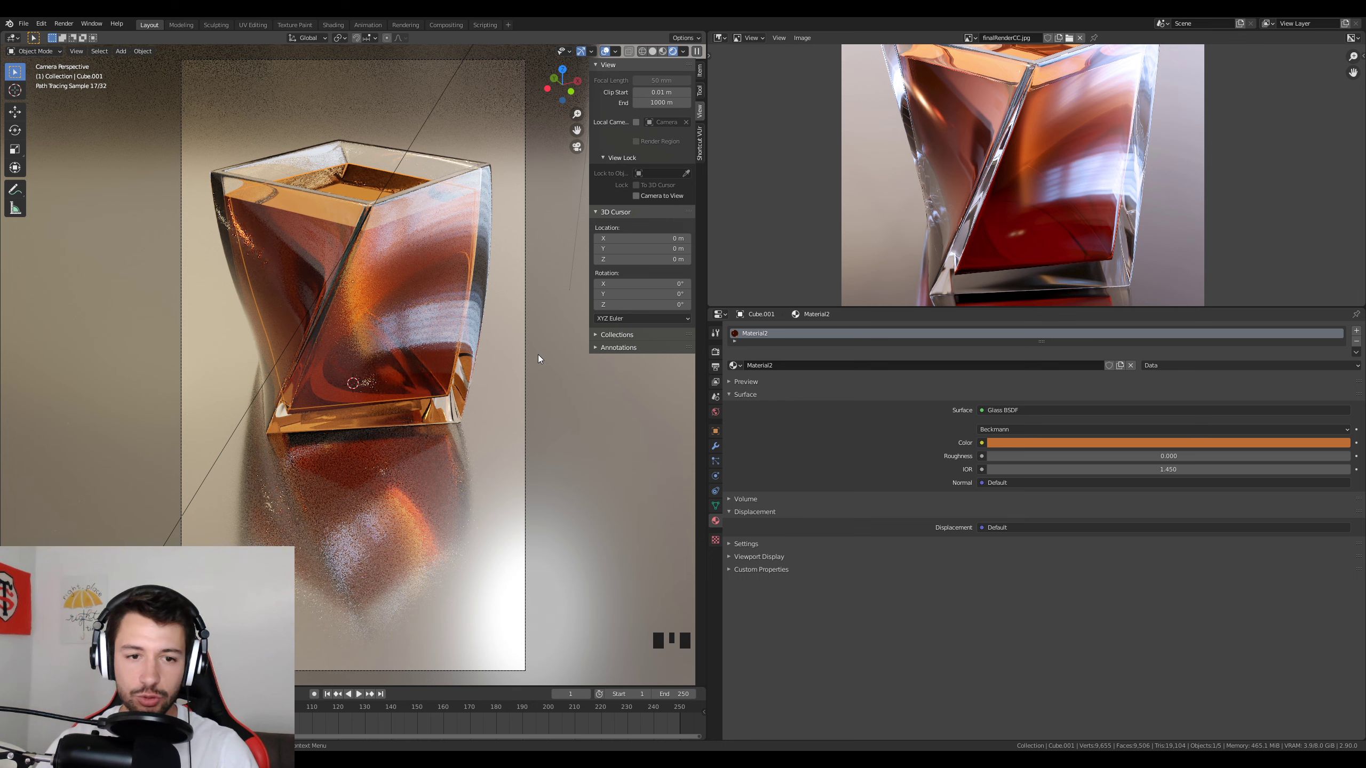
Lock the camera to the view and orbit it slightly to refine the framing of the glass.
{"action": "left_click", "coordinate": [524, 341]}
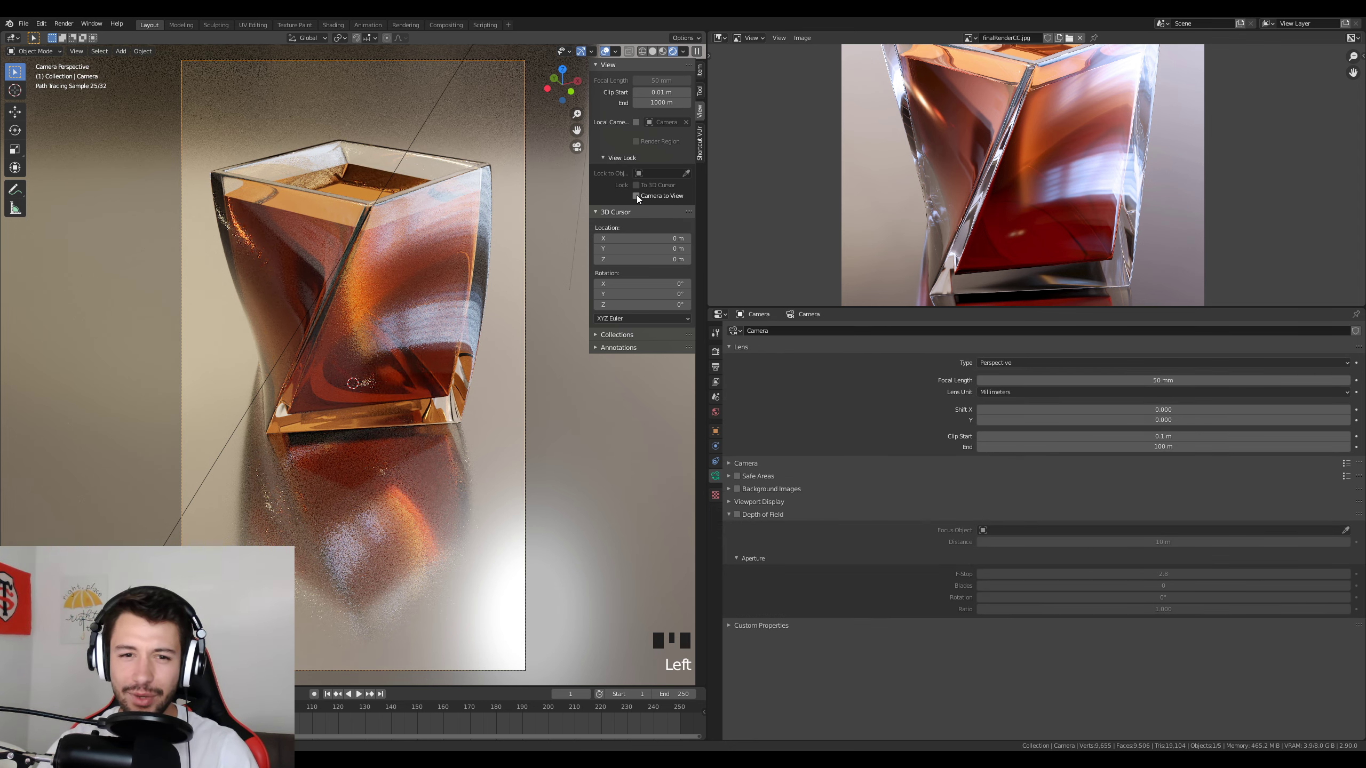
{"action": "middle_click_drag", "start_coordinate": [485, 321], "coordinate": [485, 320]}
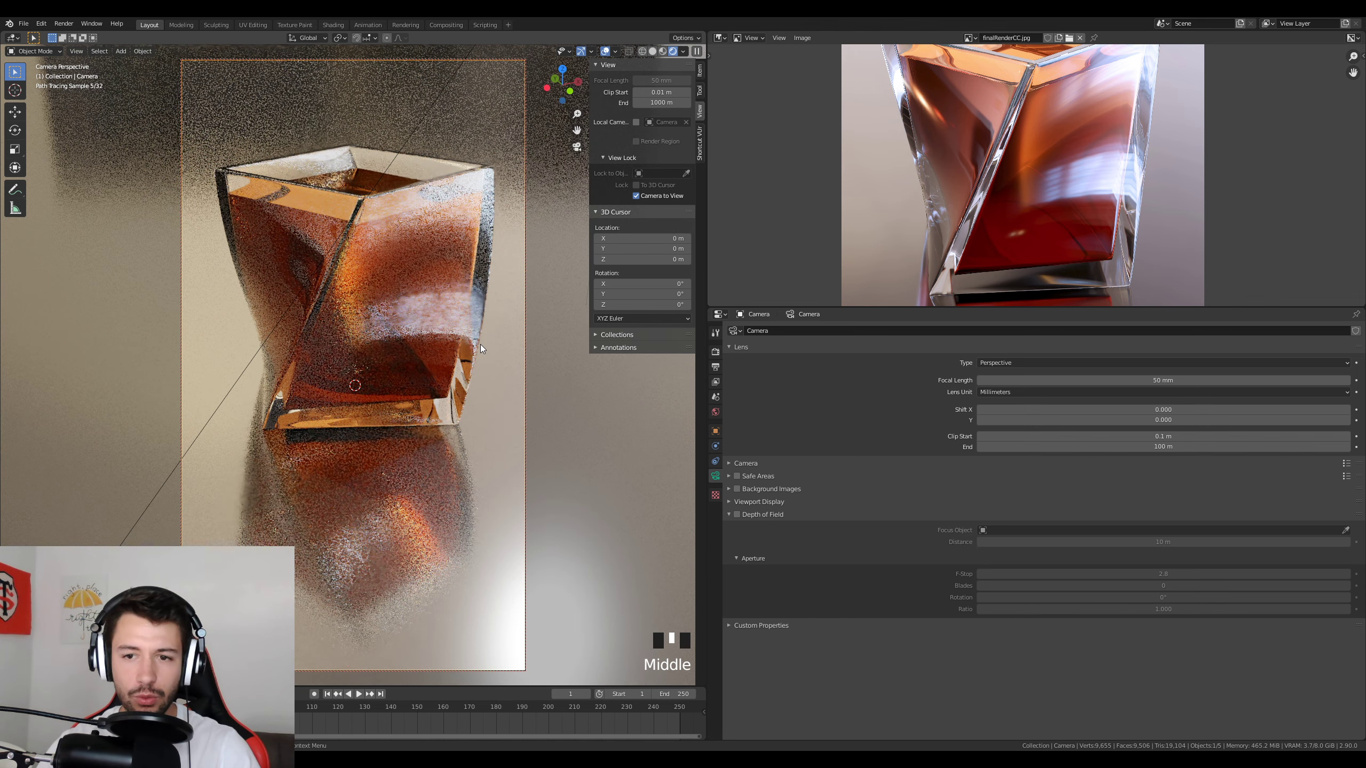
{"action": "middle_click_drag", "start_coordinate": [477, 357], "coordinate": [477, 368]}
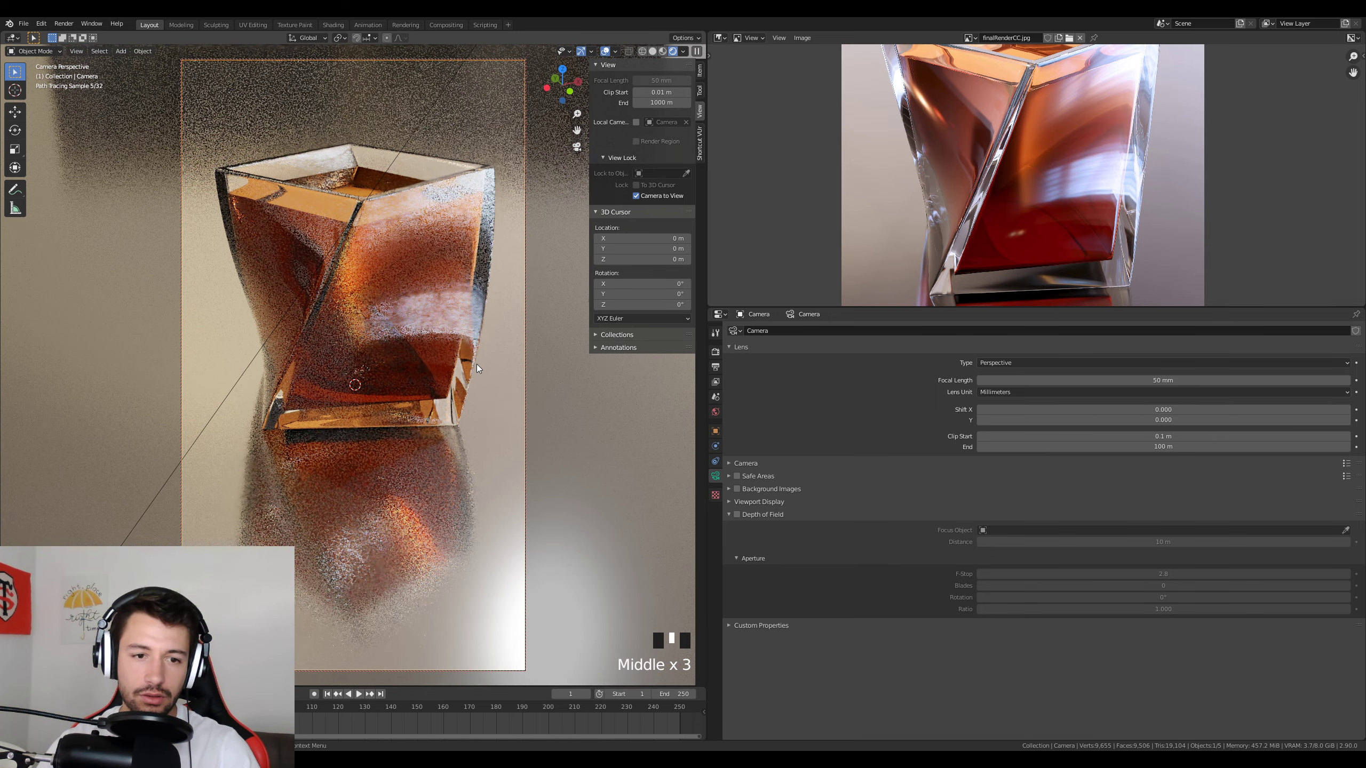
Scale the liquid inside the glass down slightly, to about 0.99, so it separates from the glass walls.
{"action": "left_click", "coordinate": [341, 189]}
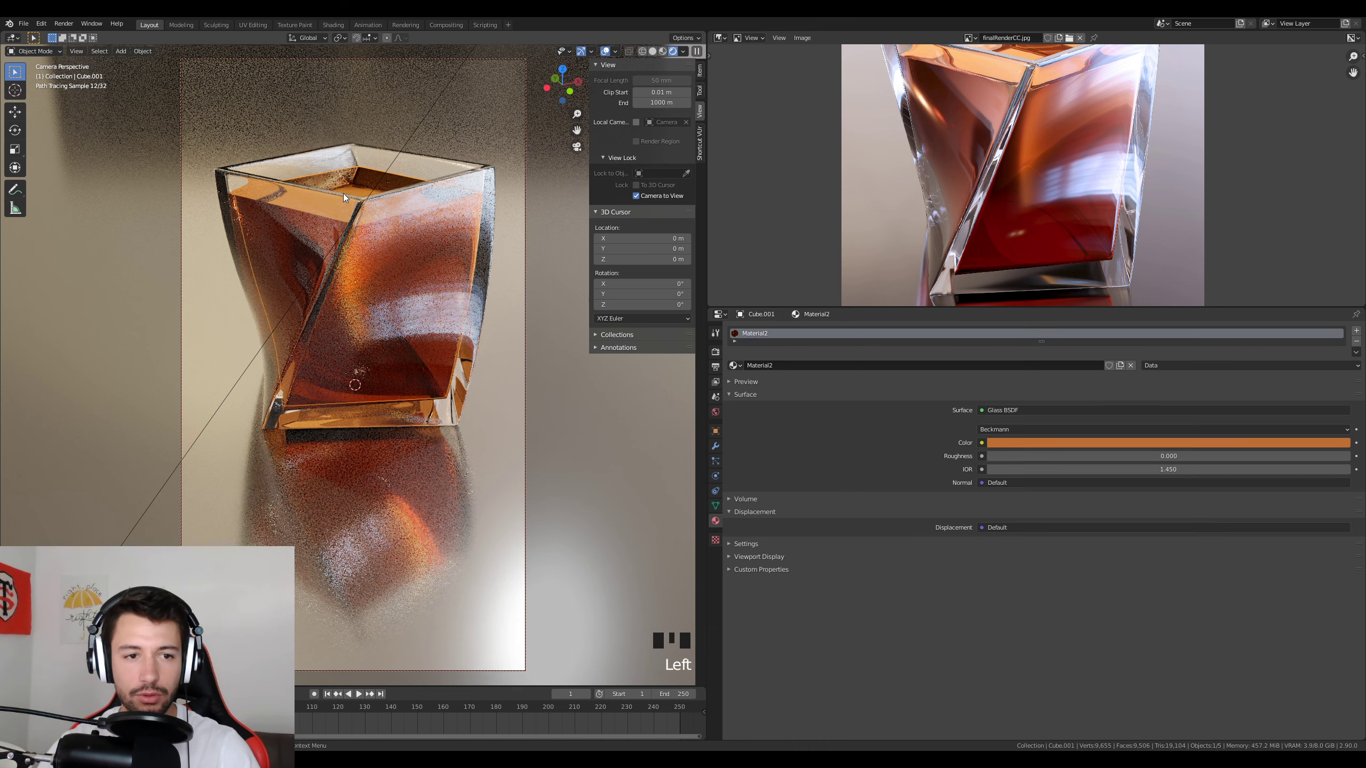
{"action": "key", "text": "s"}
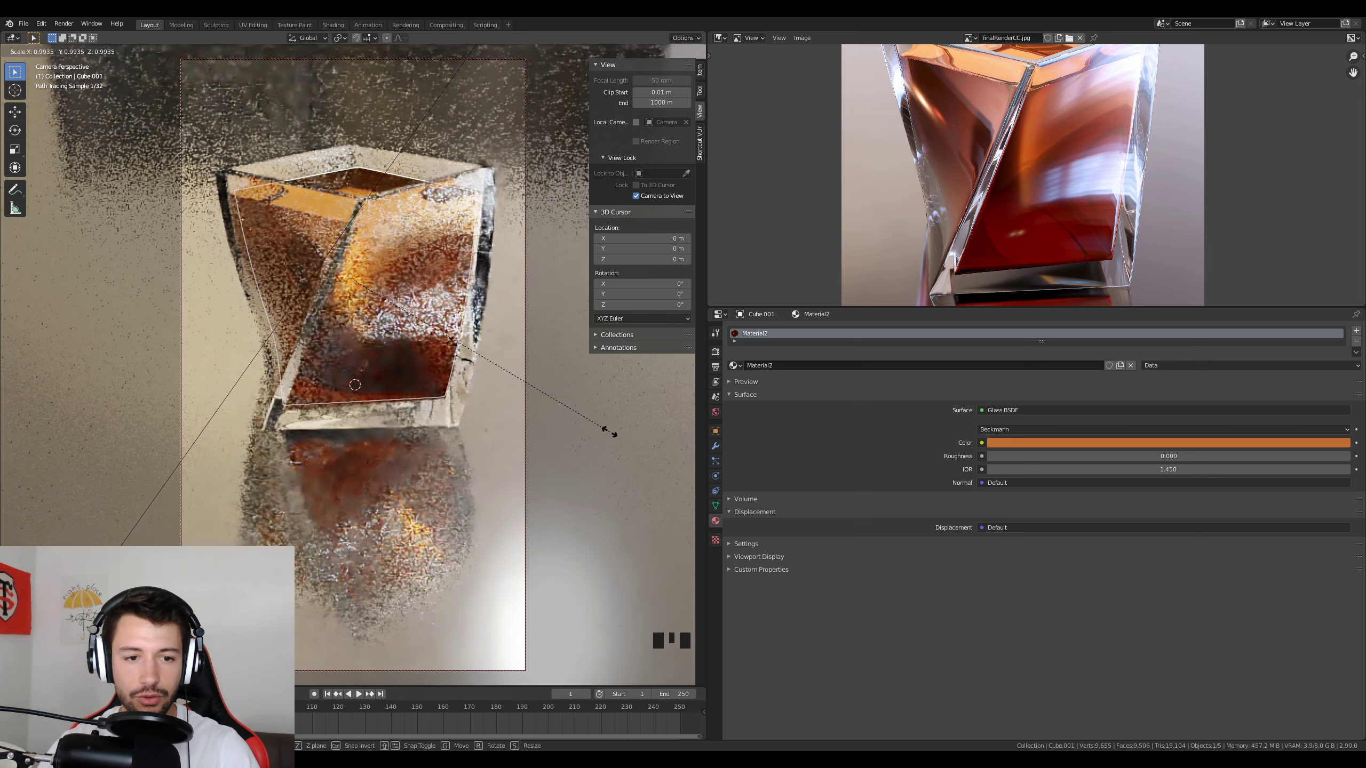
{"action": "left_click", "coordinate": [610, 432]}
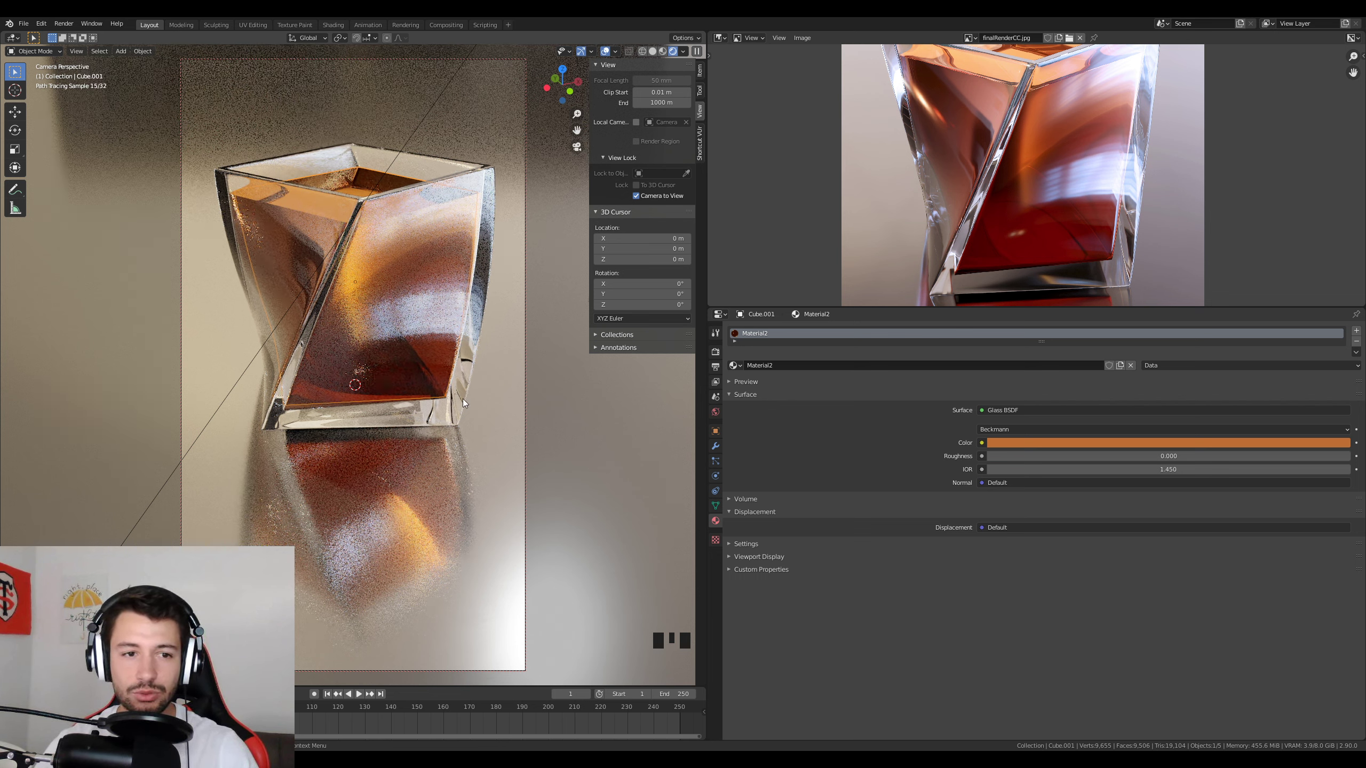
Fine-tune the brightness of the liquid's orange Glass BSDF colour.
{"action": "left_click", "coordinate": [1092, 445]}
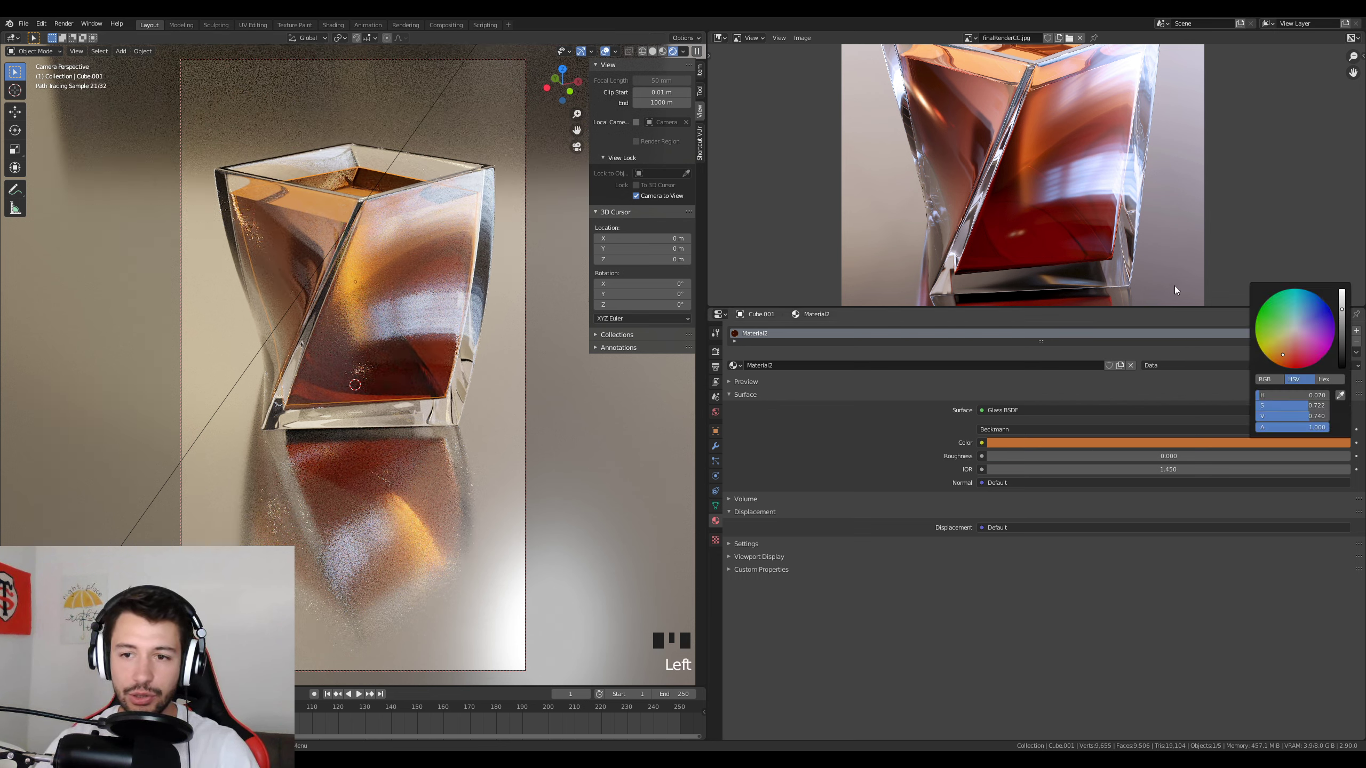
{"action": "left_click", "coordinate": [1244, 443]}
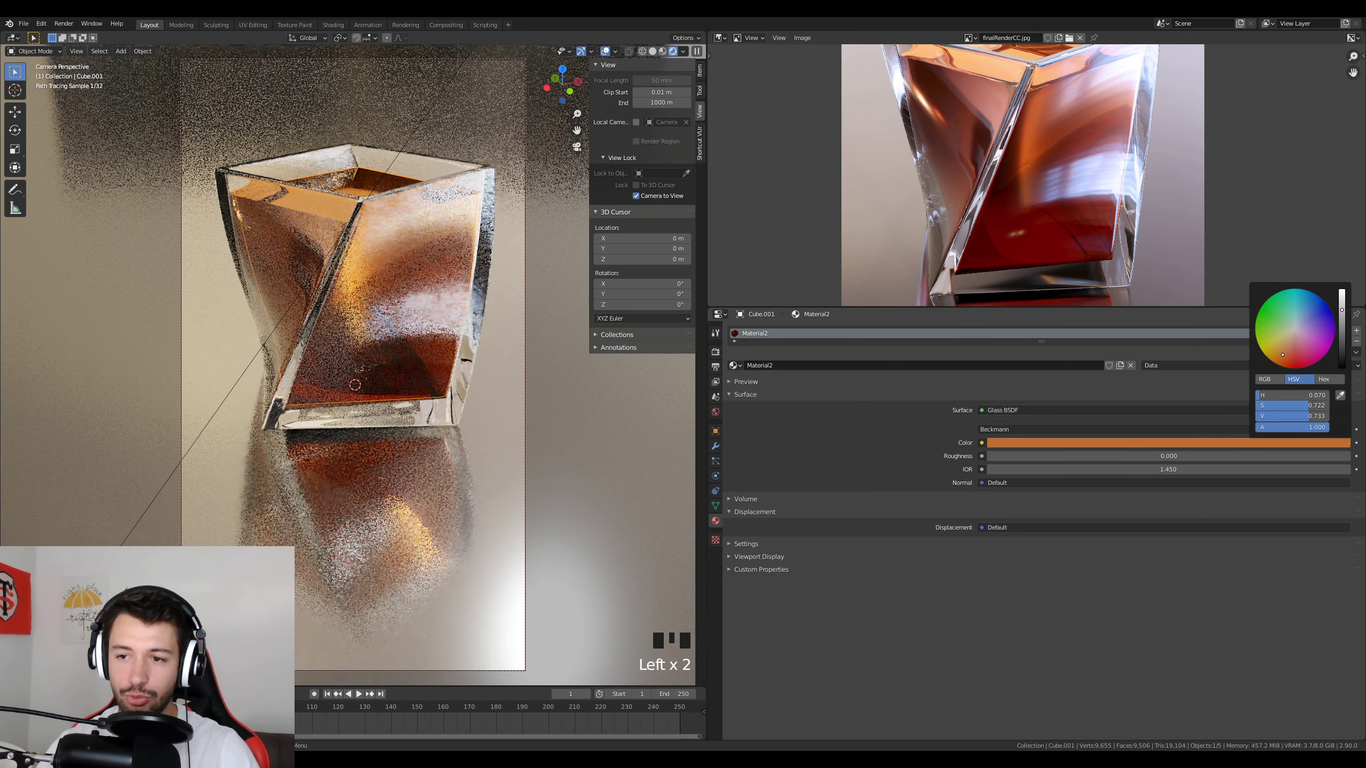
{"action": "left_click_drag", "start_coordinate": [1343, 312], "coordinate": [1342, 308]}
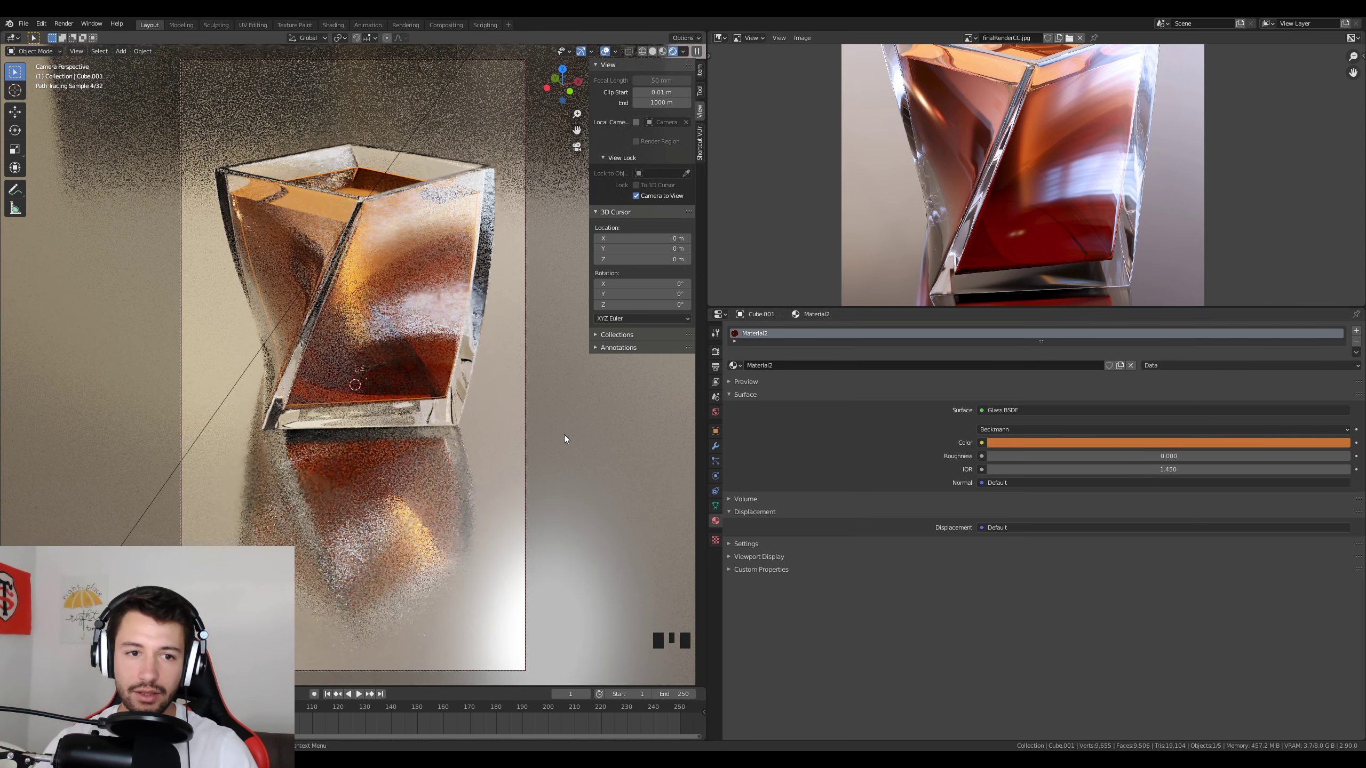
Switch the viewport to Solid shading, save the file and render the image in a maximized render window.
{"action": "key", "text": "z"}
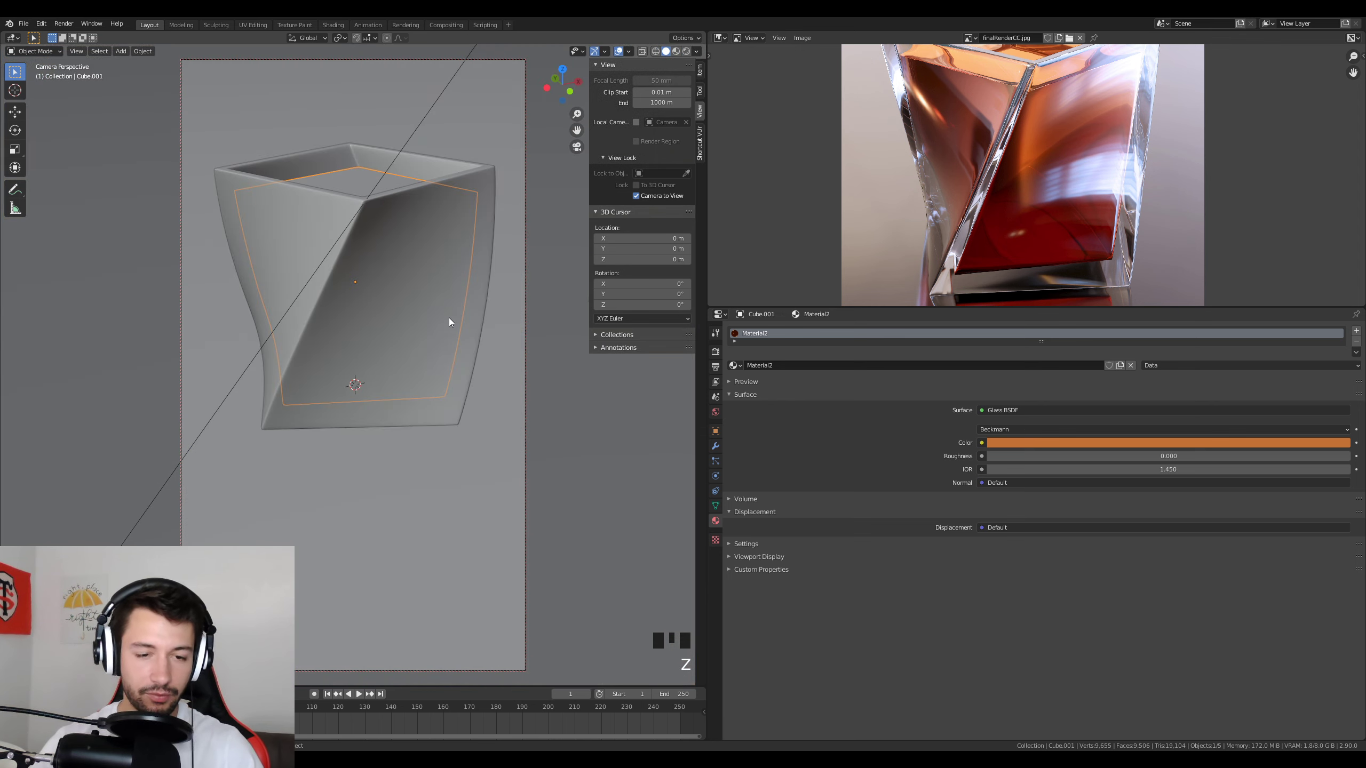
{"action": "key", "text": "ctrl+s"}
{"action": "key", "text": "F12"}
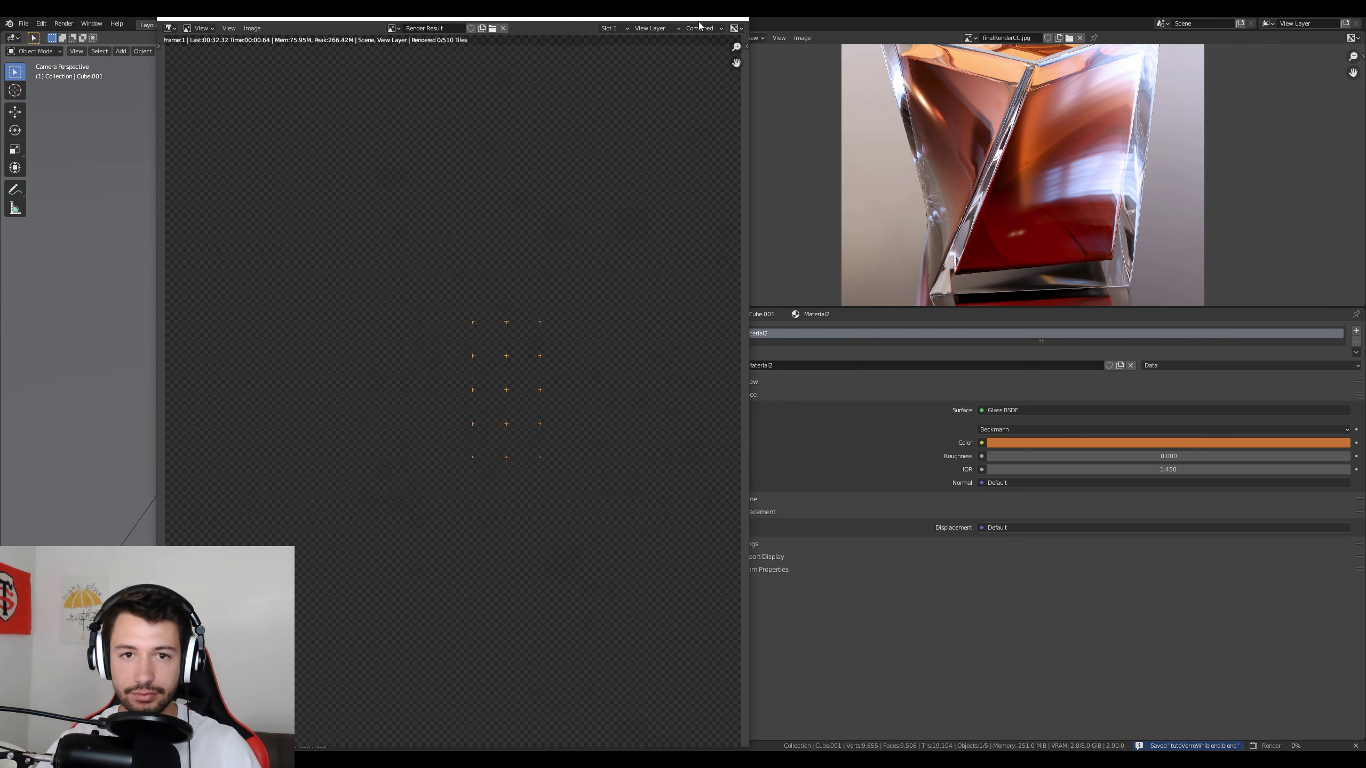
{"action": "left_click", "coordinate": [710, 18]}
Examine the rendered glass, liquid and floor reflection for noise and overall look, and close the render window.
{"action": "scroll", "coordinate": [664, 357], "scroll_direction": "down", "scroll_amount": 1}
{"action": "scroll", "coordinate": [665, 357], "scroll_direction": "up", "scroll_amount": 1}
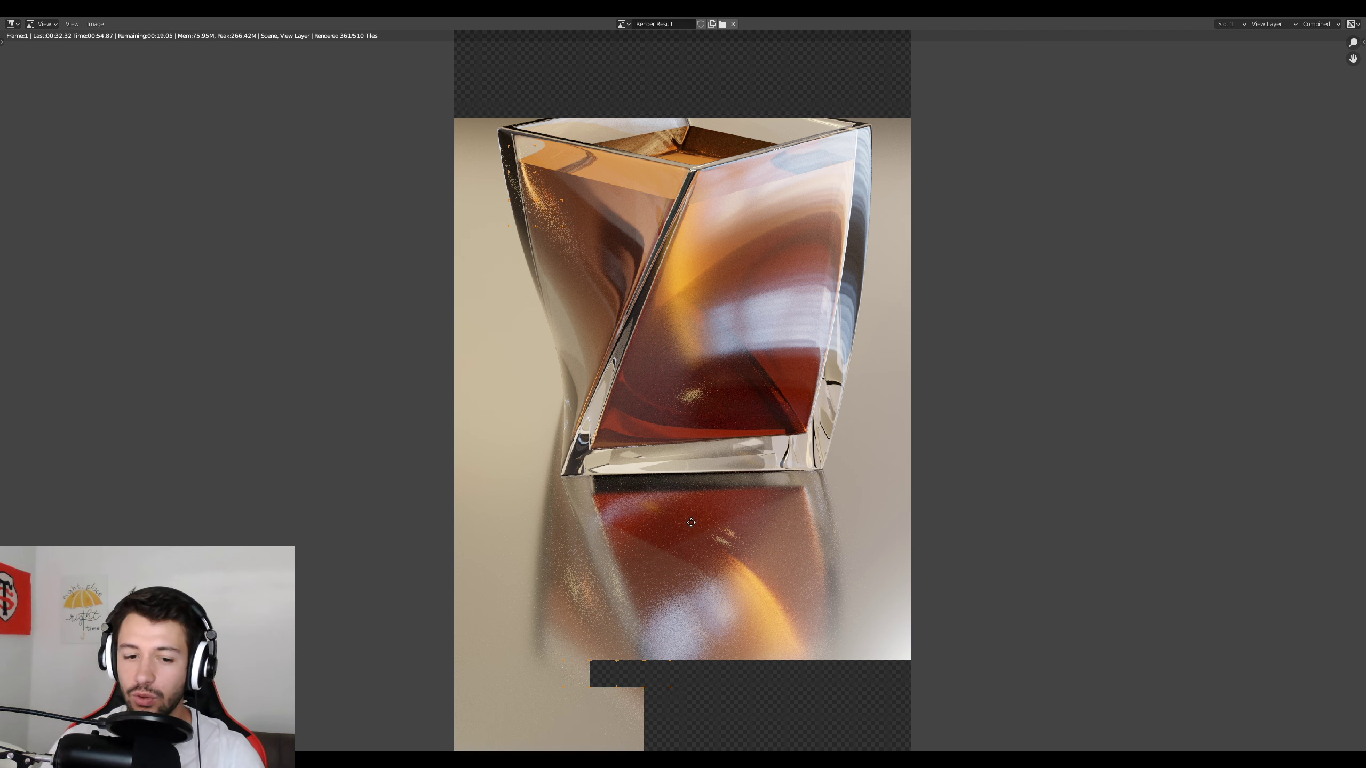
{"action": "middle_click_drag", "start_coordinate": [691, 523], "coordinate": [693, 495]}
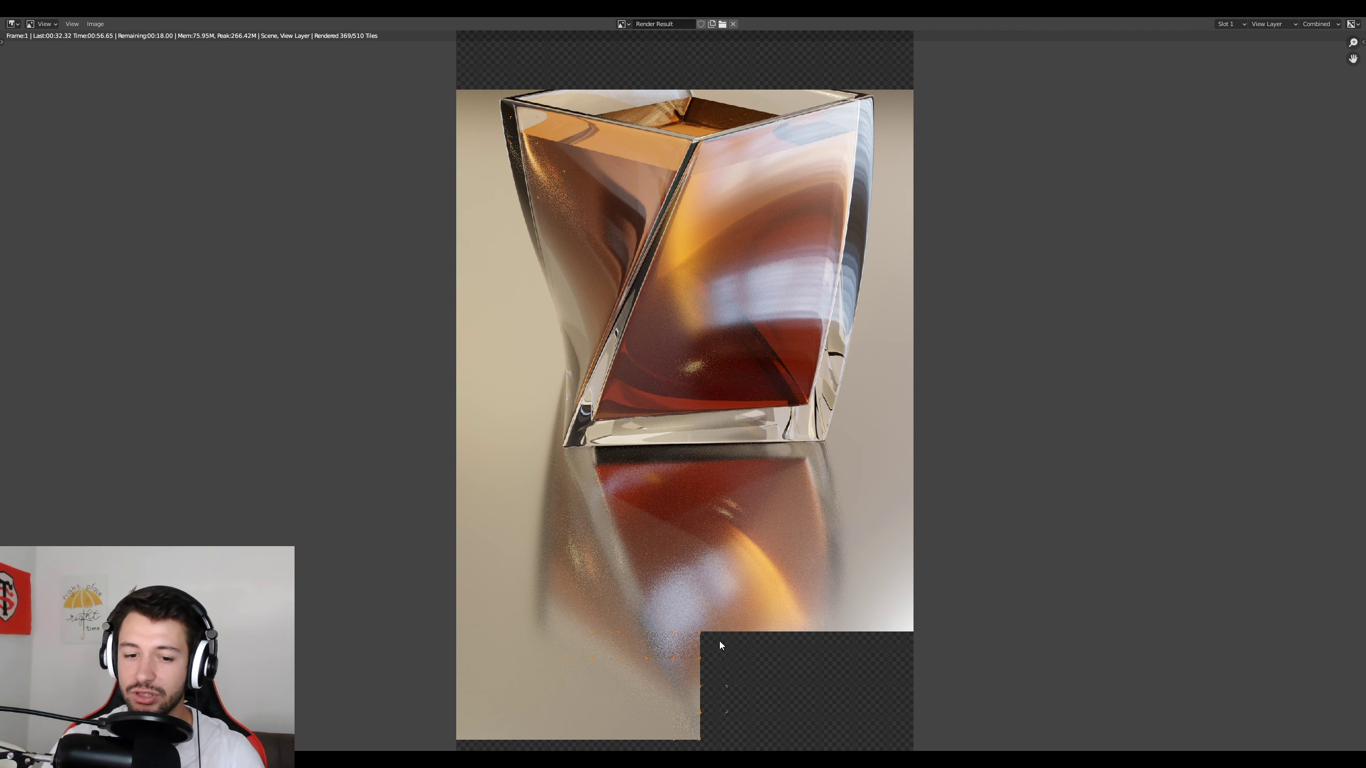
{"action": "middle_click_drag", "start_coordinate": [721, 644], "coordinate": [710, 542]}
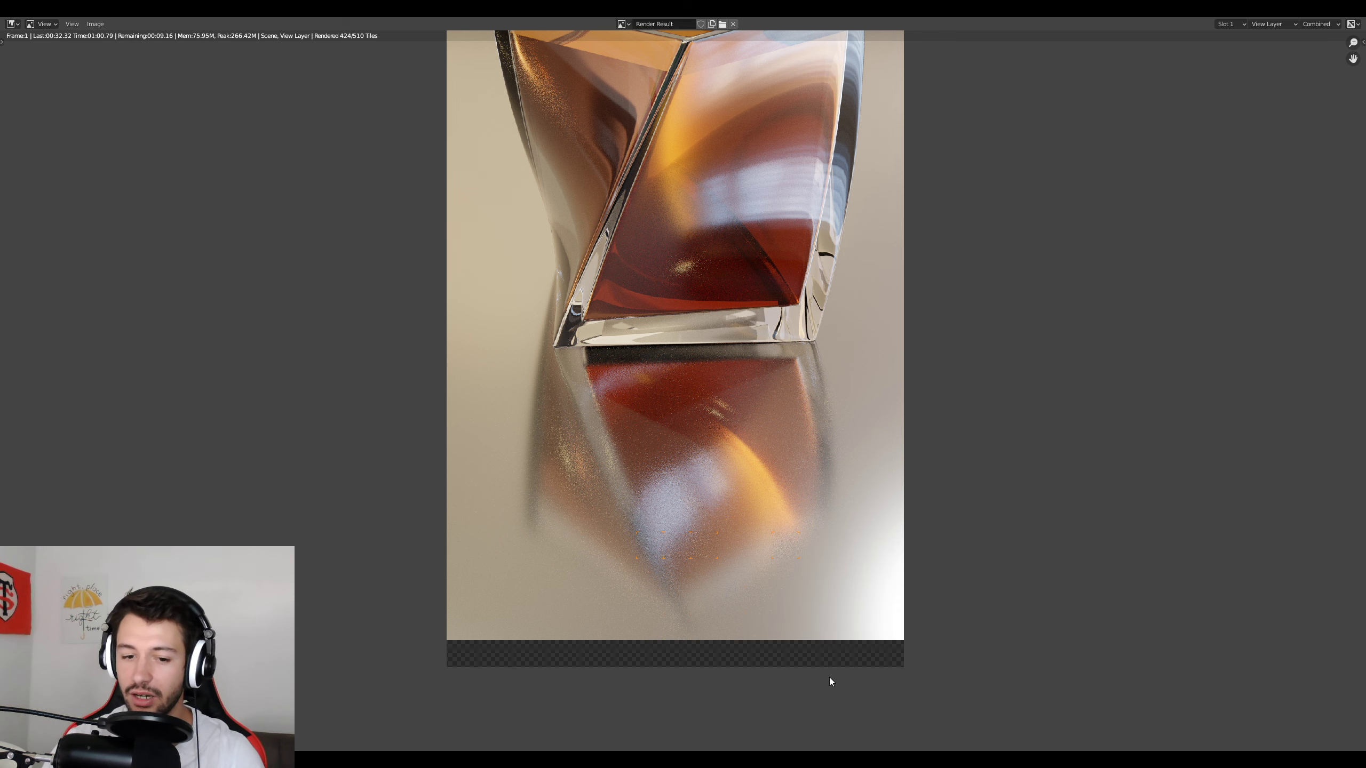
{"action": "middle_click_drag", "start_coordinate": [697, 374], "coordinate": [764, 366]}
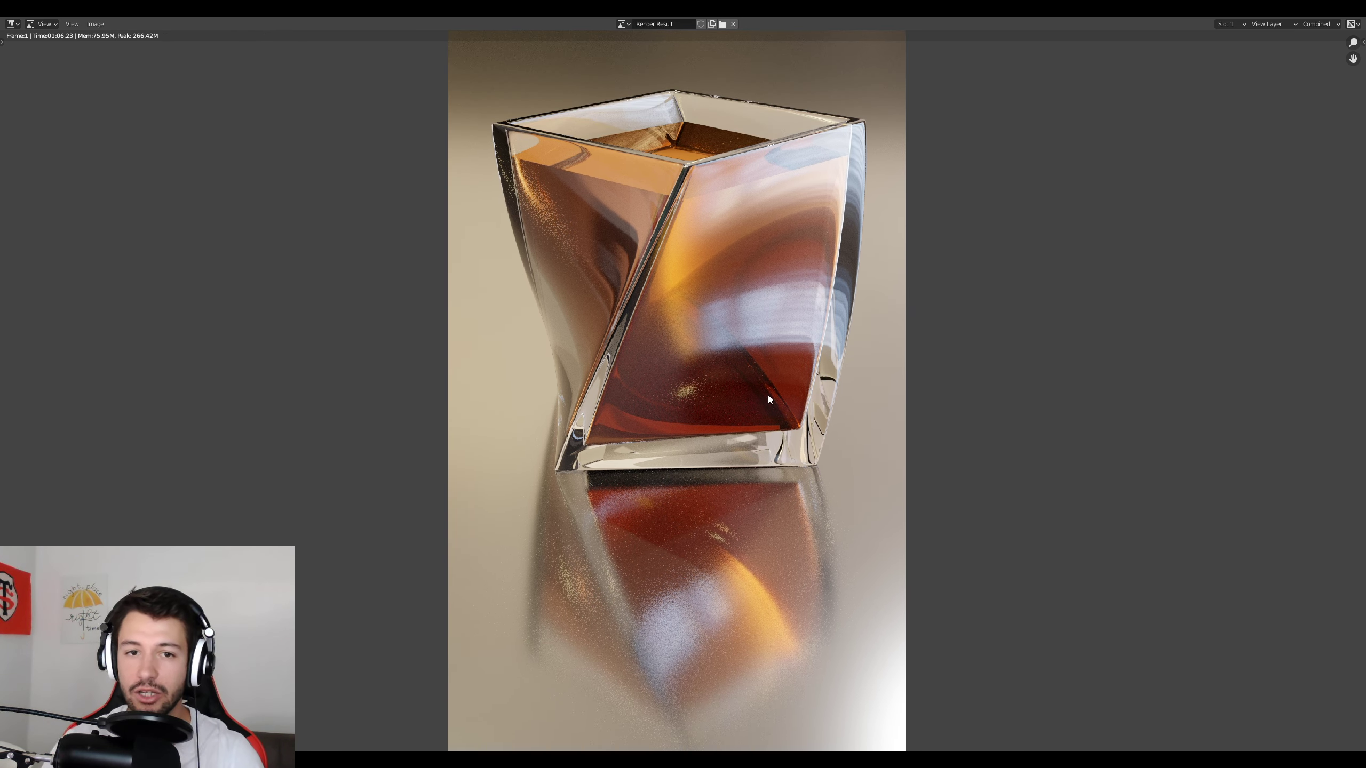
{"action": "middle_click_drag", "start_coordinate": [689, 140], "coordinate": [693, 186]}
{"action": "scroll", "coordinate": [600, 225], "scroll_direction": "up", "scroll_amount": 2}
{"action": "scroll", "coordinate": [514, 158], "scroll_direction": "down", "scroll_amount": 1}
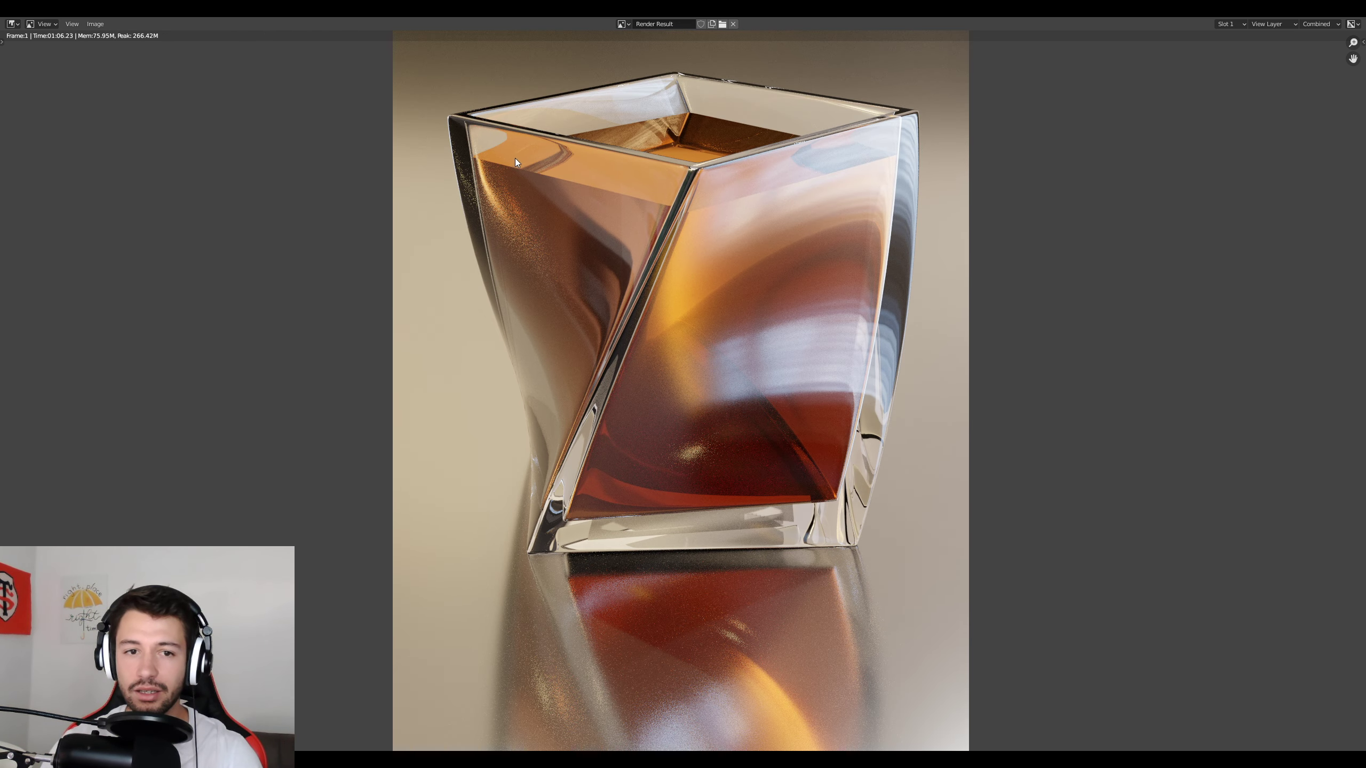
{"action": "middle_click_drag", "start_coordinate": [604, 219], "coordinate": [599, 267]}
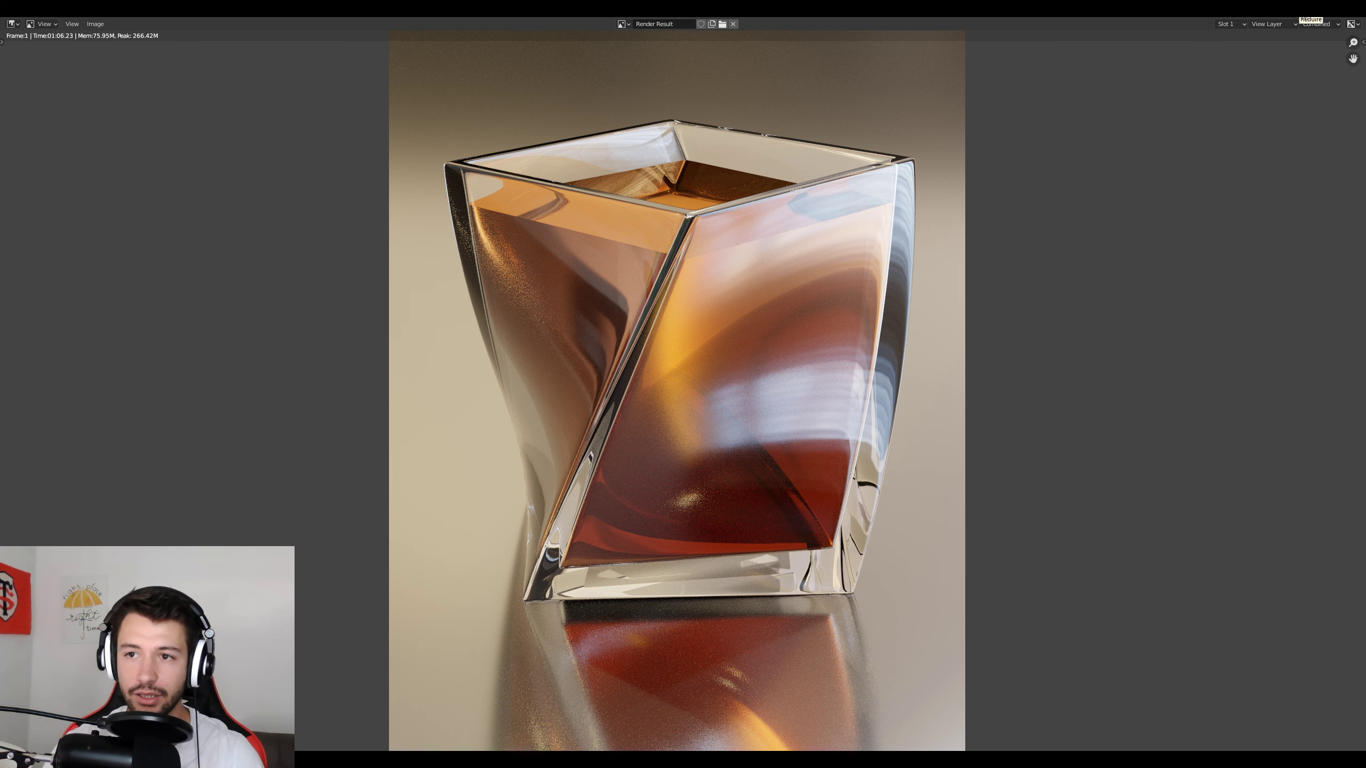
{"action": "left_click", "coordinate": [1306, 20]}
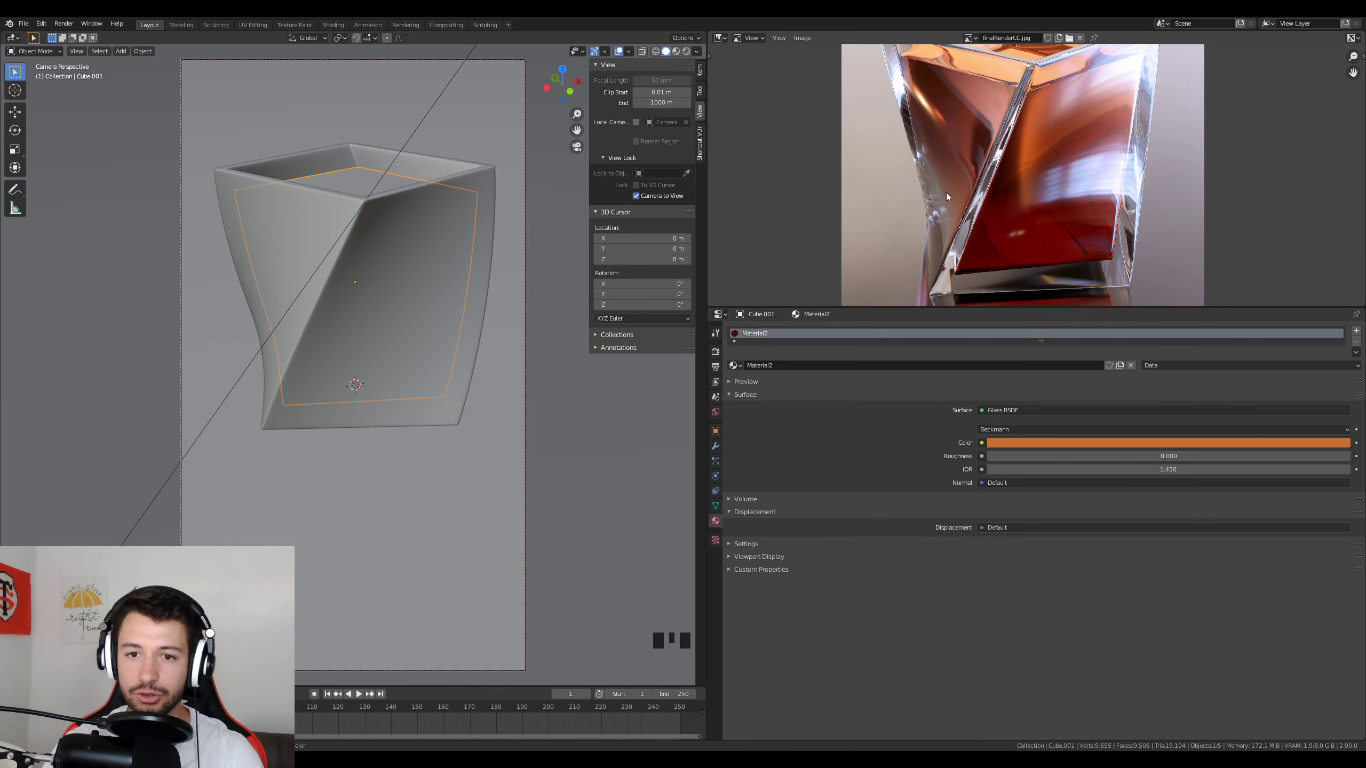
Display the Render Result in the image editor instead of the reference and enlarge that editor's height.
{"action": "left_click", "coordinate": [969, 37]}
{"action": "left_click", "coordinate": [1000, 75]}
{"action": "scroll", "coordinate": [1049, 178], "scroll_direction": "up", "scroll_amount": 2}
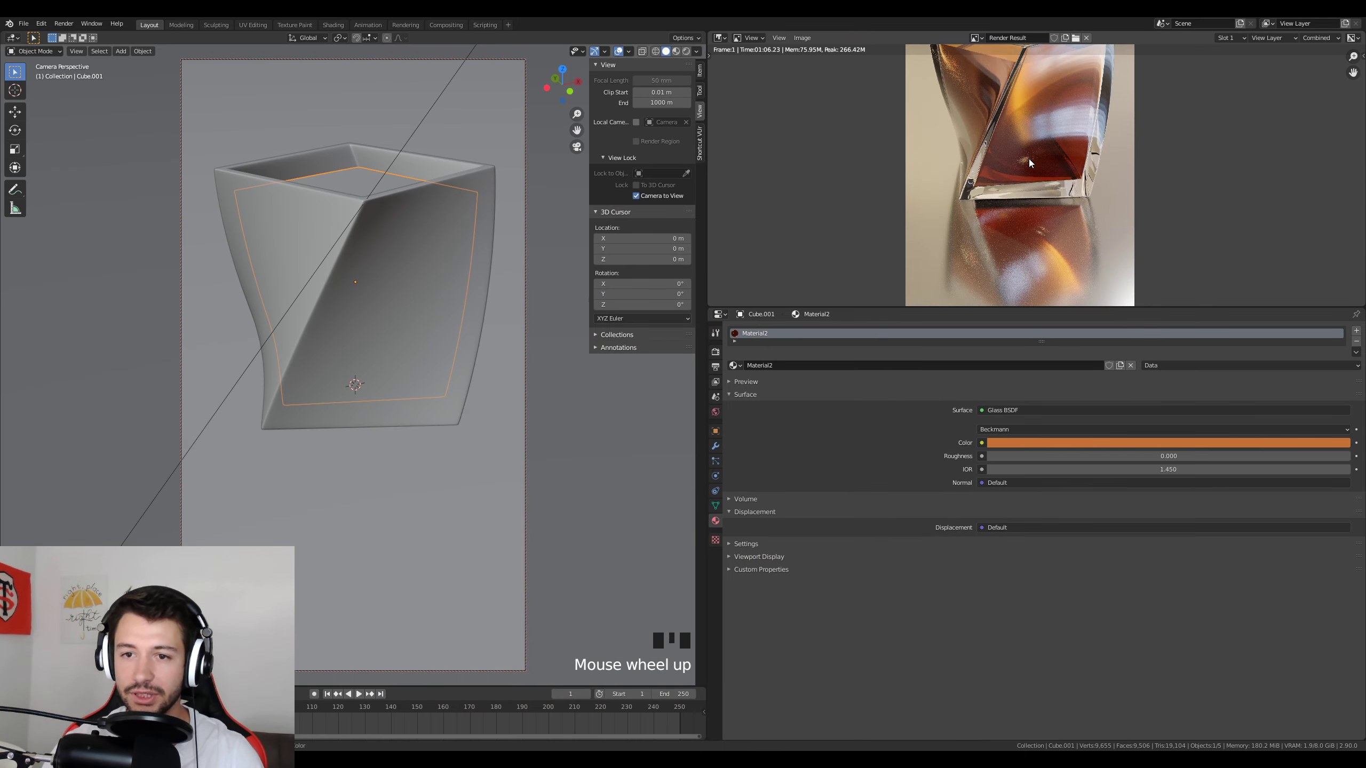
{"action": "left_click_drag", "start_coordinate": [1097, 319], "coordinate": [1097, 643]}
Change the 3D viewport area to the Compositor and enable Use Nodes.
{"action": "left_click", "coordinate": [15, 51]}
{"action": "left_click", "coordinate": [12, 38]}
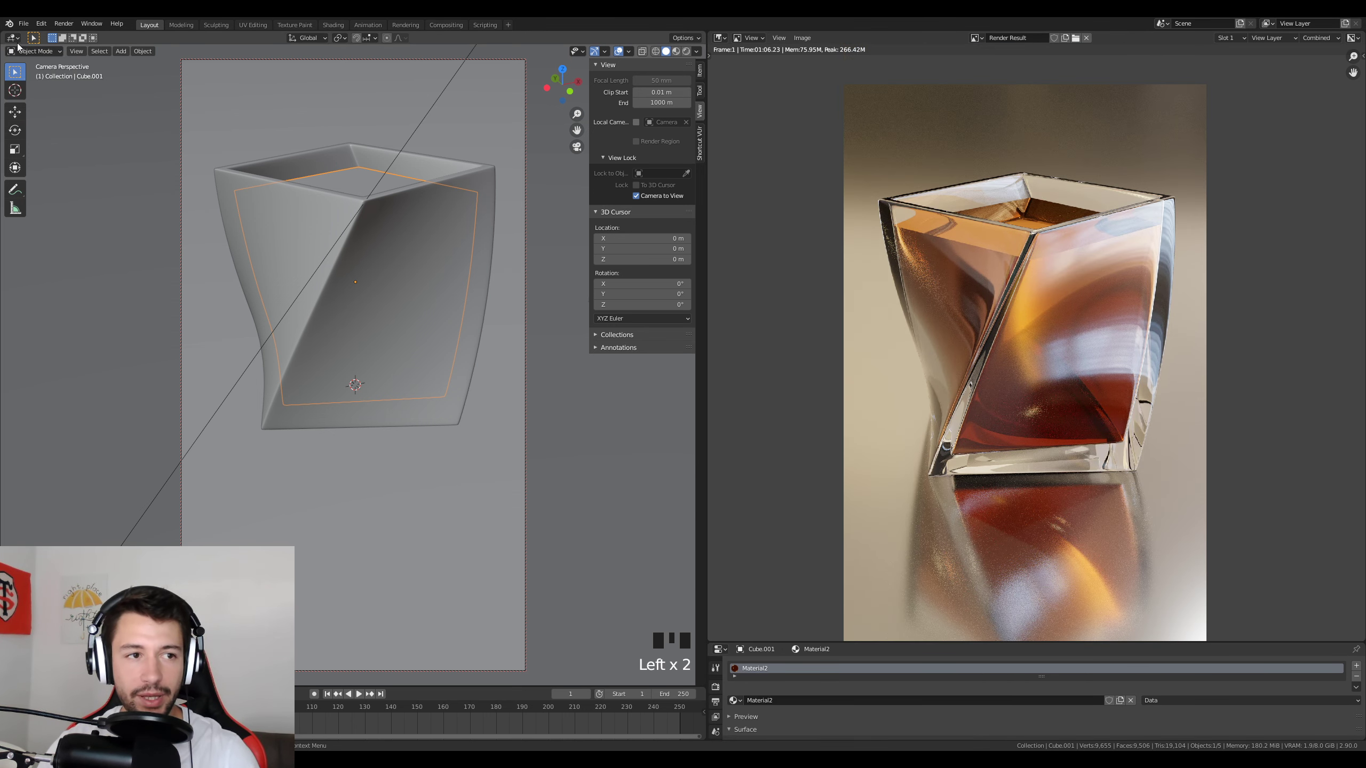
{"action": "left_click", "coordinate": [33, 112]}
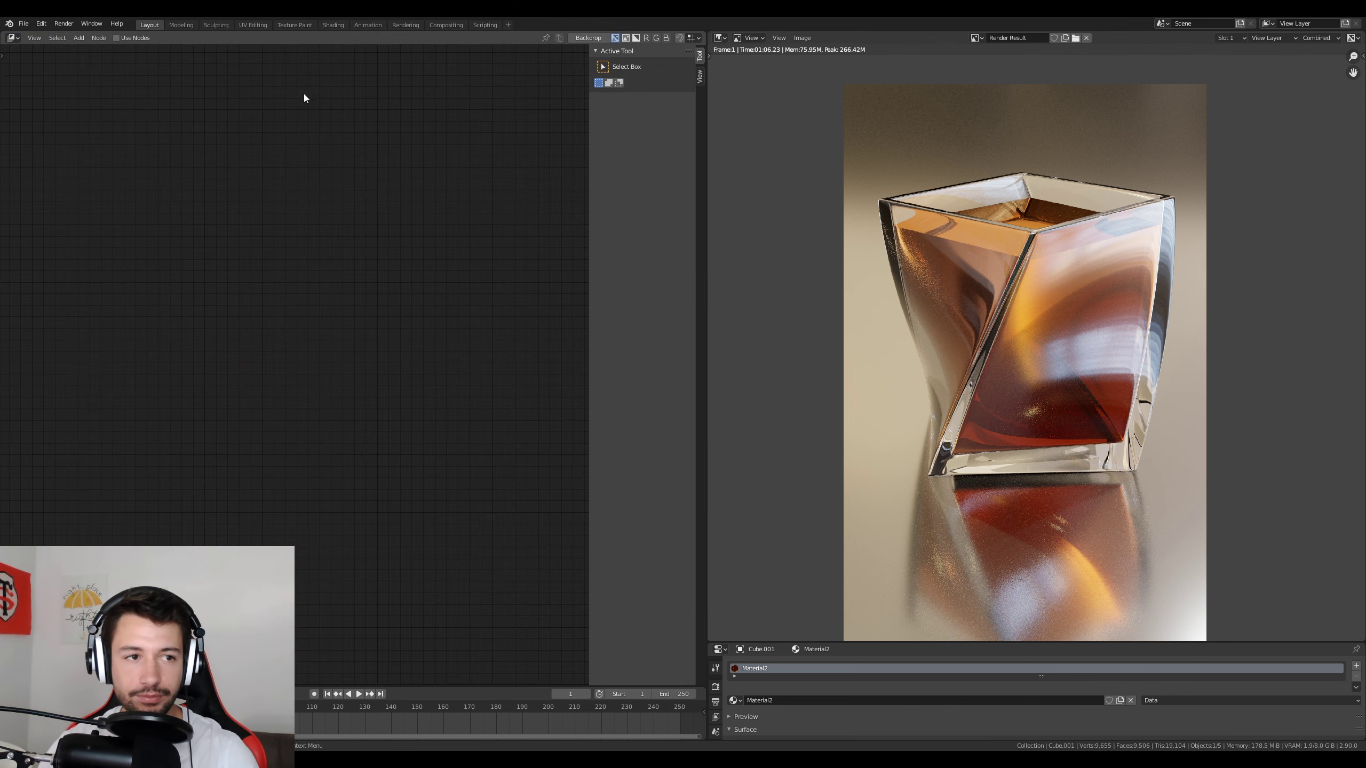
{"action": "left_click", "coordinate": [116, 38]}
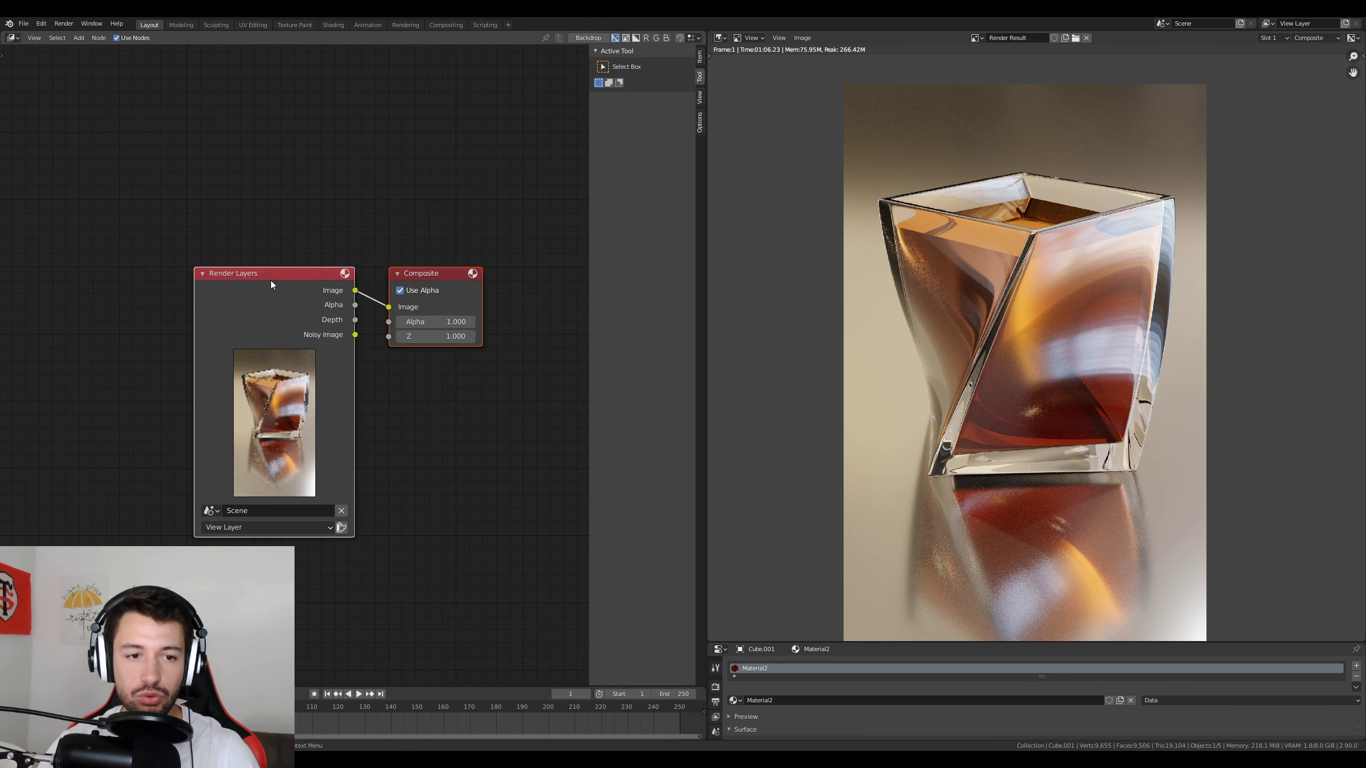
Space out the Render Layers and Composite nodes and insert a Denoise node on the image link between them.
{"action": "left_click_drag", "start_coordinate": [271, 279], "coordinate": [78, 272]}
{"action": "left_click_drag", "start_coordinate": [427, 275], "coordinate": [520, 271]}
{"action": "key", "text": "shift+a"}
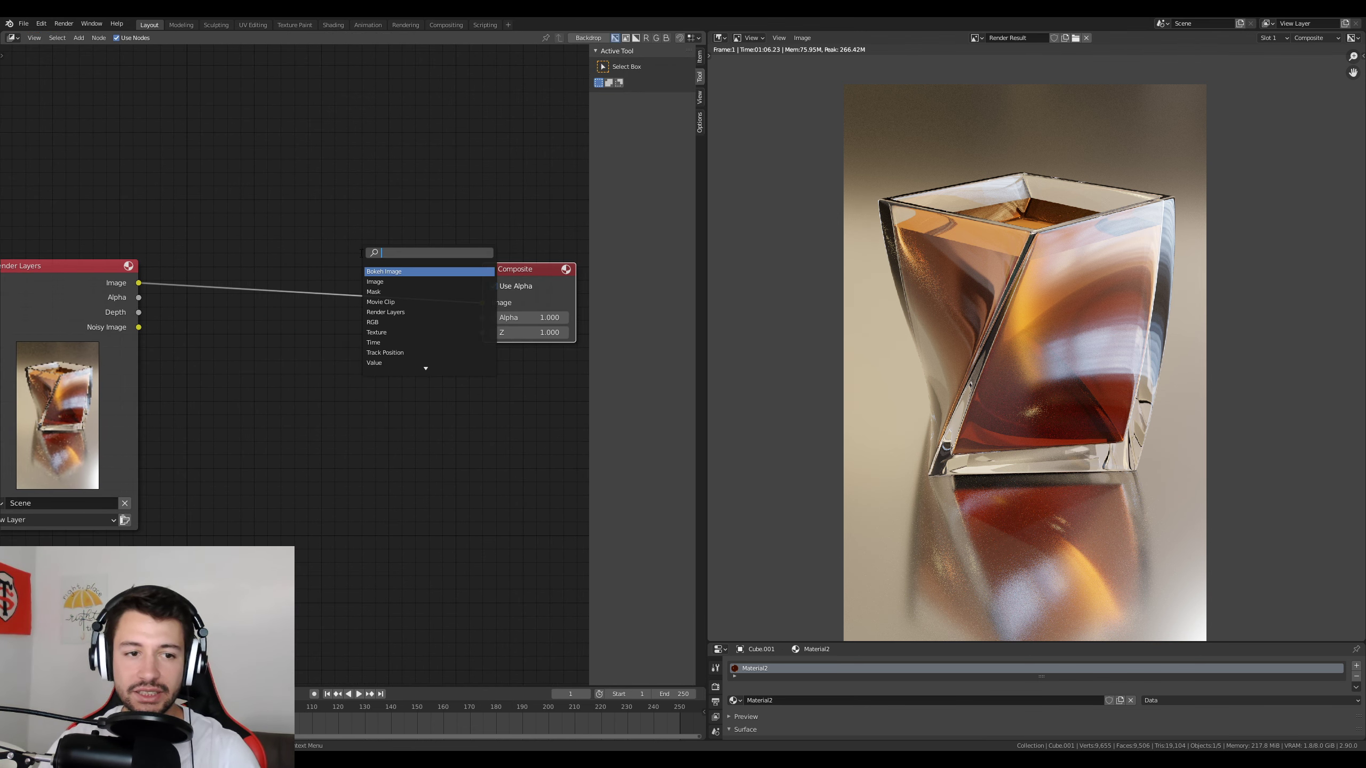
{"action": "type", "text": "denoise"}
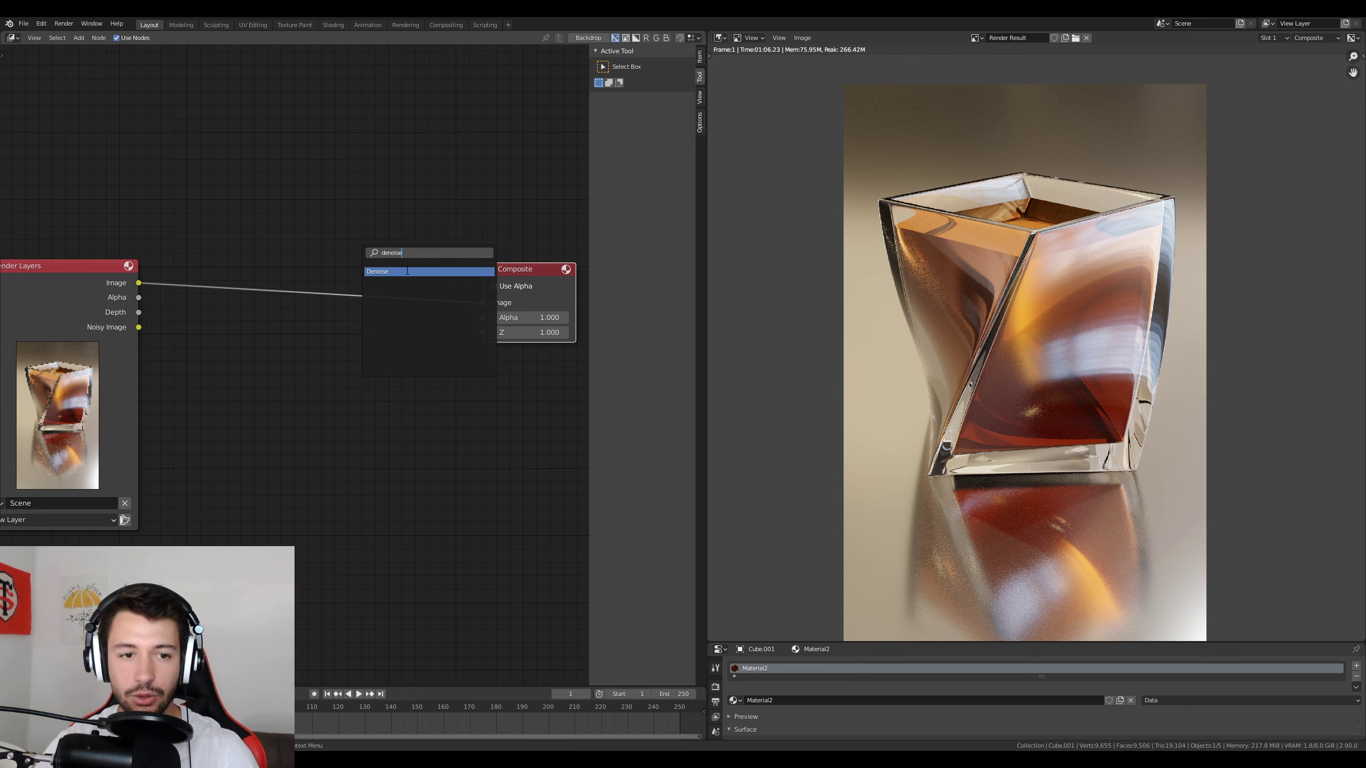
{"action": "left_click", "coordinate": [407, 270]}
{"action": "left_click", "coordinate": [339, 291]}
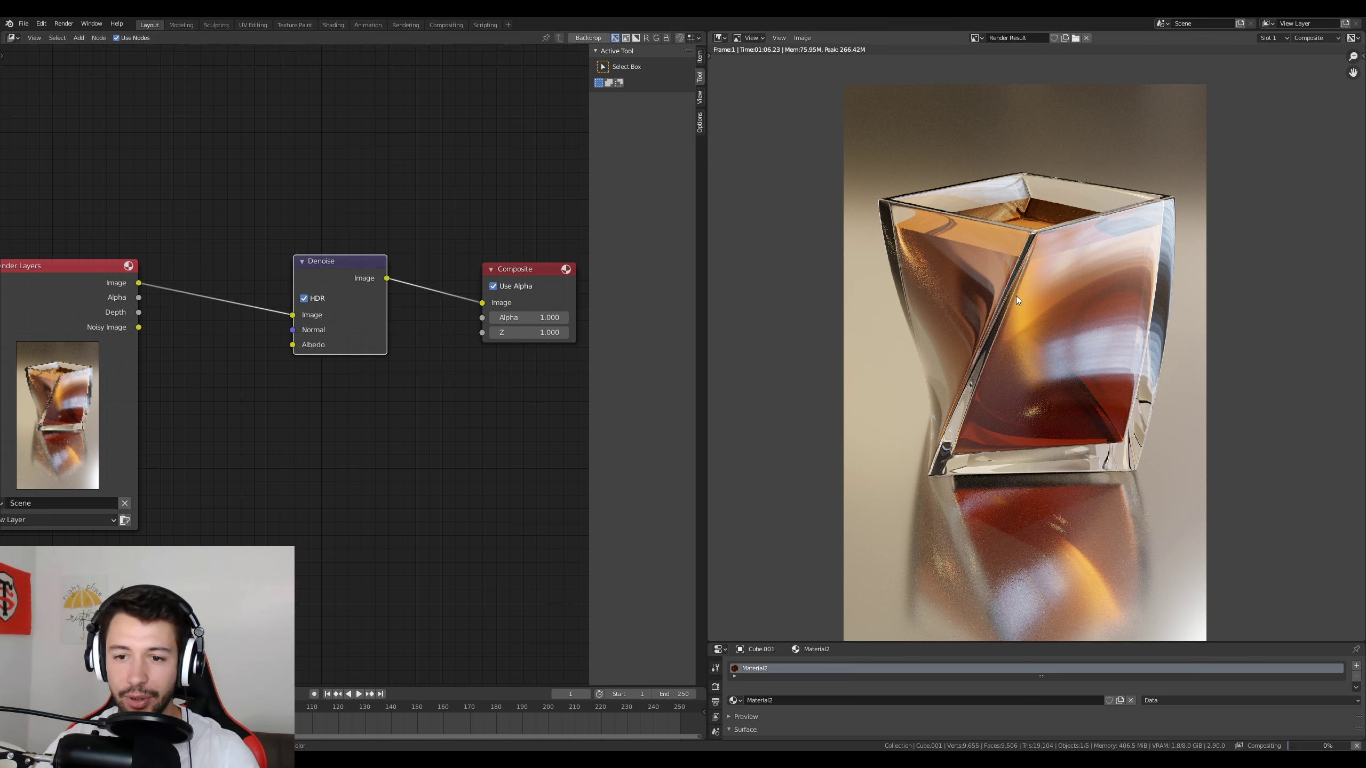
Examine the denoised render of the glass and liquid up close.
{"action": "scroll", "coordinate": [1097, 388], "scroll_direction": "up", "scroll_amount": 3}
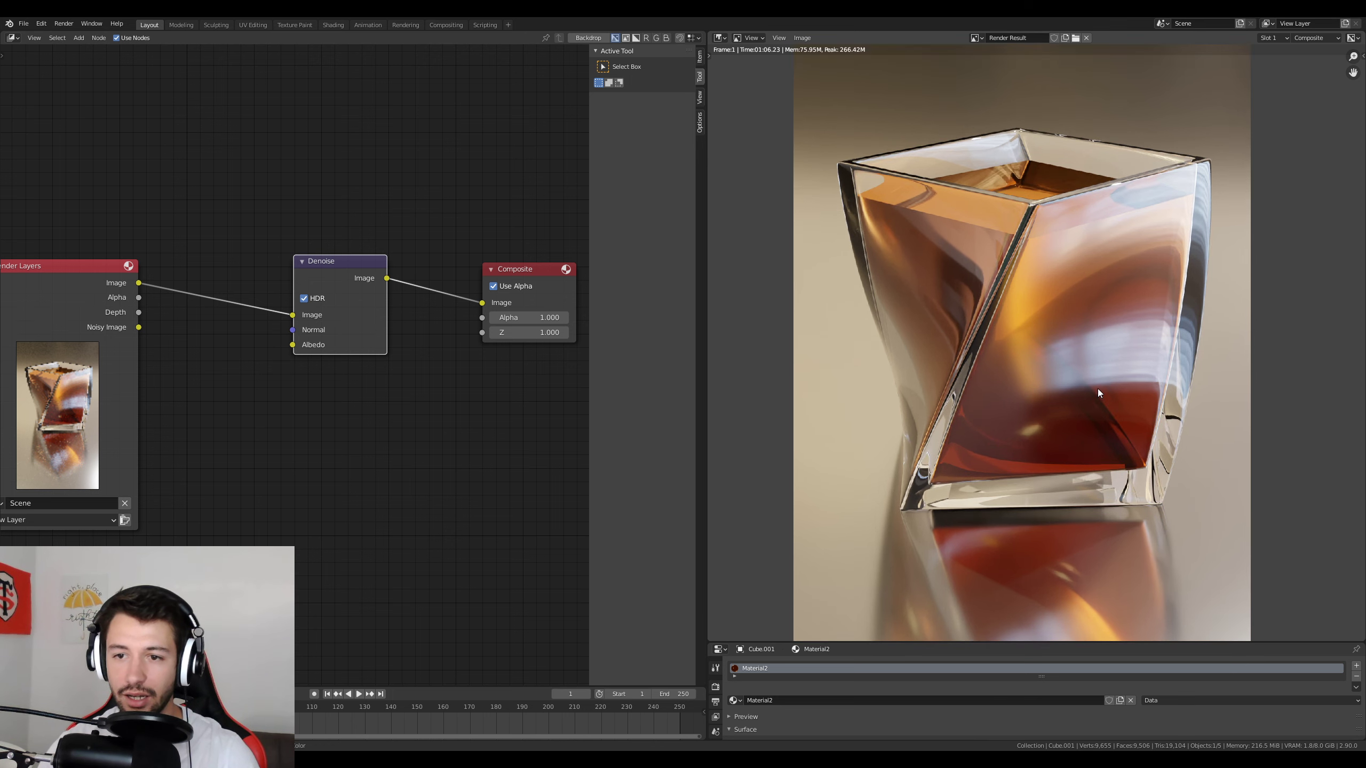
{"action": "scroll", "coordinate": [1068, 397], "scroll_direction": "down", "scroll_amount": 2}
{"action": "scroll", "coordinate": [1069, 397], "scroll_direction": "up", "scroll_amount": 2}
{"action": "middle_click_drag", "start_coordinate": [1076, 380], "coordinate": [1075, 410]}
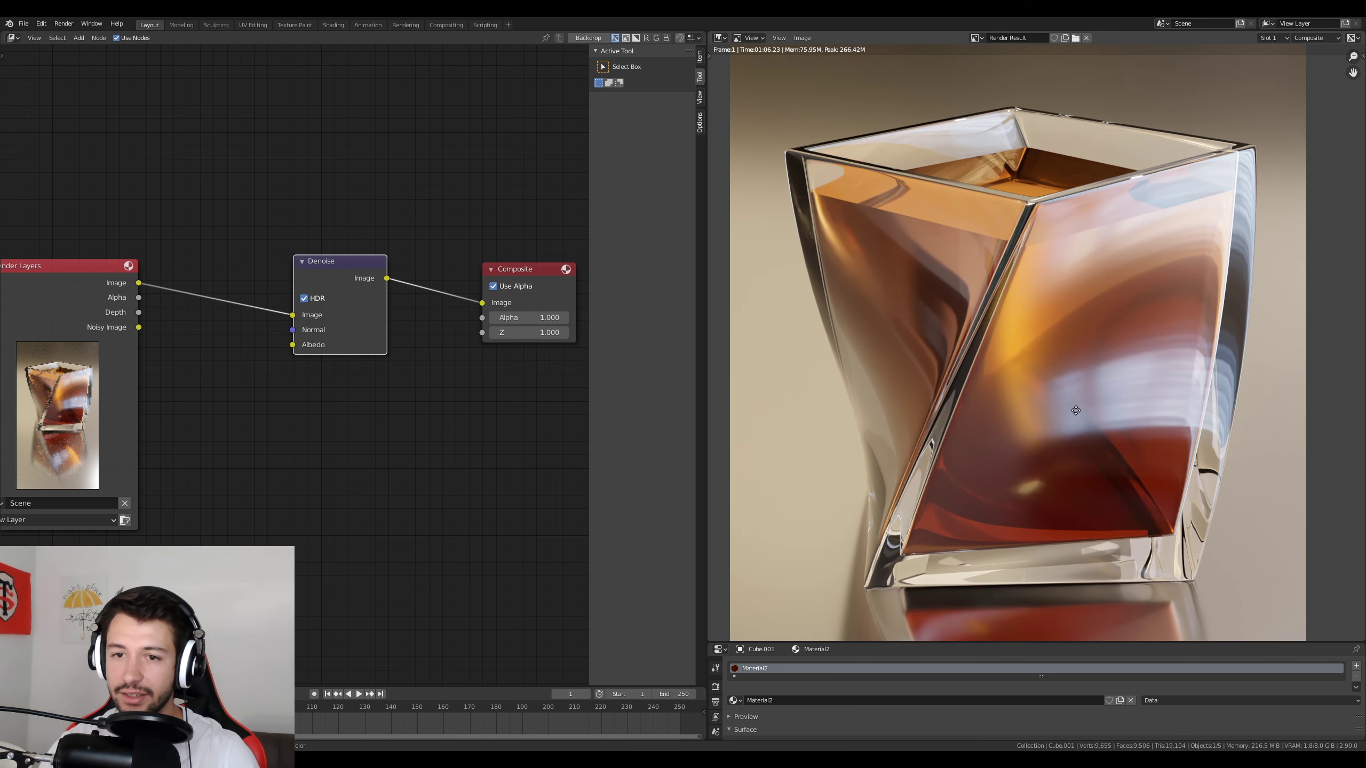